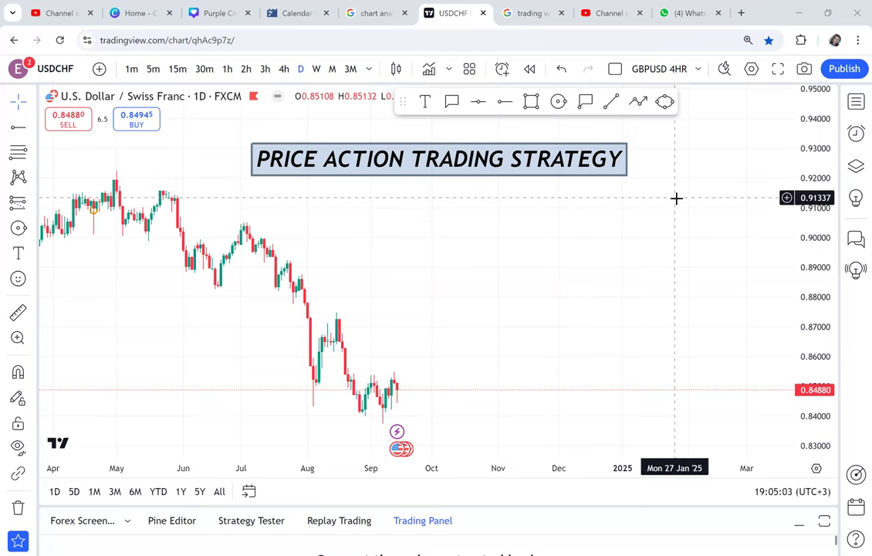
# - Draw a tall, narrow rectangle in the empty area beyond the latest price bars, spanning about 0.9046 to 0.8709
pyautogui.moveTo(572, 267)
pyautogui.mouseDown()
pyautogui.moveTo(522, 258)
pyautogui.moveTo(605, 258)
pyautogui.mouseUp()
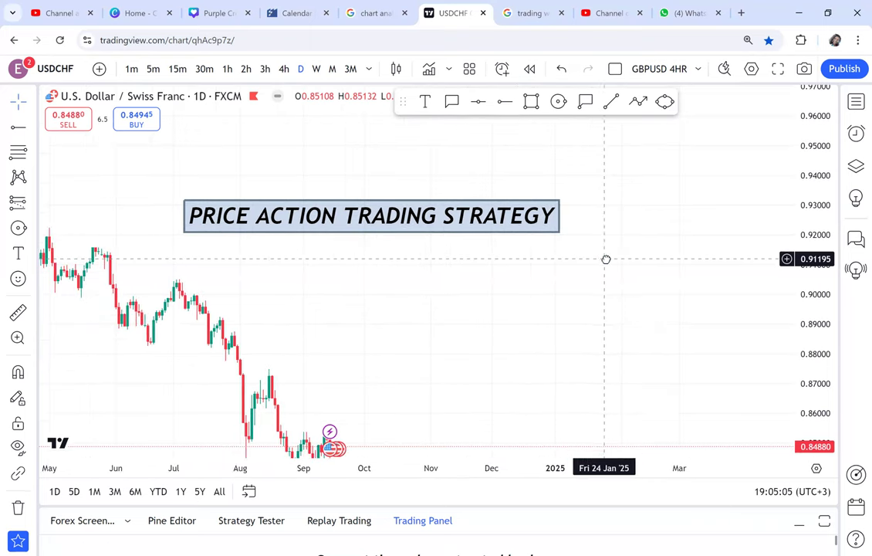
pyautogui.scroll(2, 610, 249)
pyautogui.scroll(-1, 613, 245)
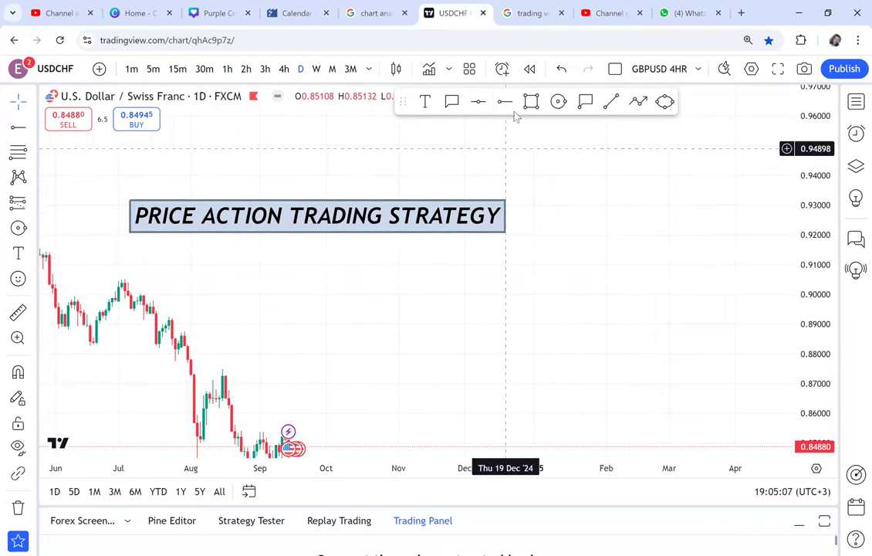
pyautogui.click(531, 101)
pyautogui.click(444, 280)
pyautogui.click(467, 380)
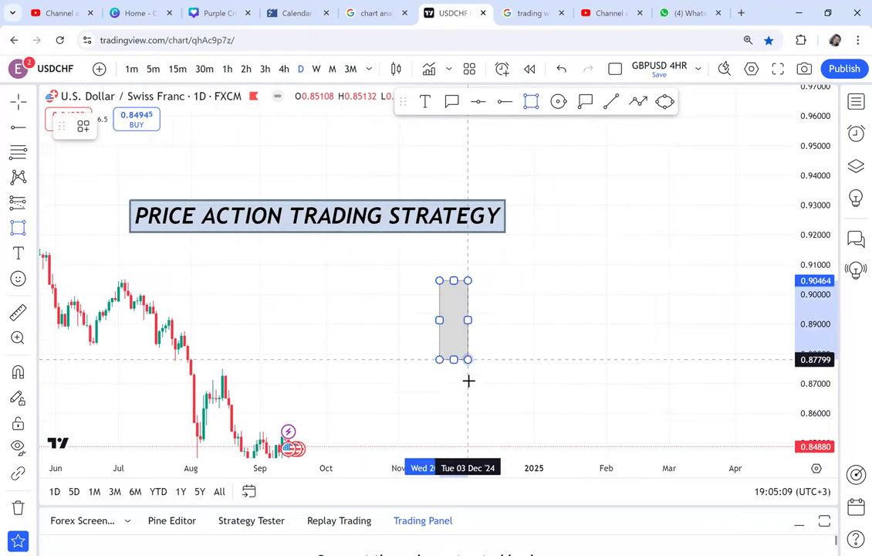
pyautogui.click(463, 271)
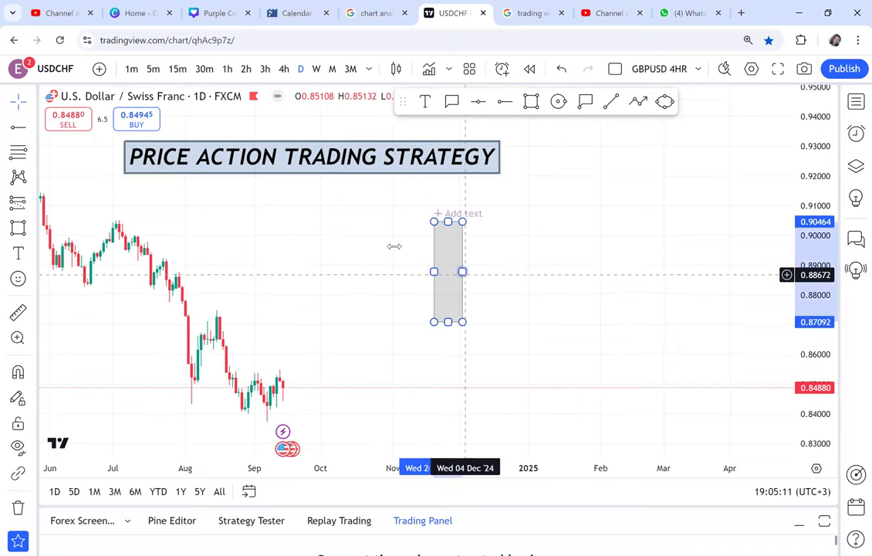
# - Fill the tall rectangle with solid red at 100% opacity
pyautogui.click(138, 126)
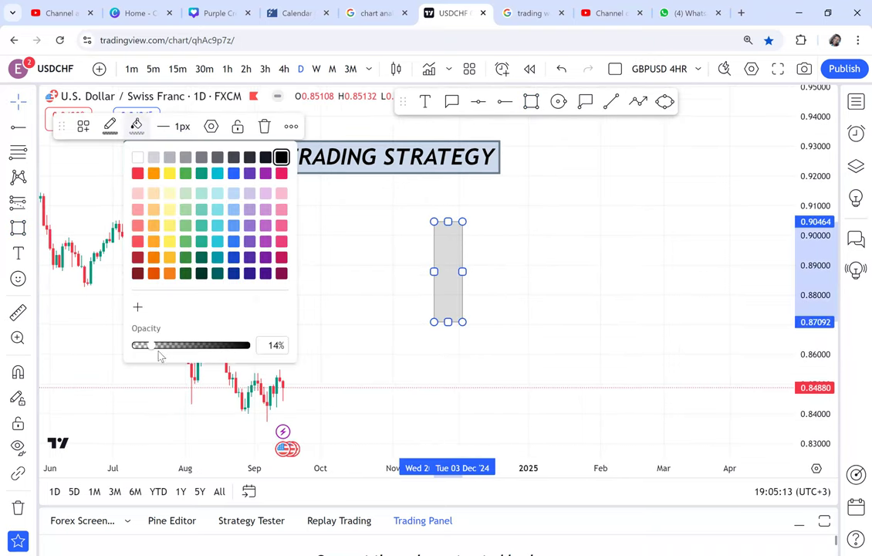
pyautogui.moveTo(154, 349); pyautogui.dragTo(241, 342)
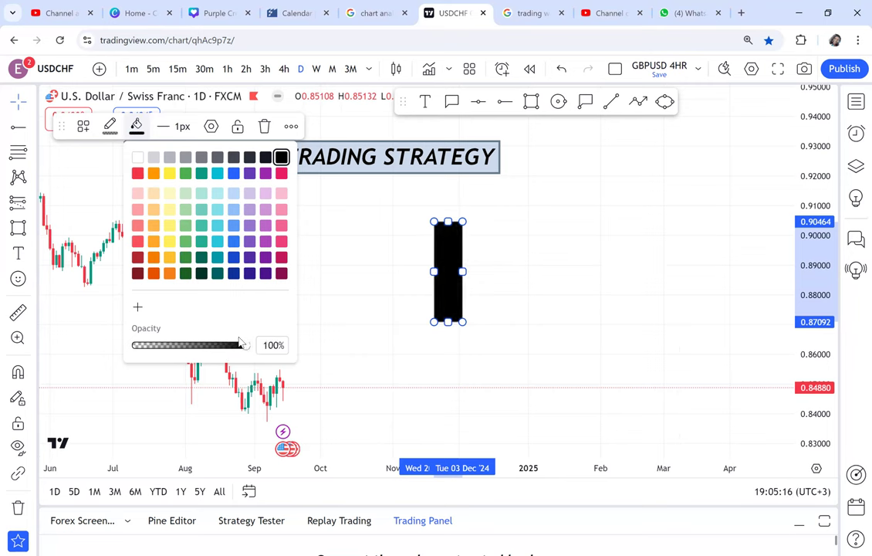
pyautogui.click(137, 174)
pyautogui.click(428, 352)
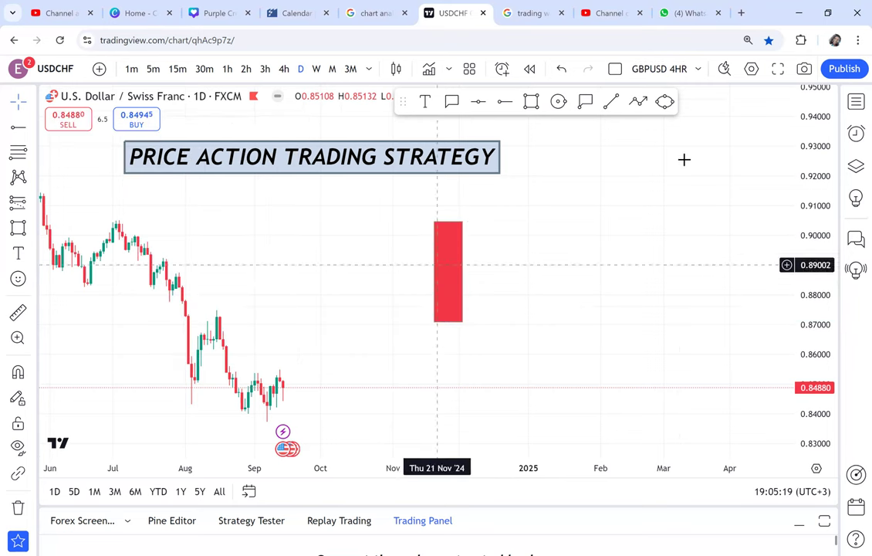
# - Draw a short vertical trend line from the red body's lower edge to about 0.8657 and colour it red as a wick
pyautogui.click(612, 102)
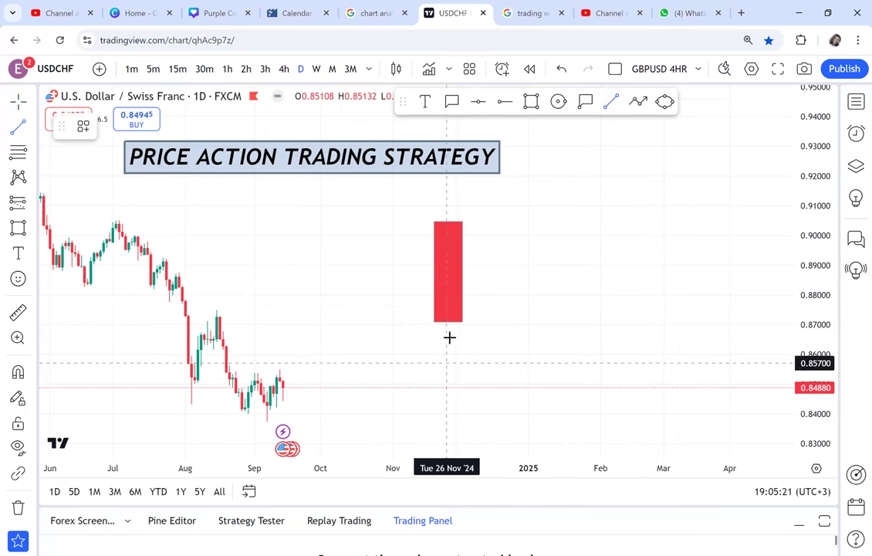
pyautogui.click(449, 317)
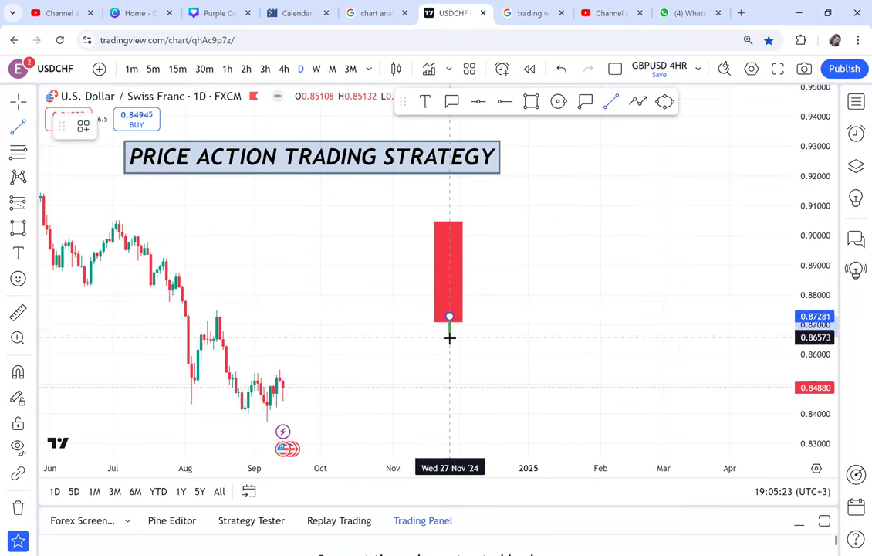
pyautogui.click(449, 336)
pyautogui.click(110, 125)
pyautogui.click(110, 173)
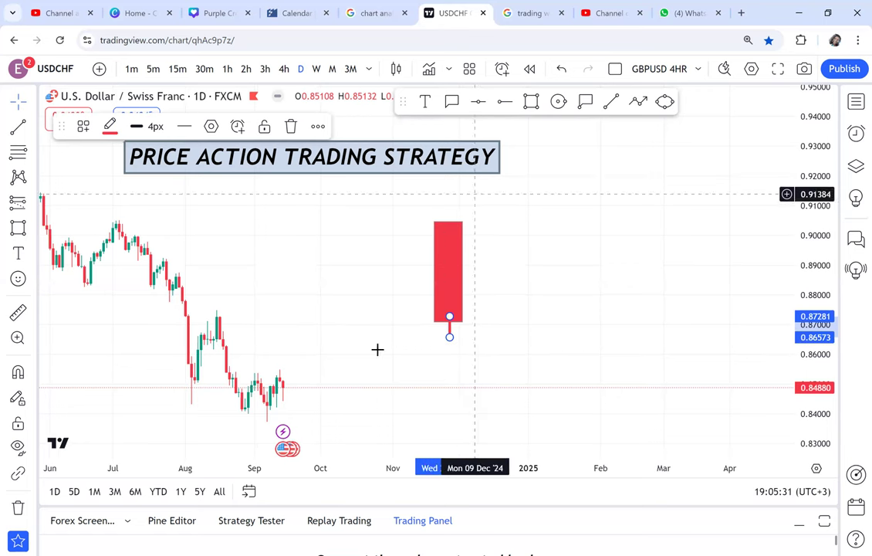
pyautogui.click(549, 314)
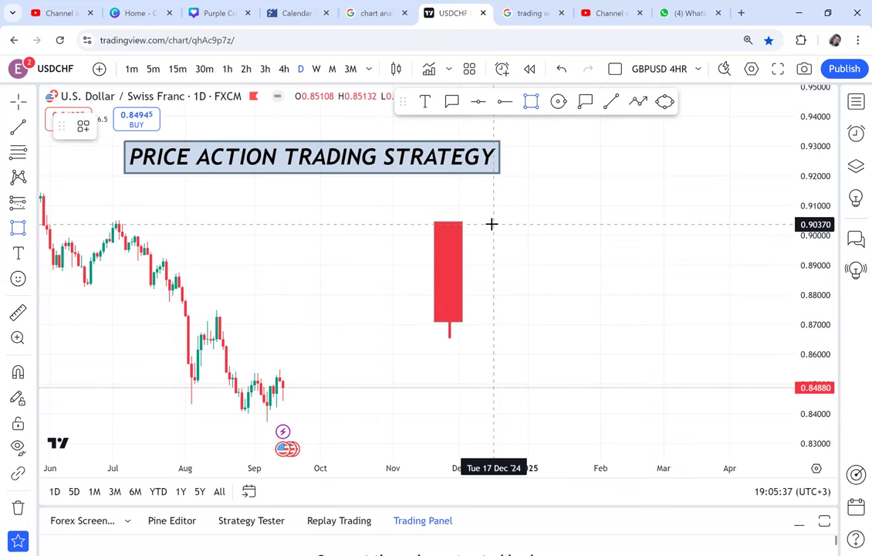
# - Draw a second candle beside the first, with a small body from about 0.9051 to 0.8945 and a long lower wick to about 0.8657
pyautogui.moveTo(491, 220)
pyautogui.mouseDown()
pyautogui.moveTo(527, 230)
pyautogui.moveTo(529, 250)
pyautogui.mouseUp()
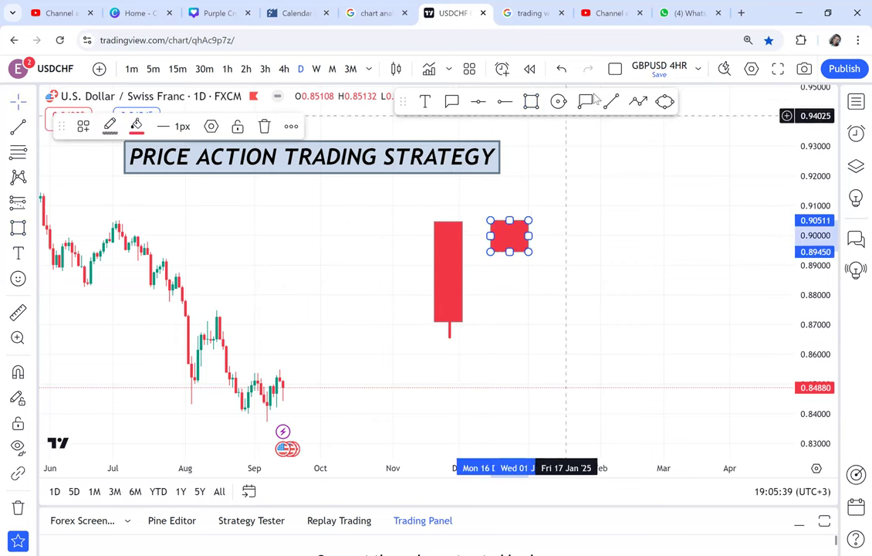
pyautogui.hotkey('alt', 't')
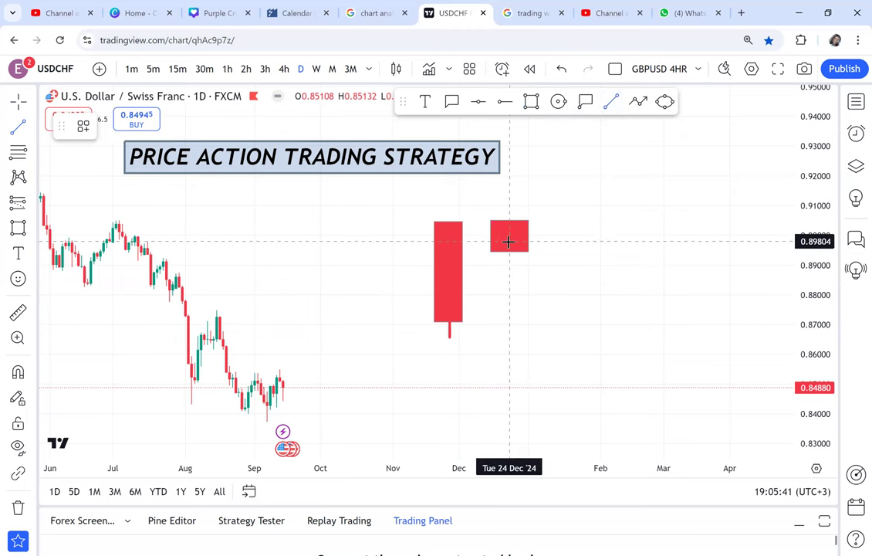
pyautogui.click(510, 240)
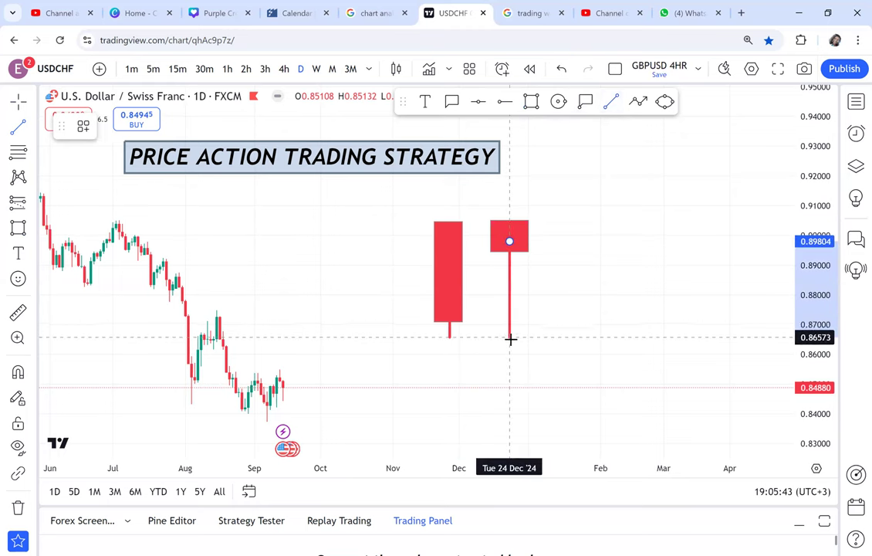
pyautogui.click(511, 339)
pyautogui.click(607, 298)
pyautogui.moveTo(607, 298); pyautogui.dragTo(600, 311)
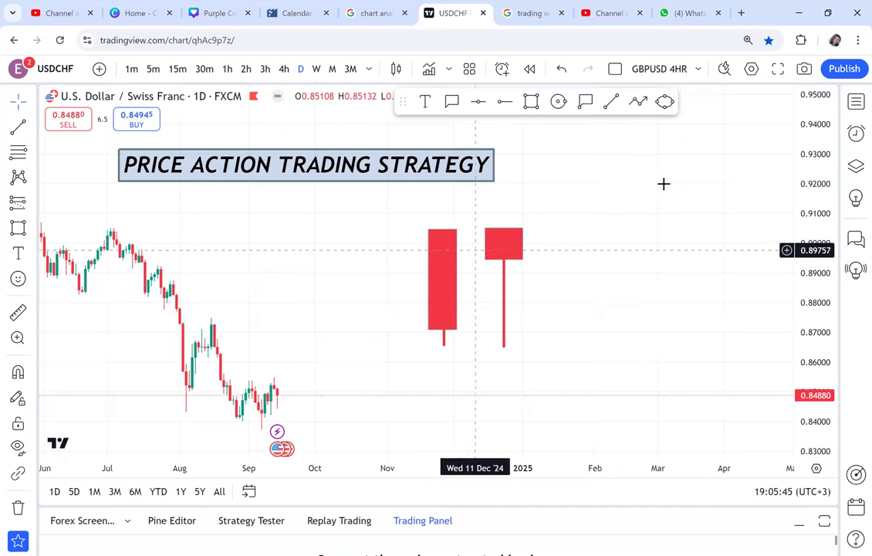
# - Add a callout pointing at the tall red candle with the two-line text "sell moomentum" and shift it away from the candle
pyautogui.click(451, 101)
pyautogui.click(429, 258)
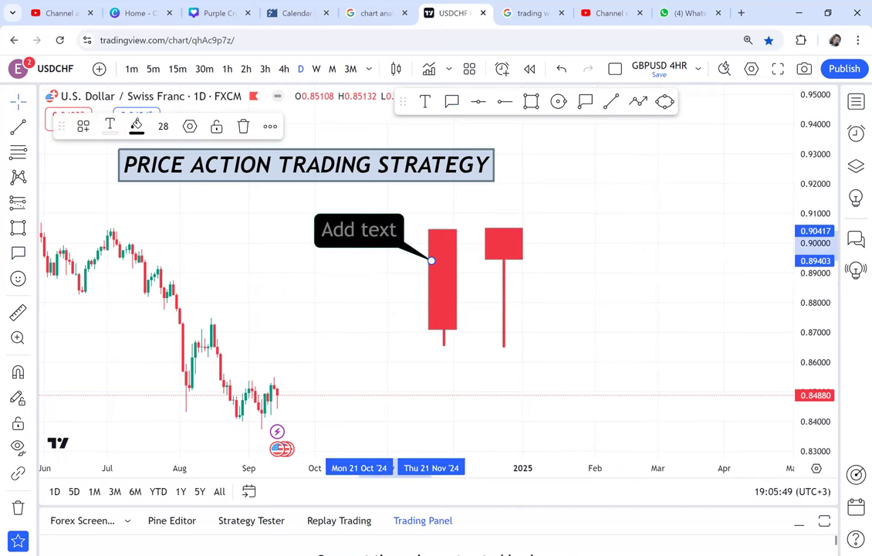
pyautogui.write('sell')
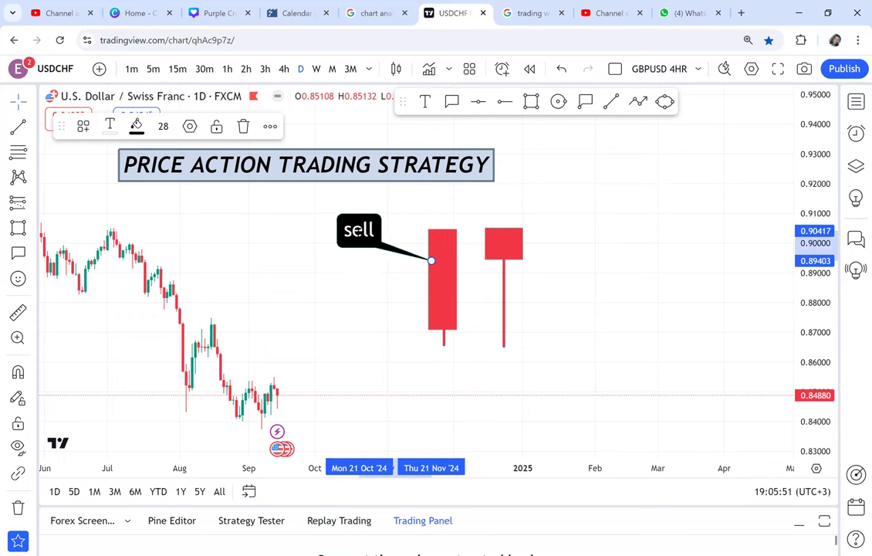
pyautogui.press('Return')
pyautogui.write('moo')
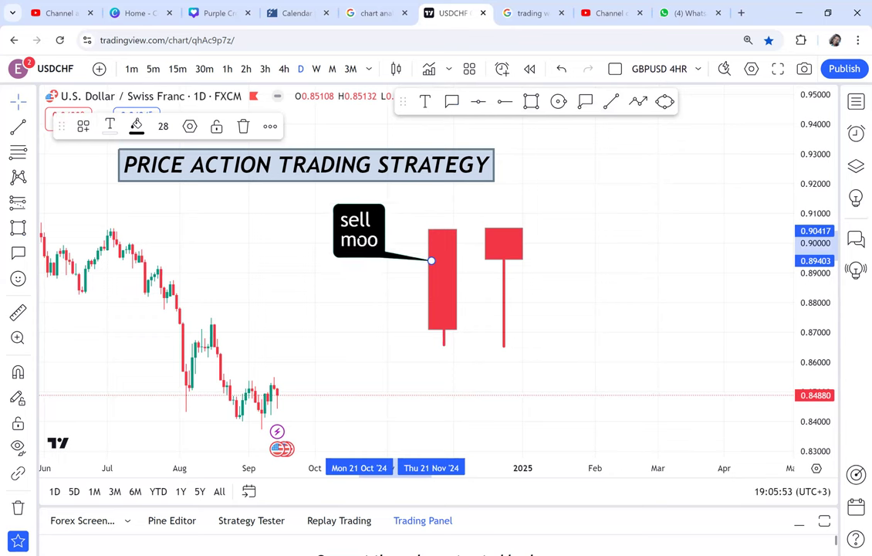
pyautogui.write('mentum')
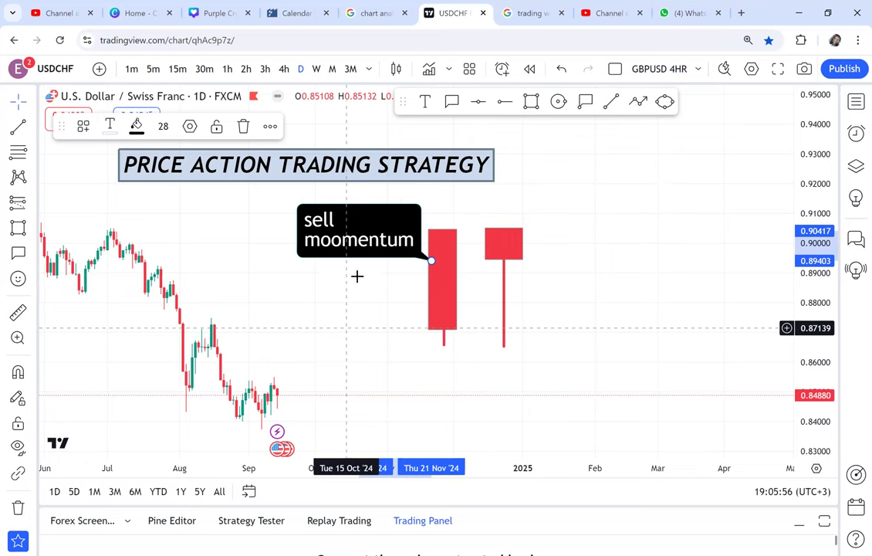
pyautogui.moveTo(359, 258); pyautogui.dragTo(341, 245)
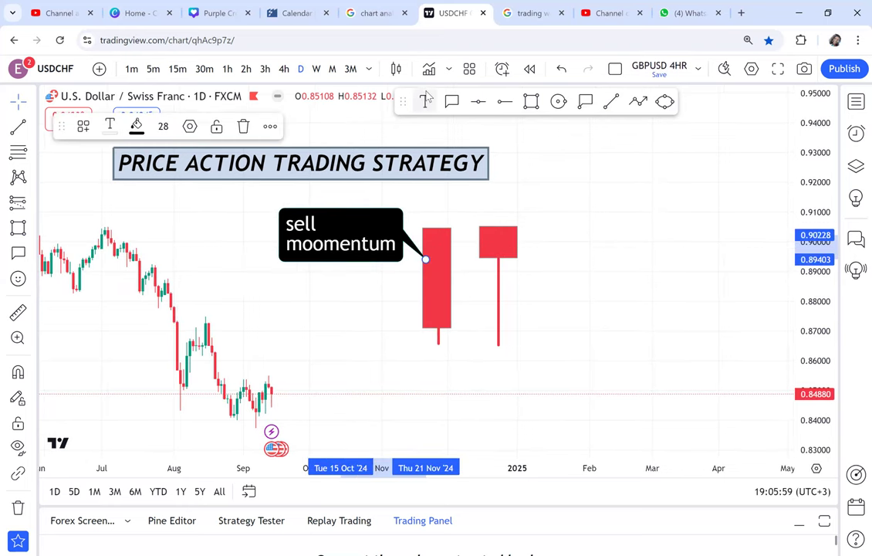
# - Add a callout reading "sellers rejected" that points at the small-bodied candle, and move it farther away from the candle
pyautogui.click(450, 101)
pyautogui.click(517, 234)
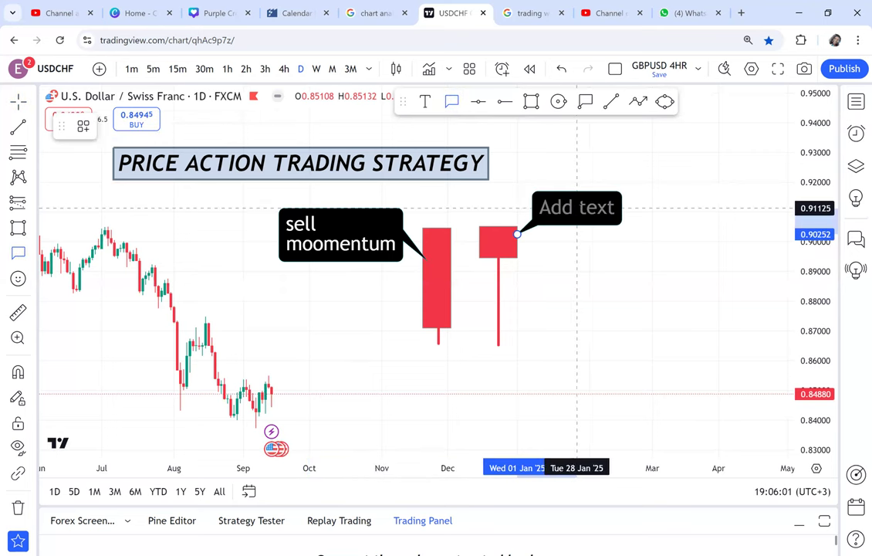
pyautogui.click(577, 208)
pyautogui.write('sellers')
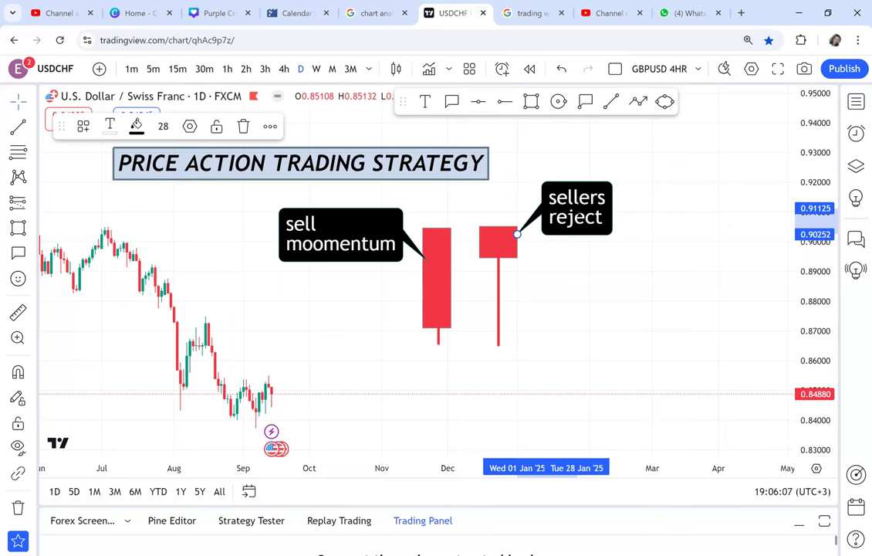
pyautogui.write('rejected')
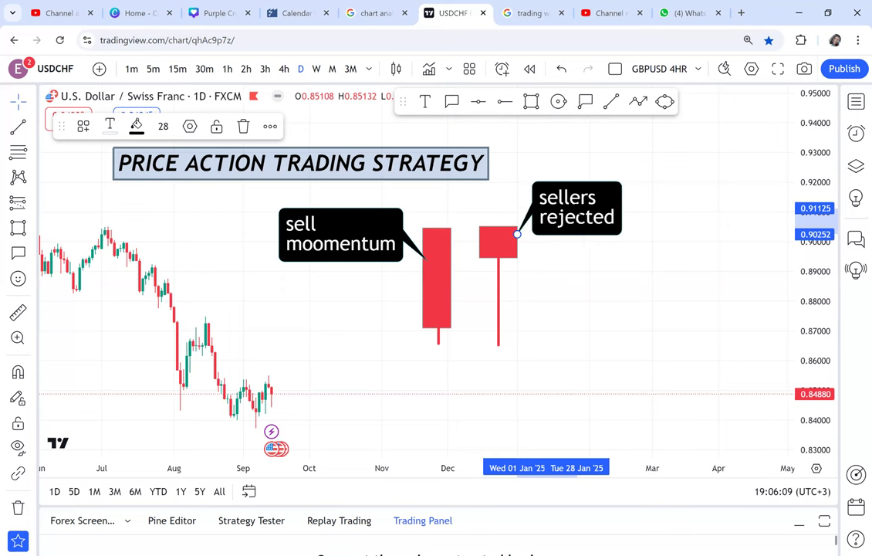
pyautogui.click(591, 284)
pyautogui.moveTo(591, 212); pyautogui.dragTo(642, 219)
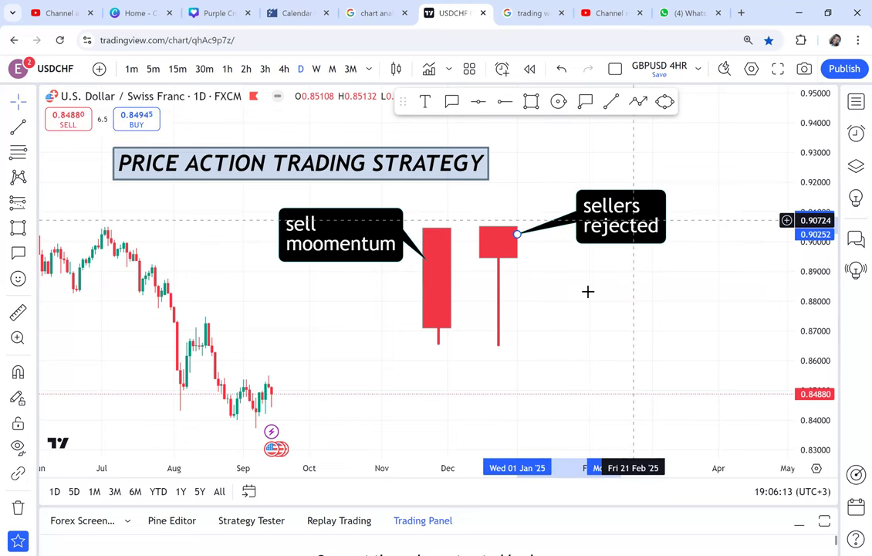
# - Enlarge the tall red candle's body slightly and extend its lower wick to about 0.8627
pyautogui.click(448, 308)
pyautogui.moveTo(451, 328); pyautogui.dragTo(439, 352)
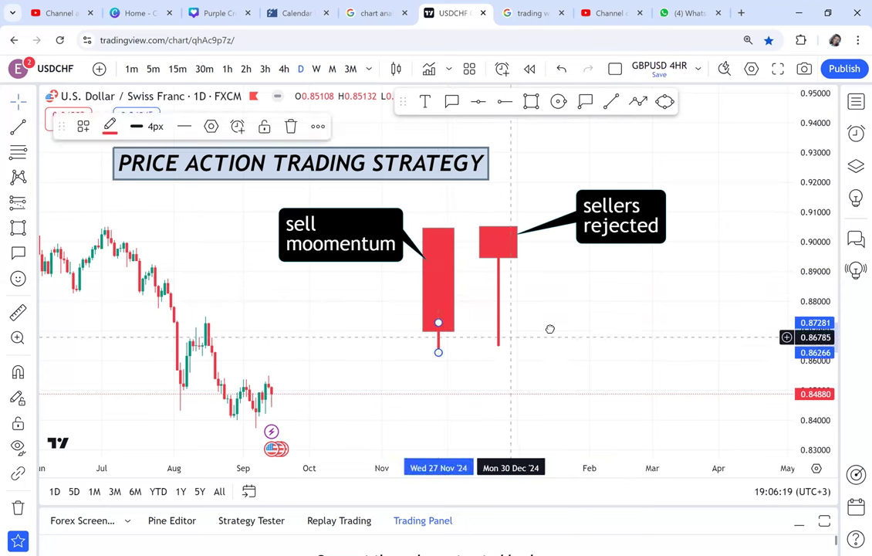
pyautogui.moveTo(549, 325); pyautogui.dragTo(549, 338)
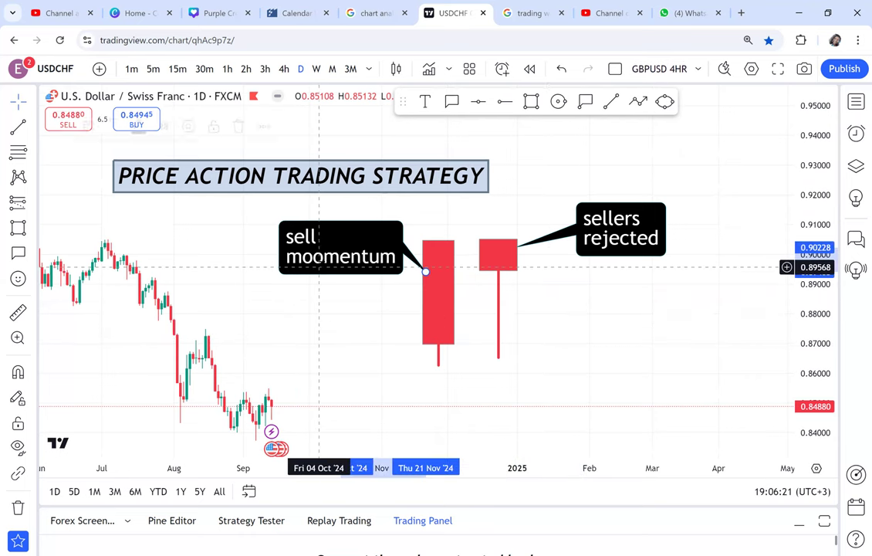
# - Correct the tall red candle's callout text to "sell momentum"
pyautogui.doubleClick(282, 223)
pyautogui.click(342, 245)
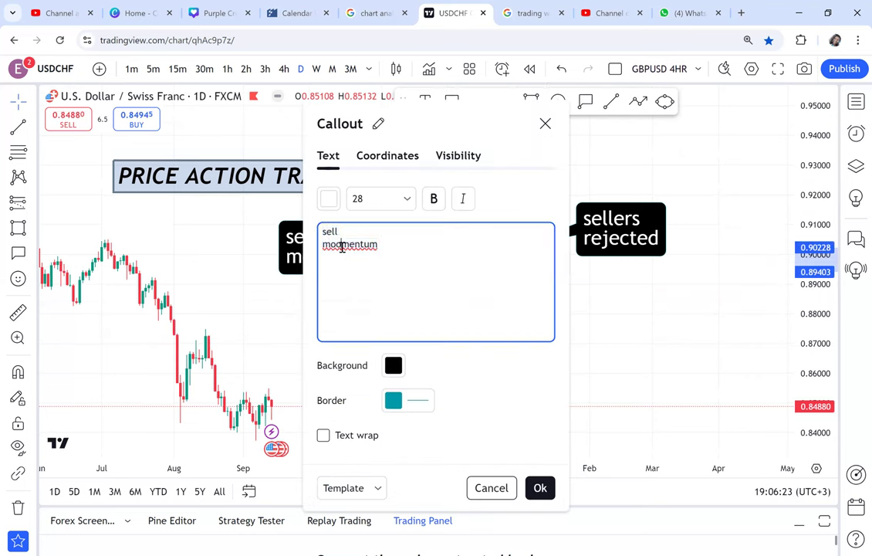
pyautogui.press('BackSpace')
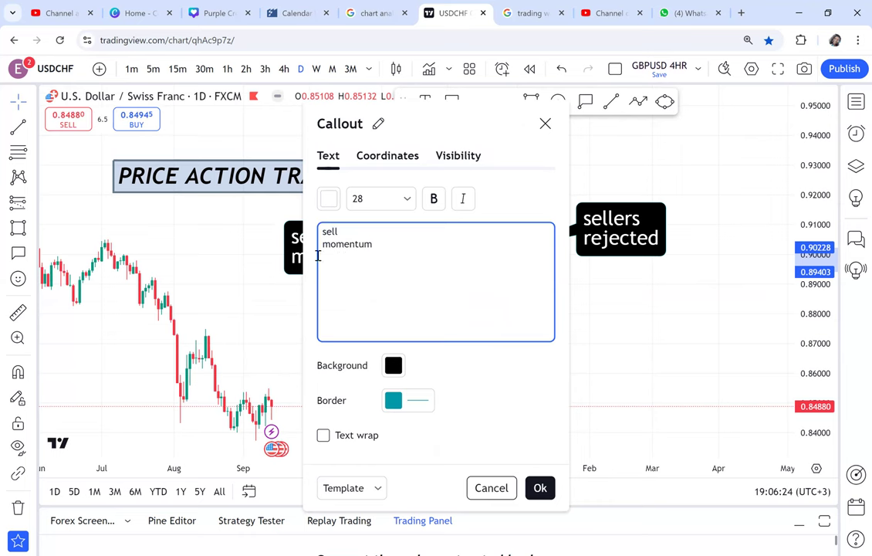
pyautogui.click(244, 300)
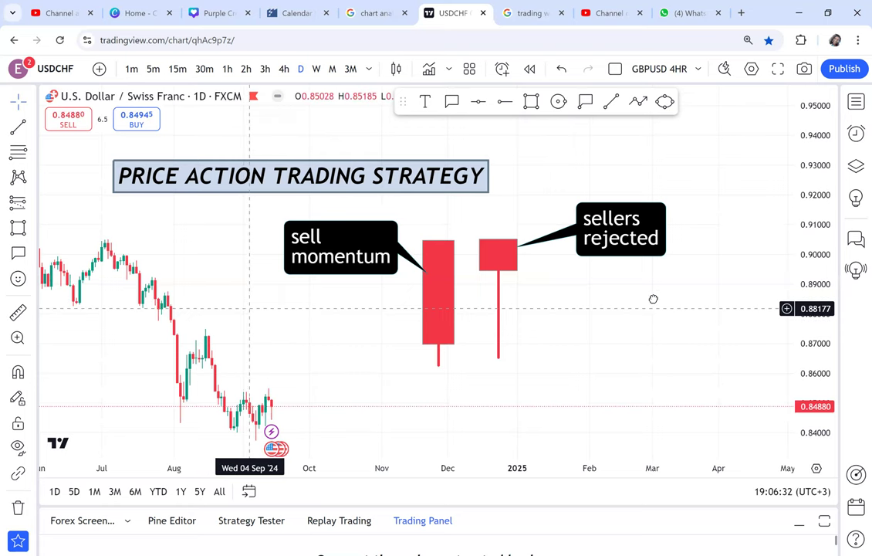
# - Draw a rectangle below the tall red candle, spanning about 0.8271 to 0.8565, and fill it with green
pyautogui.moveTo(652, 298); pyautogui.dragTo(644, 227)
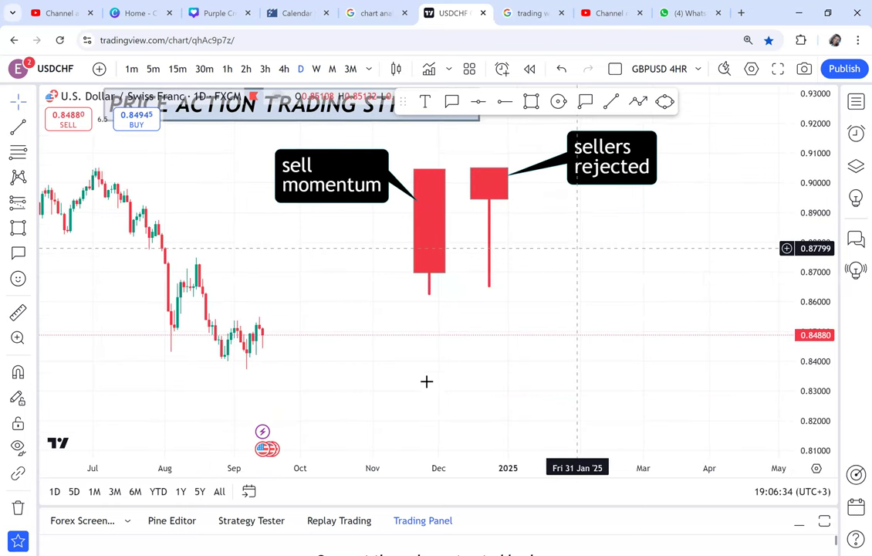
pyautogui.hotkey('alt', 'shift', 'r')
pyautogui.moveTo(416, 399); pyautogui.dragTo(455, 312)
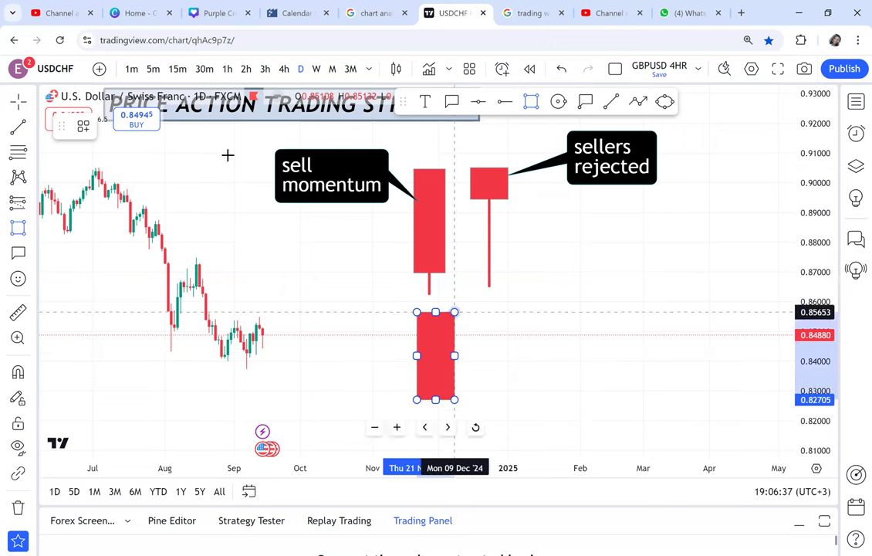
pyautogui.click(136, 125)
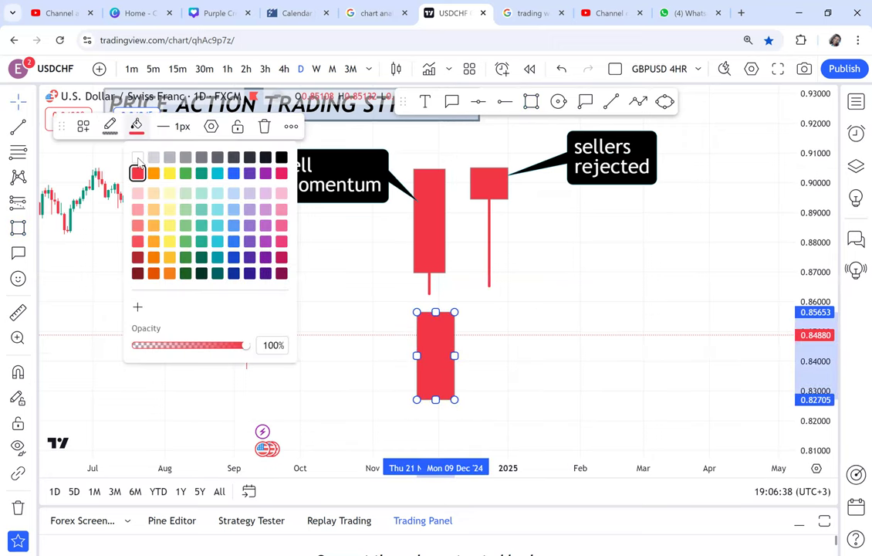
pyautogui.click(187, 174)
pyautogui.click(571, 315)
# - Add a callout reading "buy momentum" that points at the tall green candle, and move it slightly farther away from the candle
pyautogui.click(451, 101)
pyautogui.click(414, 352)
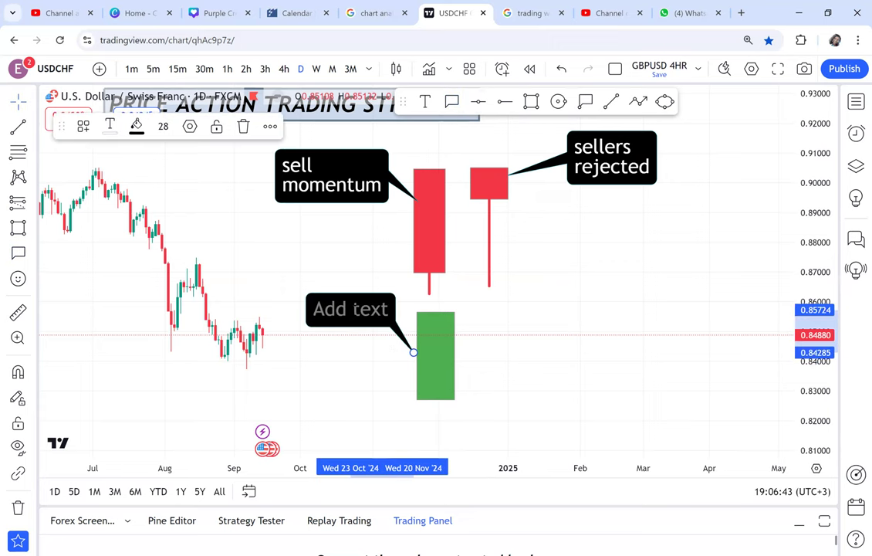
pyautogui.write('buy ')
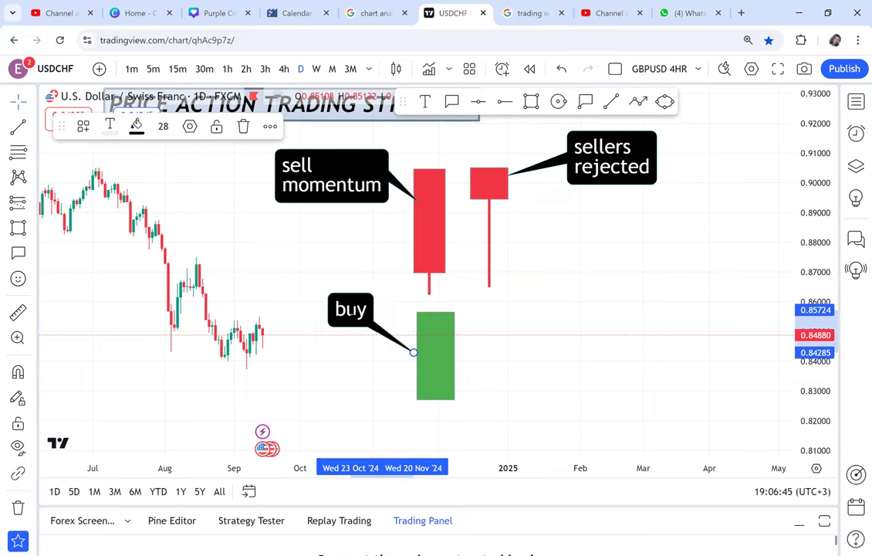
pyautogui.write('mome')
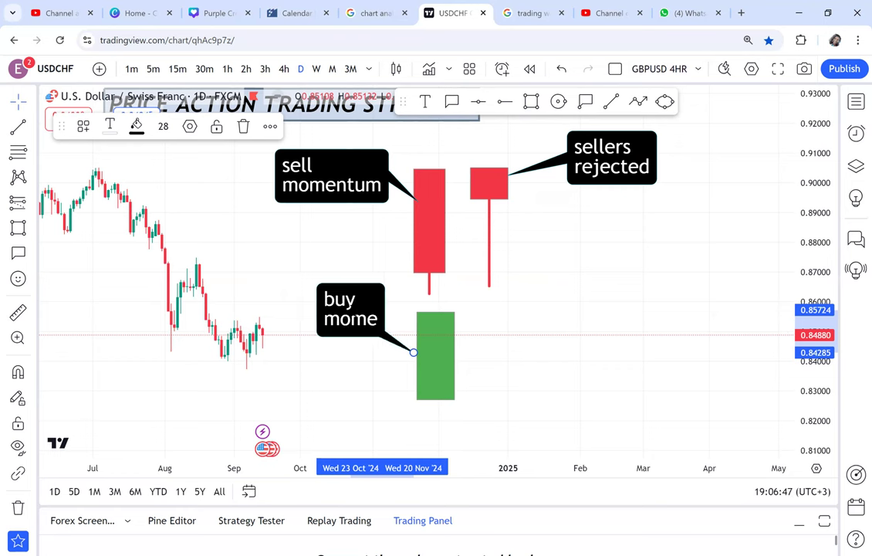
pyautogui.write('ntu')
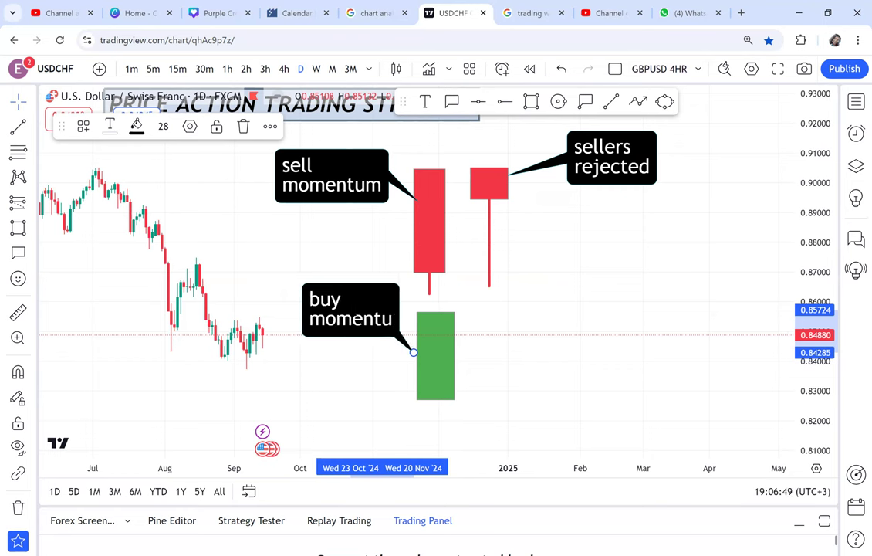
pyautogui.write('m')
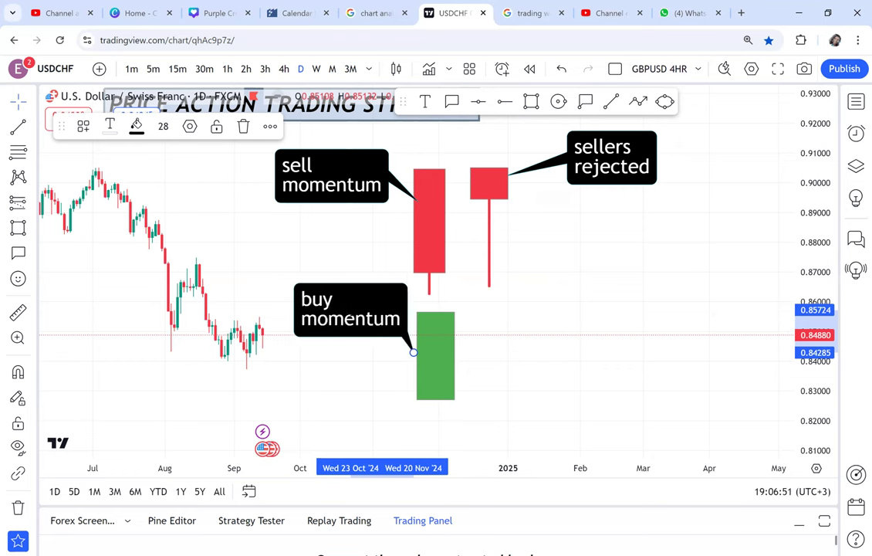
pyautogui.moveTo(358, 317); pyautogui.dragTo(336, 307)
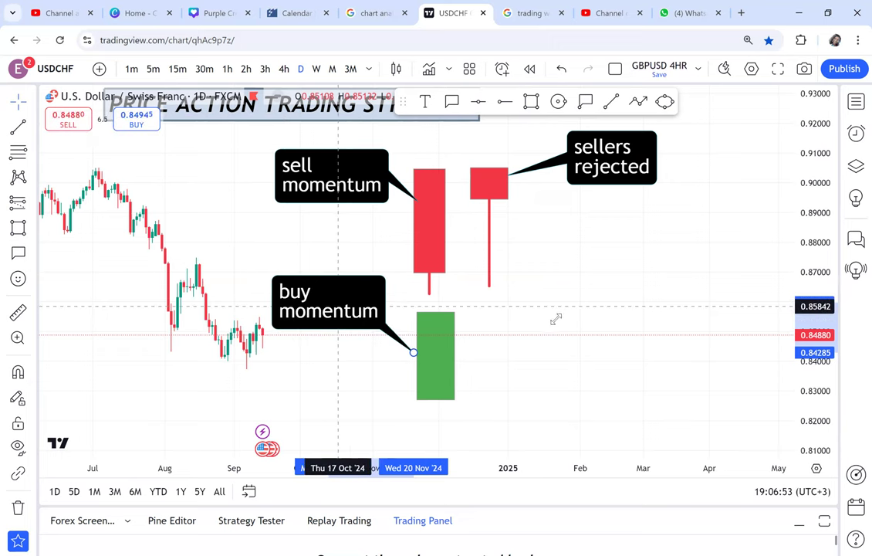
# - Draw a small green rectangle beside the tall green candle, spanning about 0.8271 to 0.8381
pyautogui.click(531, 101)
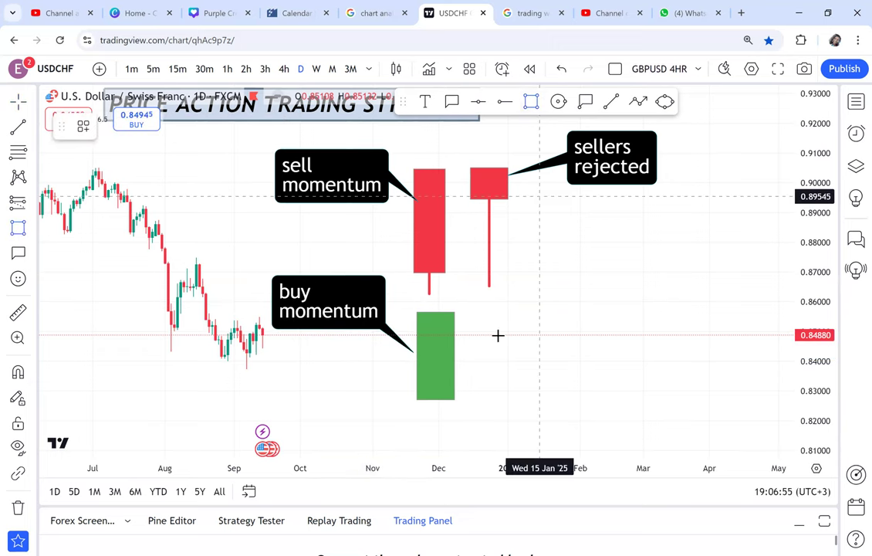
pyautogui.moveTo(492, 368); pyautogui.dragTo(526, 372)
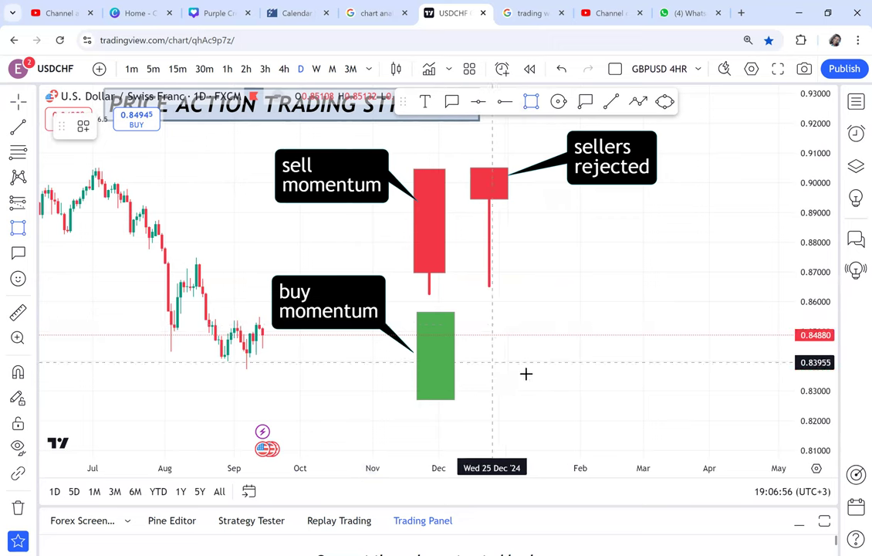
pyautogui.click(537, 400)
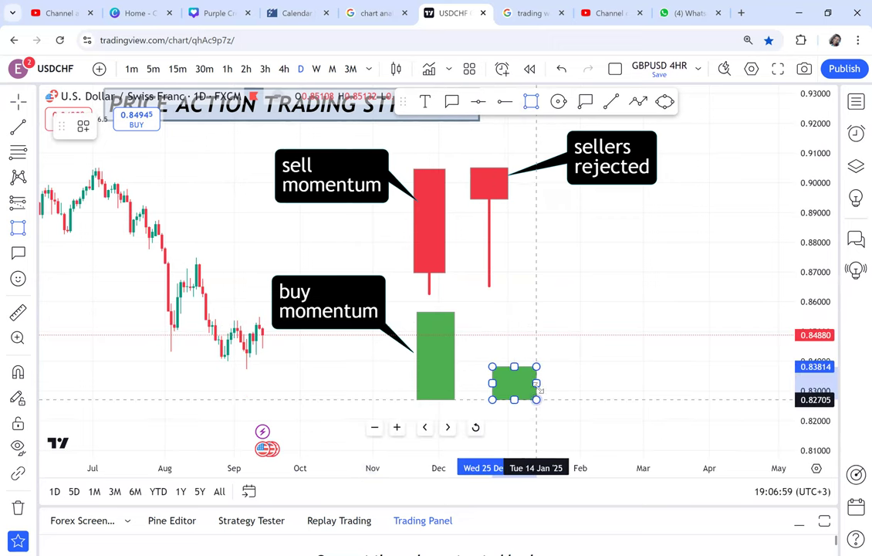
# - Draw a vertical upper wick on the small green candle from about 0.8346 to 0.8643, and colour it green
pyautogui.click(612, 102)
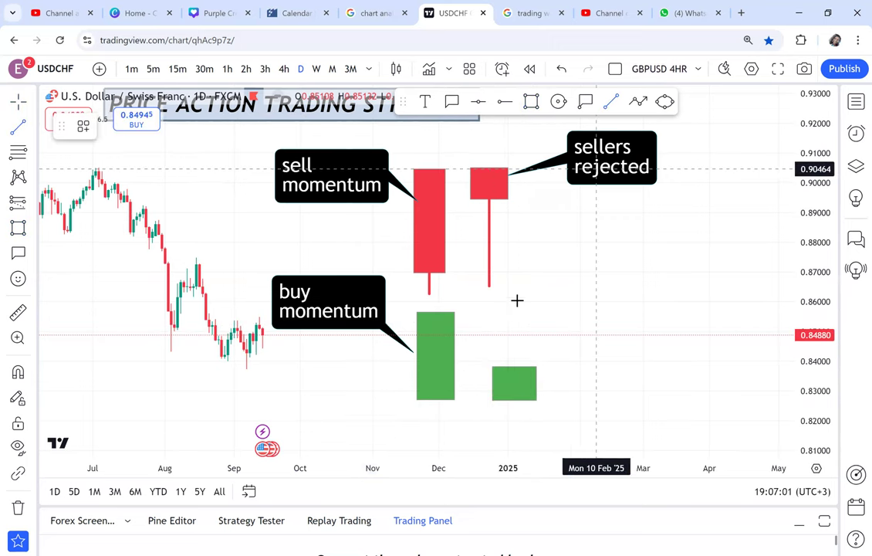
pyautogui.click(514, 289)
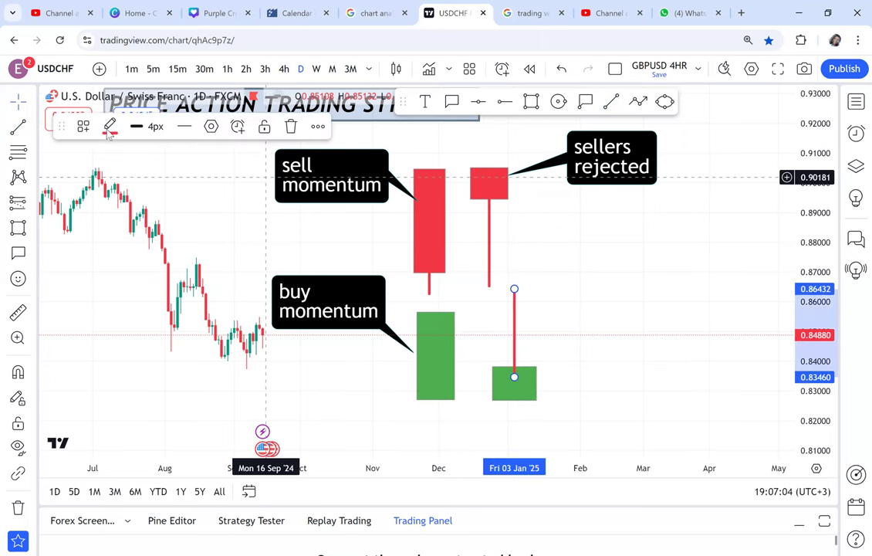
pyautogui.click(109, 126)
pyautogui.click(159, 173)
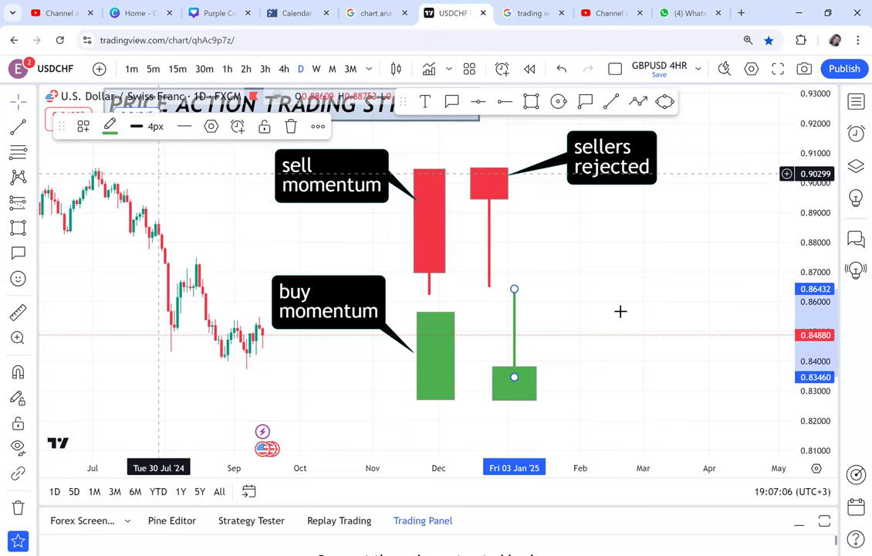
# - Add a two-line callout reading "buyers rejected" that points at the small green candle's upper wick
pyautogui.moveTo(625, 314); pyautogui.dragTo(596, 318)
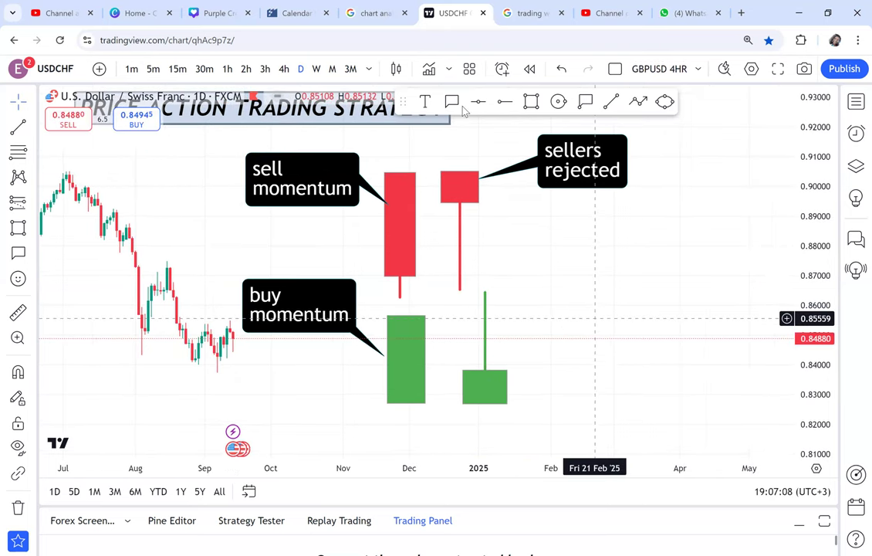
pyautogui.click(452, 101)
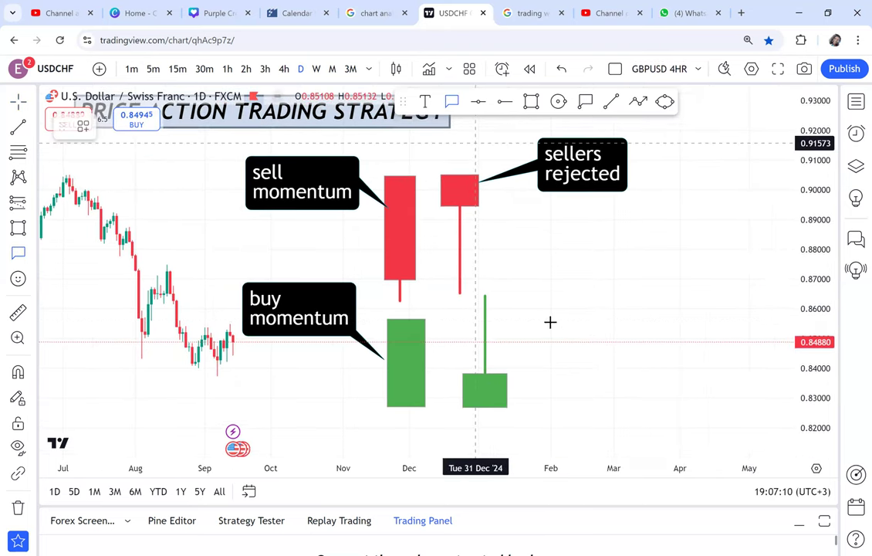
pyautogui.click(491, 342)
pyautogui.click(551, 321)
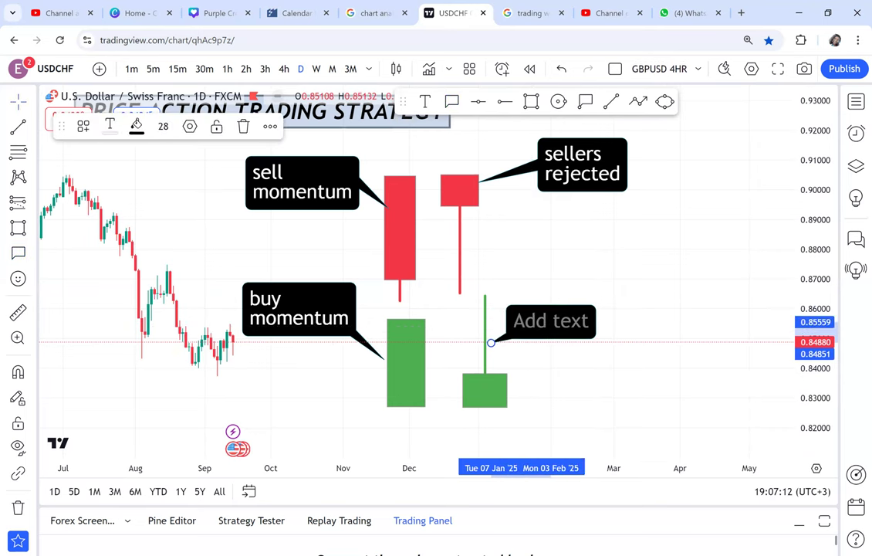
pyautogui.write('bu')
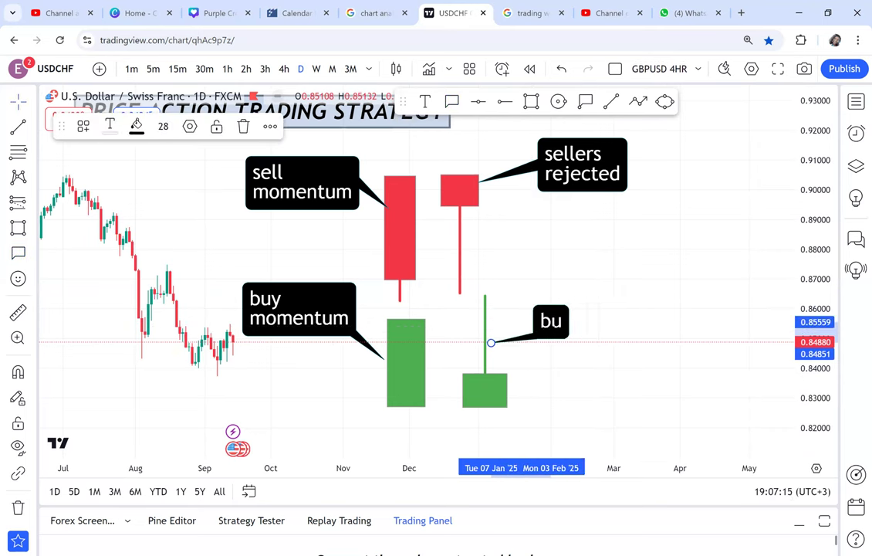
pyautogui.write('yers')
pyautogui.press('Return')
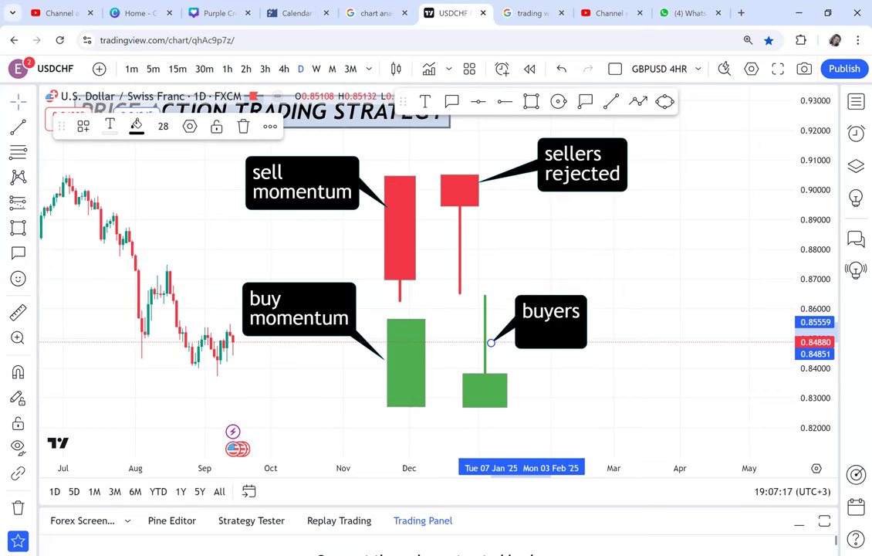
pyautogui.write('rejected')
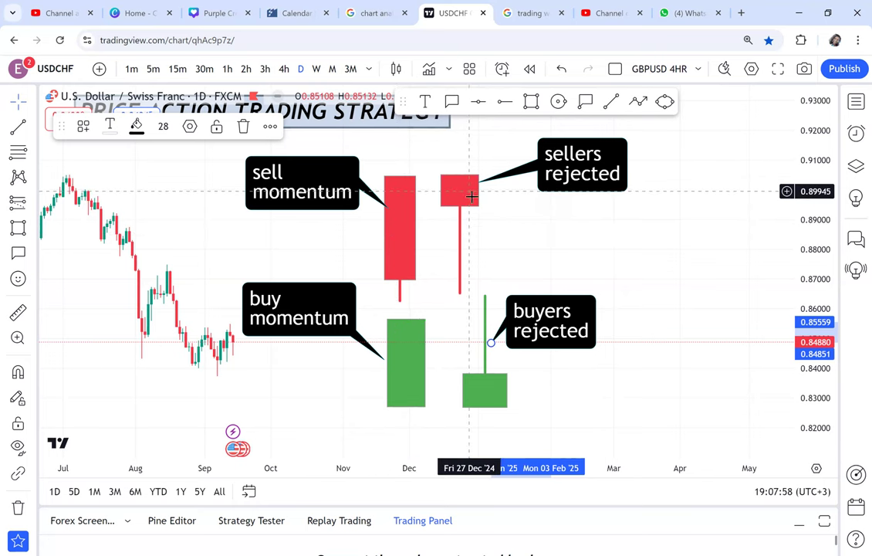
# - Draw a V-shaped path beside the example candles, falling from about 0.914 to 0.869 and rising to about 0.899
pyautogui.moveTo(697, 199); pyautogui.dragTo(631, 205)
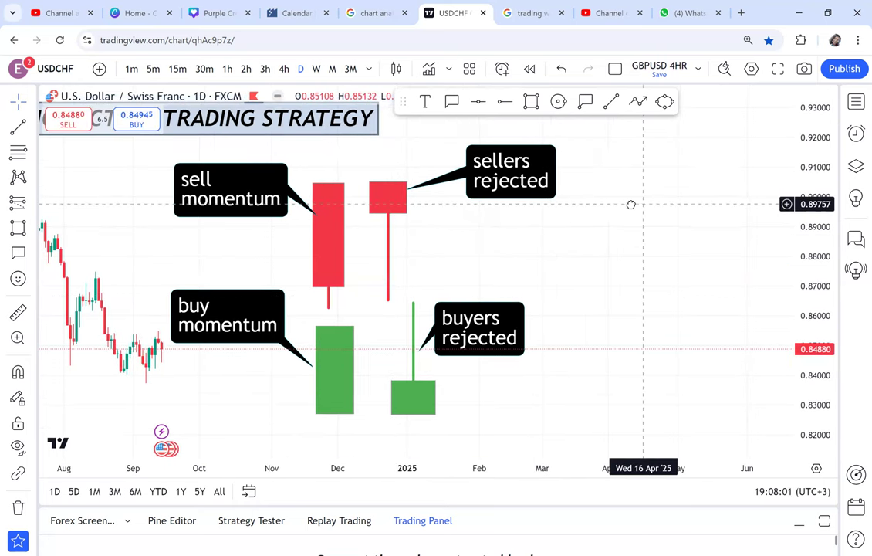
pyautogui.click(637, 101)
pyautogui.click(553, 154)
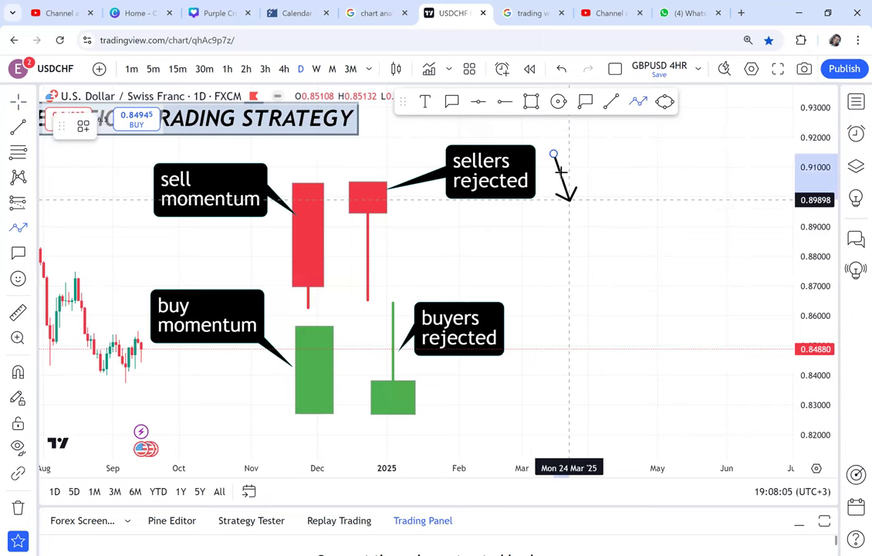
pyautogui.click(589, 288)
pyautogui.click(588, 288)
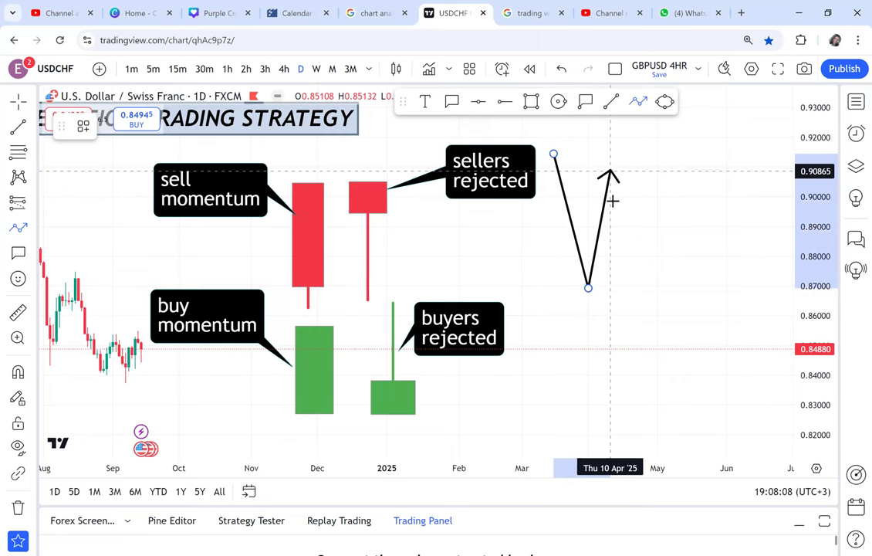
pyautogui.doubleClick(613, 200)
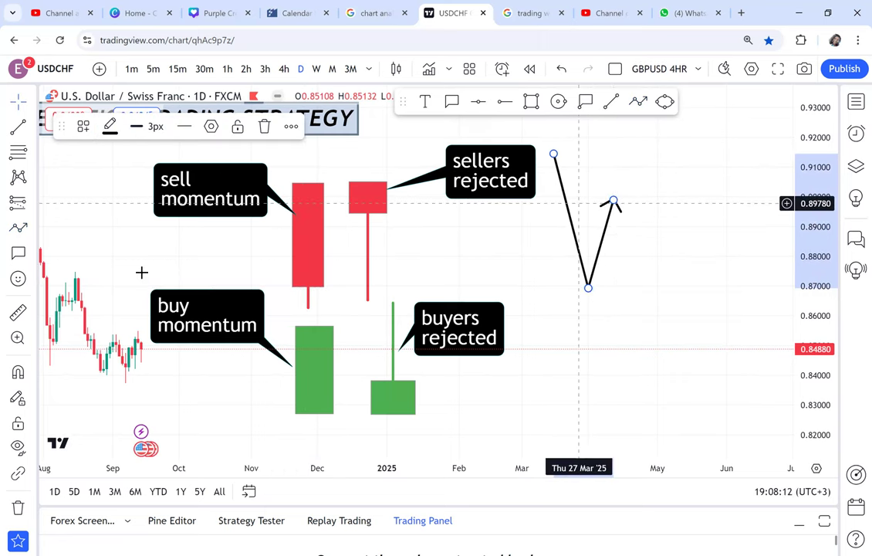
# - Draw an arrow path pointing at the large red candle of 30 May in the USDCHF price history
pyautogui.moveTo(413, 280); pyautogui.dragTo(457, 283)
pyautogui.moveTo(175, 271); pyautogui.dragTo(409, 312)
pyautogui.moveTo(543, 315); pyautogui.dragTo(532, 328)
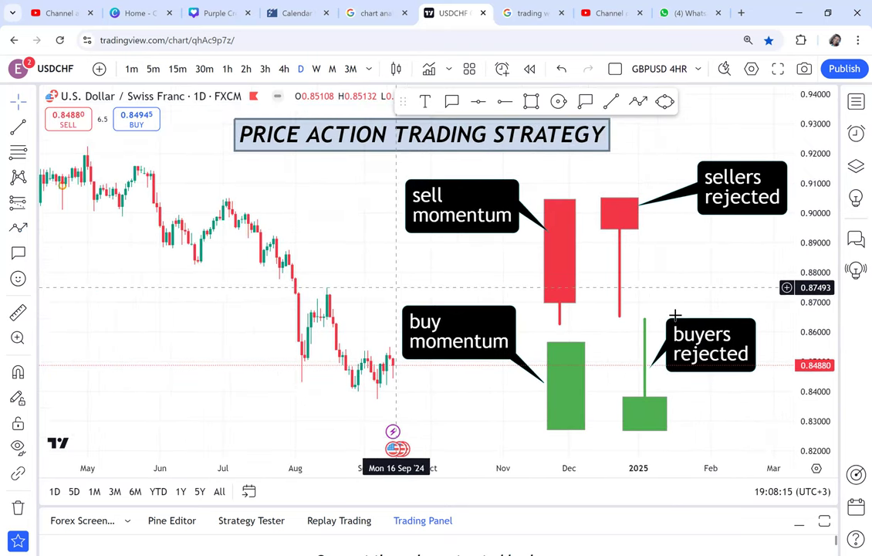
pyautogui.hscroll(-5, 446, 309)
pyautogui.hscroll(3, 47, 305)
pyautogui.hscroll(3, 440, 305)
pyautogui.hscroll(-8, 709, 361)
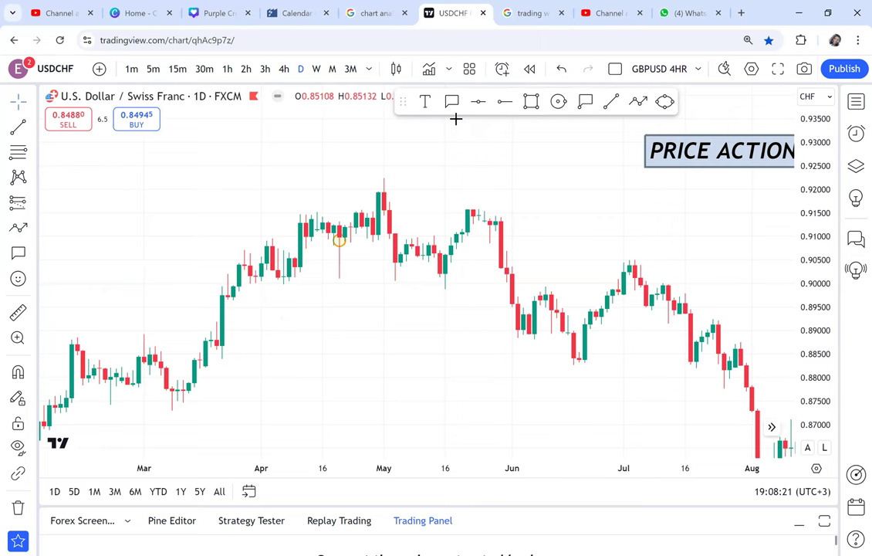
pyautogui.hscroll(6, 454, 186)
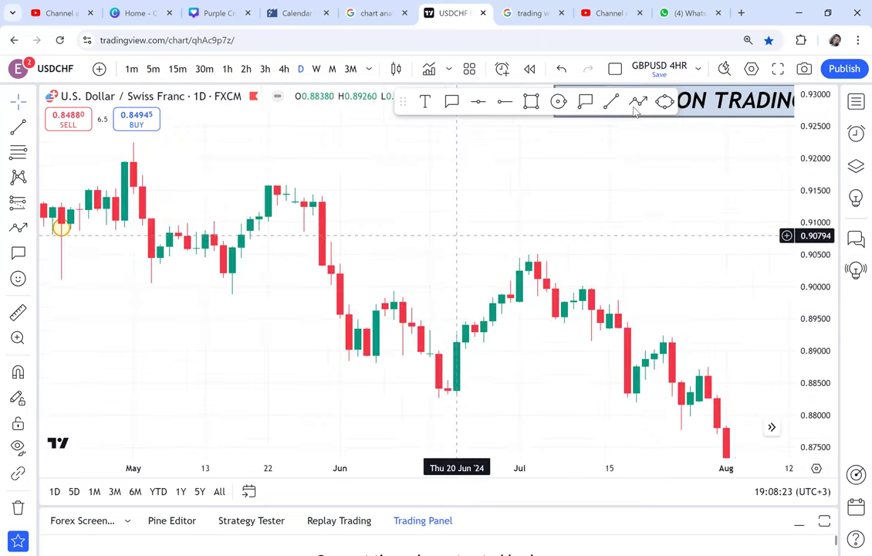
pyautogui.click(322, 234)
pyautogui.press('Escape')
pyautogui.scroll(2, 244, 266)
pyautogui.moveTo(342, 261); pyautogui.dragTo(403, 276)
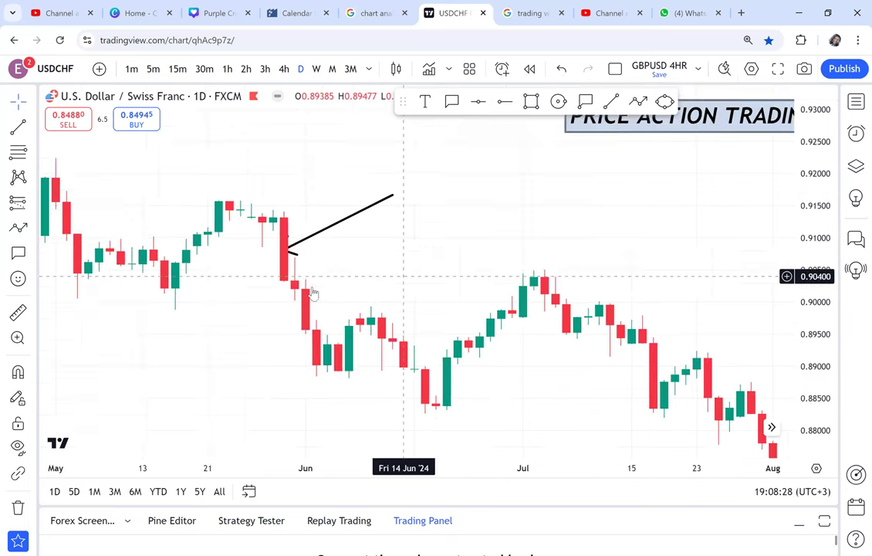
# - Draw an arrow path at about 0.9045 pointing at the small red candle just after the large 30 May candle
pyautogui.click(640, 103)
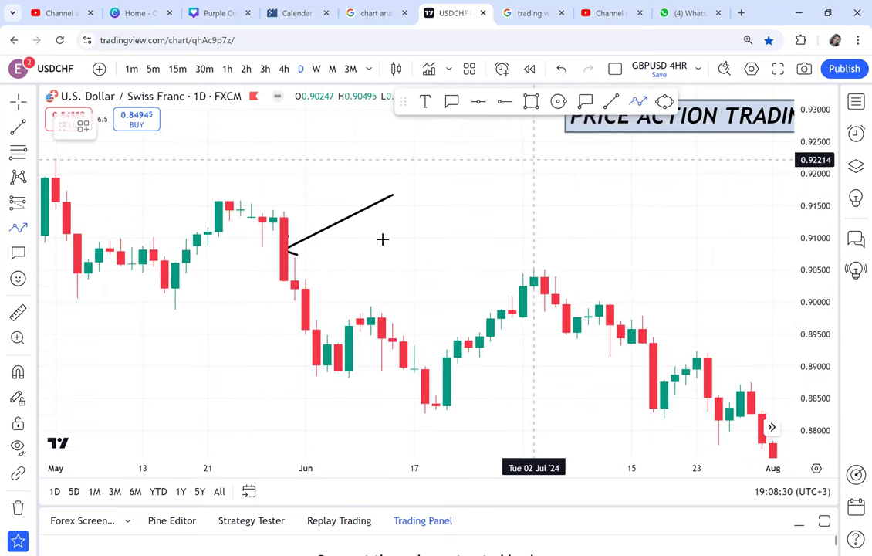
pyautogui.click(305, 273)
pyautogui.moveTo(440, 261); pyautogui.dragTo(486, 287)
pyautogui.scroll(2, 449, 307)
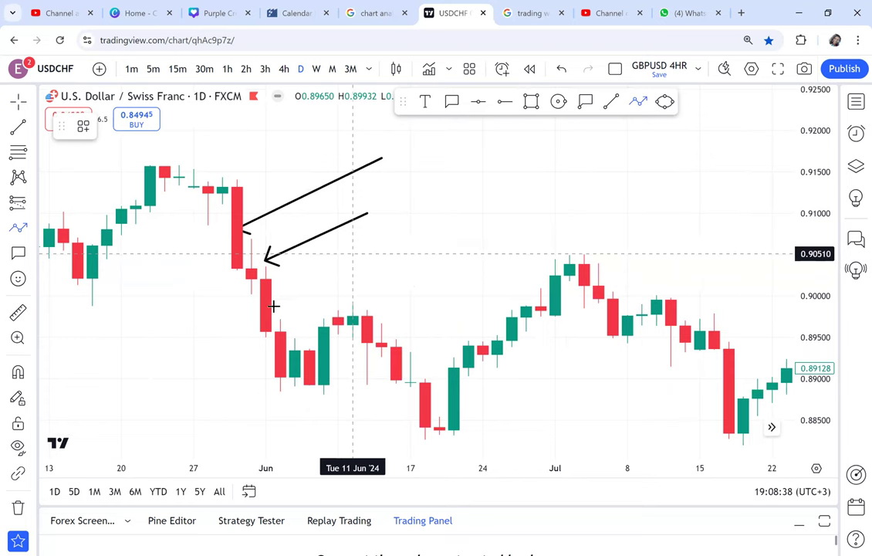
# - Draw an arrow path pointing at the long red candle of 3 June, and dismiss the chart settings
pyautogui.click(382, 246)
pyautogui.doubleClick(276, 306)
pyautogui.moveTo(520, 246); pyautogui.dragTo(556, 198)
pyautogui.doubleClick(520, 245)
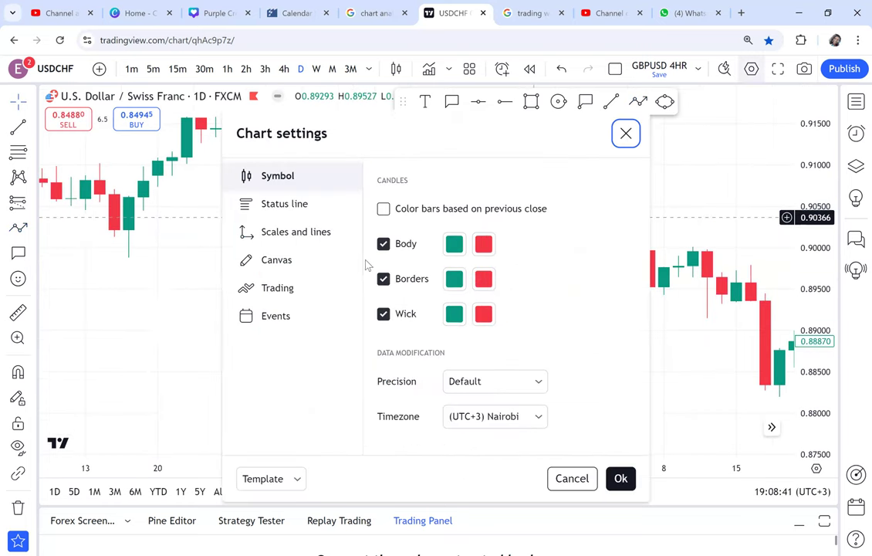
pyautogui.click(626, 133)
# - Draw an arrow path from the lower left up to the red candle of 4 June, and dismiss the chart settings
pyautogui.moveTo(202, 399)
pyautogui.mouseDown()
pyautogui.moveTo(296, 358)
pyautogui.moveTo(323, 334)
pyautogui.moveTo(327, 318)
pyautogui.mouseUp()
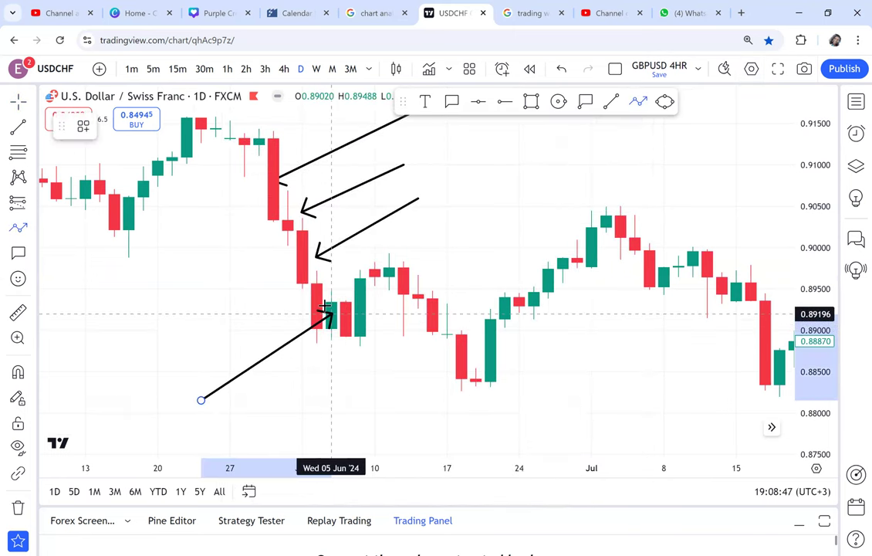
pyautogui.doubleClick(319, 306)
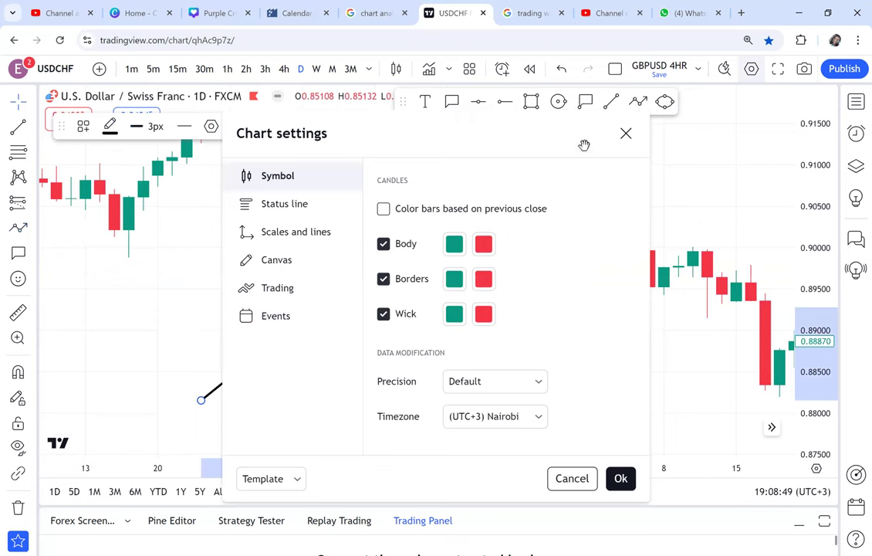
pyautogui.click(626, 133)
# - Draw an arrow path from below up to the red candle of 6 June, ending at about 0.8907
pyautogui.click(637, 104)
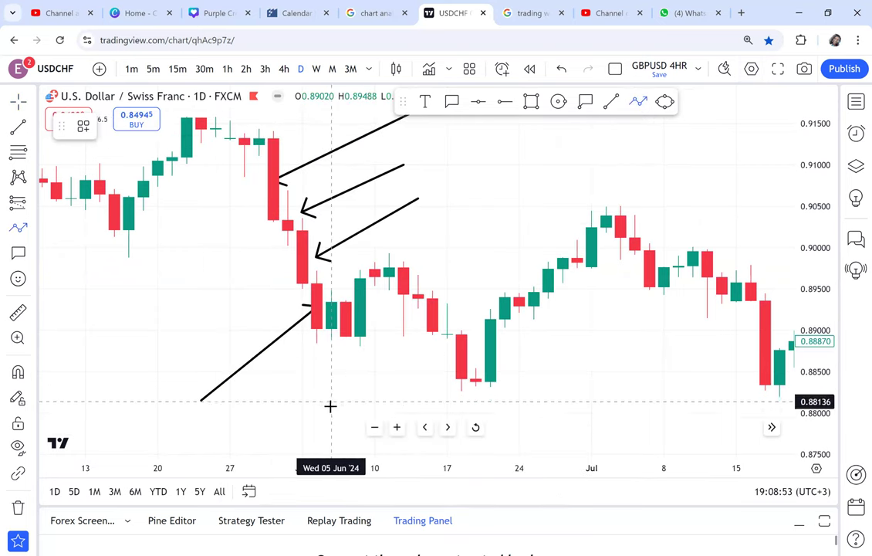
pyautogui.click(317, 432)
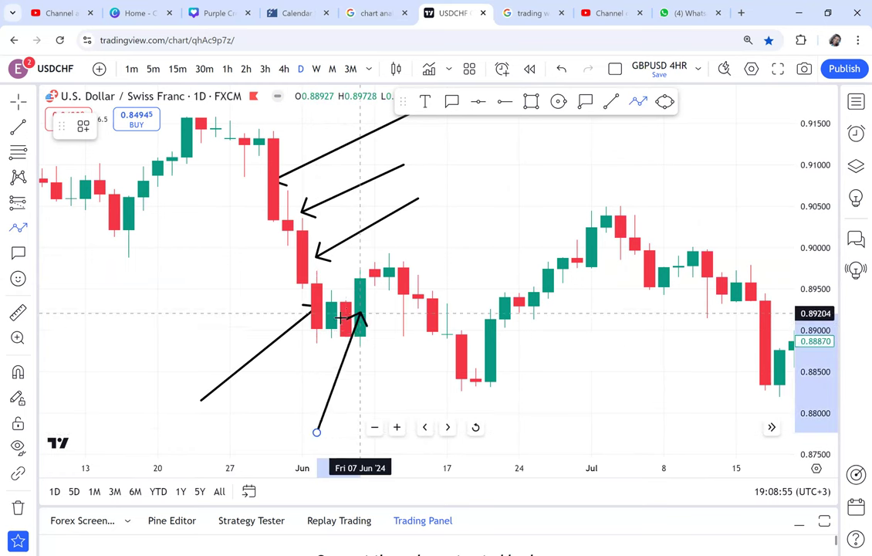
pyautogui.doubleClick(346, 327)
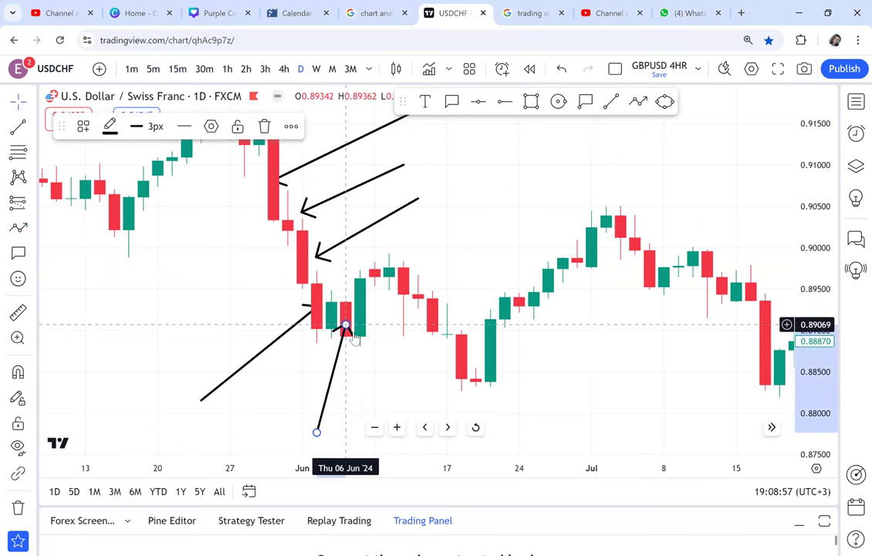
pyautogui.click(329, 366)
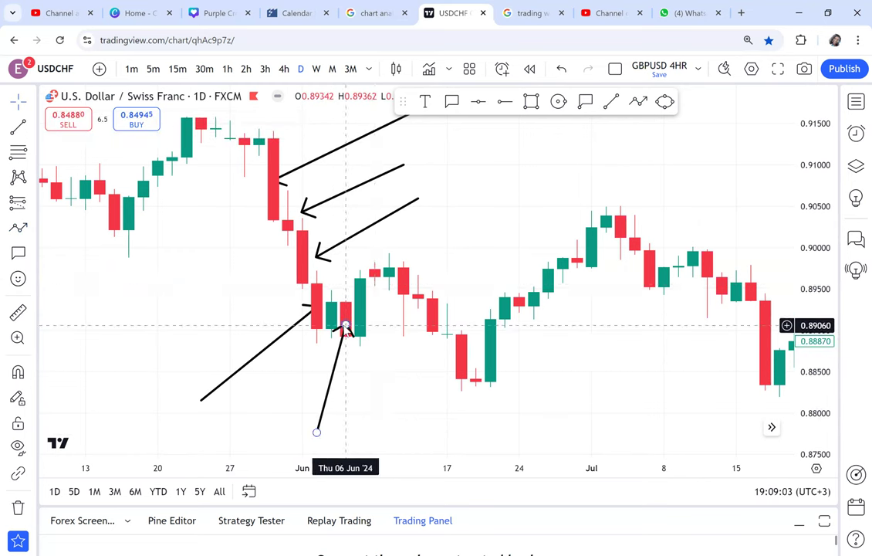
# - Draw a rectangle from 6 to 13 June between about 0.8947 and 0.8994, and reduce its green fill opacity to 11%
pyautogui.click(531, 101)
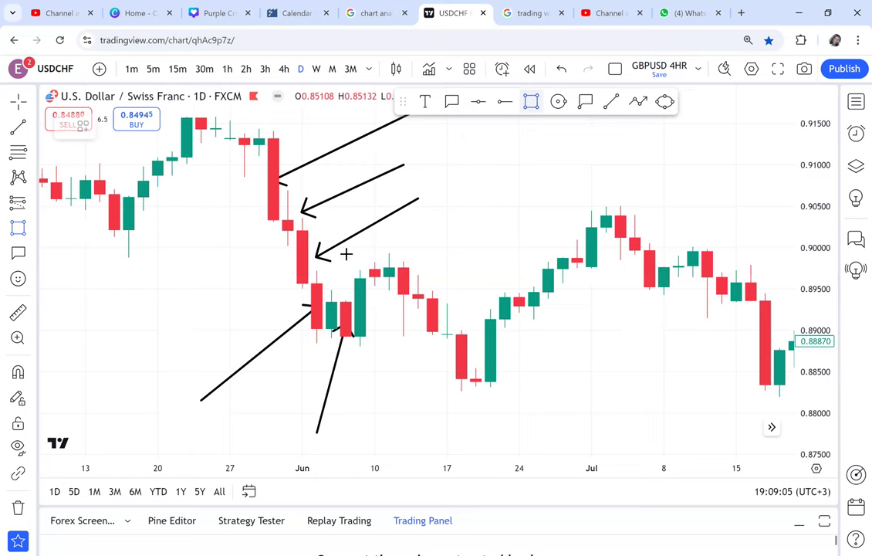
pyautogui.moveTo(345, 253)
pyautogui.mouseDown()
pyautogui.moveTo(418, 273)
pyautogui.moveTo(417, 292)
pyautogui.mouseUp()
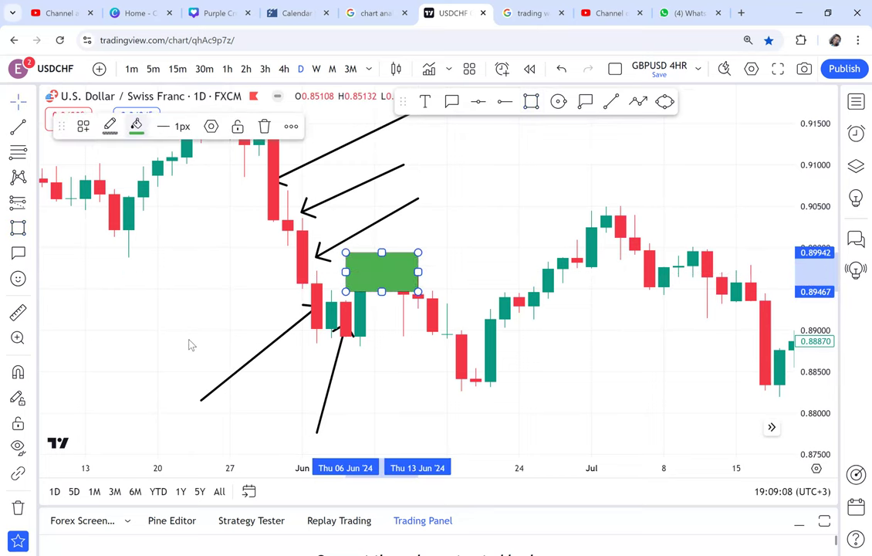
pyautogui.click(137, 126)
pyautogui.click(159, 346)
pyautogui.click(149, 346)
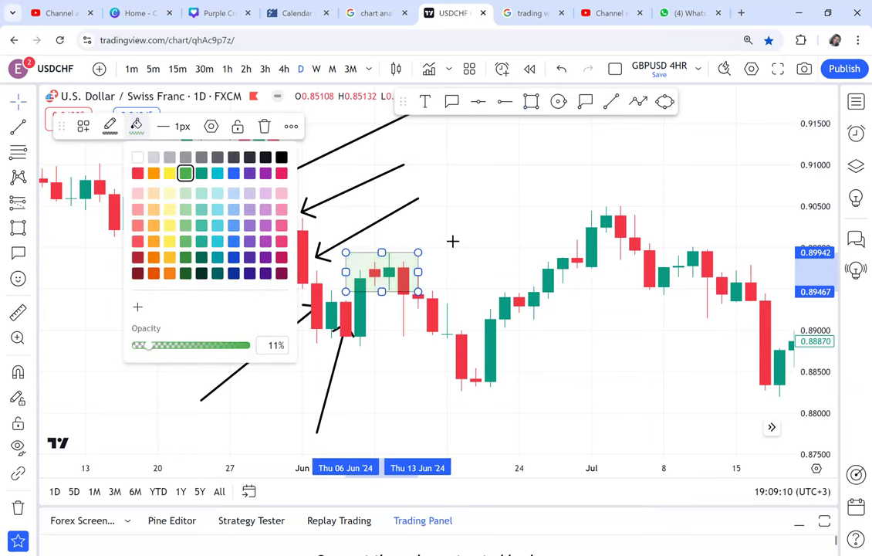
pyautogui.moveTo(382, 291); pyautogui.dragTo(383, 288)
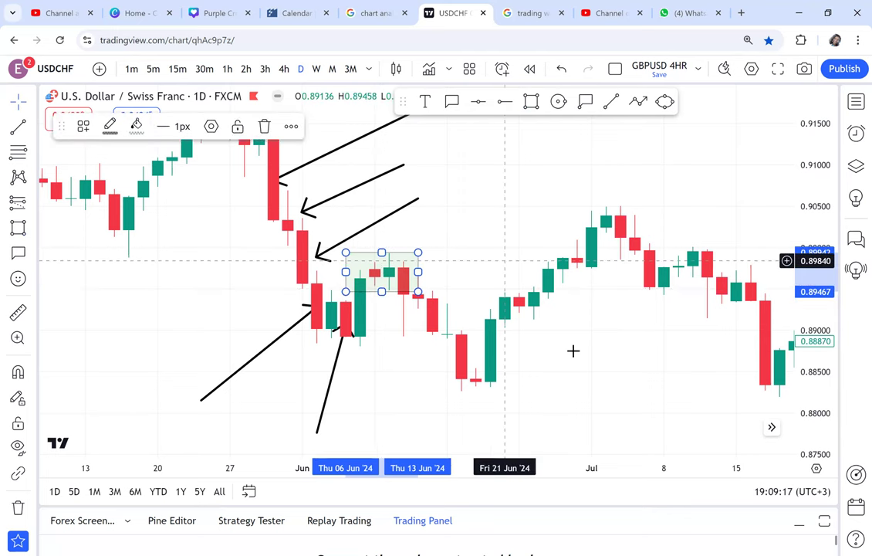
# - Draw a rising zigzag arrow path with three upswings and two pullbacks in the empty area, from about 0.9450 up to about 0.9781
pyautogui.moveTo(610, 345); pyautogui.dragTo(570, 347)
pyautogui.moveTo(658, 205); pyautogui.dragTo(153, 310)
pyautogui.moveTo(482, 279); pyautogui.dragTo(548, 377)
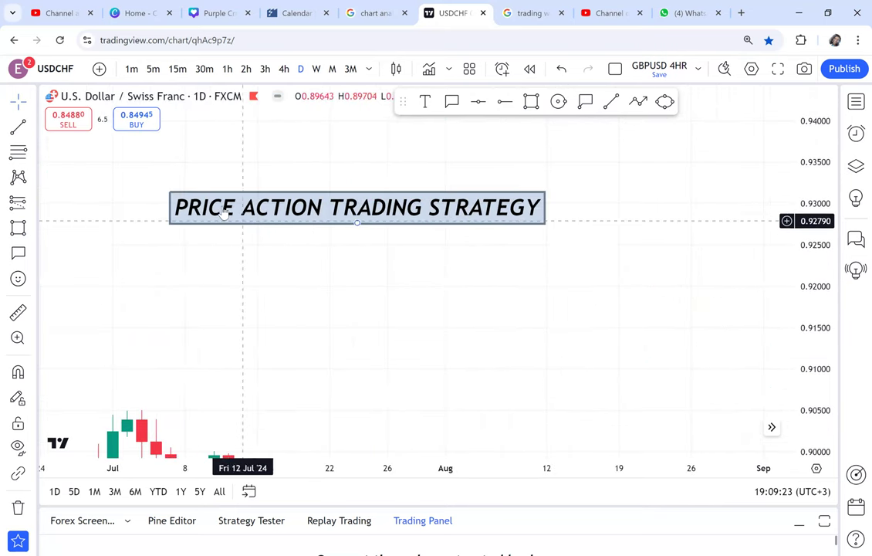
pyautogui.moveTo(299, 152); pyautogui.dragTo(572, 429)
pyautogui.moveTo(483, 262); pyautogui.dragTo(489, 342)
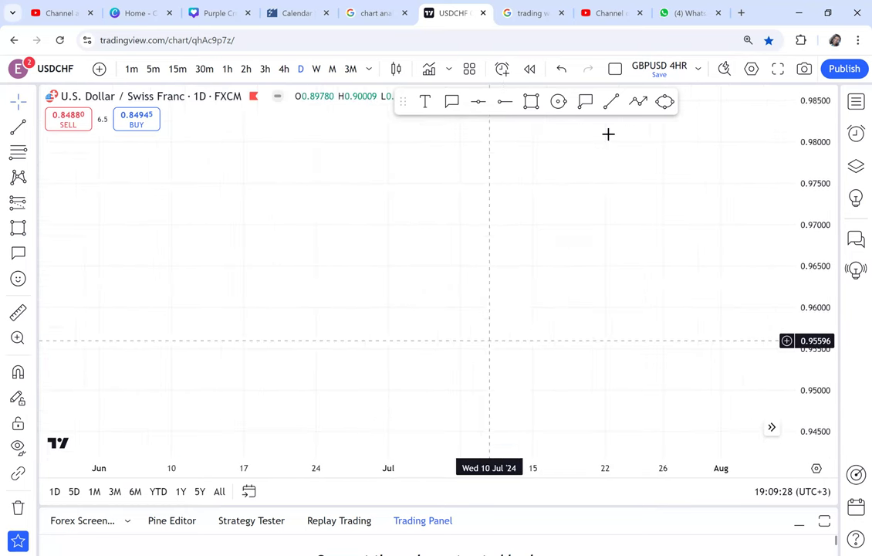
pyautogui.click(638, 101)
pyautogui.click(186, 441)
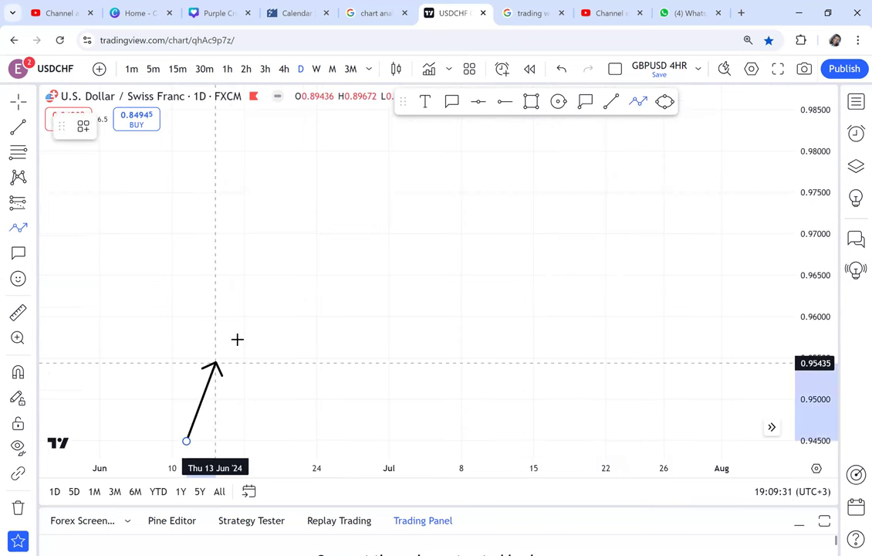
pyautogui.click(244, 337)
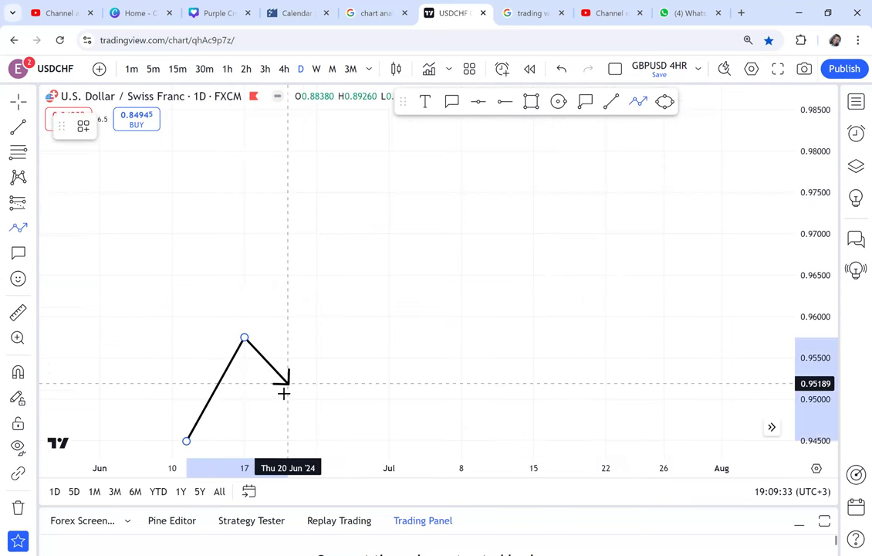
pyautogui.click(286, 393)
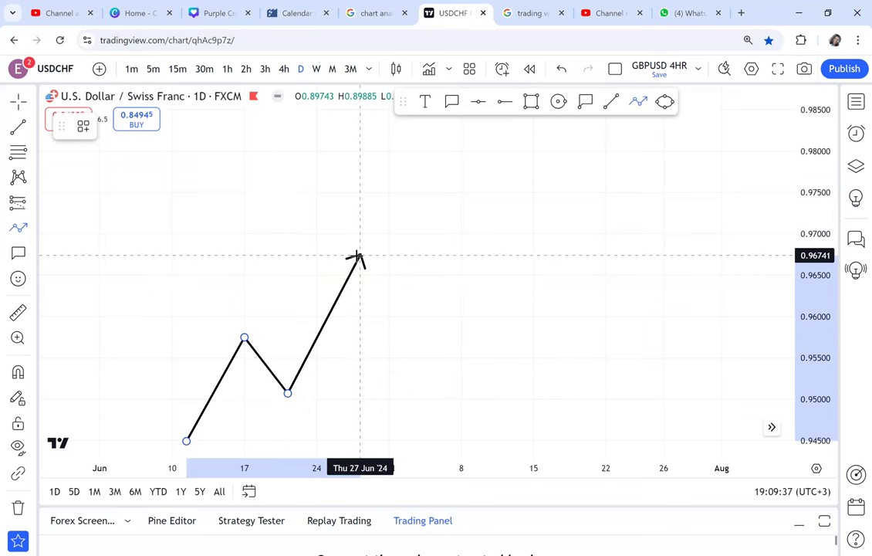
pyautogui.click(360, 256)
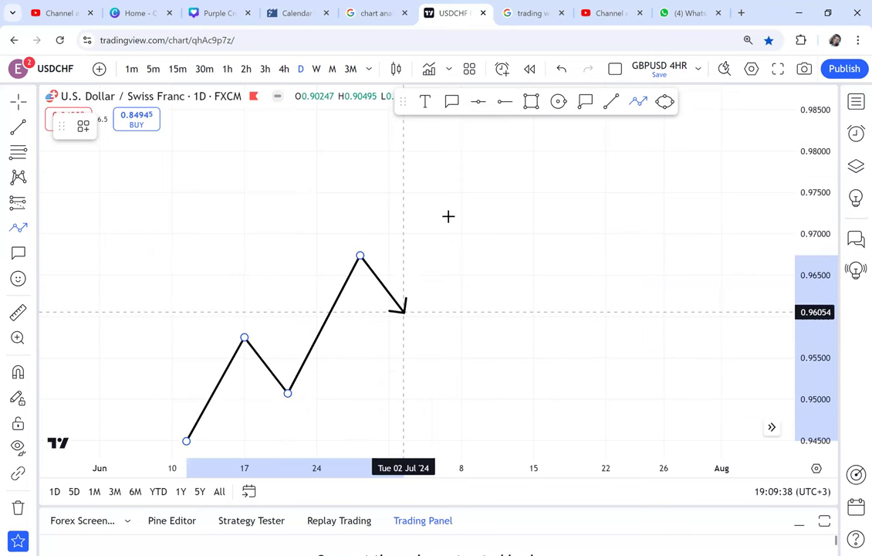
pyautogui.click(402, 321)
pyautogui.doubleClick(474, 168)
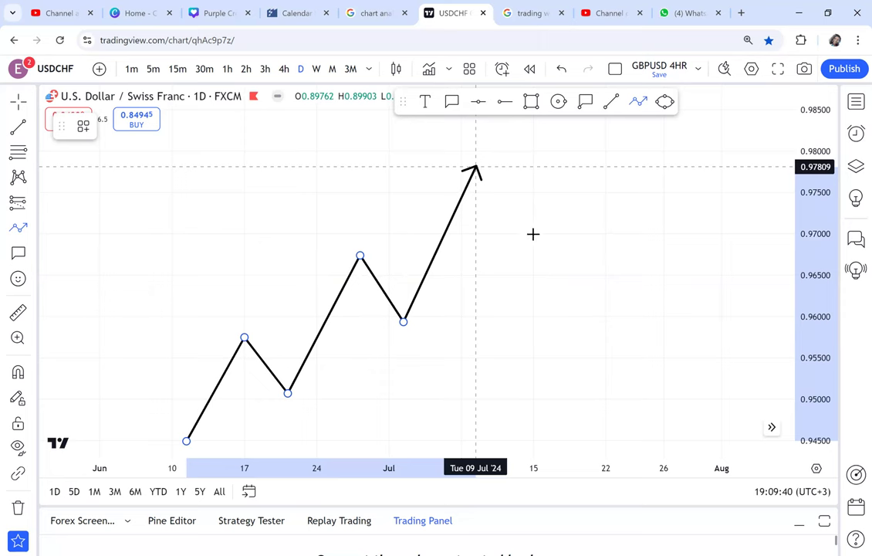
pyautogui.click(476, 247)
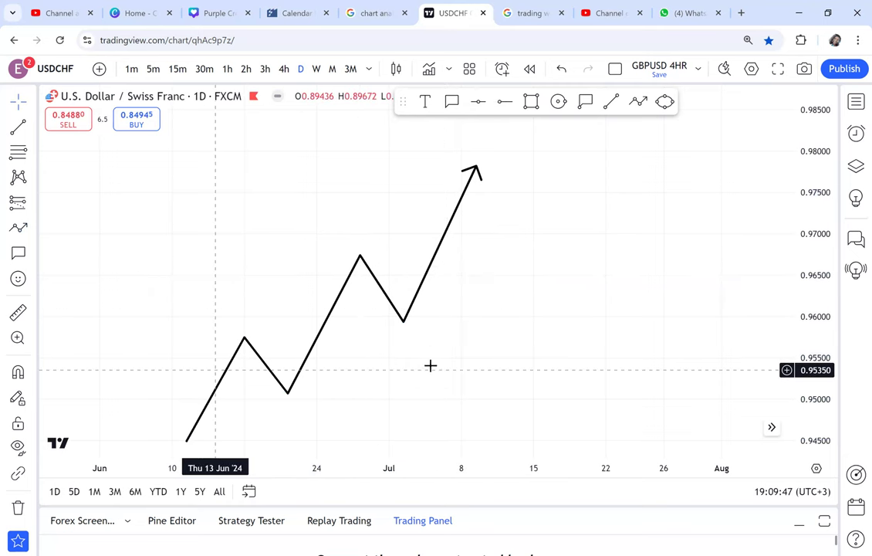
# - Draw a slanted ellipse around the rising candles from 4 March to late March, starting at about 0.8732
pyautogui.scroll(-8, 438, 143)
pyautogui.moveTo(445, 363); pyautogui.dragTo(563, 311)
pyautogui.scroll(5, 541, 176)
pyautogui.scroll(-3, 453, 294)
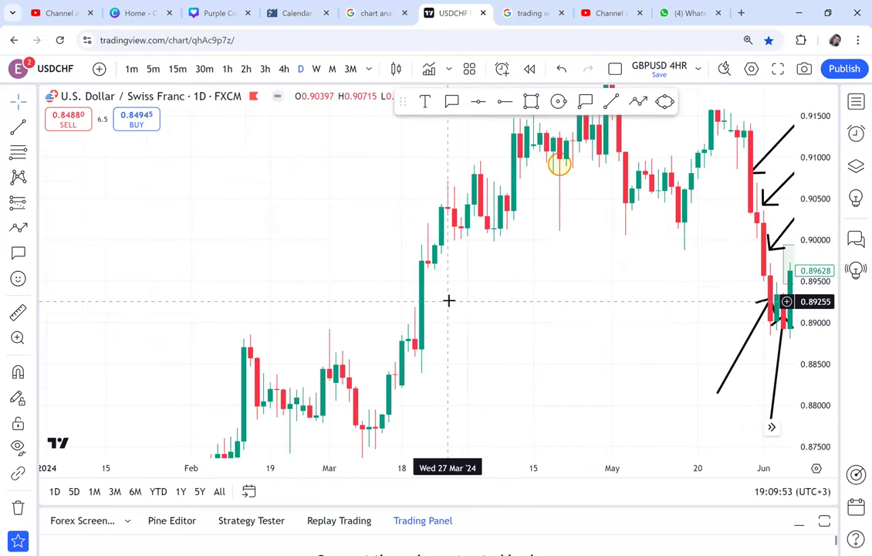
pyautogui.click(664, 103)
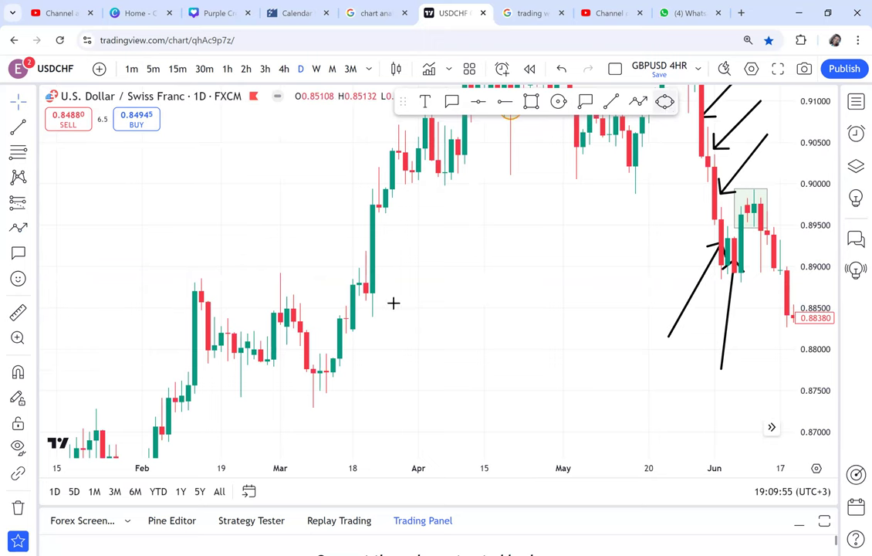
pyautogui.click(287, 404)
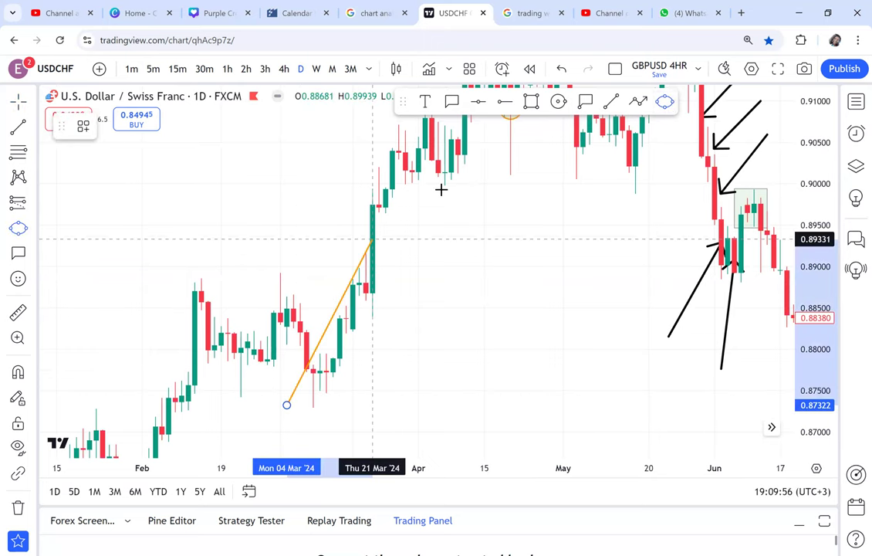
pyautogui.click(406, 155)
pyautogui.click(445, 194)
pyautogui.moveTo(452, 255); pyautogui.dragTo(438, 276)
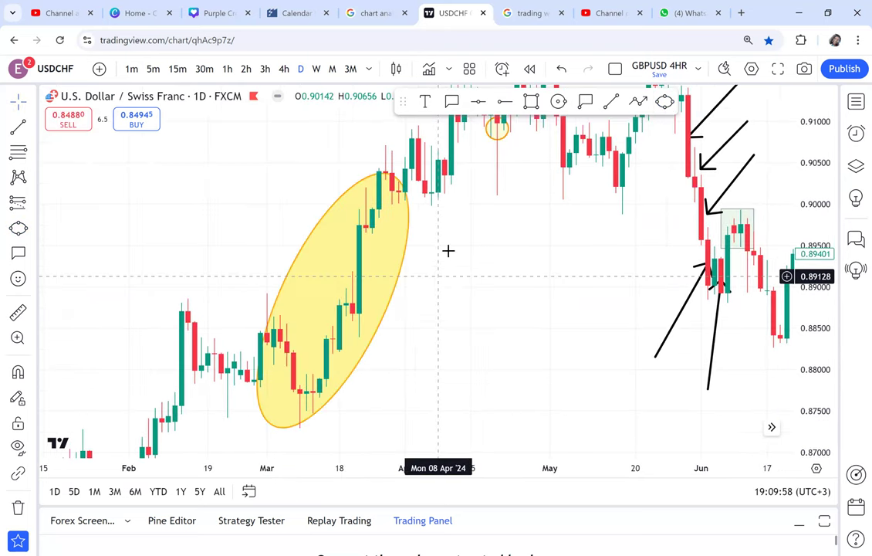
# - Extend the ellipse's upper end to about 0.9102 and reduce its yellow fill opacity to 18%
pyautogui.click(375, 201)
pyautogui.moveTo(371, 194); pyautogui.dragTo(405, 141)
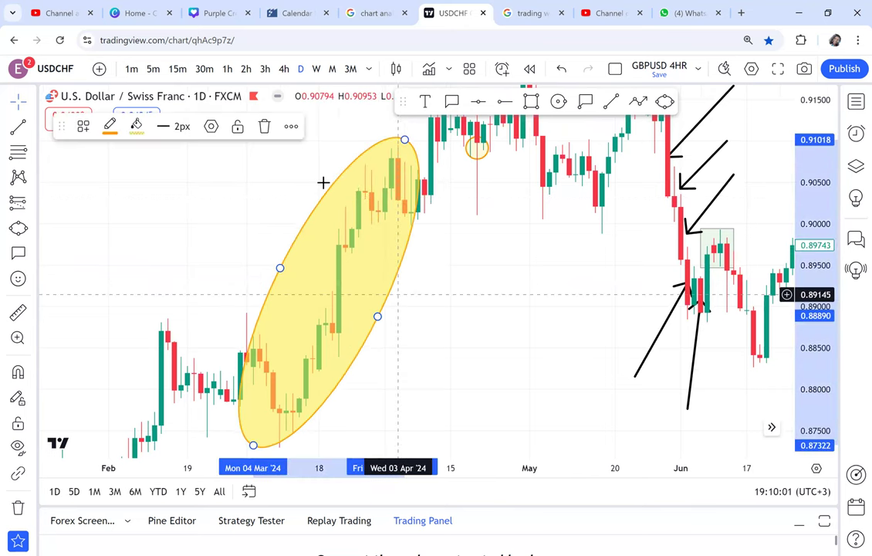
pyautogui.click(137, 126)
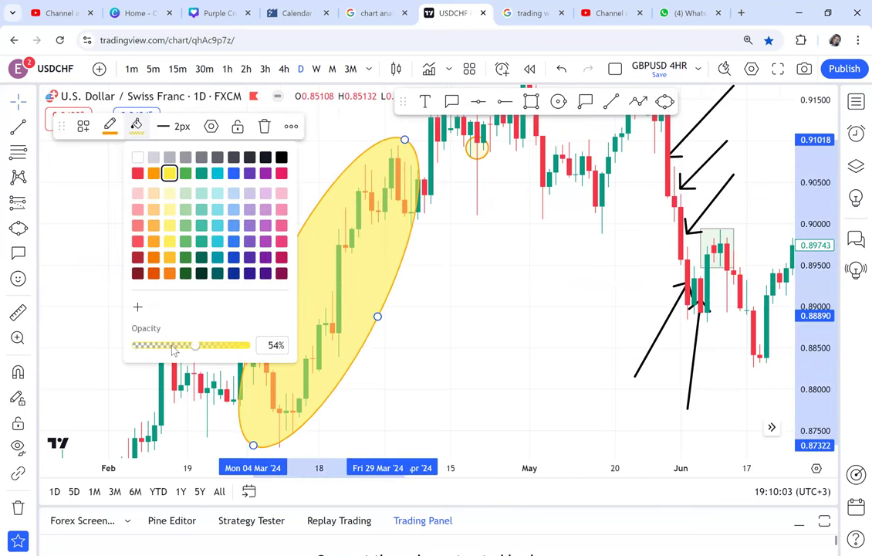
pyautogui.moveTo(164, 349); pyautogui.dragTo(153, 347)
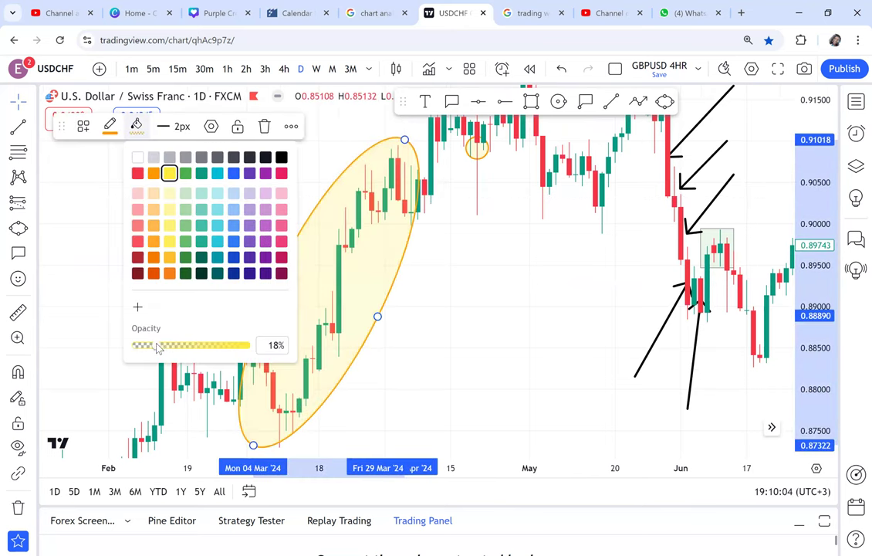
pyautogui.click(432, 344)
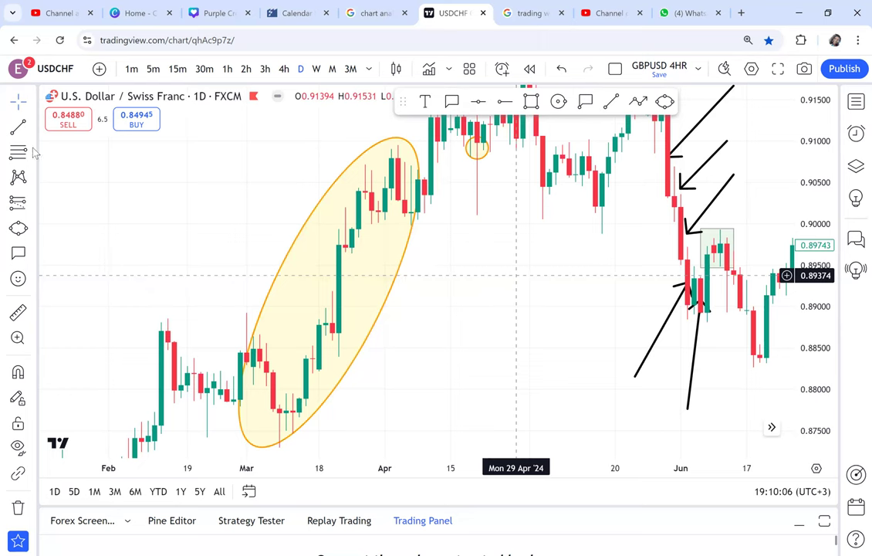
# - Add the Arrow tool to the favourites and draw an upward arrow beside the ellipse near mid-April, from about 0.8767 to 0.8883
pyautogui.click(33, 228)
pyautogui.click(223, 202)
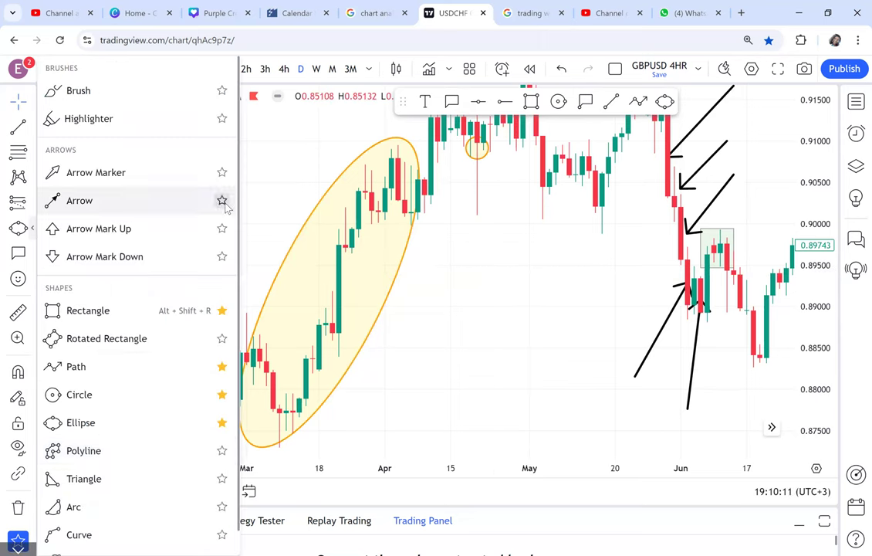
pyautogui.click(286, 379)
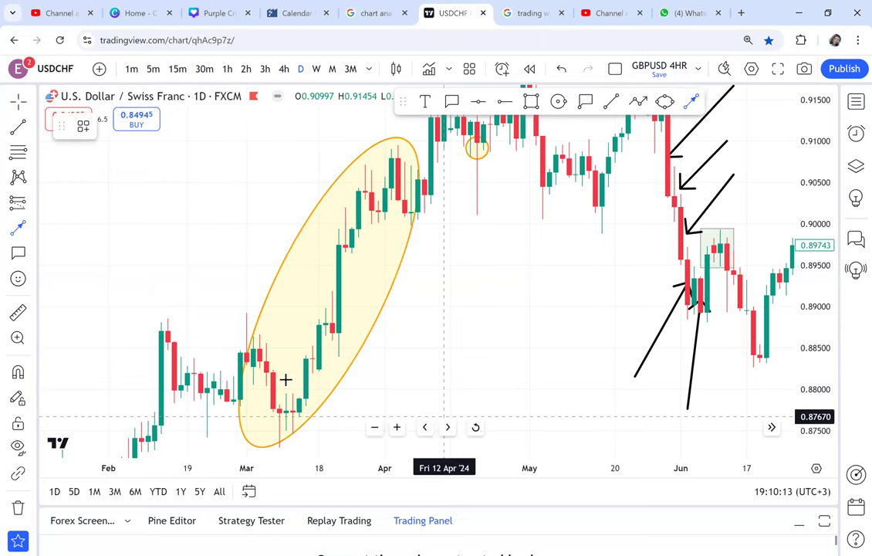
pyautogui.click(444, 416)
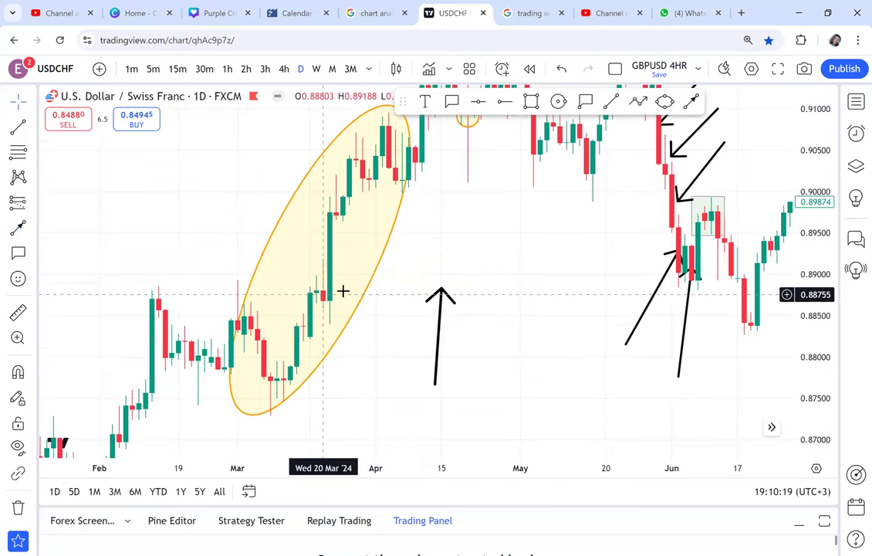
# - Circle the small red candles of 20 March and 22 March inside the ellipse
pyautogui.scroll(2, 432, 366)
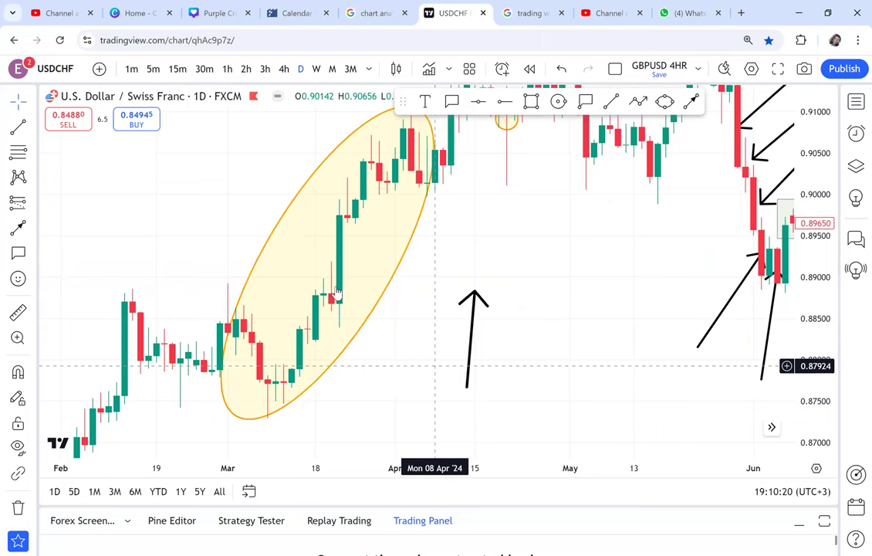
pyautogui.click(558, 105)
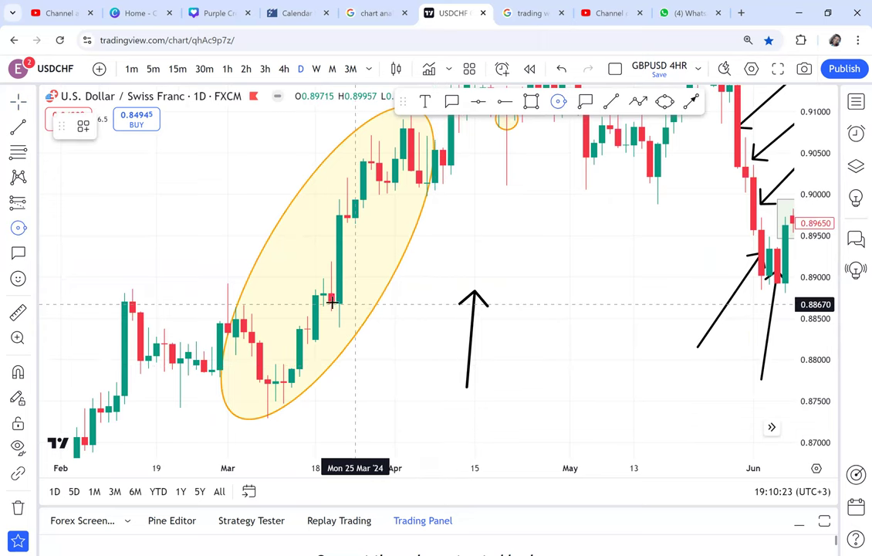
pyautogui.moveTo(331, 297); pyautogui.dragTo(331, 308)
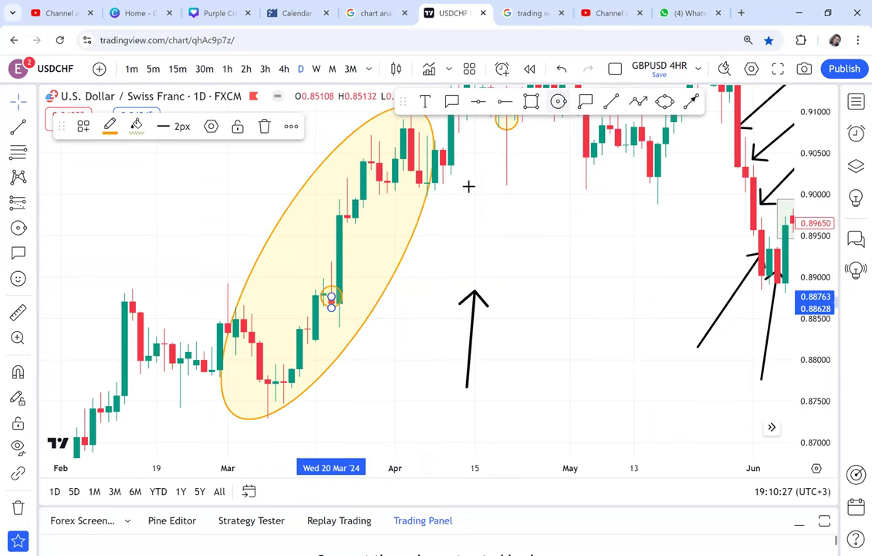
pyautogui.click(347, 217)
pyautogui.click(347, 216)
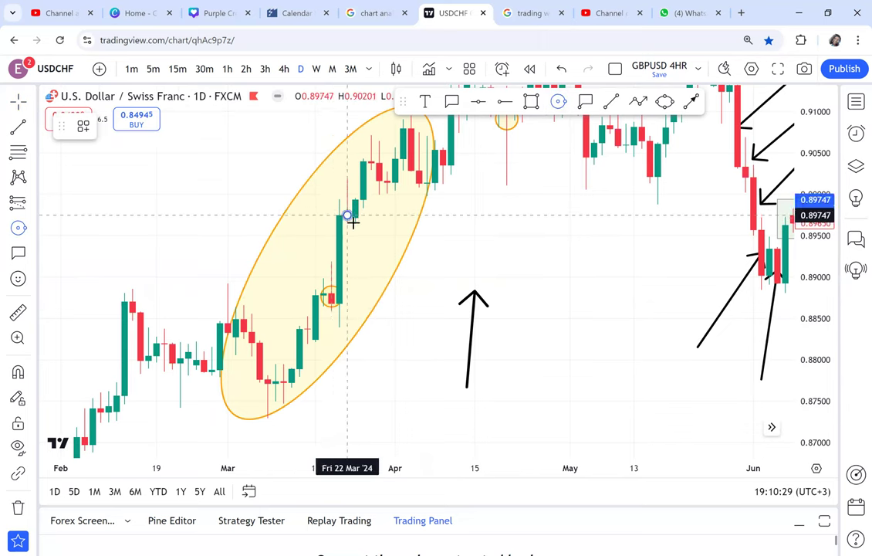
pyautogui.click(355, 225)
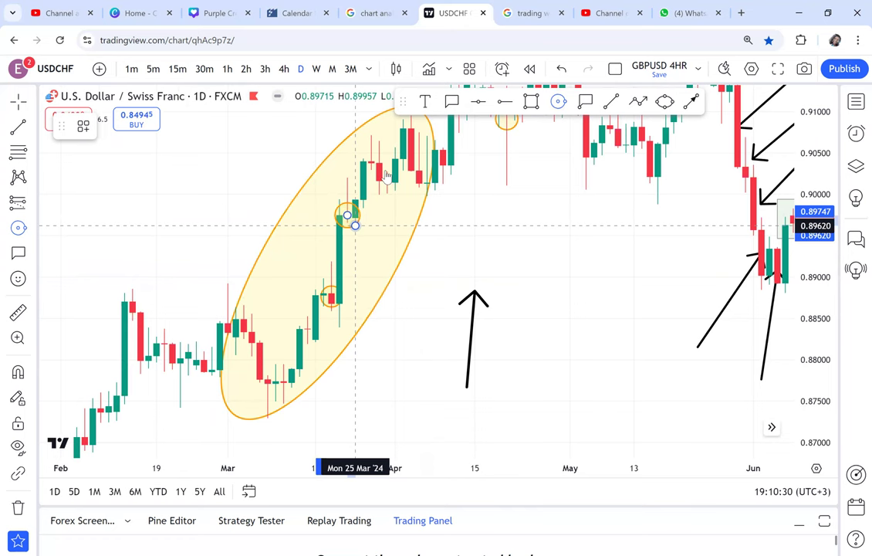
# - Circle the red pullback candles around 28 March and the small candle of 15 March inside the ellipse
pyautogui.click(559, 102)
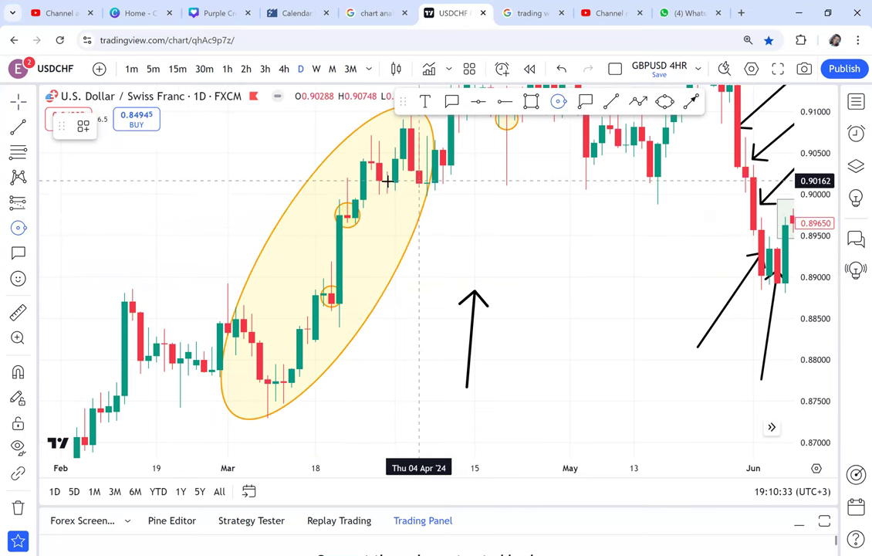
pyautogui.click(392, 186)
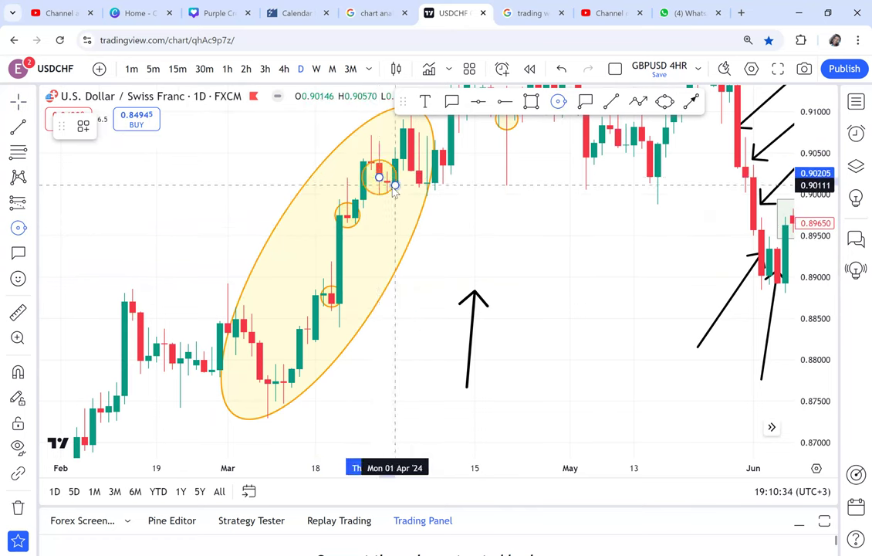
pyautogui.click(560, 104)
pyautogui.click(562, 105)
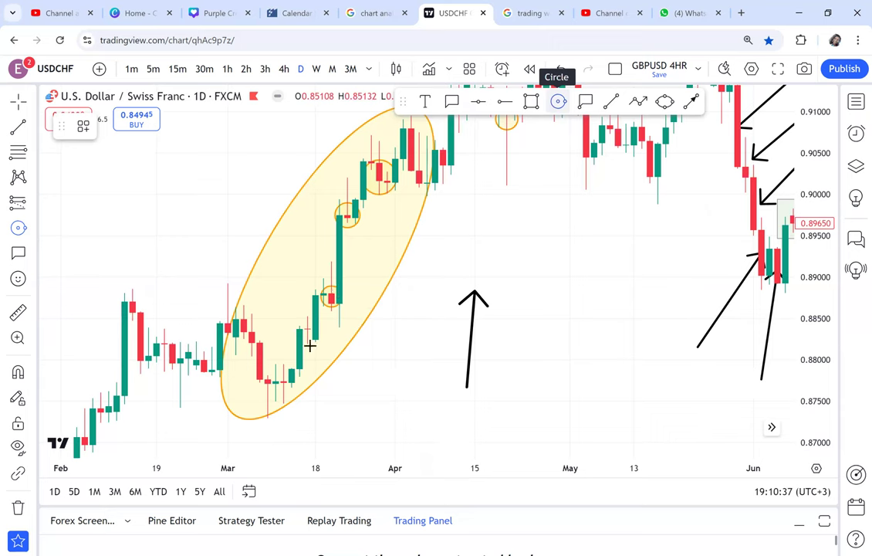
pyautogui.click(307, 330)
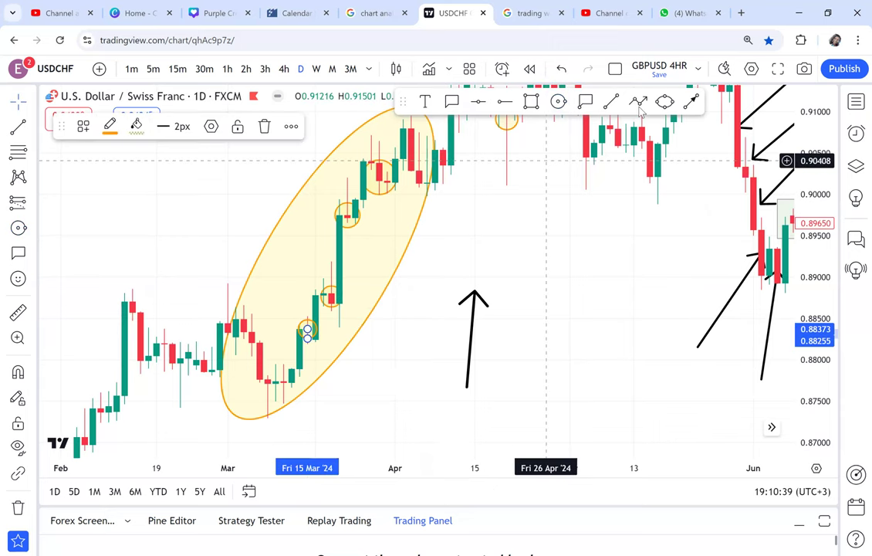
# - Circle the small candles around 11 and 12 March at the ellipse's low, centred at about 0.8773
pyautogui.click(559, 105)
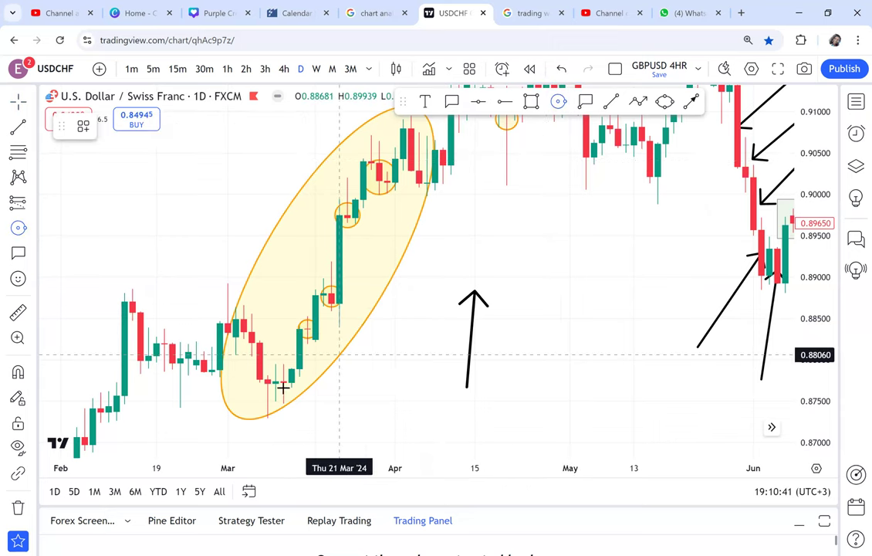
pyautogui.click(285, 398)
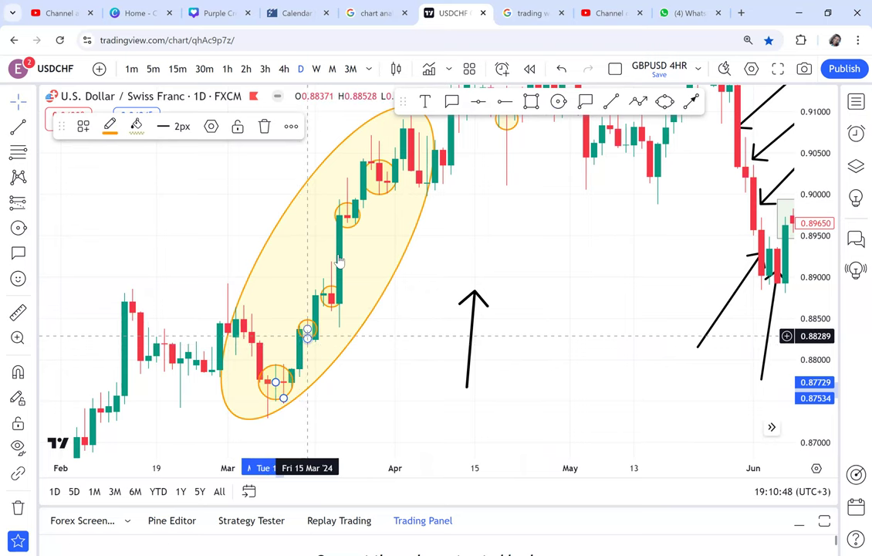
pyautogui.moveTo(387, 186); pyautogui.dragTo(389, 195)
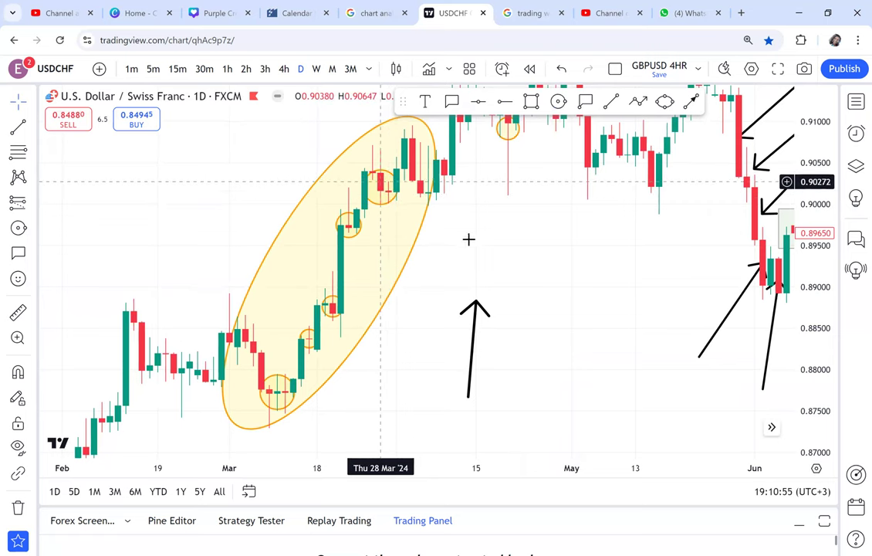
# - Circle the red candle of 1 May 2024 at about 0.9172 and the one of 3 May at about 0.9128
pyautogui.moveTo(466, 245); pyautogui.dragTo(358, 344)
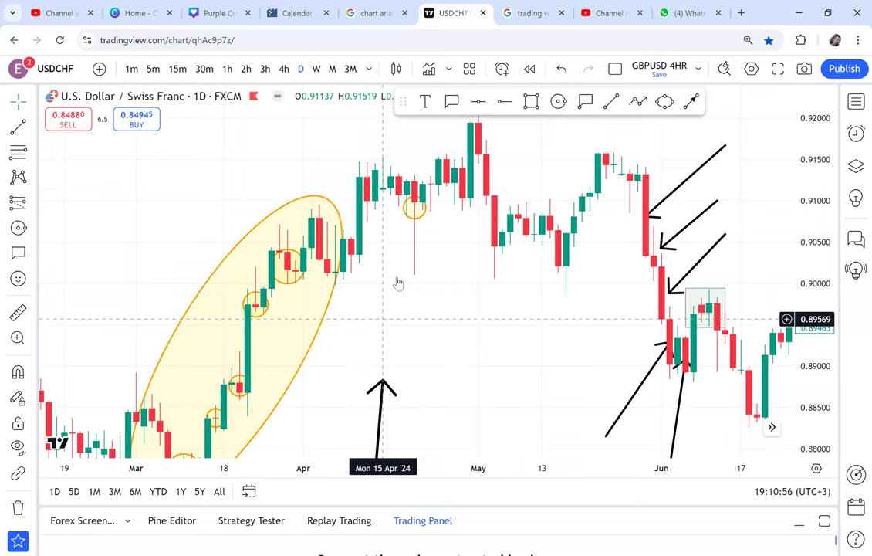
pyautogui.click(559, 101)
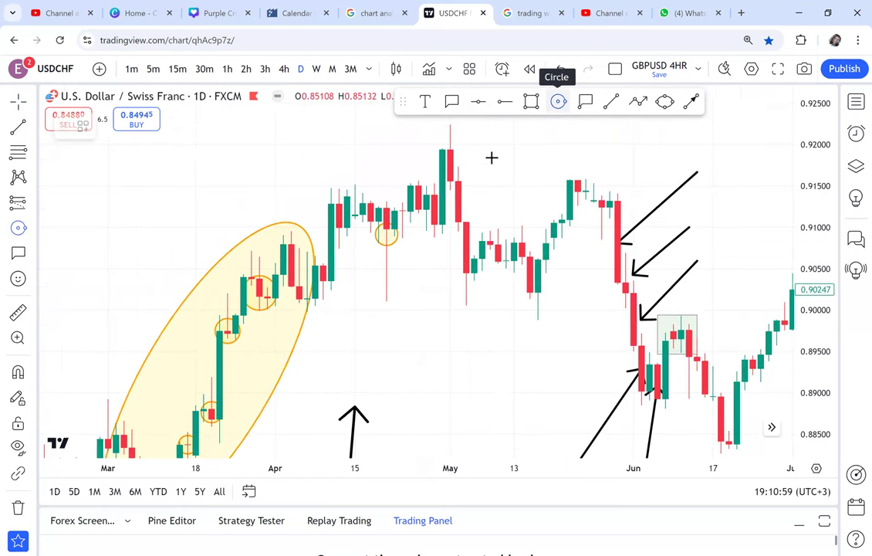
pyautogui.moveTo(451, 168); pyautogui.dragTo(466, 168)
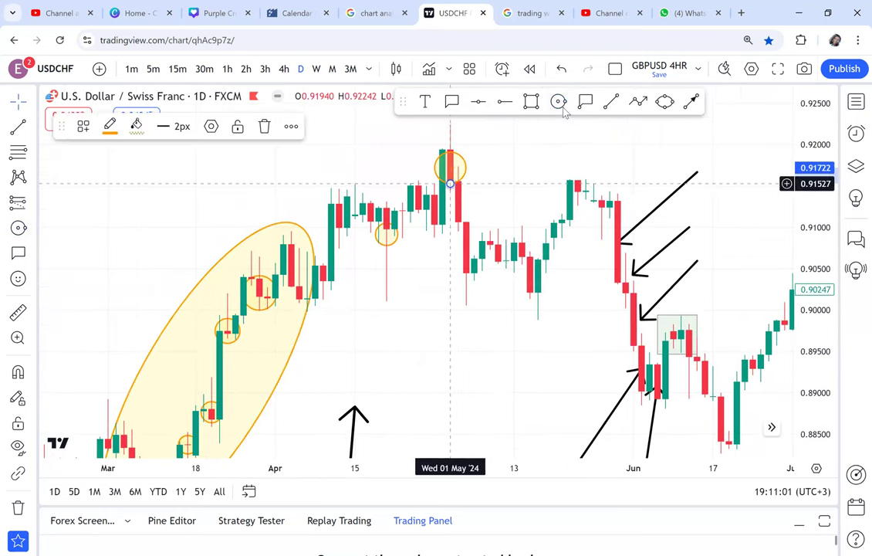
pyautogui.moveTo(467, 203); pyautogui.dragTo(467, 225)
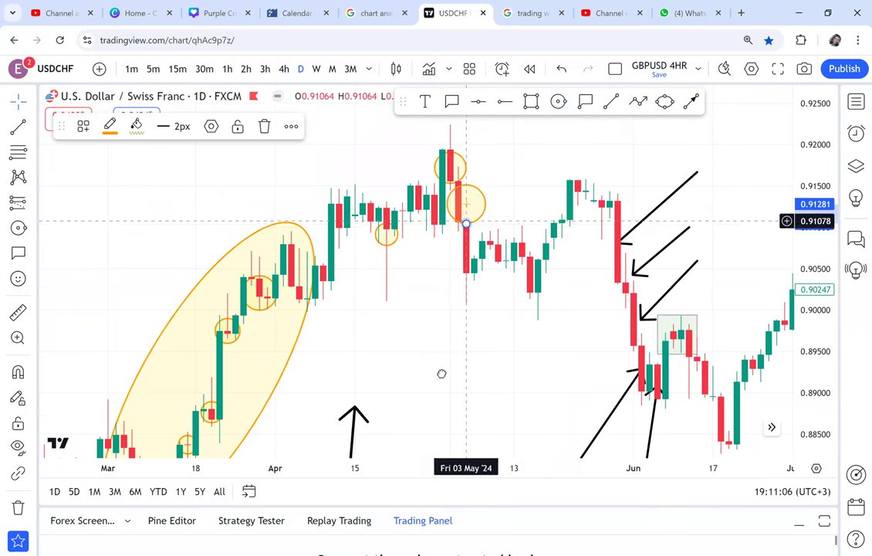
# - Circle the two pullback lows of the zigzag uptrend example, centred at about 0.9520 and 0.9614
pyautogui.moveTo(441, 374); pyautogui.dragTo(414, 466)
pyautogui.moveTo(470, 278); pyautogui.dragTo(288, 457)
pyautogui.moveTo(543, 287); pyautogui.dragTo(464, 400)
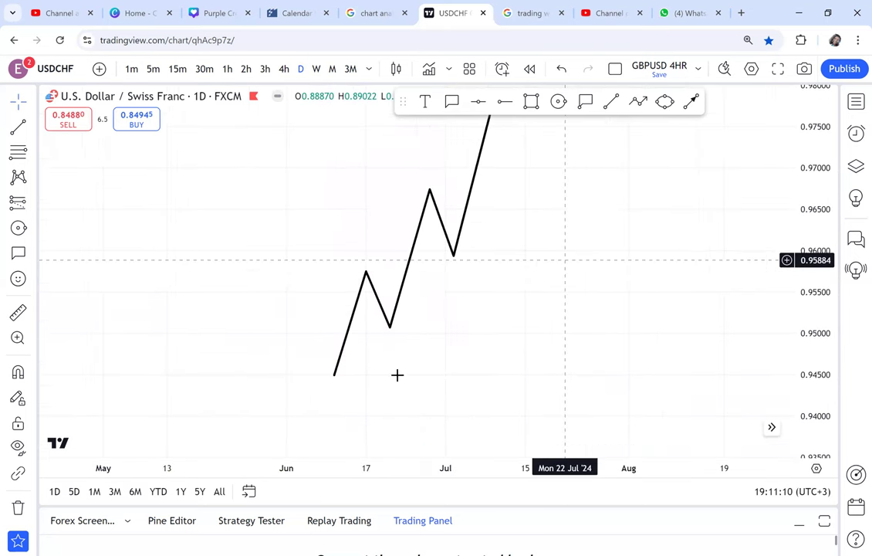
pyautogui.moveTo(396, 373); pyautogui.dragTo(335, 451)
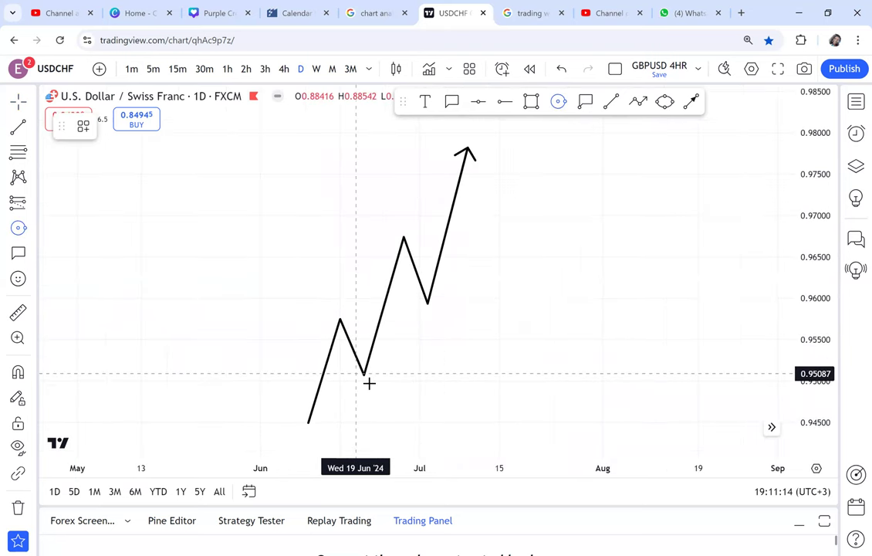
pyautogui.moveTo(363, 365); pyautogui.dragTo(371, 381)
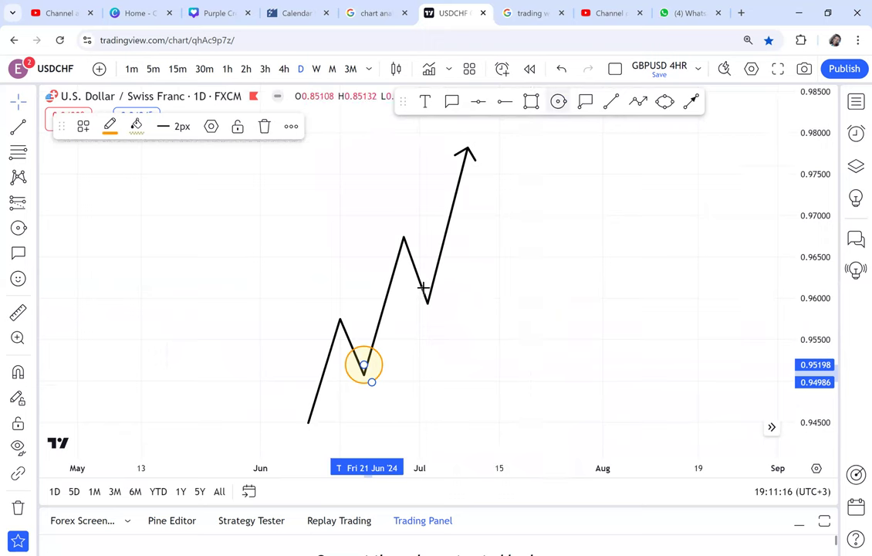
pyautogui.moveTo(420, 286); pyautogui.dragTo(506, 258)
# - Draw a horizontal ray from 6 June 2024 at 0.96766 across the zigzag's second swing high and circle that high
pyautogui.moveTo(567, 166); pyautogui.dragTo(537, 180)
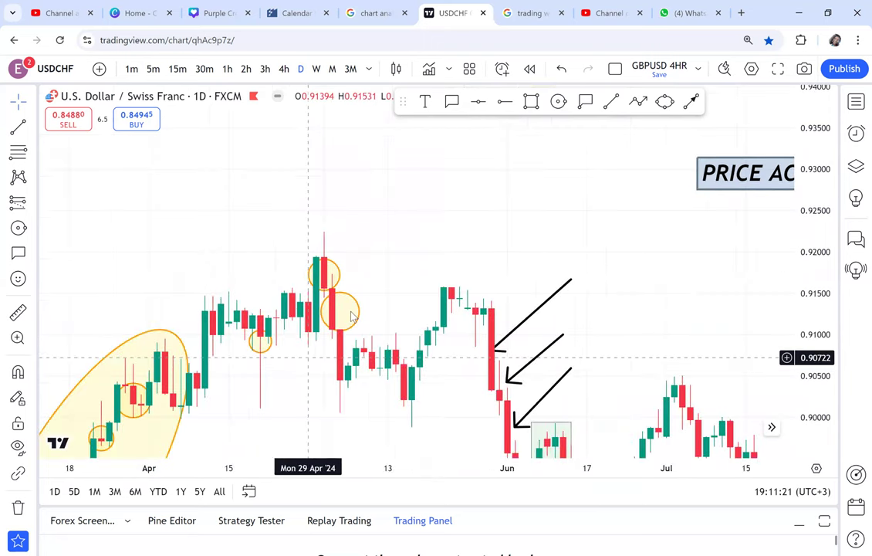
pyautogui.moveTo(351, 315); pyautogui.dragTo(407, 249)
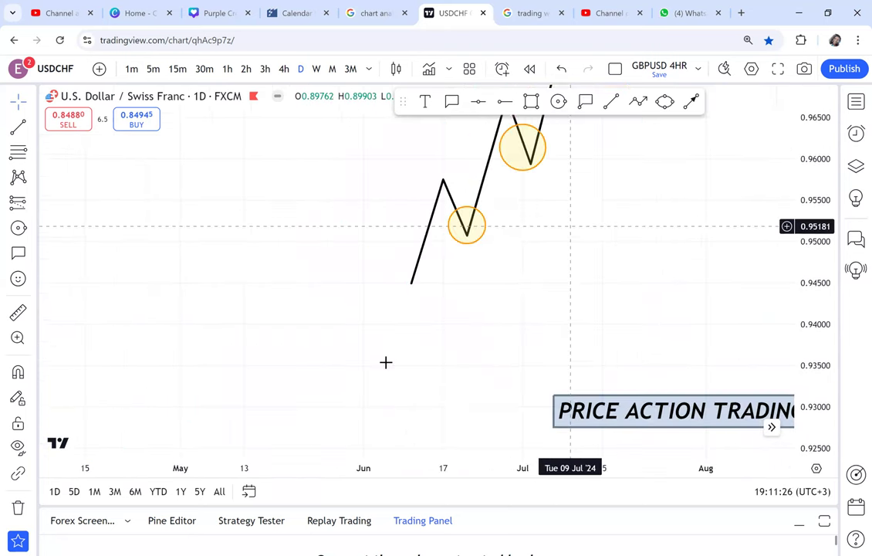
pyautogui.moveTo(386, 362); pyautogui.dragTo(348, 338)
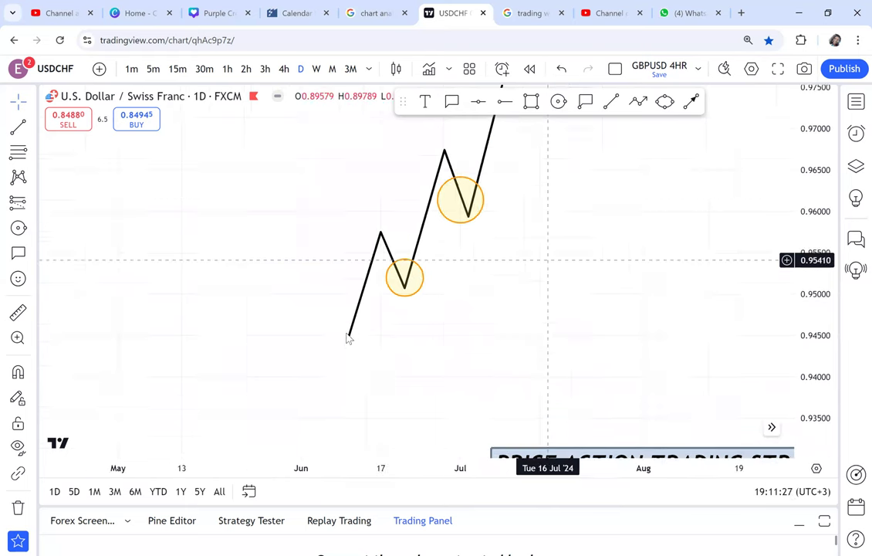
pyautogui.moveTo(545, 283); pyautogui.dragTo(526, 302)
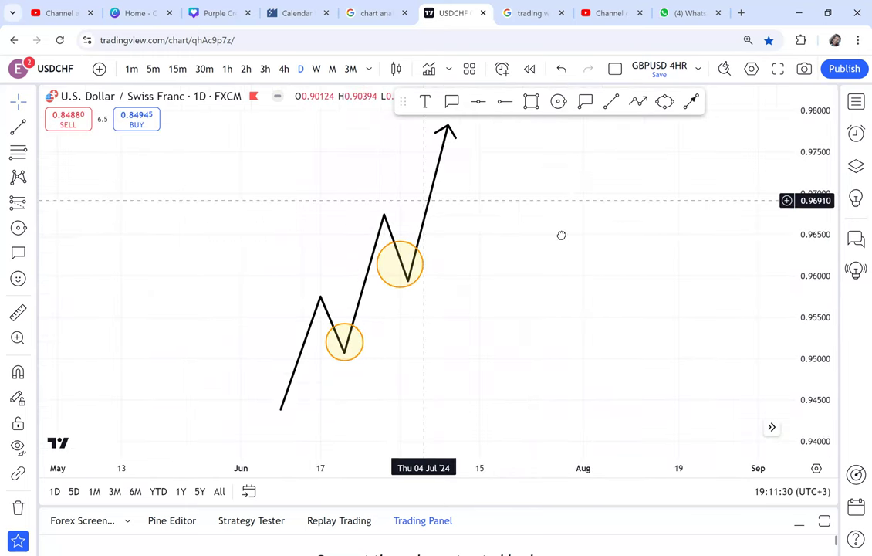
pyautogui.click(510, 105)
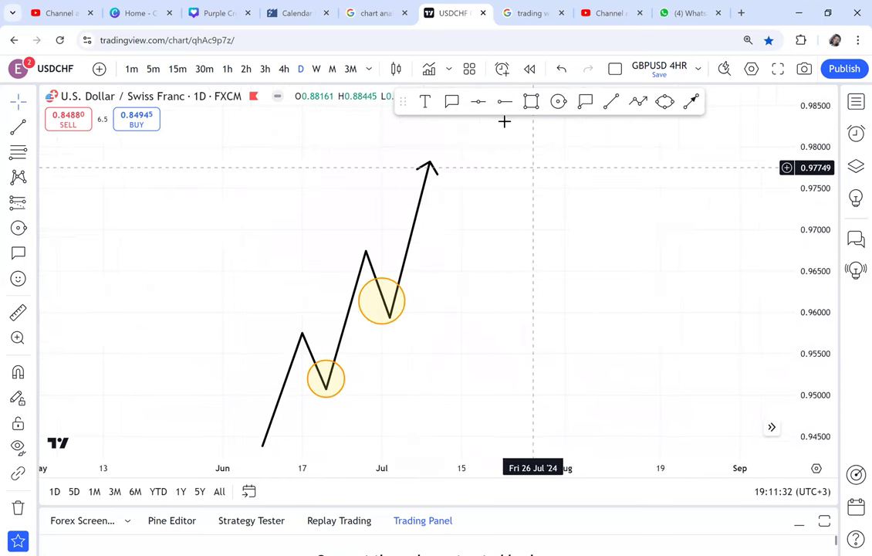
pyautogui.click(246, 249)
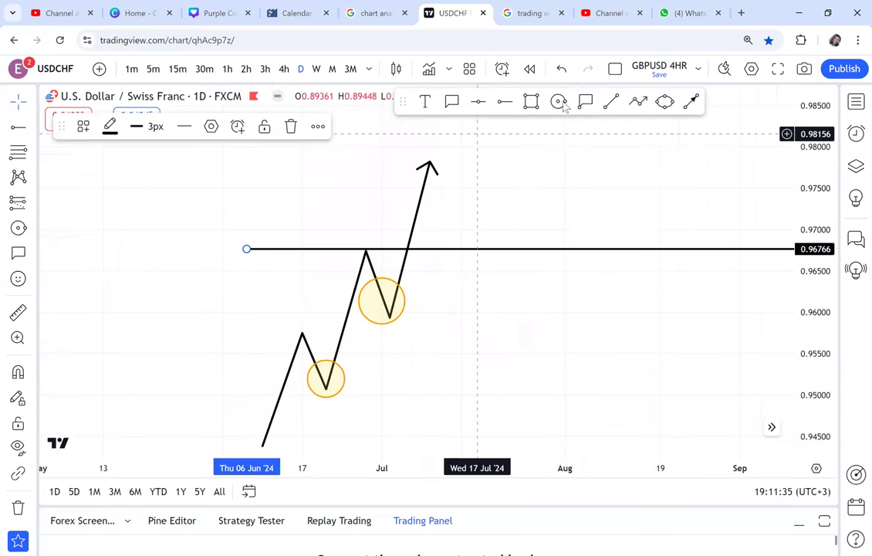
pyautogui.click(558, 102)
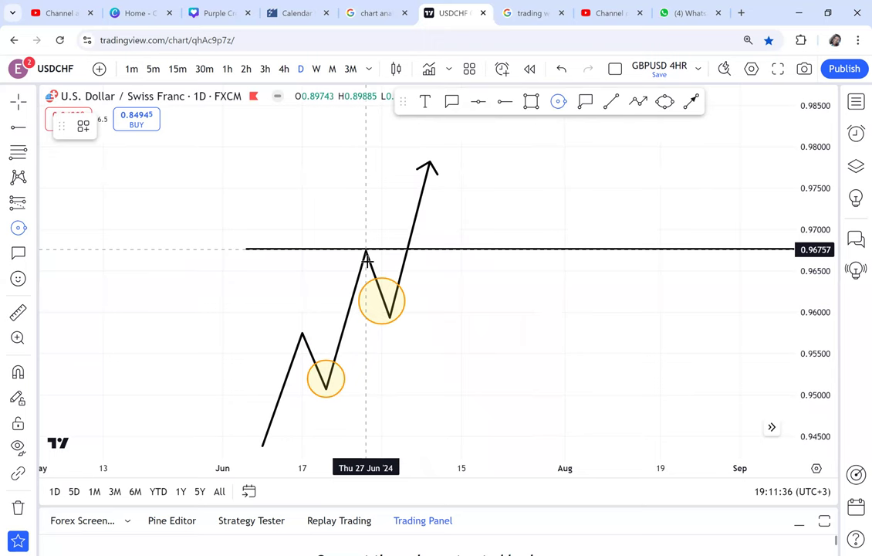
pyautogui.click(365, 249)
# - Draw a falling arrow path from the zigzag's final peak, about 0.9777, down to the horizontal ray at 16 July 2024
pyautogui.moveTo(438, 190); pyautogui.dragTo(430, 200)
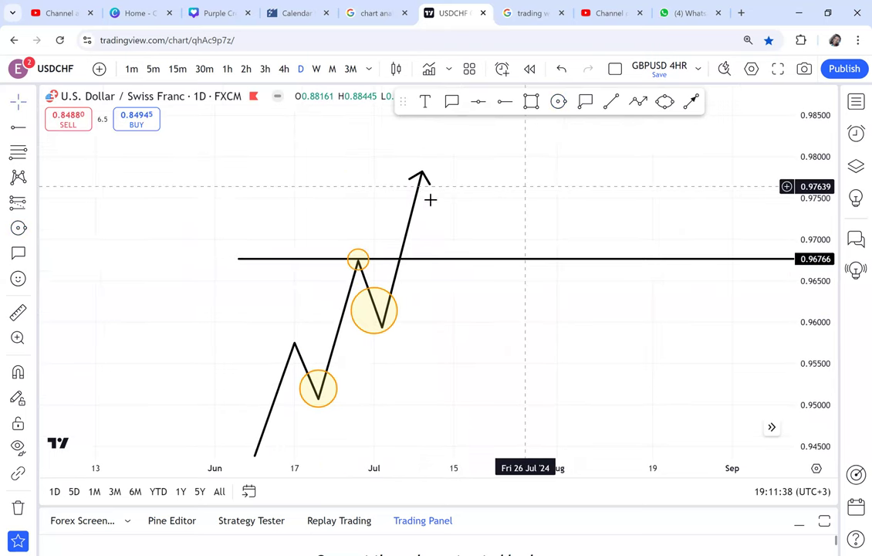
pyautogui.click(415, 190)
pyautogui.doubleClick(446, 273)
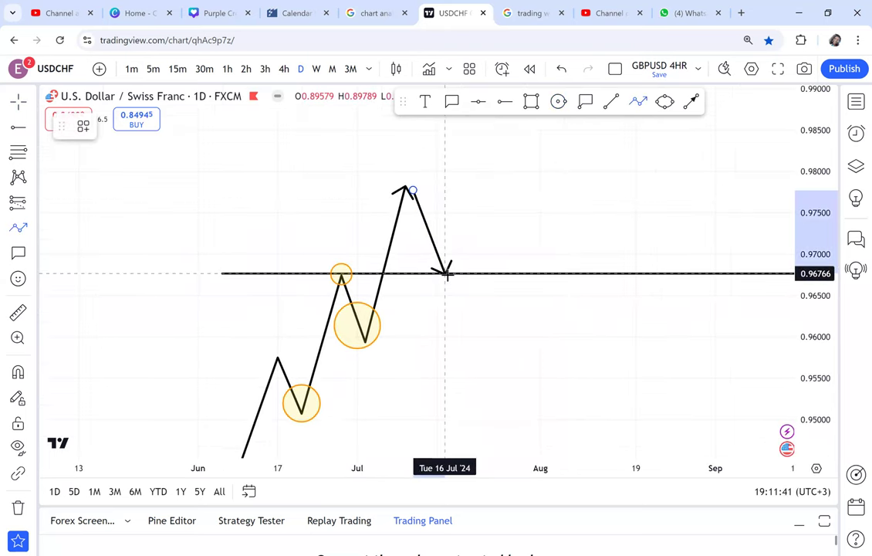
pyautogui.moveTo(436, 284); pyautogui.dragTo(392, 280)
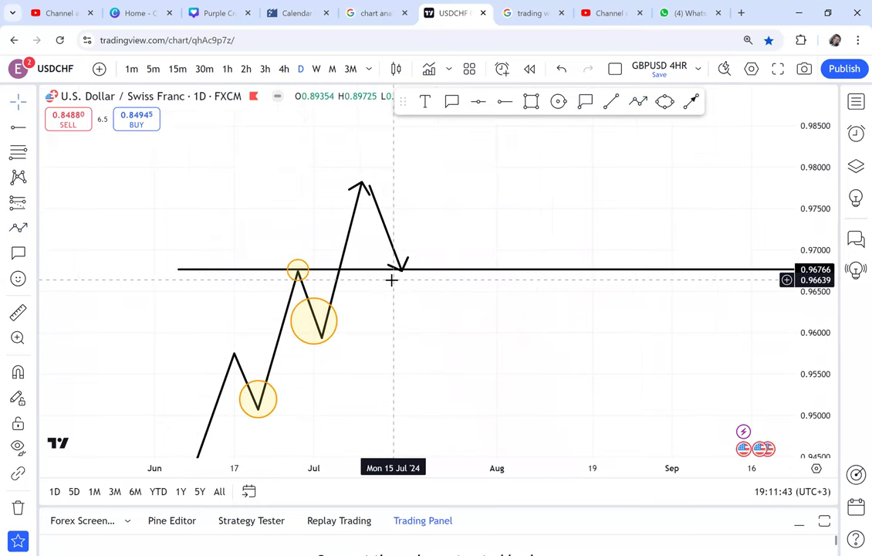
# - Add a text label reading "uptrend = hh and hl" above the example, at 29 July 2024 and about 0.9885
pyautogui.moveTo(513, 214); pyautogui.dragTo(465, 231)
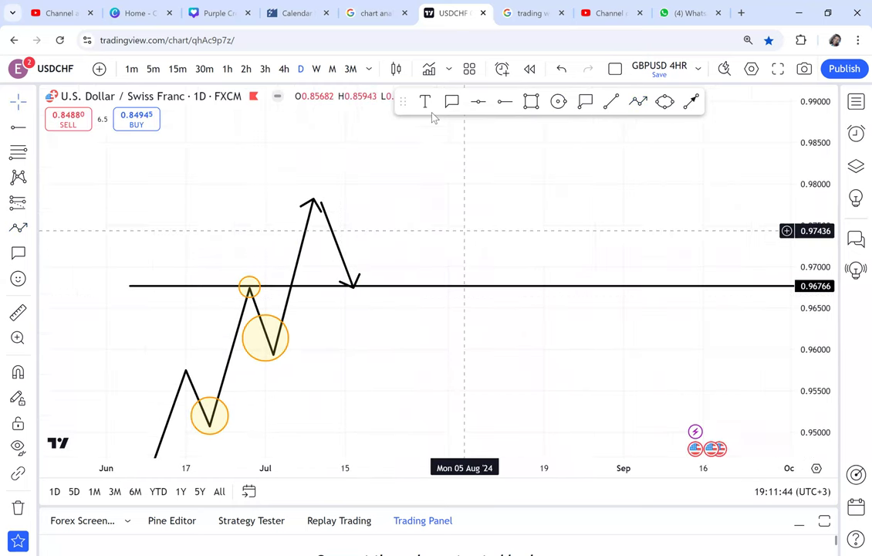
pyautogui.click(429, 152)
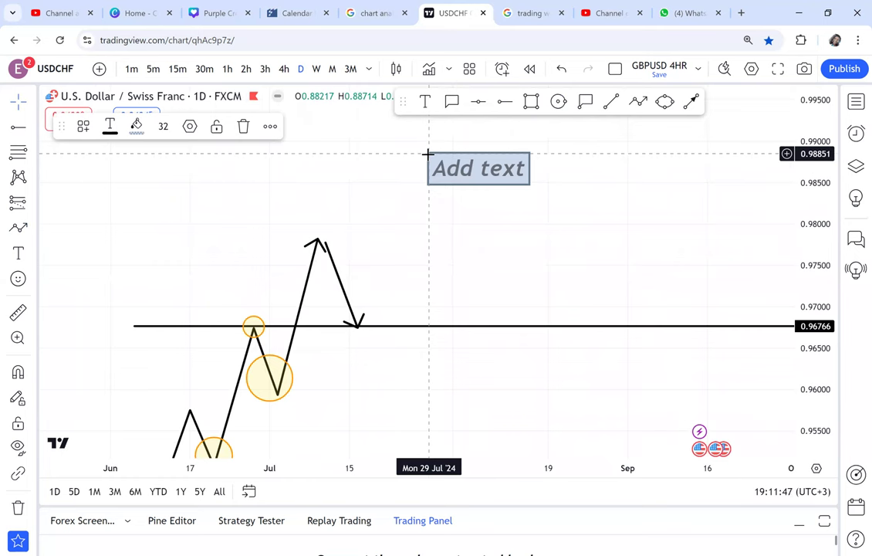
pyautogui.write('uptr')
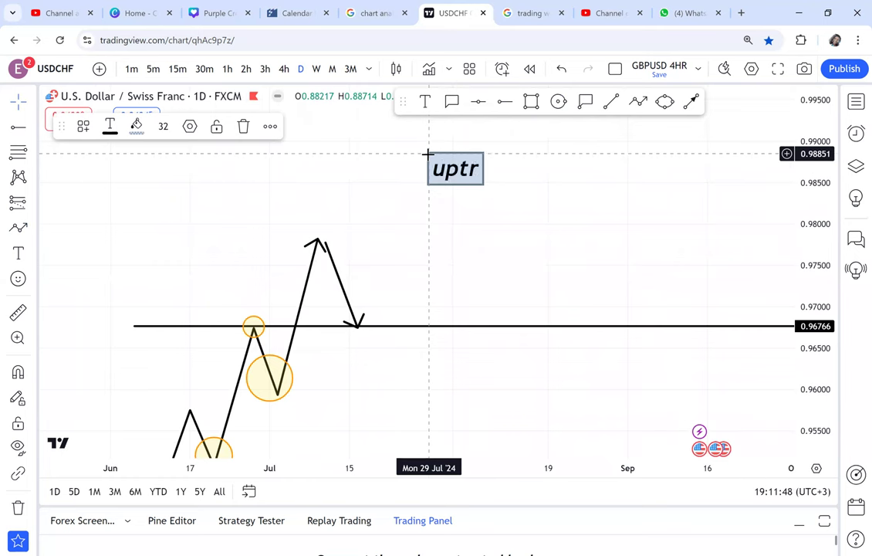
pyautogui.write('ent')
pyautogui.write('d')
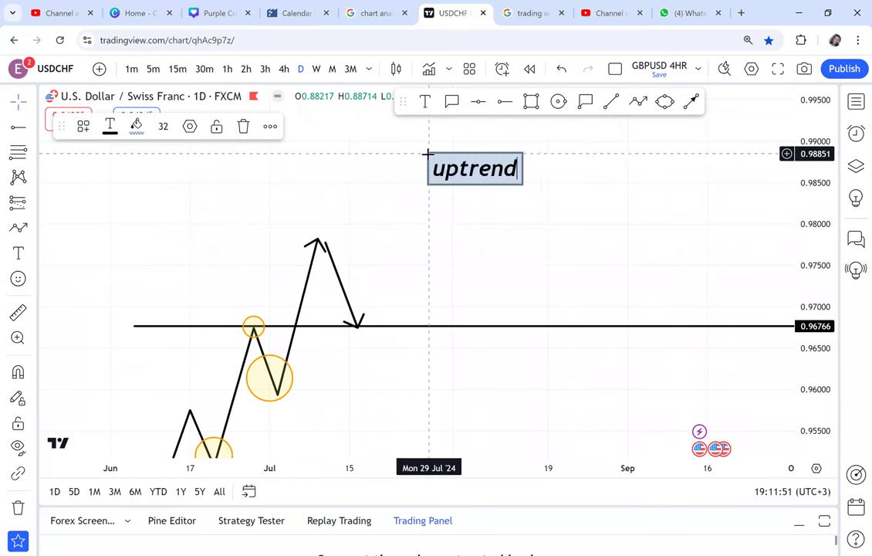
pyautogui.write(' =')
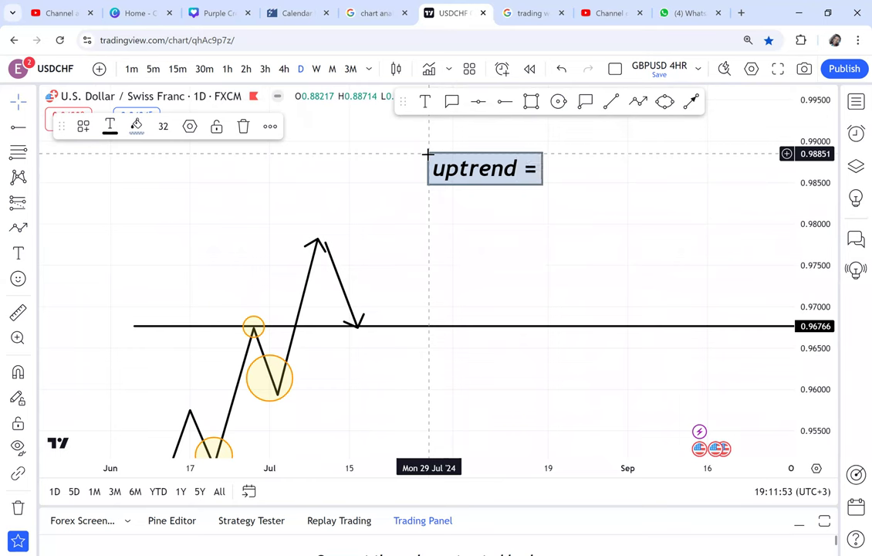
pyautogui.write(' hh ')
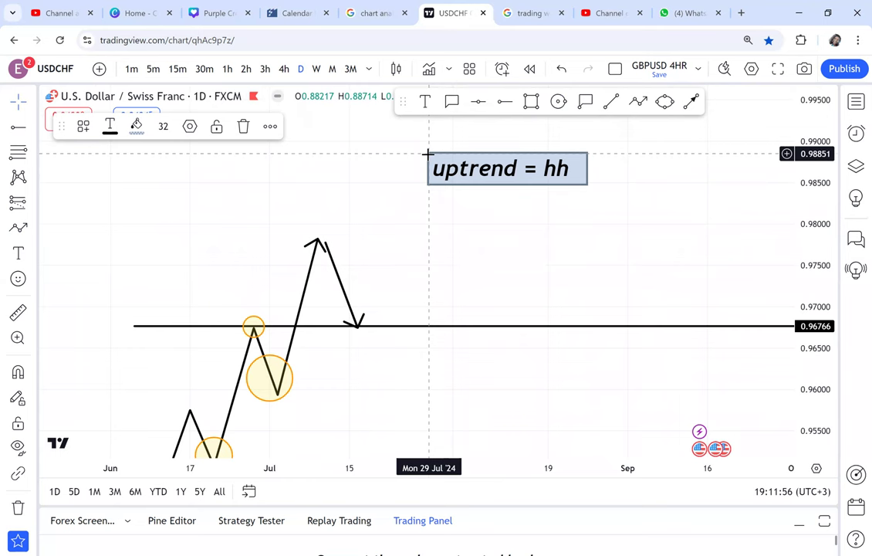
pyautogui.write(' and hl')
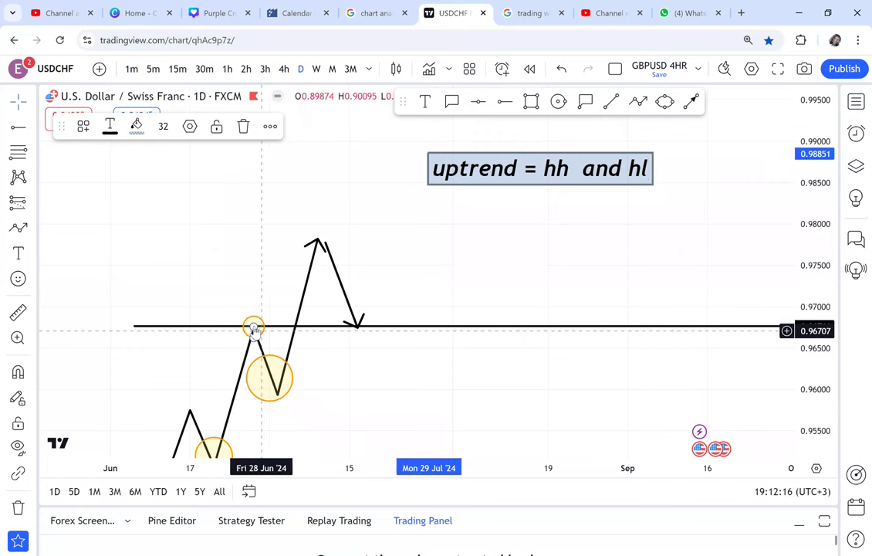
# - Undo the uptrend label and draw a rectangle filled red at 80% opacity beside the falling arrow, from about 0.9778 to 0.9737
pyautogui.click(531, 103)
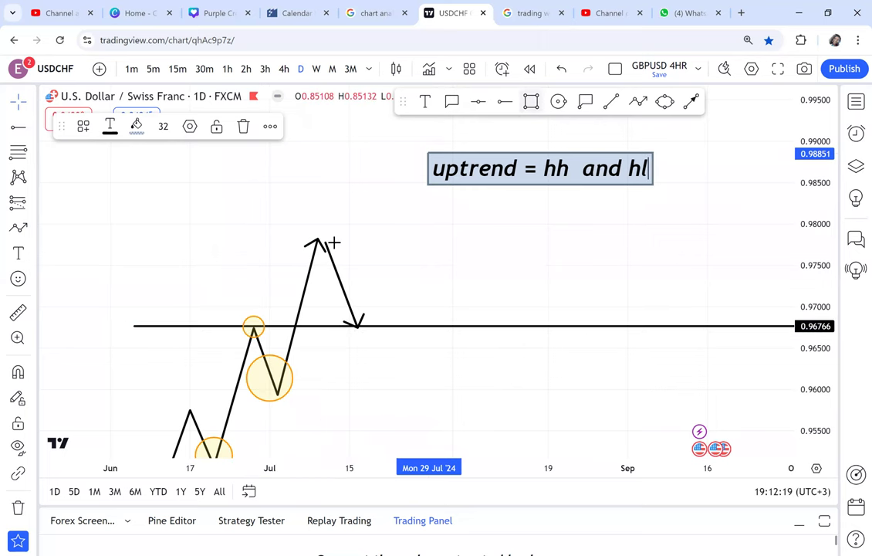
pyautogui.hotkey('ctrl', 'z')
pyautogui.moveTo(333, 242); pyautogui.dragTo(358, 275)
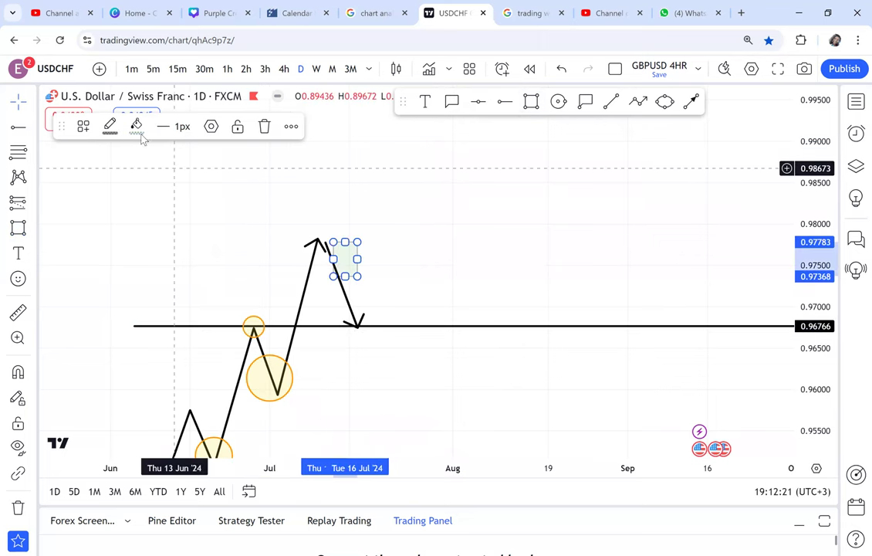
pyautogui.click(136, 125)
pyautogui.moveTo(206, 351); pyautogui.dragTo(220, 346)
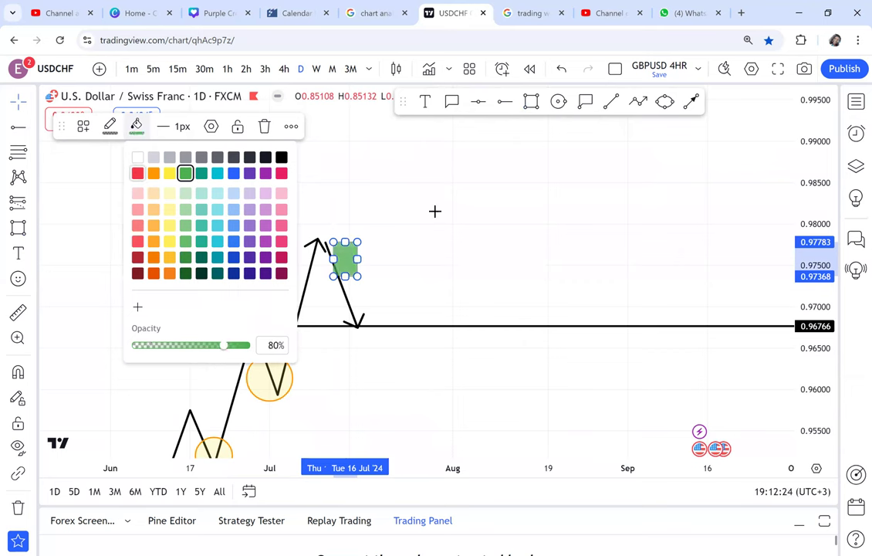
# - Draw two more red rectangles stepping down towards the ray, from about 0.9739 to 0.9712 and from about 0.9713 to 0.9680
pyautogui.click(361, 275)
pyautogui.moveTo(358, 274); pyautogui.dragTo(381, 296)
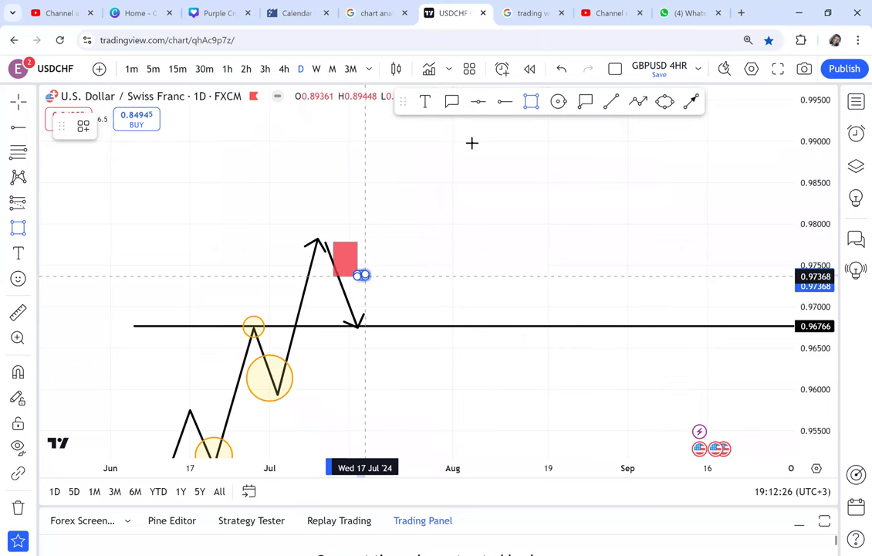
pyautogui.click(388, 295)
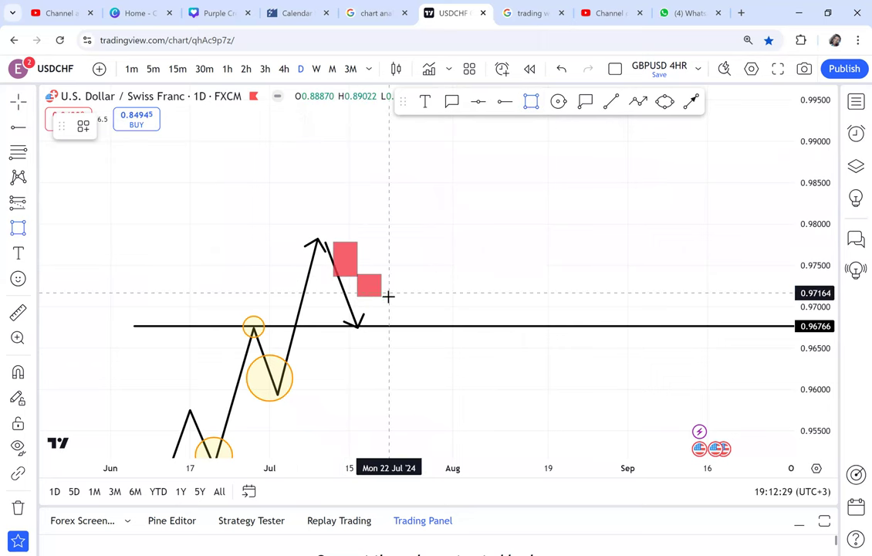
pyautogui.moveTo(389, 296)
pyautogui.mouseDown()
pyautogui.moveTo(398, 315)
pyautogui.moveTo(417, 322)
pyautogui.mouseUp()
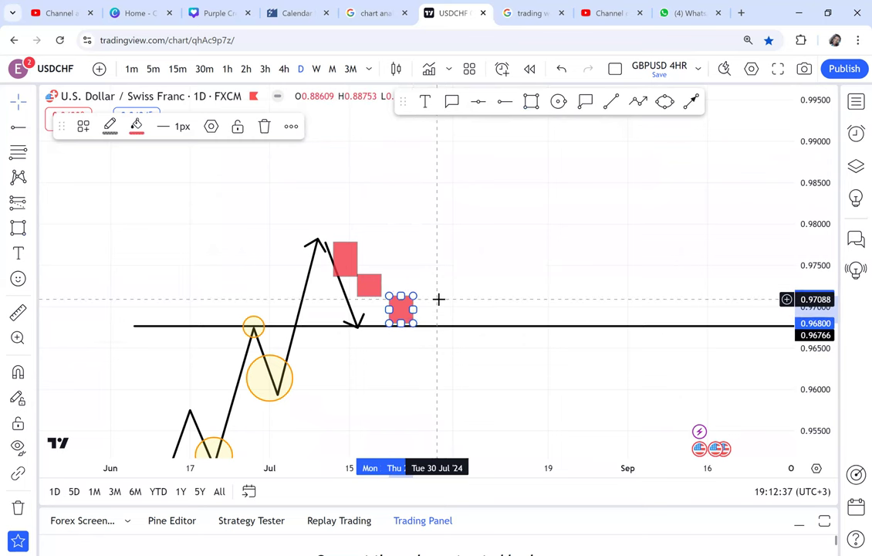
pyautogui.moveTo(399, 325); pyautogui.dragTo(401, 334)
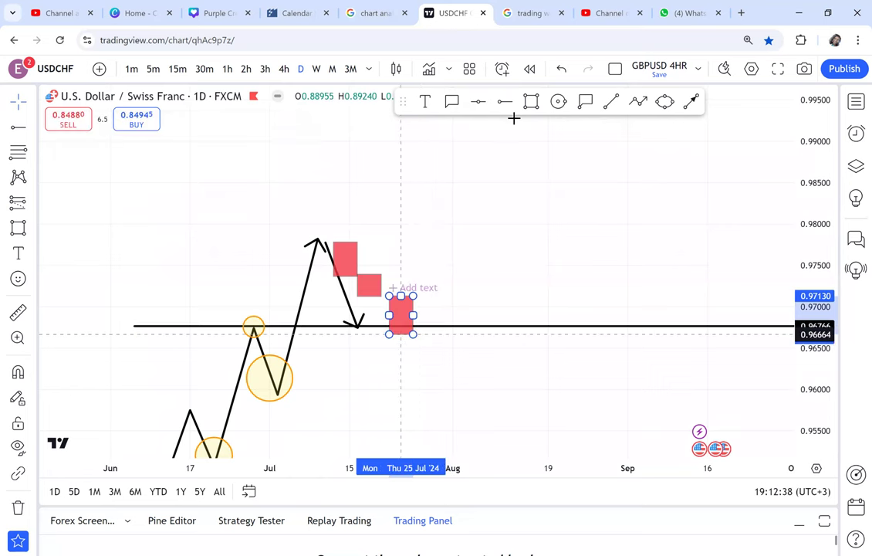
pyautogui.hotkey('alt', 'shift', 'r')
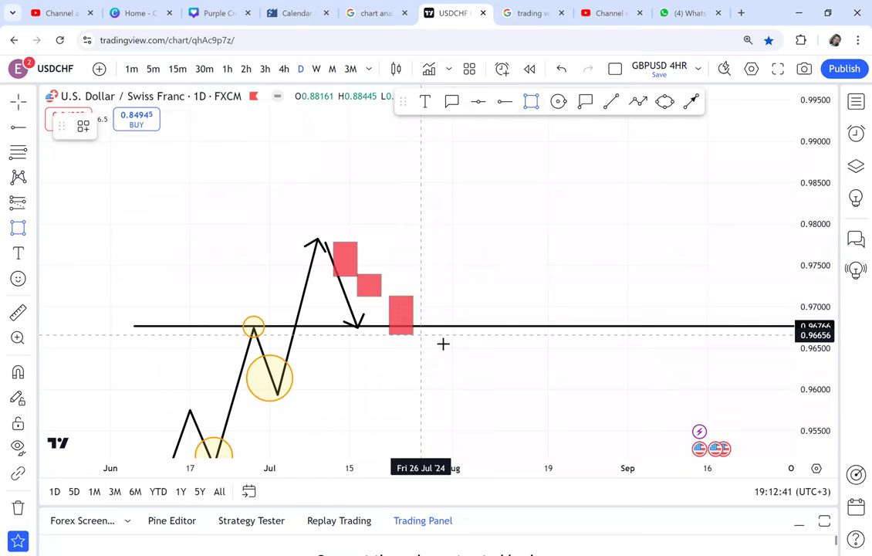
pyautogui.moveTo(421, 336); pyautogui.dragTo(453, 362)
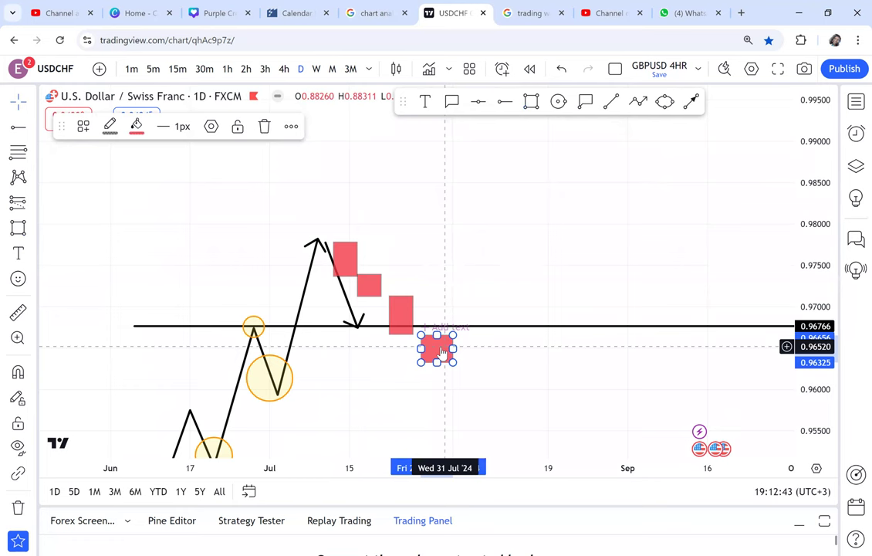
pyautogui.press('Delete')
# - Shorten the third red rectangle by raising its lower edge to about 0.9692, above the horizontal ray
pyautogui.click(400, 334)
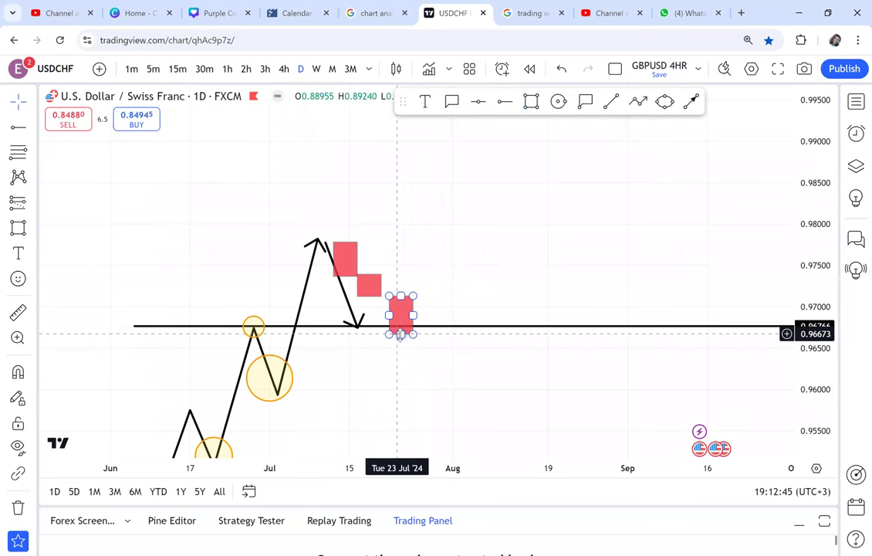
pyautogui.moveTo(400, 333); pyautogui.dragTo(400, 313)
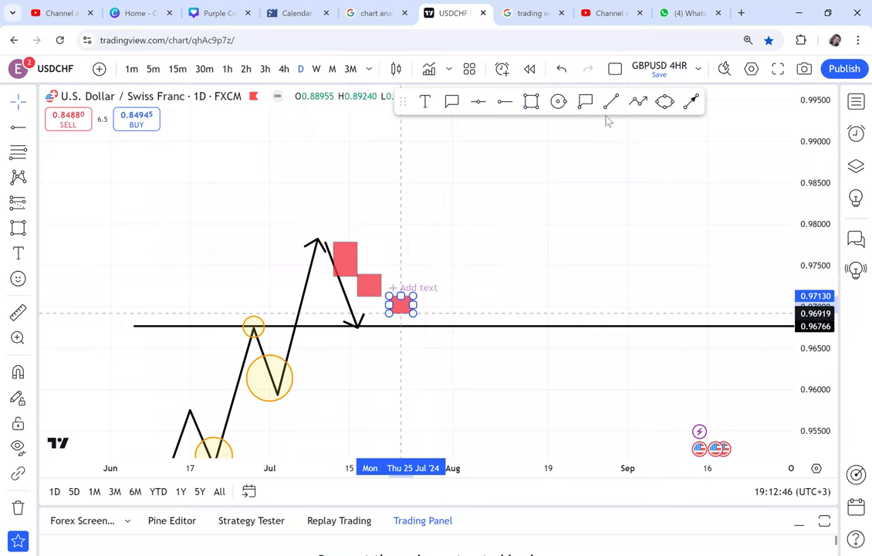
# - Draw a vertical line at 24 July 2024 from about 0.9713 to 0.9607 and widen the third red rectangle to span 19 to 29 July
pyautogui.click(402, 297)
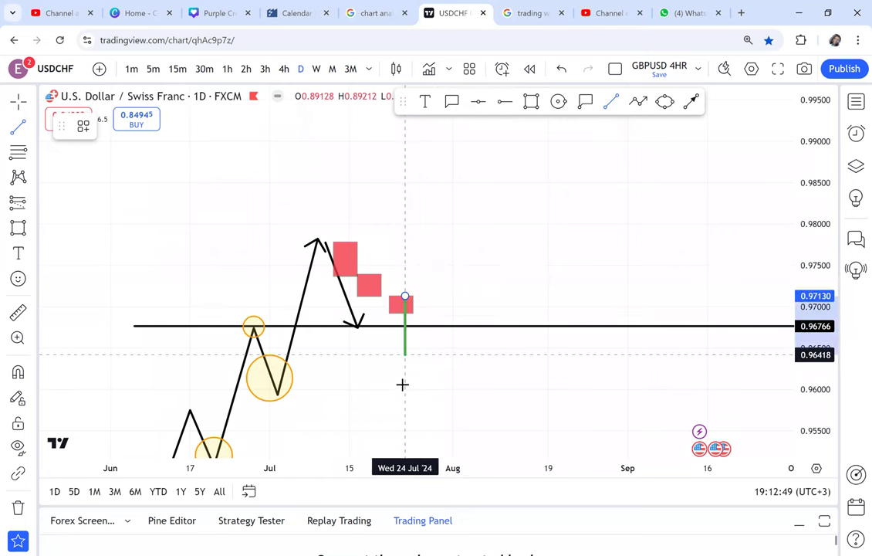
pyautogui.click(402, 384)
pyautogui.moveTo(412, 304); pyautogui.dragTo(431, 306)
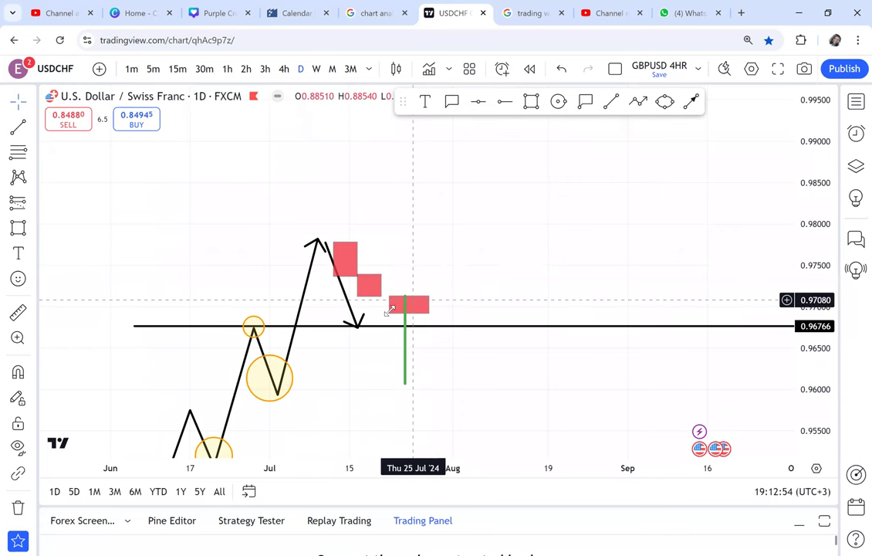
pyautogui.click(390, 309)
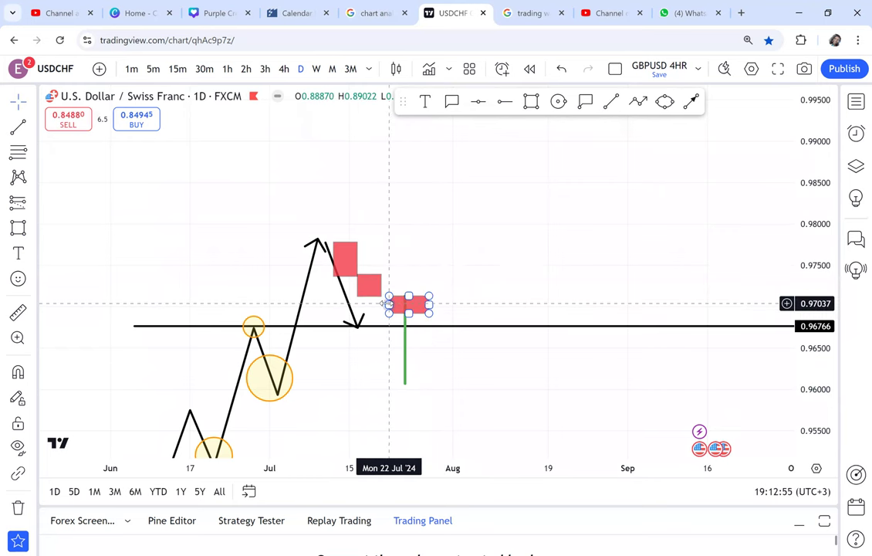
pyautogui.moveTo(389, 303); pyautogui.dragTo(381, 303)
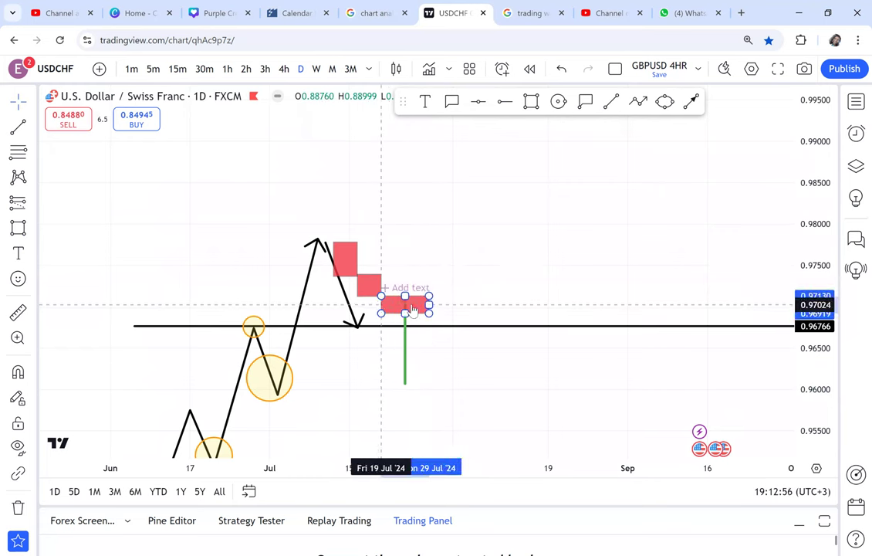
pyautogui.click(433, 281)
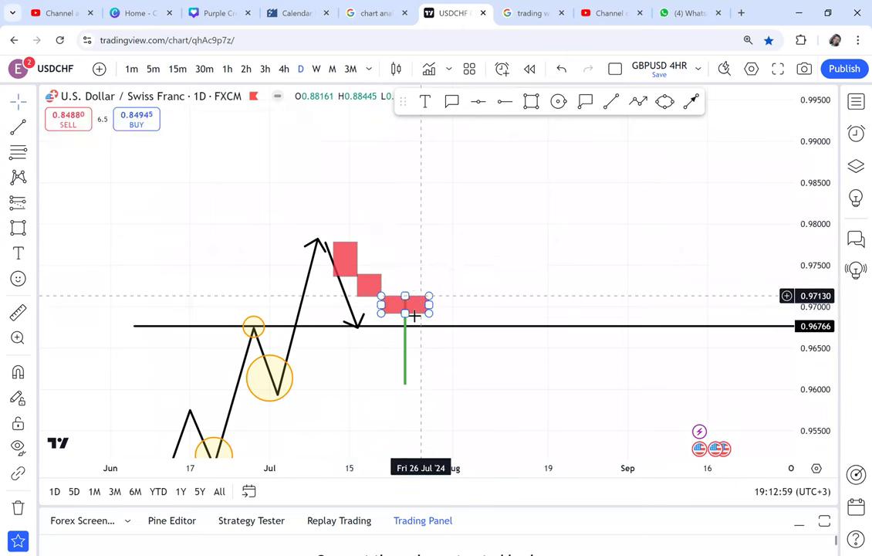
# - Move the third red rectangle down slightly so its upper edge sits at about 0.9711
pyautogui.click(407, 325)
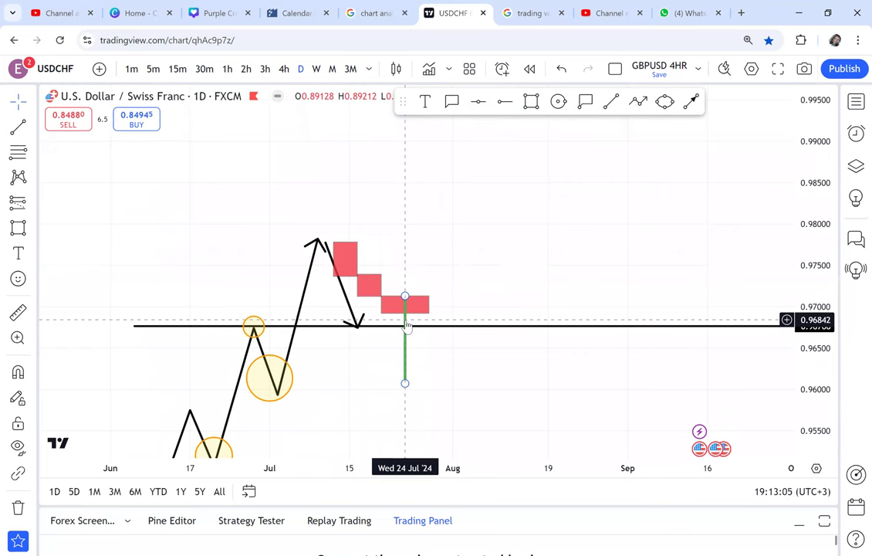
pyautogui.click(414, 309)
pyautogui.moveTo(416, 313)
pyautogui.mouseDown()
pyautogui.moveTo(424, 314)
pyautogui.moveTo(416, 315)
pyautogui.mouseUp()
pyautogui.click(446, 309)
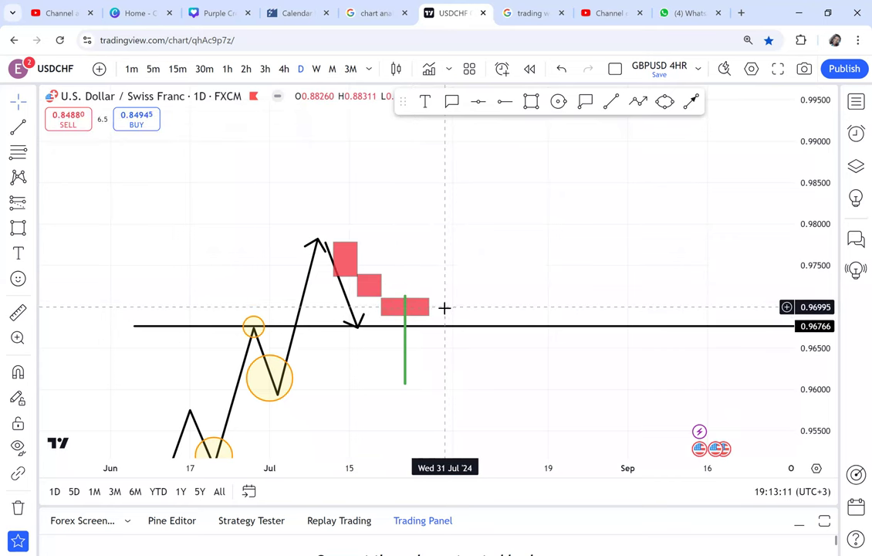
# - Colour the vertical wick line red and extend the third rectangle's lower edge to about 0.9688
pyautogui.click(404, 352)
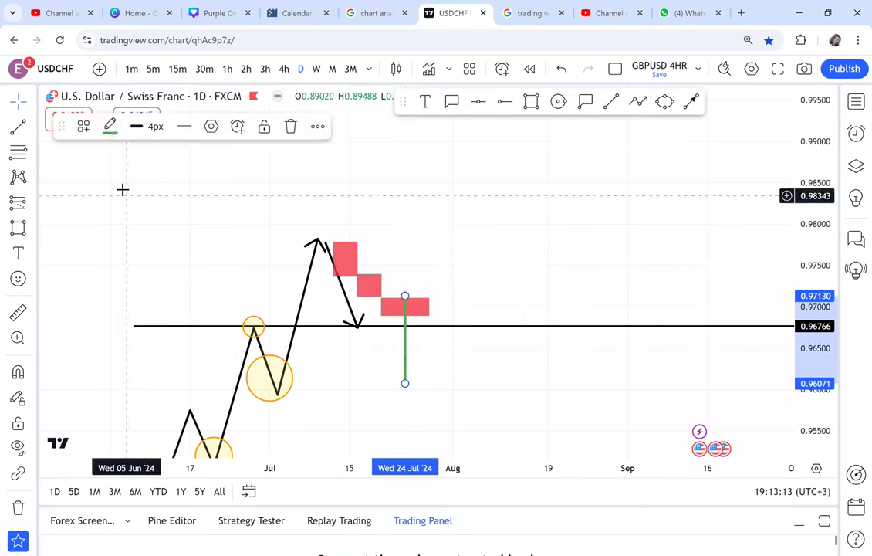
pyautogui.click(110, 126)
pyautogui.click(111, 173)
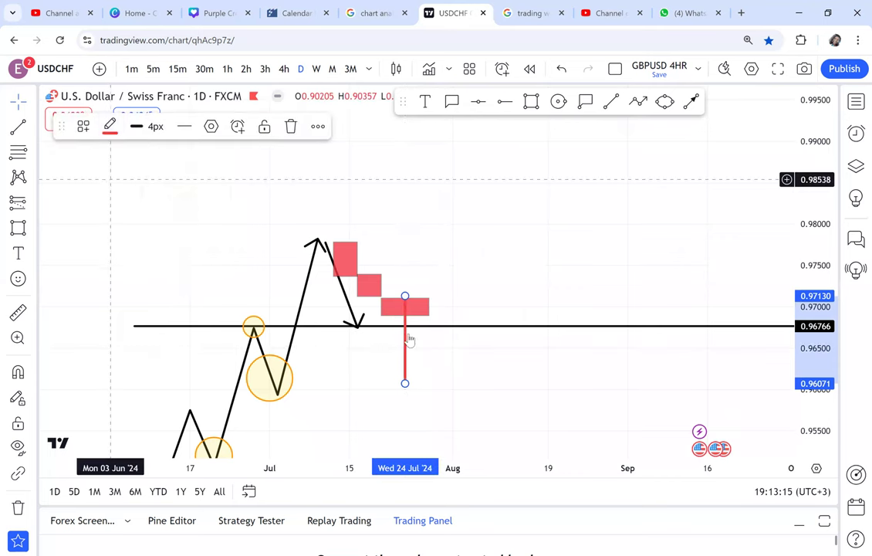
pyautogui.click(479, 299)
pyautogui.click(426, 308)
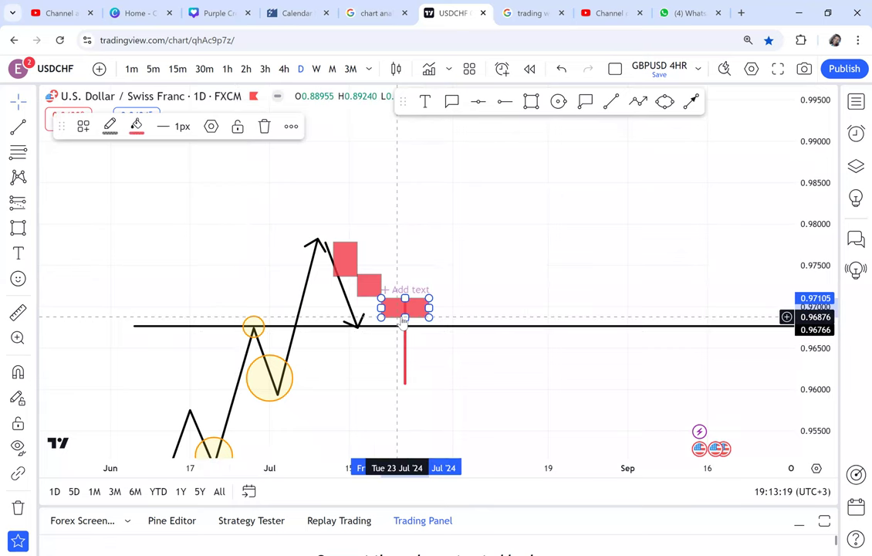
# - Add a callout reading "daily" that points at the third red candle beside the support line, with its box at about 0.9815
pyautogui.moveTo(487, 208); pyautogui.dragTo(459, 236)
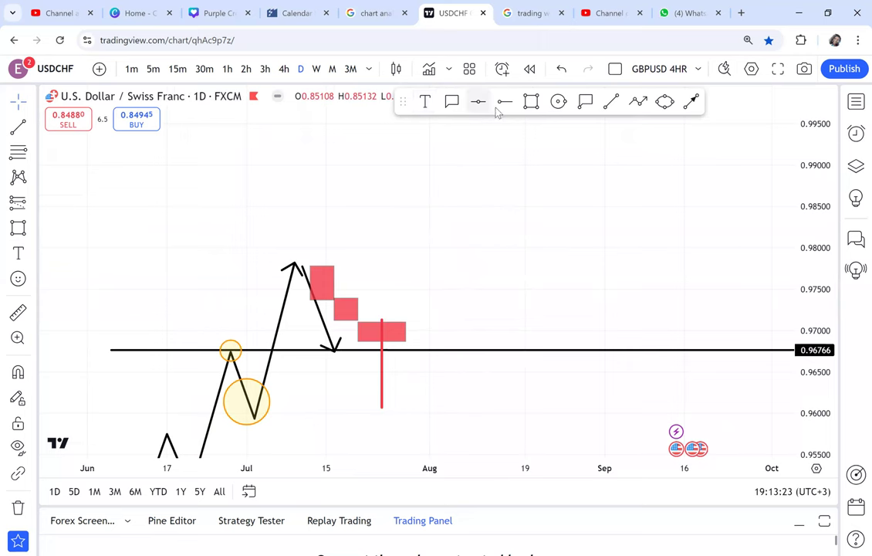
pyautogui.click(451, 102)
pyautogui.moveTo(406, 351); pyautogui.dragTo(501, 236)
pyautogui.write('daily')
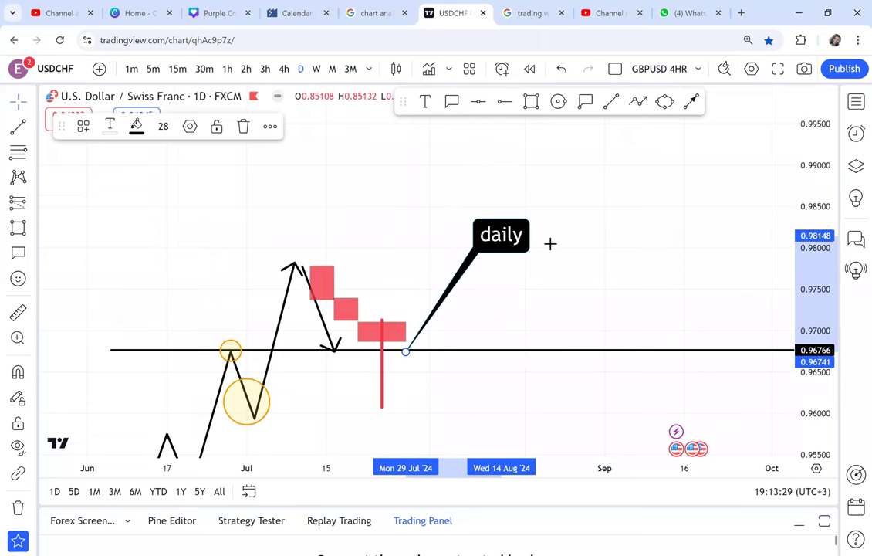
pyautogui.click(550, 244)
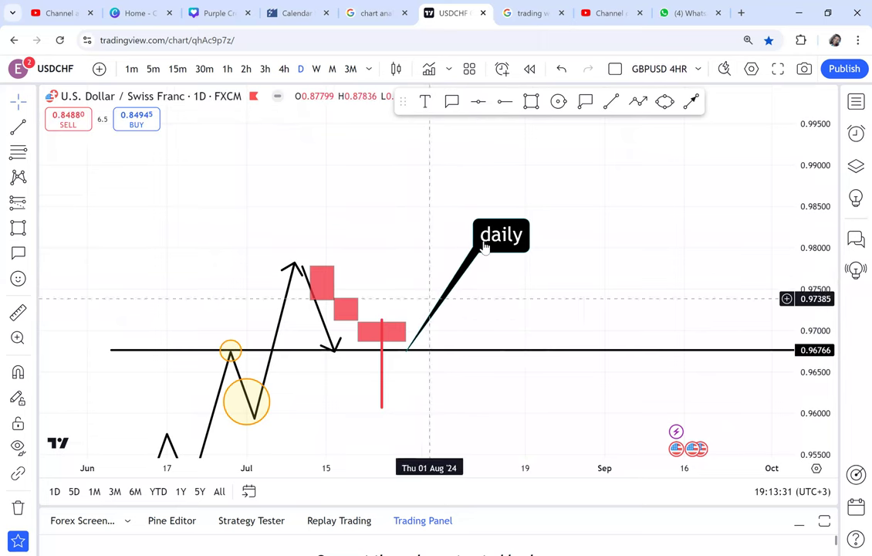
# - Draw a separate red rectangle above the support line, starting at 28 August 2024, from about 0.9693 to 0.9732
pyautogui.click(530, 102)
pyautogui.click(580, 337)
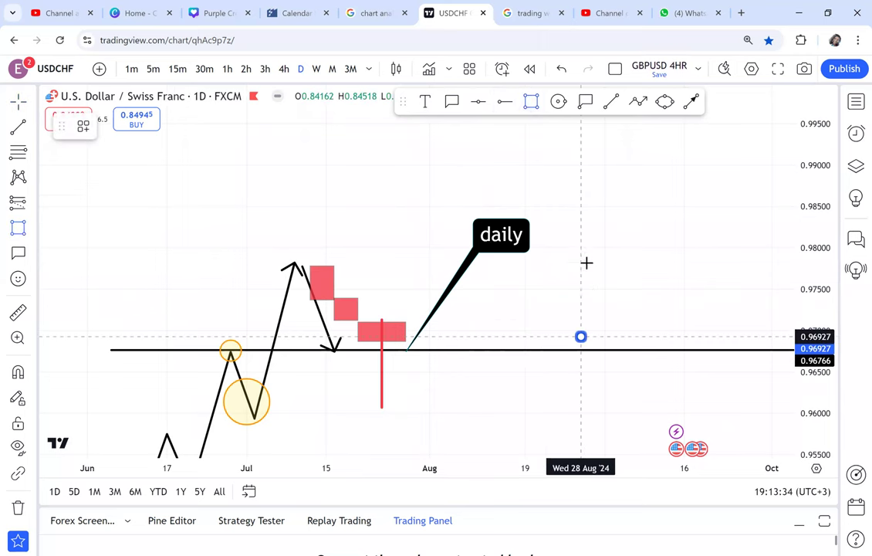
pyautogui.click(623, 305)
# - Draw a taller rectangle beside the separate red one, from about 0.9694 to 0.9832, fill it green and widen it slightly
pyautogui.click(533, 105)
pyautogui.click(636, 336)
pyautogui.click(654, 222)
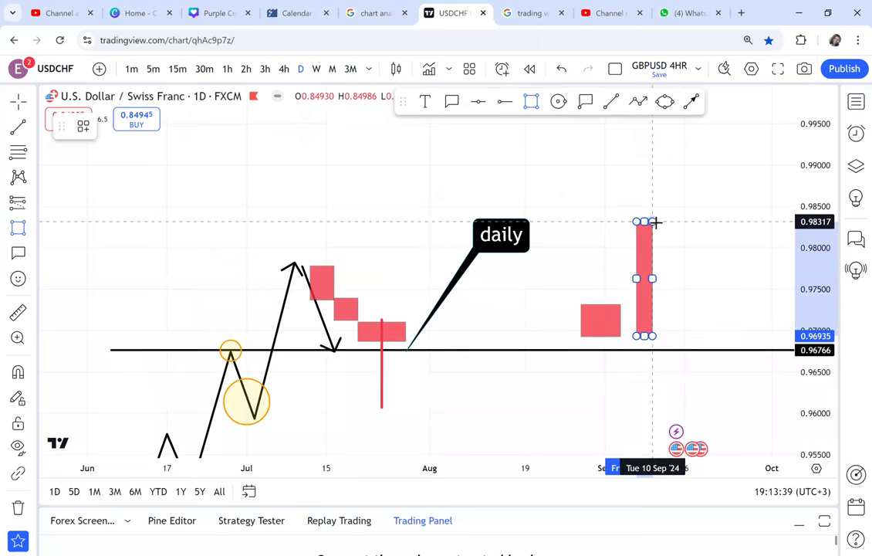
pyautogui.click(135, 126)
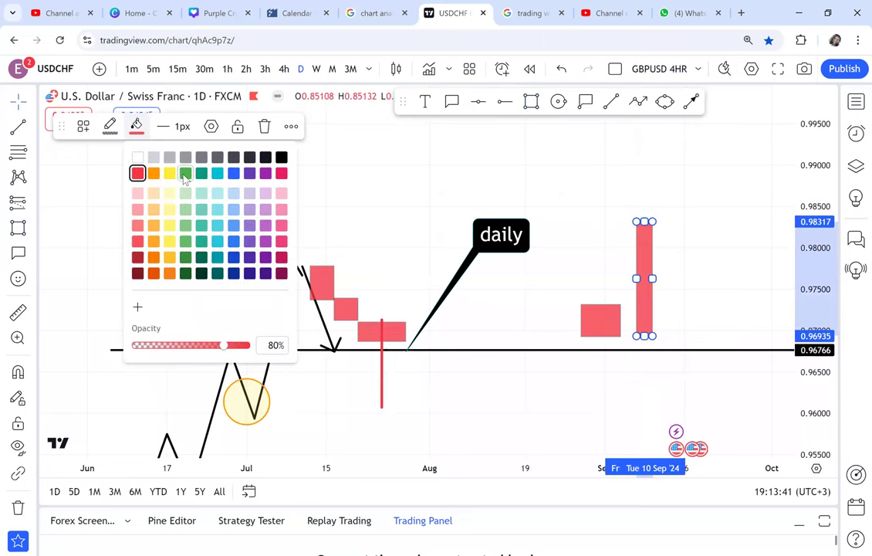
pyautogui.click(186, 173)
pyautogui.moveTo(653, 278)
pyautogui.mouseDown()
pyautogui.moveTo(681, 279)
pyautogui.moveTo(644, 270)
pyautogui.mouseUp()
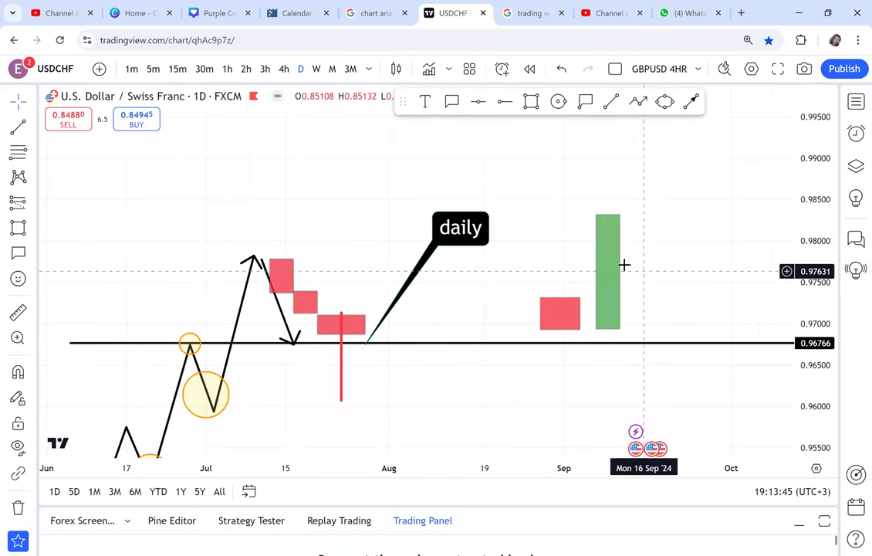
pyautogui.click(624, 265)
# - Examine the uptrend example's circled pullbacks, its support retest and the red and green candle pair
pyautogui.click(331, 369)
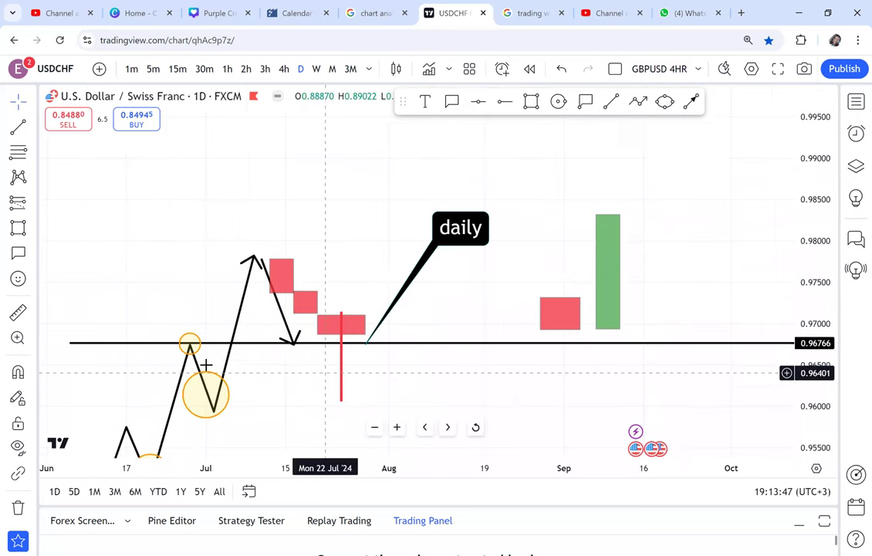
pyautogui.moveTo(189, 295); pyautogui.dragTo(269, 283)
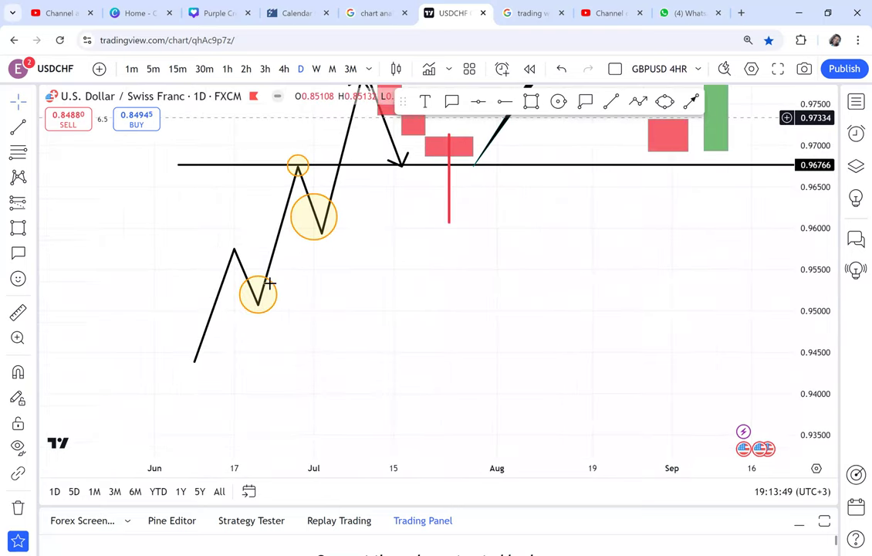
pyautogui.moveTo(465, 226); pyautogui.dragTo(418, 289)
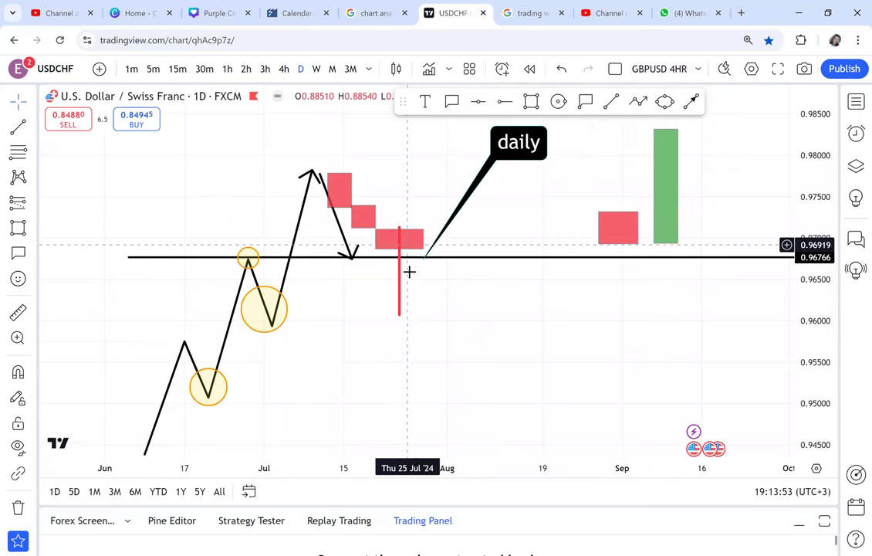
pyautogui.moveTo(510, 305); pyautogui.dragTo(394, 378)
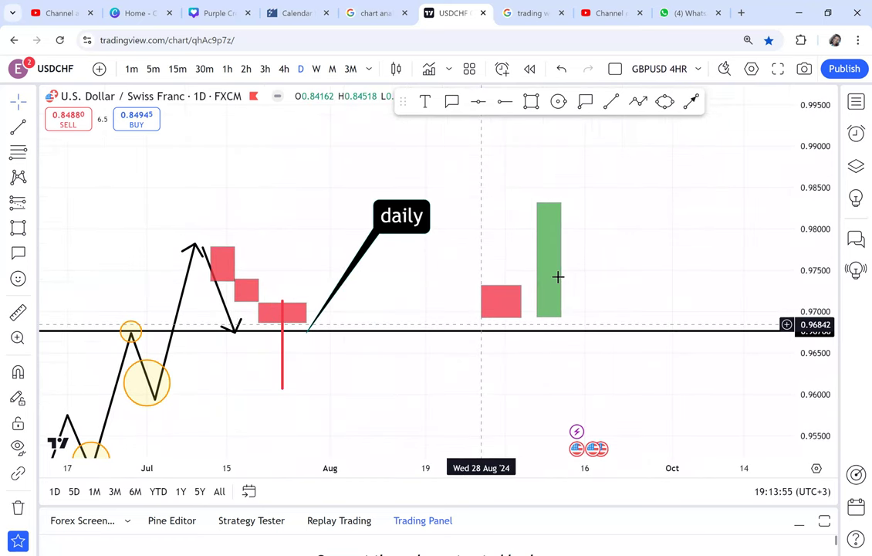
pyautogui.click(548, 207)
# - Delete the two circles marking the candles around the early May 2024 peak in the real price history
pyautogui.moveTo(478, 401); pyautogui.dragTo(610, 120)
pyautogui.moveTo(513, 334); pyautogui.dragTo(564, 263)
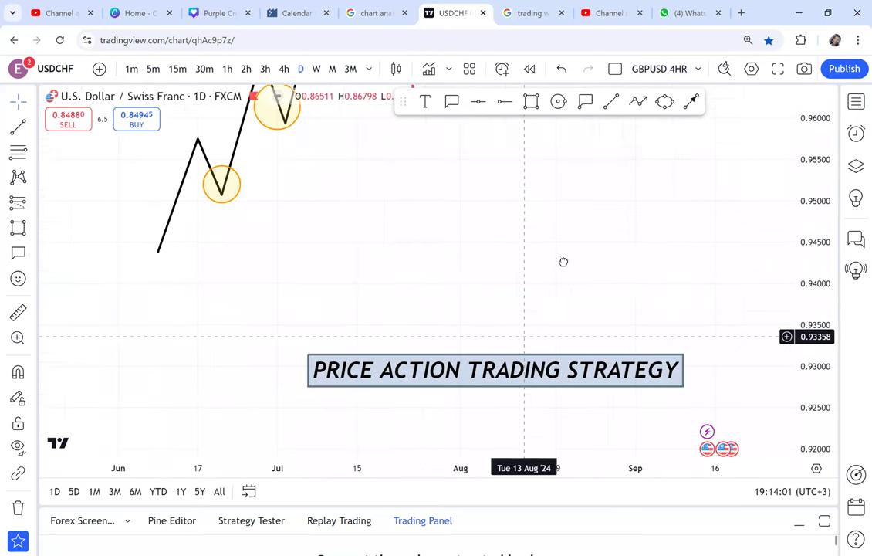
pyautogui.moveTo(525, 336); pyautogui.dragTo(693, 128)
pyautogui.moveTo(423, 336); pyautogui.dragTo(564, 325)
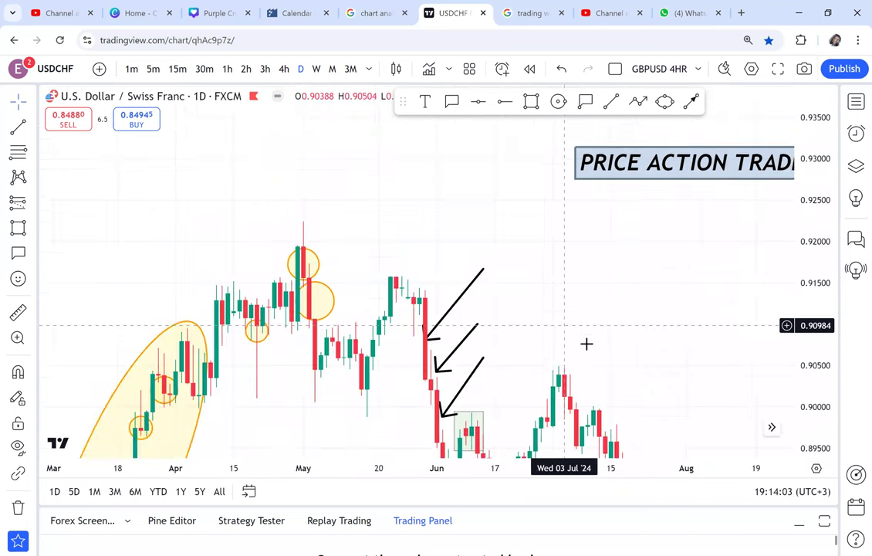
pyautogui.scroll(-1, 617, 292)
pyautogui.moveTo(618, 291); pyautogui.dragTo(646, 224)
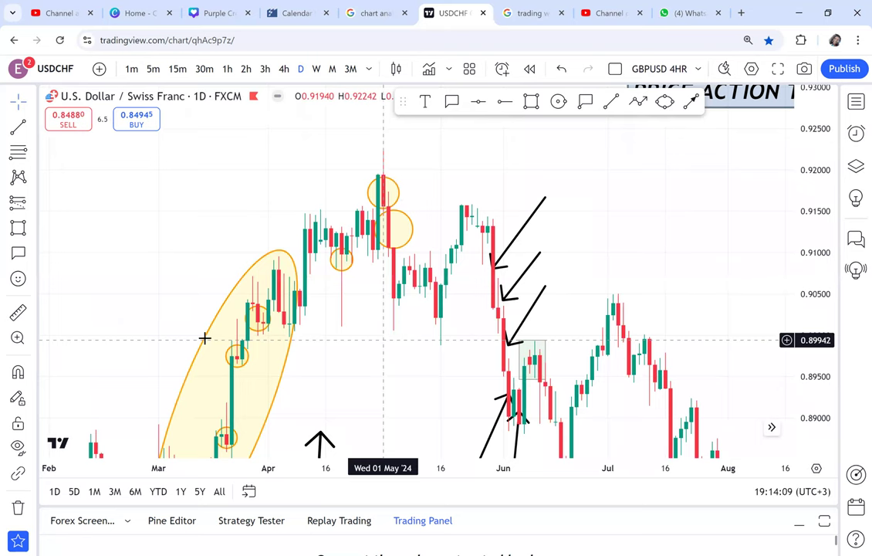
pyautogui.moveTo(192, 346); pyautogui.dragTo(204, 338)
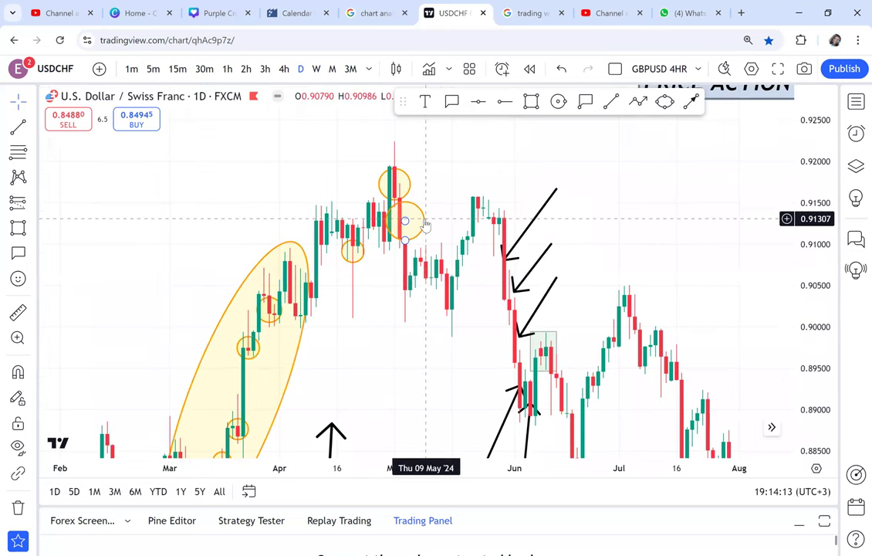
pyautogui.moveTo(424, 220); pyautogui.dragTo(406, 185)
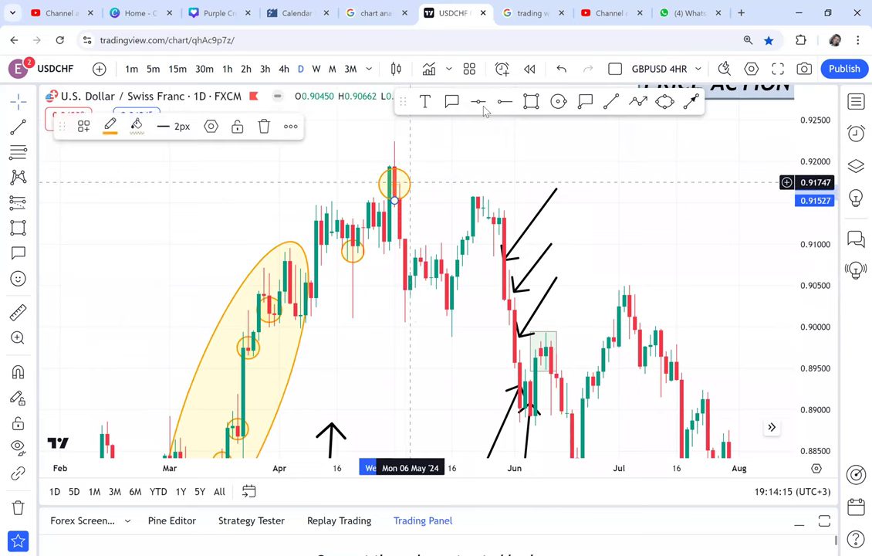
pyautogui.press('Delete')
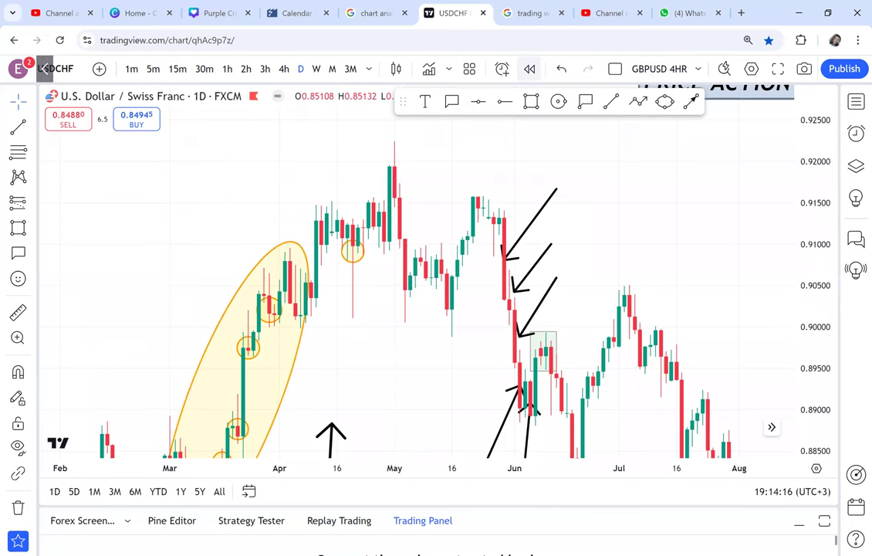
# - Start bar replay from 19 April 2024 and delete the large ellipse around the March to April rally
pyautogui.click(357, 170)
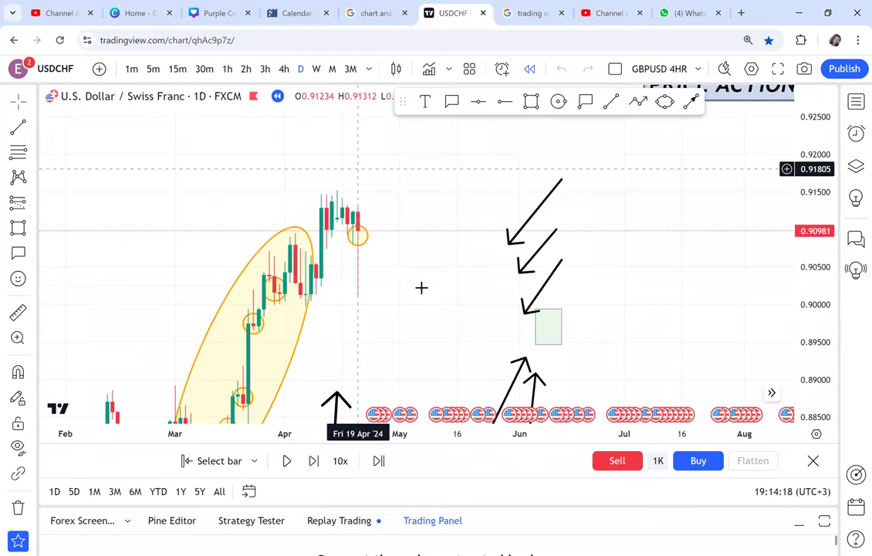
pyautogui.scroll(3, 421, 293)
pyautogui.moveTo(421, 289); pyautogui.dragTo(222, 269)
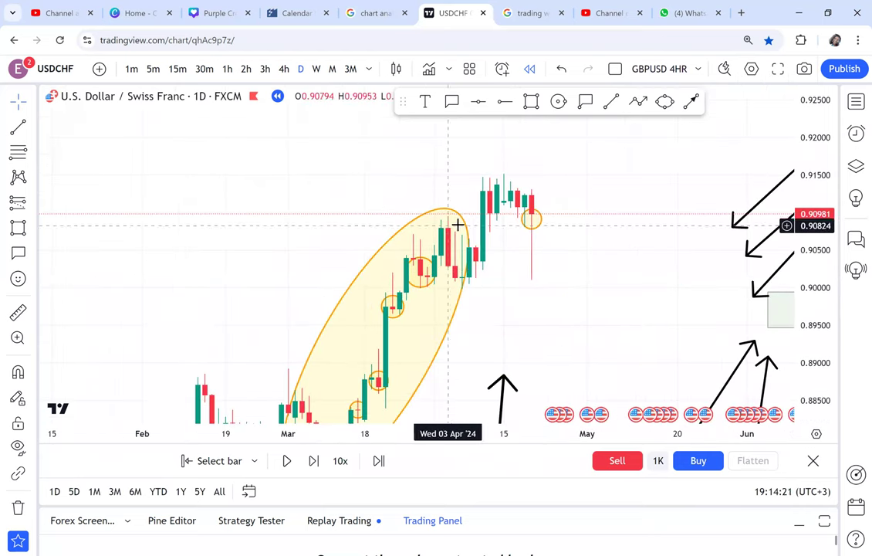
pyautogui.click(462, 222)
pyautogui.press('Delete')
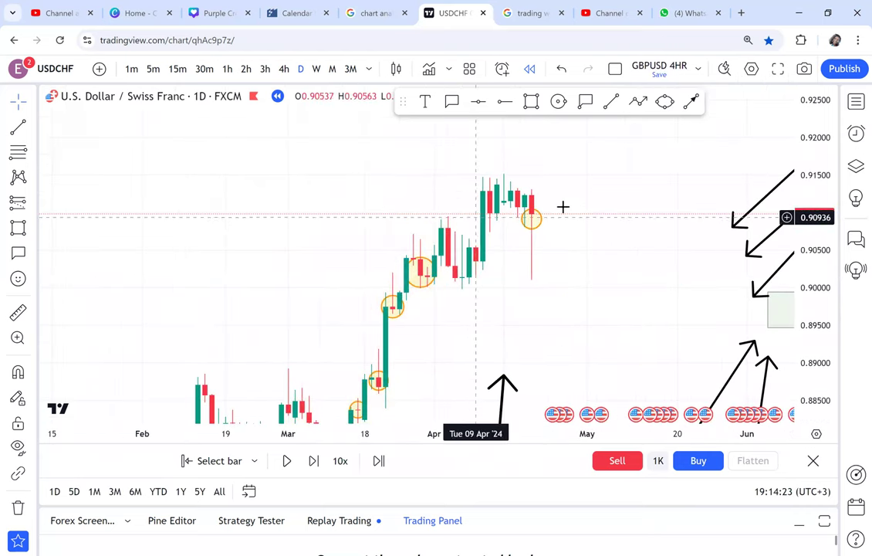
# - Enlarge the circle around the 19 April 2024 candle and place a horizontal ray from 26 March 2024 at about 0.9096
pyautogui.click(545, 233)
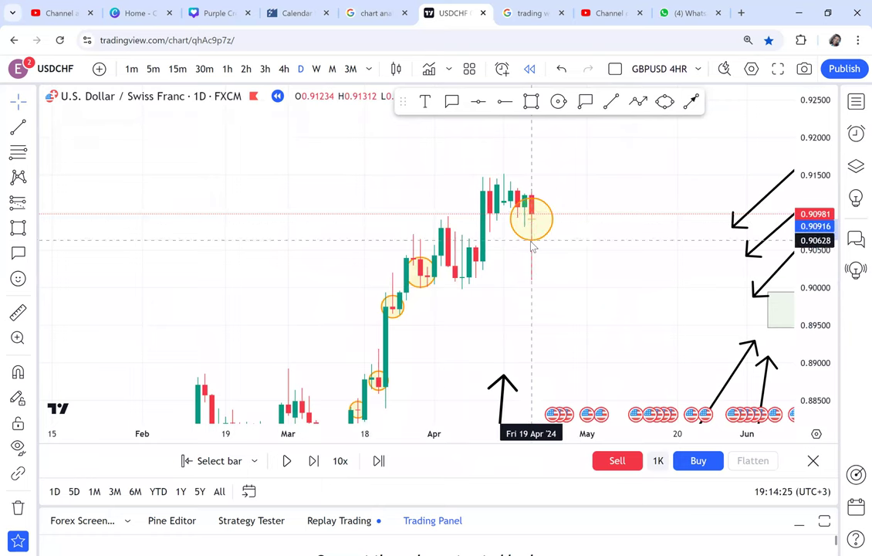
pyautogui.moveTo(517, 219); pyautogui.dragTo(473, 249)
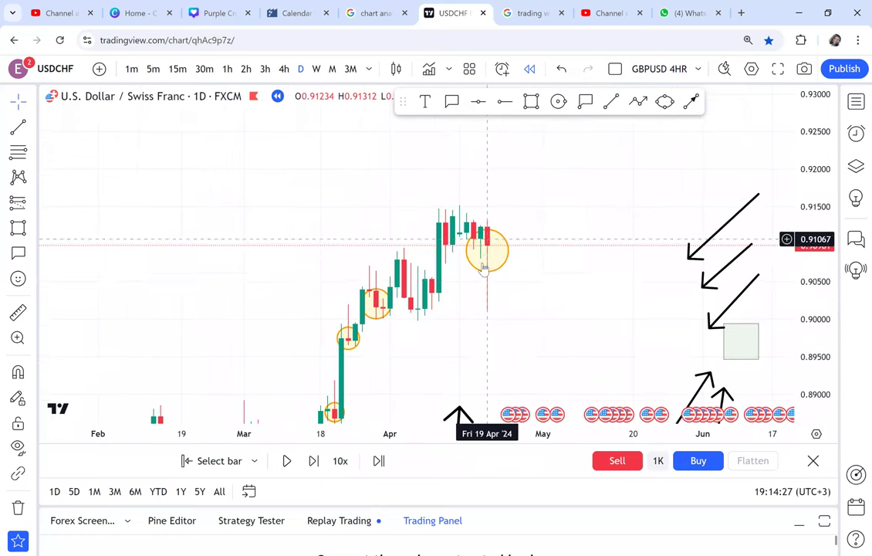
pyautogui.moveTo(819, 351); pyautogui.dragTo(803, 269)
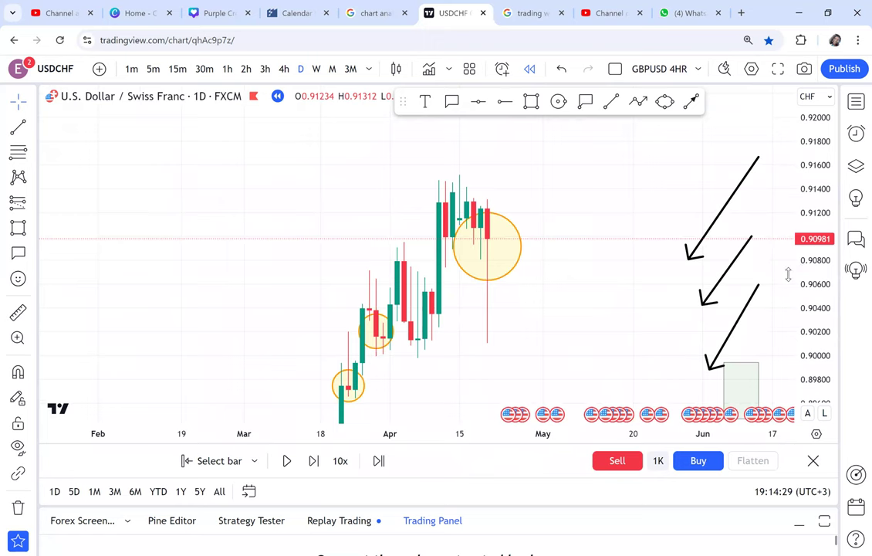
pyautogui.scroll(2, 631, 262)
pyautogui.moveTo(513, 226); pyautogui.dragTo(529, 248)
pyautogui.click(505, 104)
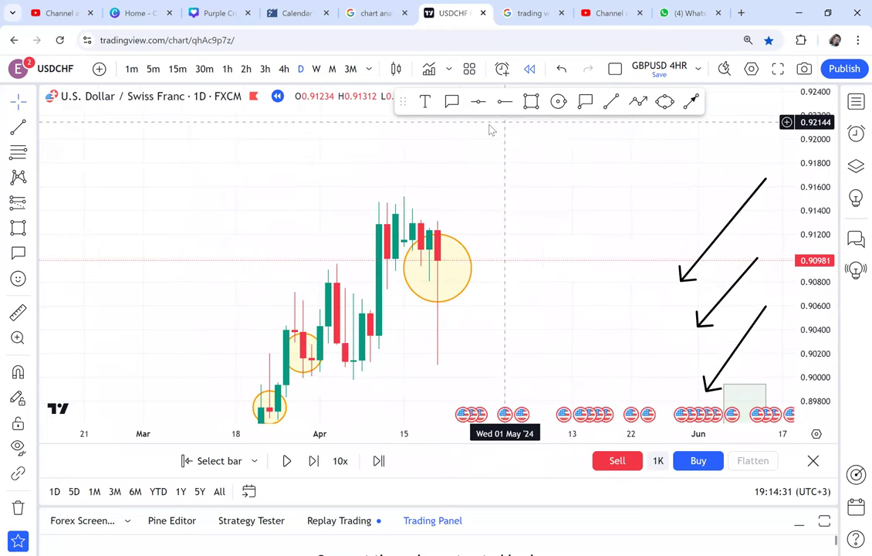
pyautogui.click(288, 261)
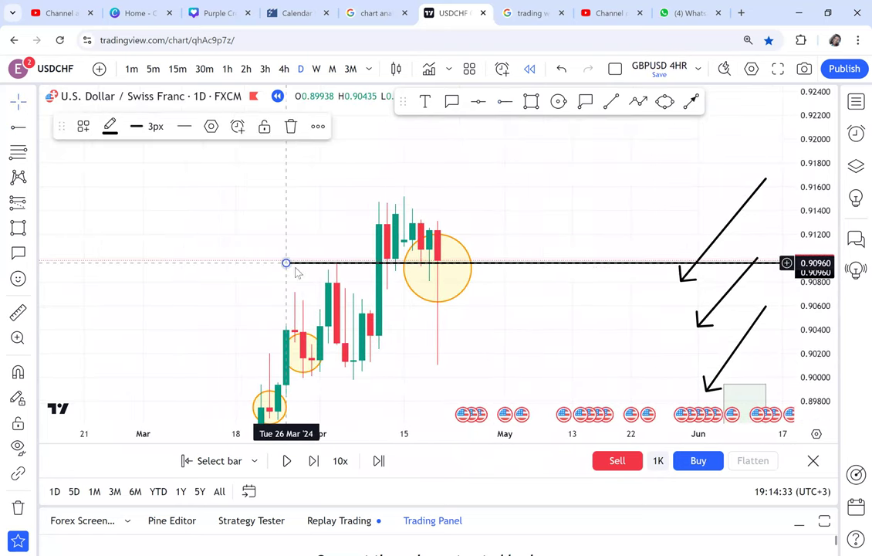
# - Add a callout reading "bos" pointing to the 10 April 2024 candle that breaks above the horizontal ray
pyautogui.scroll(2, 411, 243)
pyautogui.moveTo(412, 243); pyautogui.dragTo(481, 243)
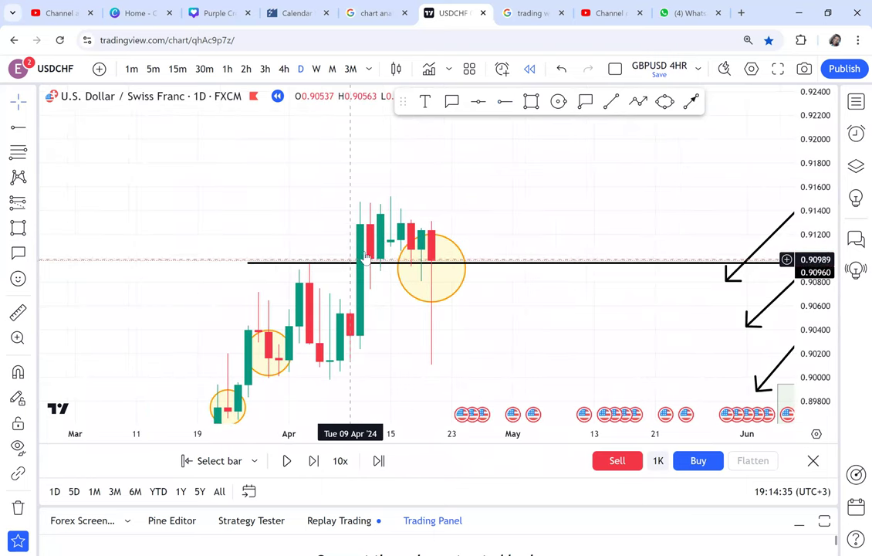
pyautogui.click(451, 102)
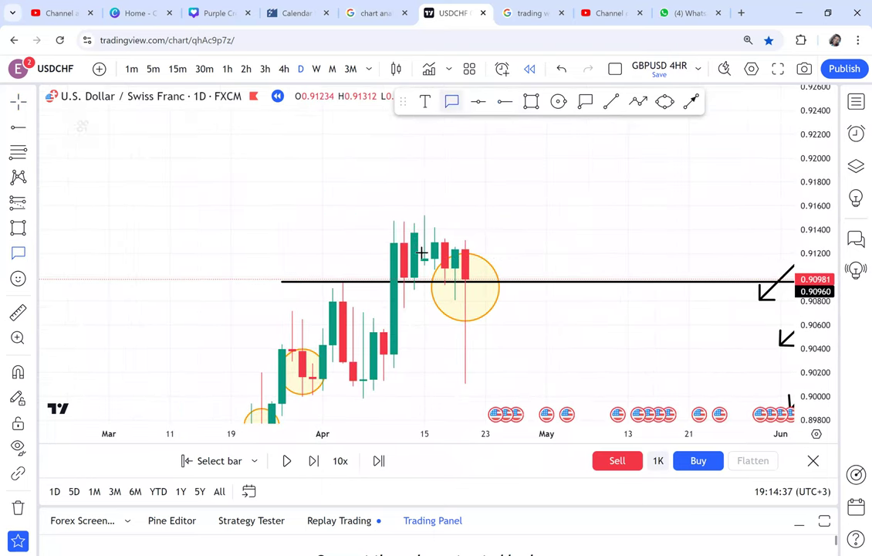
pyautogui.click(394, 270)
pyautogui.click(319, 214)
pyautogui.write('b')
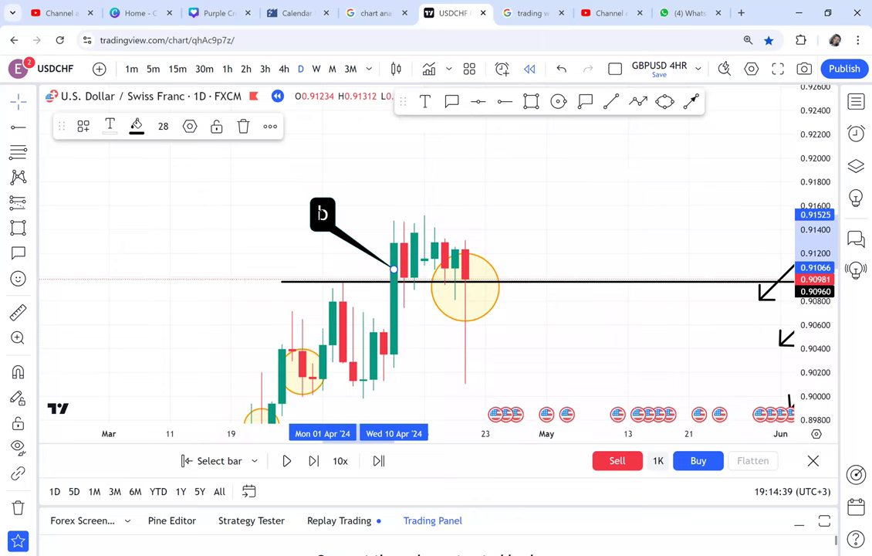
pyautogui.write('os')
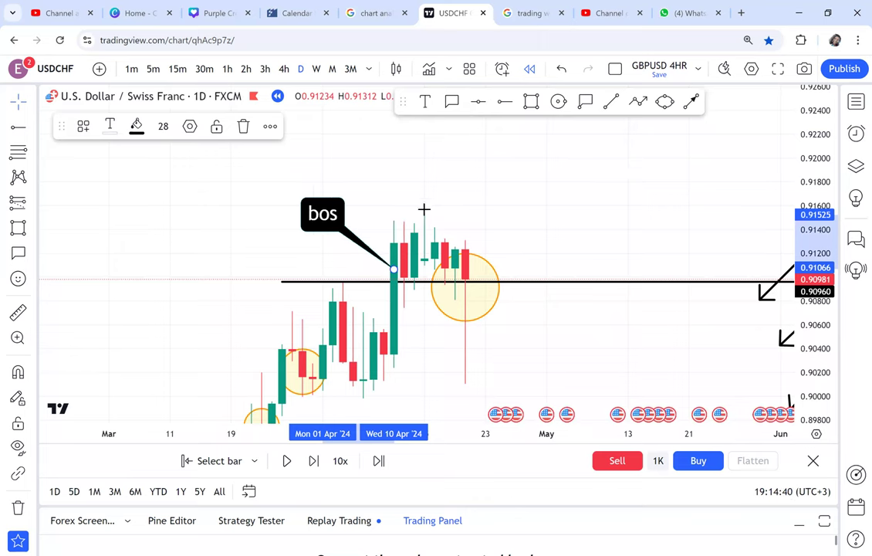
pyautogui.click(372, 244)
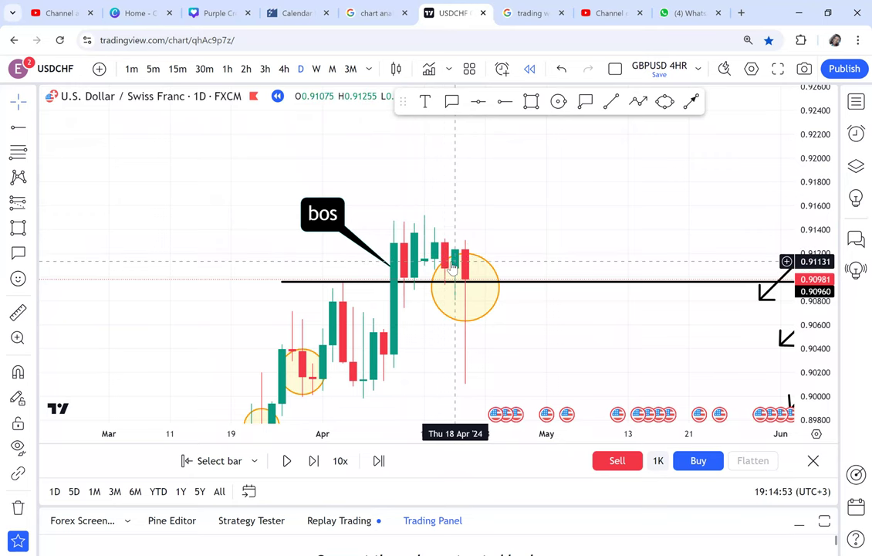
# - Draw an example candle around 29 April 2024 from a green rectangle at about 0.9196–0.9217 and a vertical line down to about 0.9115
pyautogui.click(531, 101)
pyautogui.click(477, 154)
pyautogui.click(529, 180)
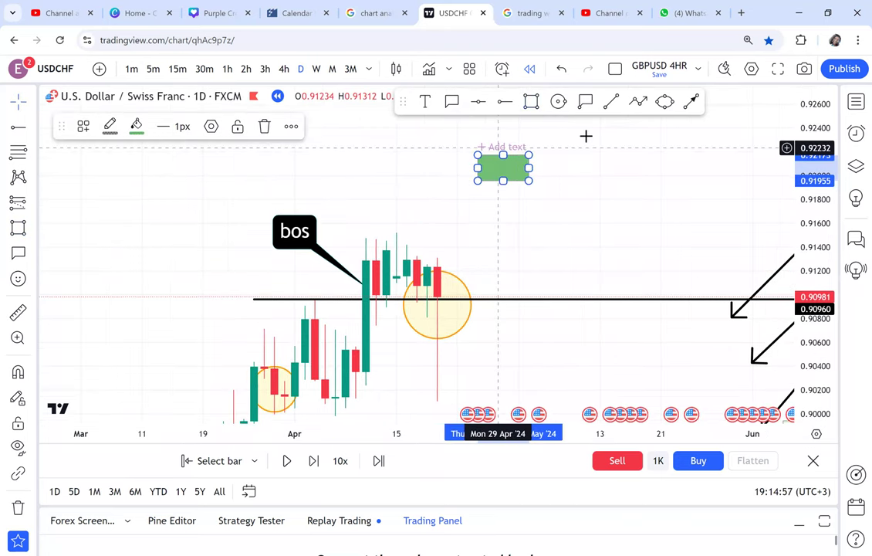
pyautogui.click(612, 101)
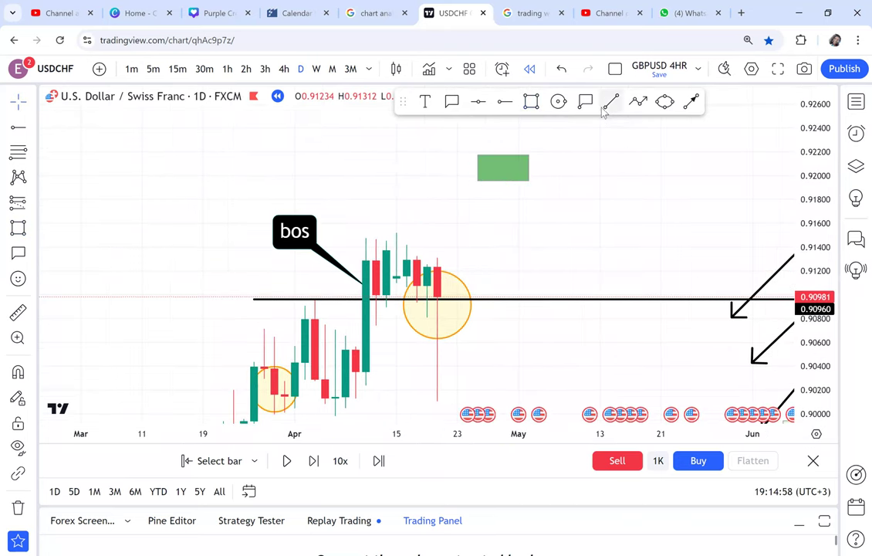
pyautogui.click(498, 164)
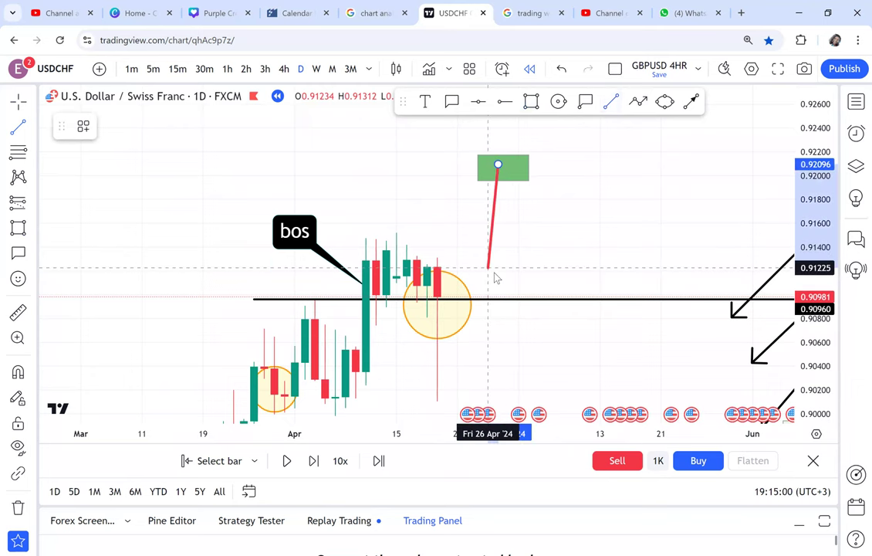
pyautogui.click(498, 276)
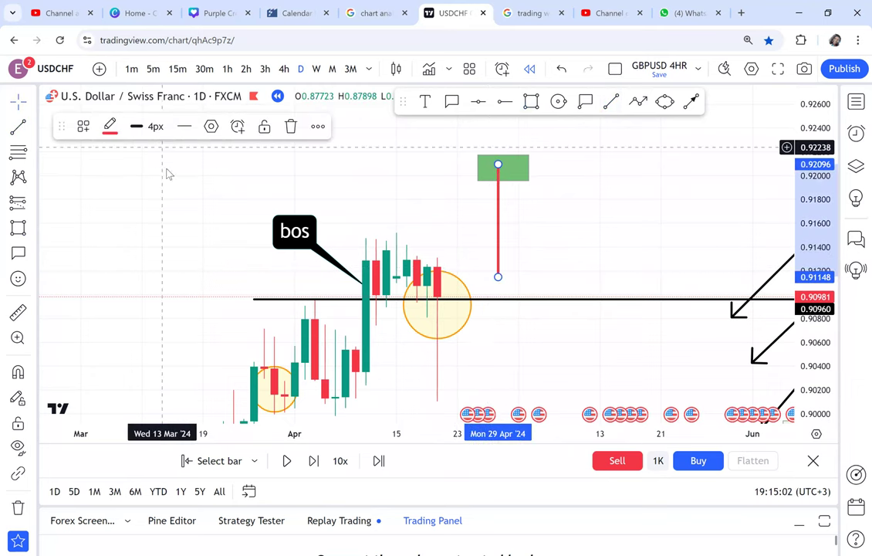
# - Colour the example candle's vertical line green and widen its rectangle back to 24 April 2024
pyautogui.click(110, 126)
pyautogui.click(166, 170)
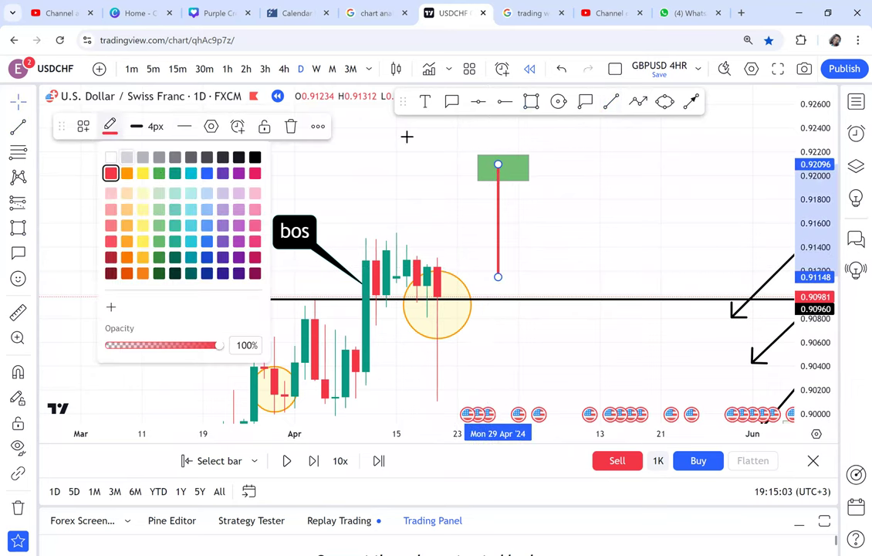
pyautogui.click(473, 169)
pyautogui.moveTo(477, 167); pyautogui.dragTo(467, 167)
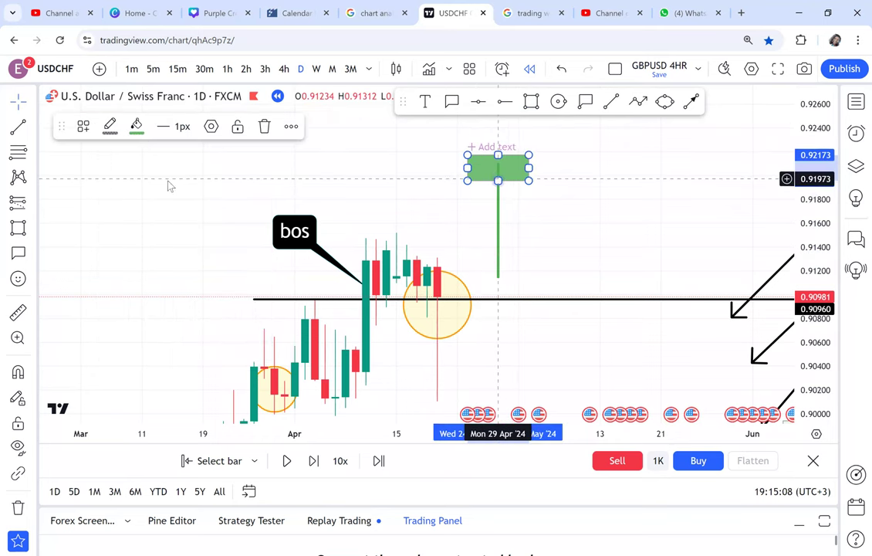
# - Fill the example candle's body red, and change the fill back to green
pyautogui.click(136, 125)
pyautogui.click(139, 173)
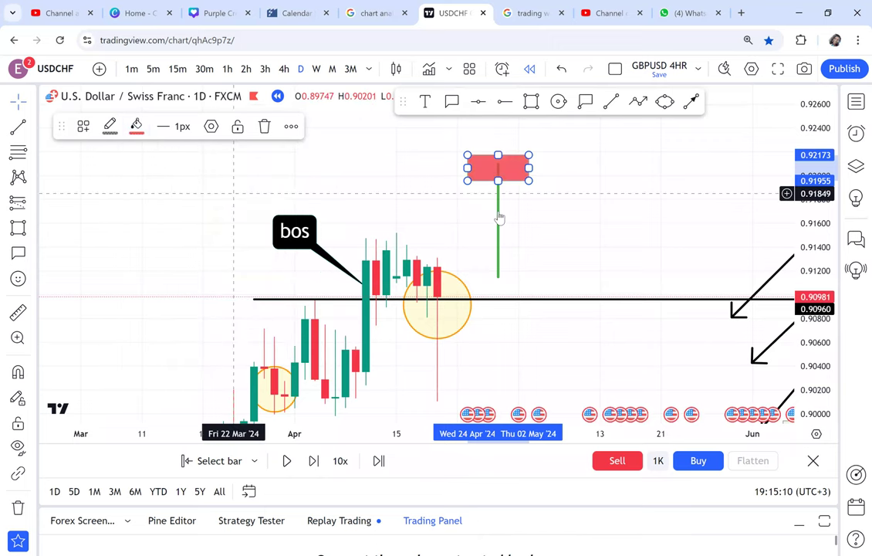
pyautogui.click(135, 126)
pyautogui.click(186, 174)
pyautogui.click(598, 179)
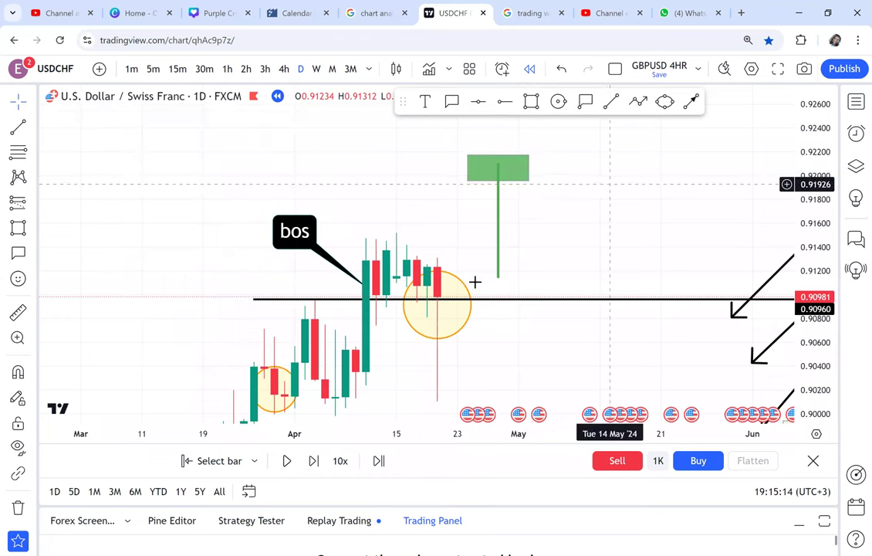
# - Delete the example candle's vertical line and green rectangle
pyautogui.click(501, 203)
pyautogui.press('Delete')
pyautogui.click(506, 180)
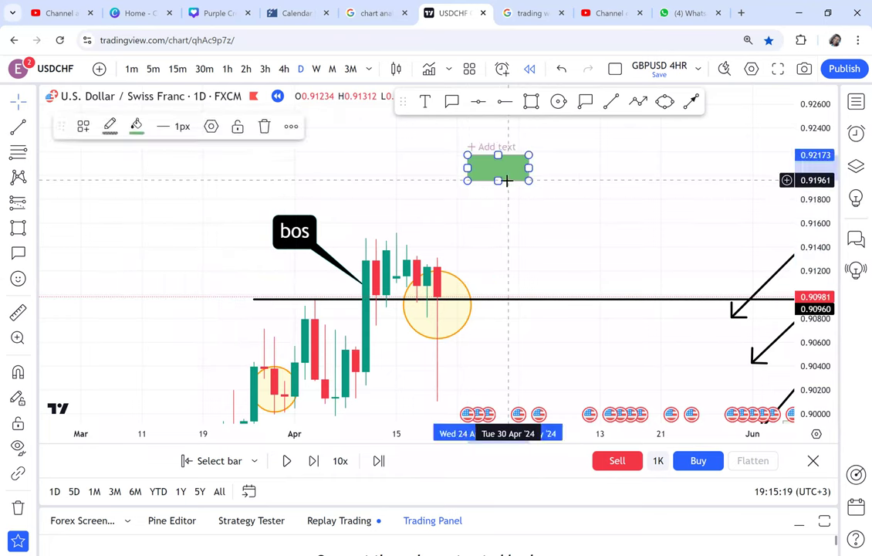
pyautogui.press('Delete')
# - Draw a small circle centred on the 3 April 2024 high at about 0.9096, where the horizontal ray meets it
pyautogui.moveTo(501, 345)
pyautogui.mouseDown()
pyautogui.moveTo(495, 297)
pyautogui.moveTo(498, 330)
pyautogui.mouseUp()
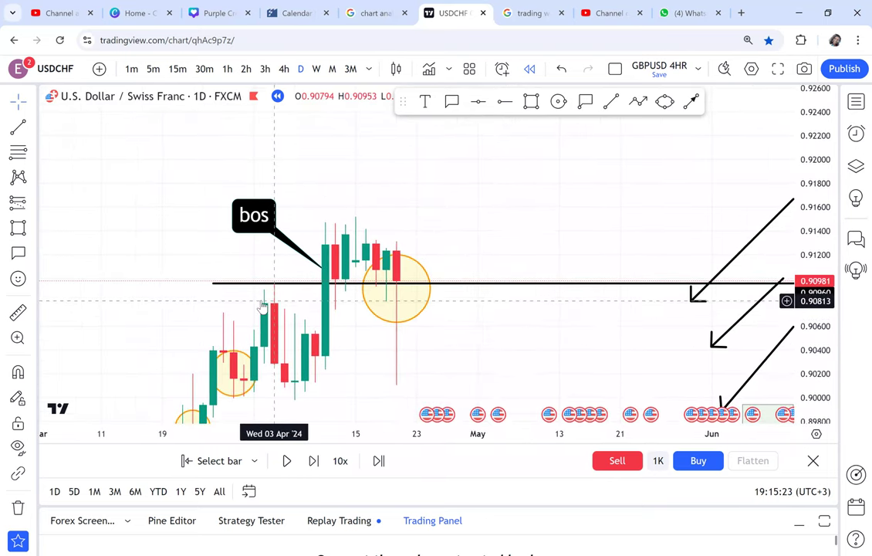
pyautogui.click(558, 103)
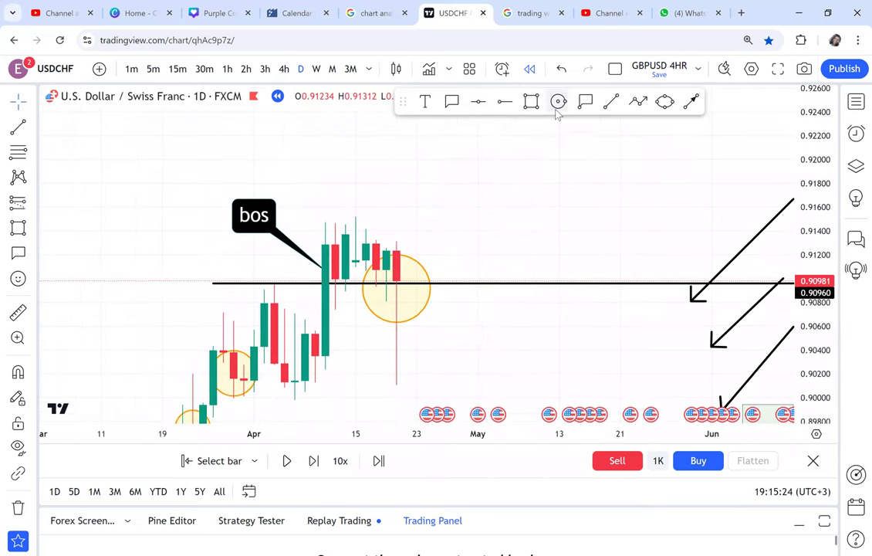
pyautogui.click(274, 283)
pyautogui.click(274, 294)
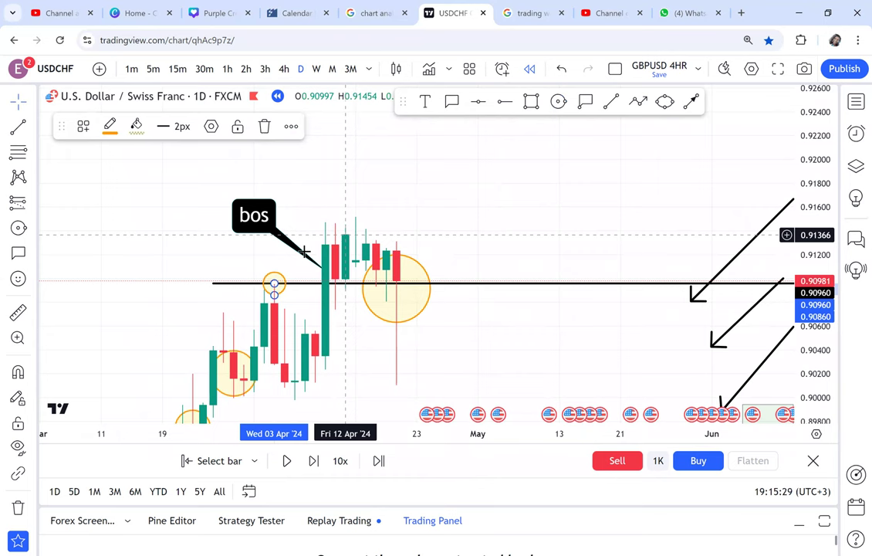
# - Add a callout reading "4hr" beside the circled 19 April 2024 candle, anchored at 22 April 2024 and about 0.9107
pyautogui.moveTo(479, 251); pyautogui.dragTo(498, 206)
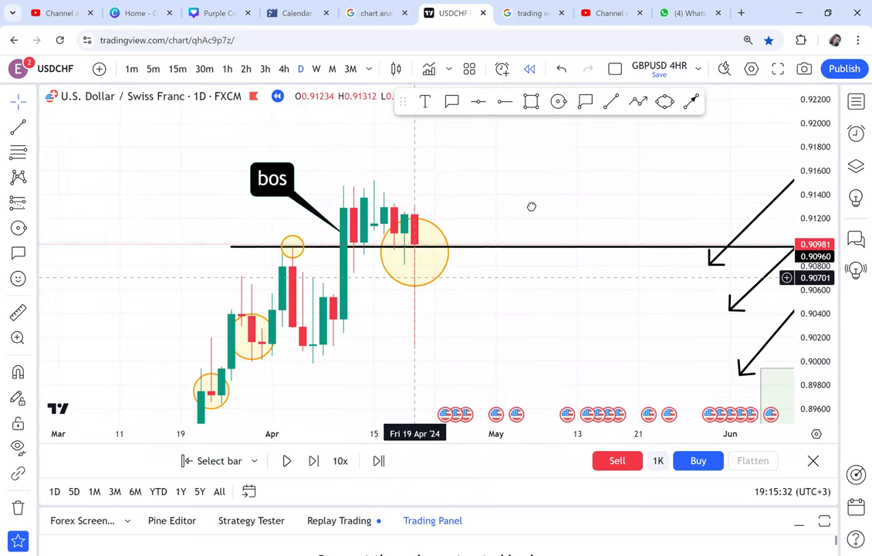
pyautogui.moveTo(432, 234); pyautogui.dragTo(397, 282)
pyautogui.click(397, 282)
pyautogui.click(431, 249)
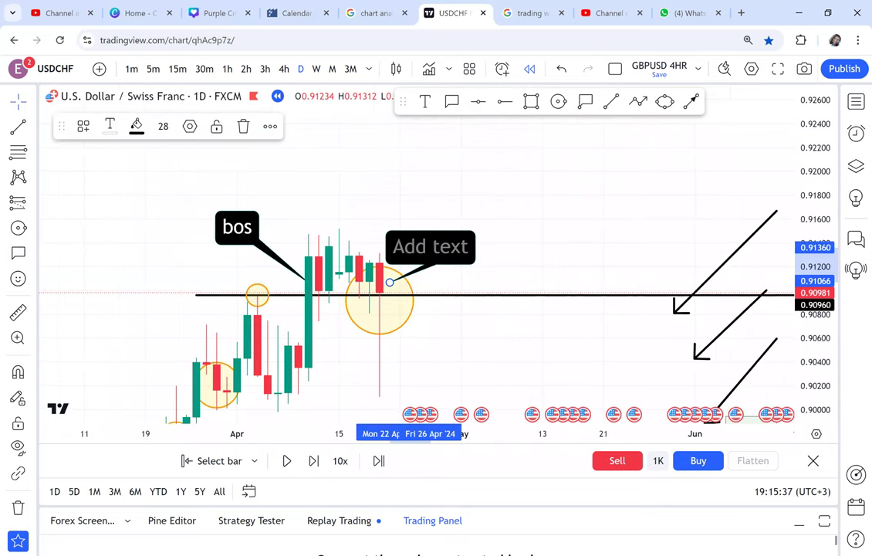
pyautogui.write('r')
pyautogui.press('BackSpace')
pyautogui.write('4')
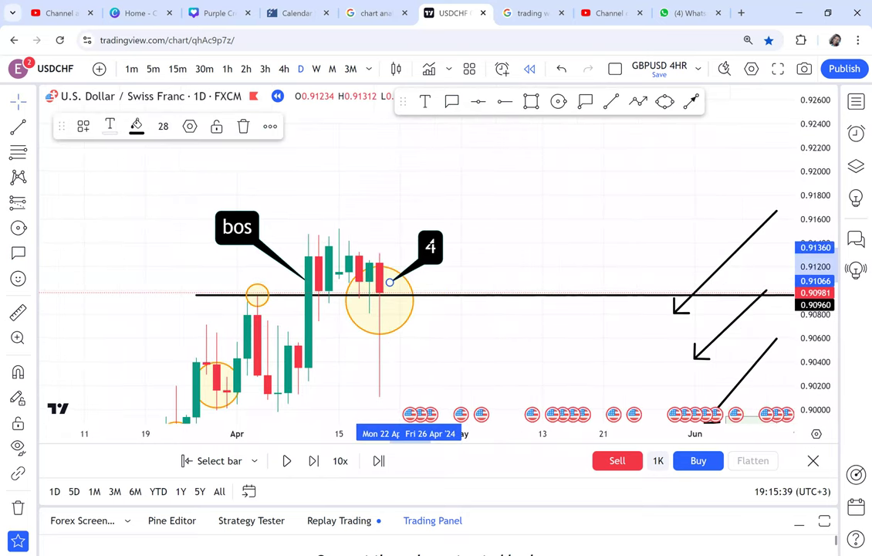
pyautogui.write('hr')
pyautogui.click(535, 238)
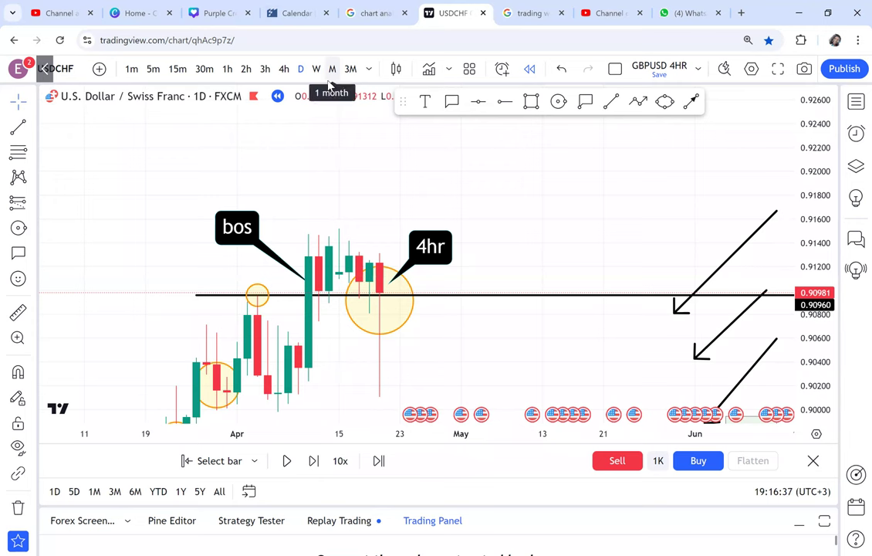
# - Switch the chart to the 4-hour interval and enlarge the candles around the 19 April 2024 support retest
pyautogui.click(284, 70)
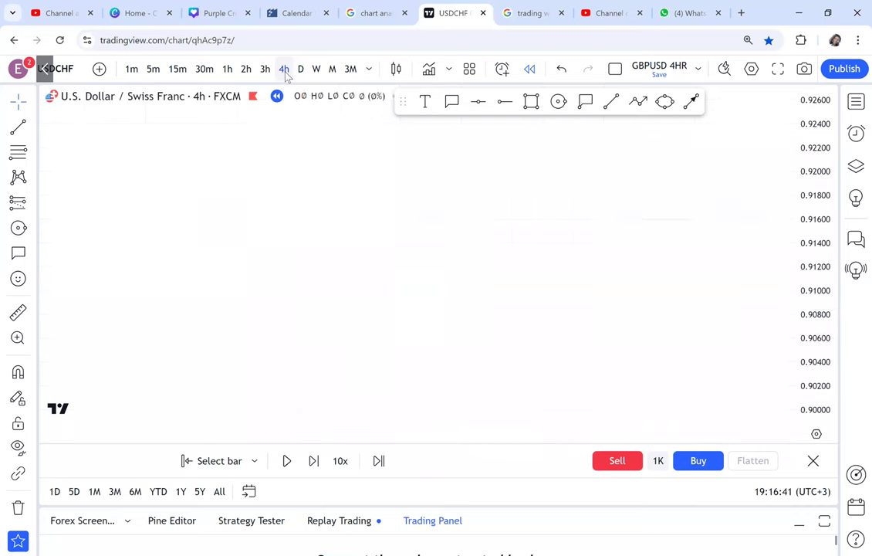
pyautogui.scroll(-3, 625, 255)
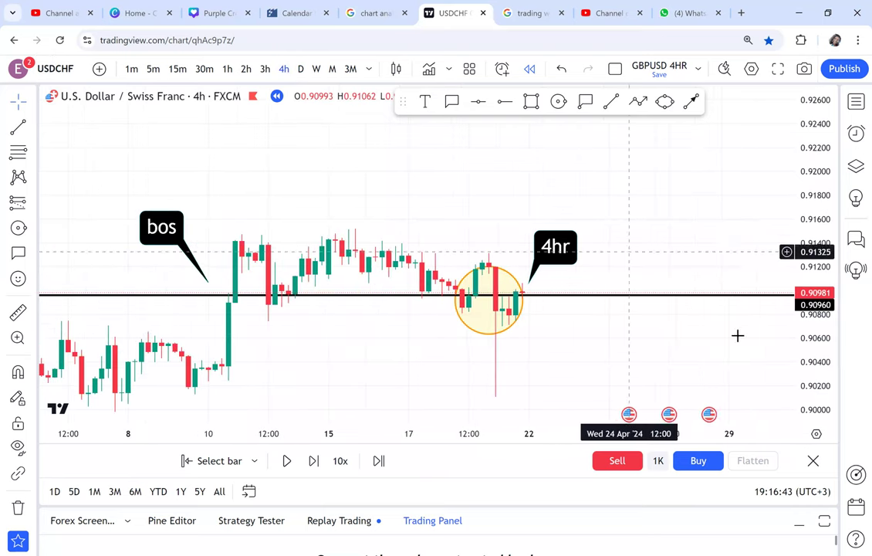
pyautogui.scroll(3, 629, 209)
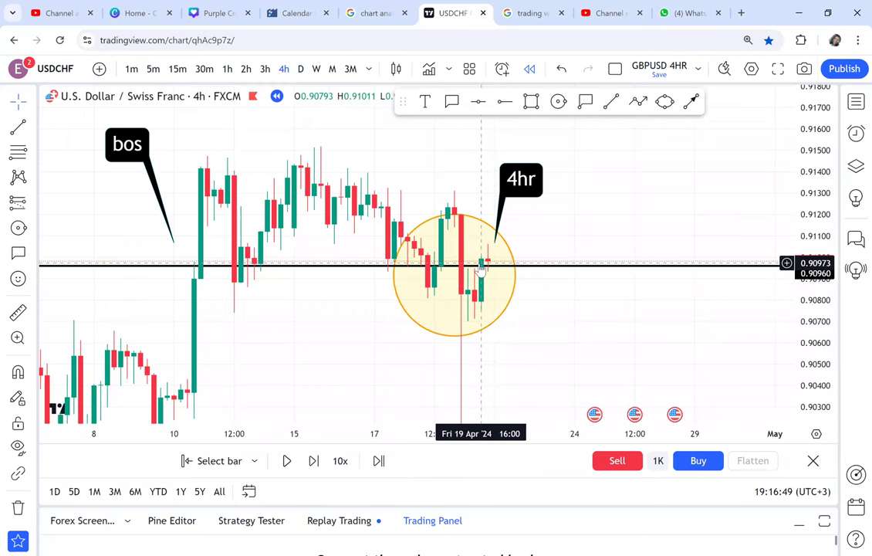
# - Delete the large circle around the 19 April 2024 retest and select the "4hr" callout
pyautogui.click(479, 225)
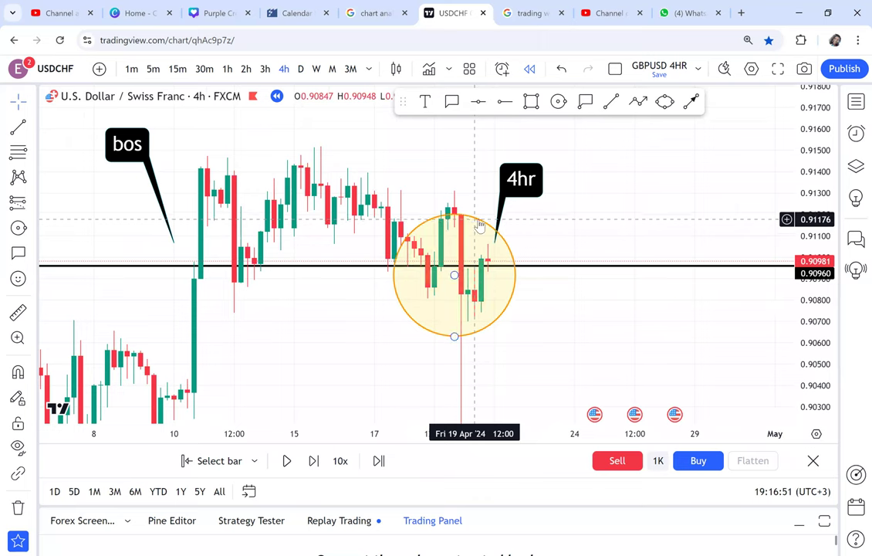
pyautogui.moveTo(480, 222); pyautogui.dragTo(483, 224)
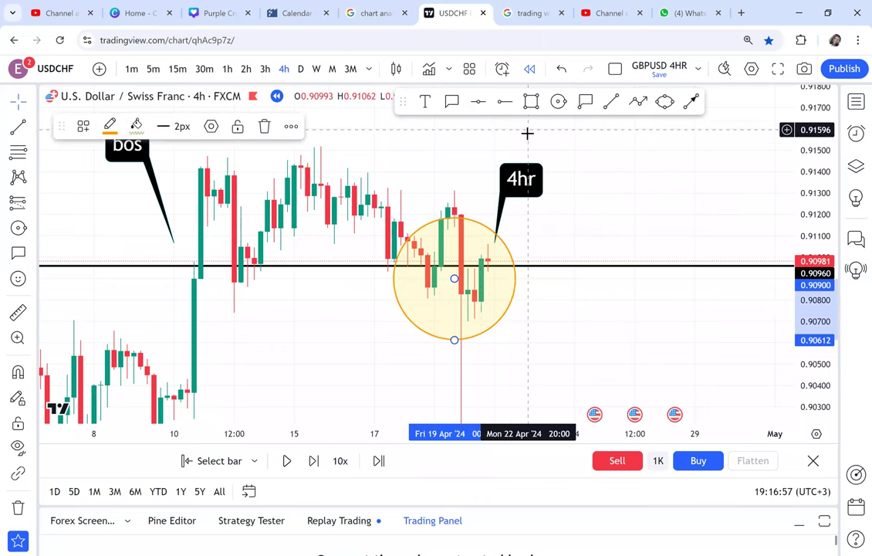
pyautogui.press('Delete')
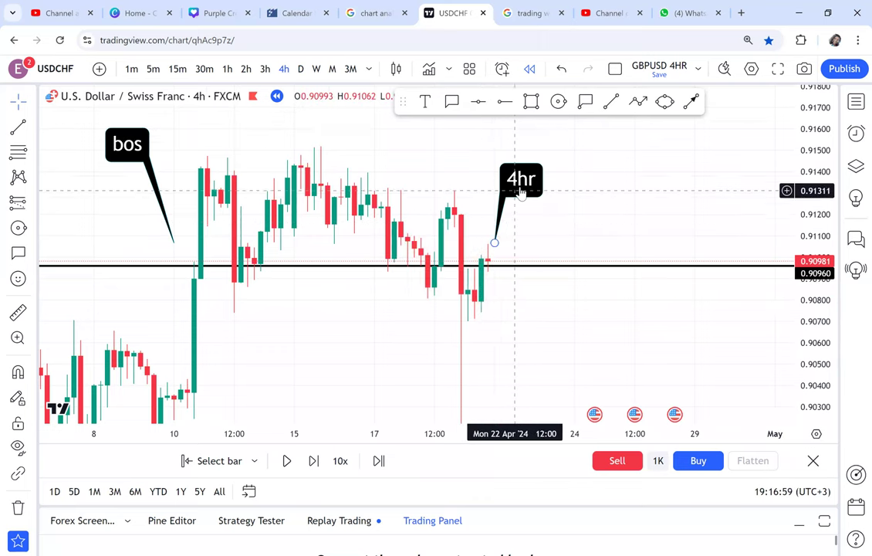
pyautogui.click(521, 186)
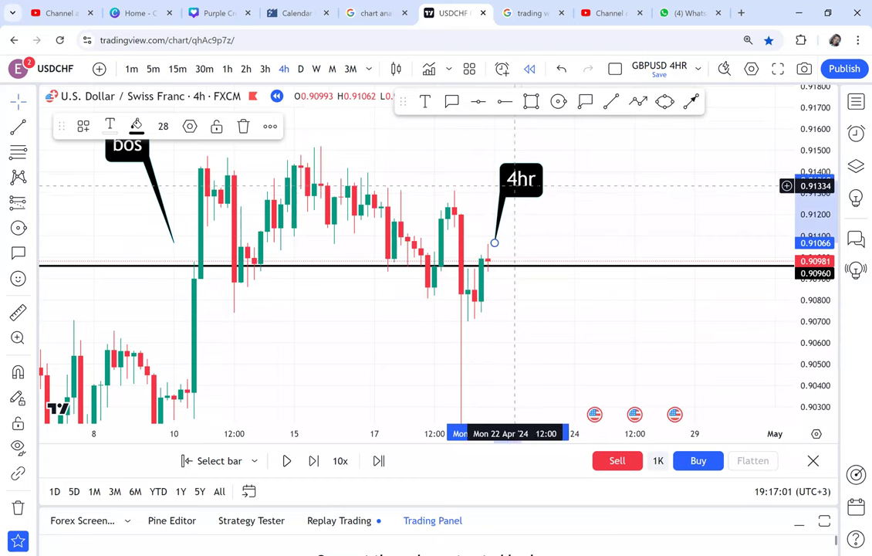
# - Add the lines "wait for bullish" and "engulf" to the "4hr" callout and move its box clear of the candles
pyautogui.doubleClick(529, 182)
pyautogui.click(399, 248)
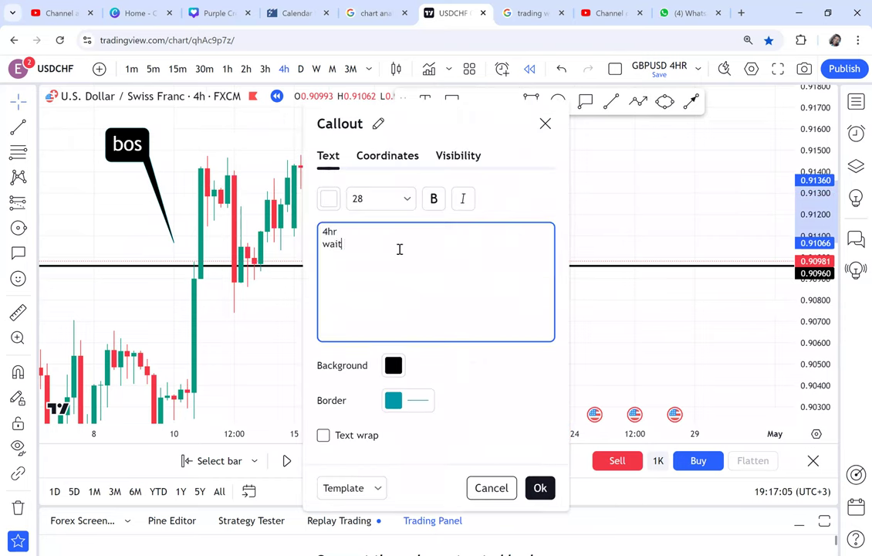
pyautogui.press('Return')
pyautogui.write('wait for bullish')
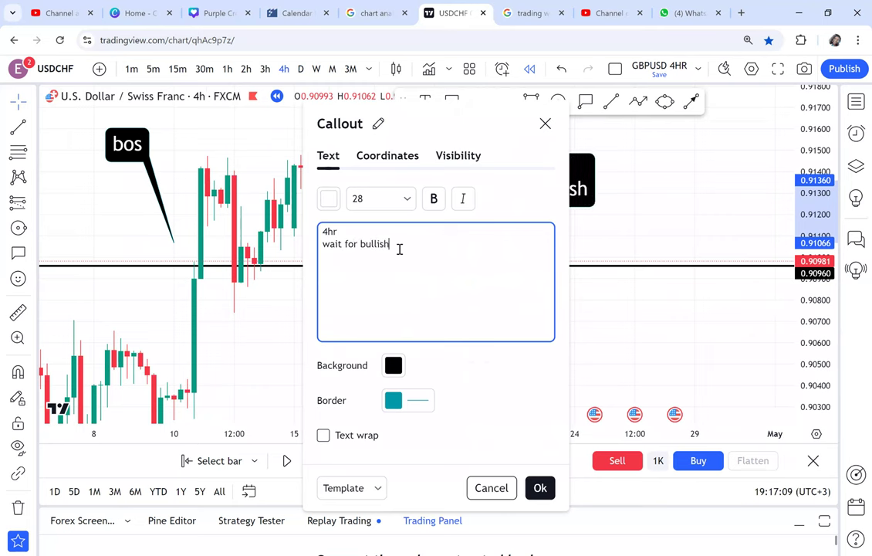
pyautogui.press('Return')
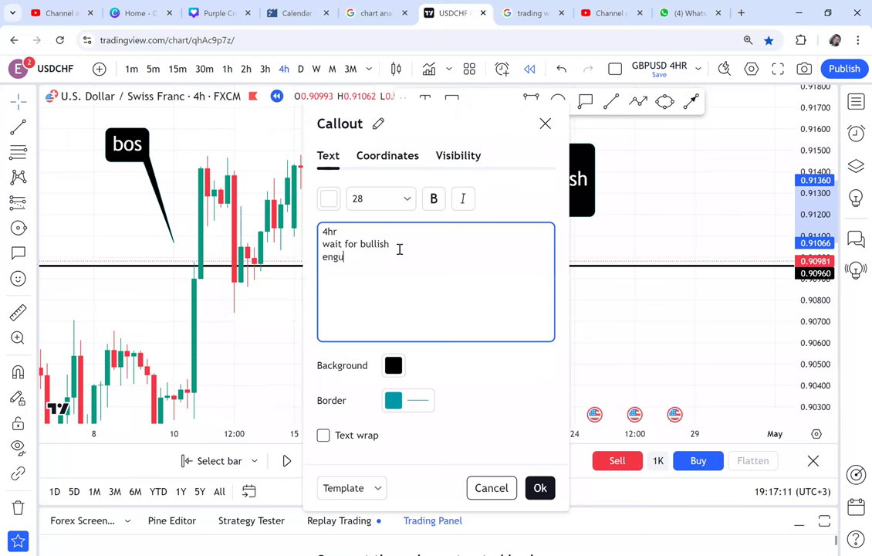
pyautogui.write('engulf')
pyautogui.click(541, 487)
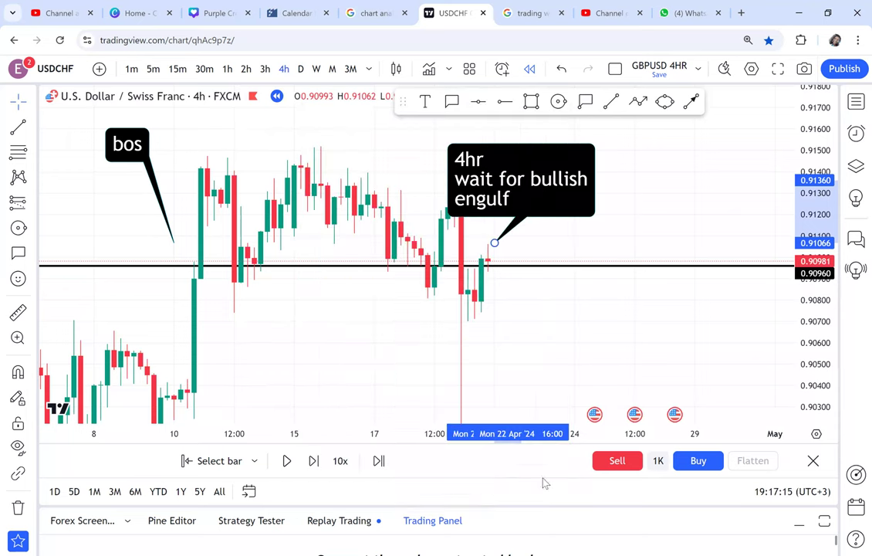
pyautogui.moveTo(563, 191); pyautogui.dragTo(635, 183)
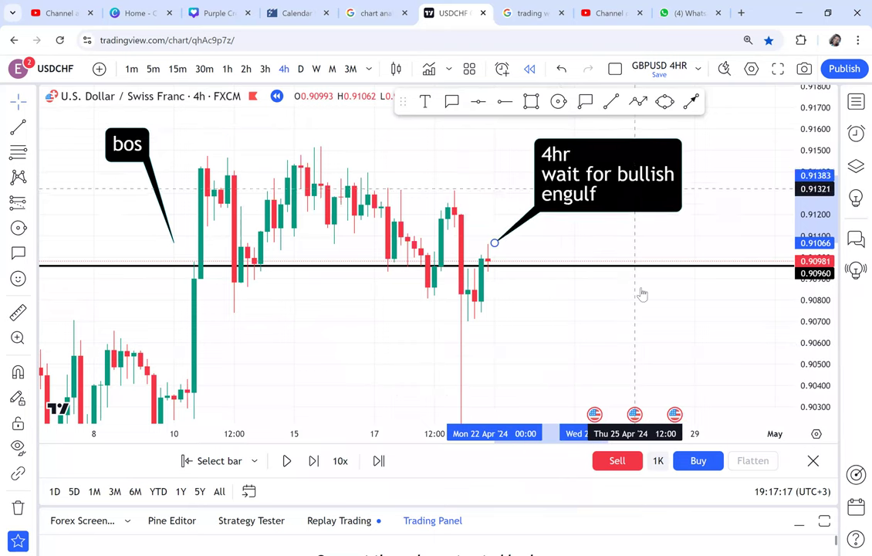
# - Draw a horizontal ray at about 0.90098, along the low of the long red wick before 22 April
pyautogui.moveTo(642, 293); pyautogui.dragTo(616, 296)
pyautogui.scroll(-3, 621, 295)
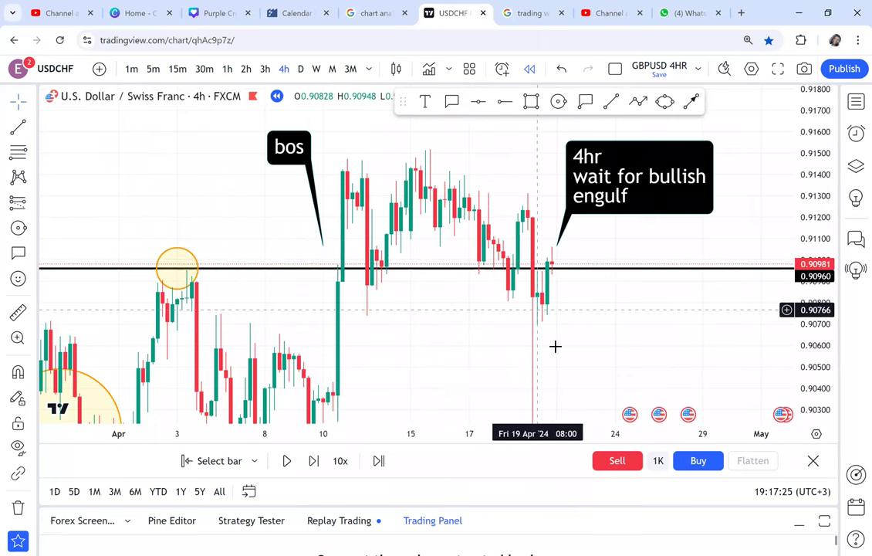
pyautogui.moveTo(541, 307)
pyautogui.mouseDown()
pyautogui.moveTo(484, 310)
pyautogui.moveTo(491, 292)
pyautogui.mouseUp()
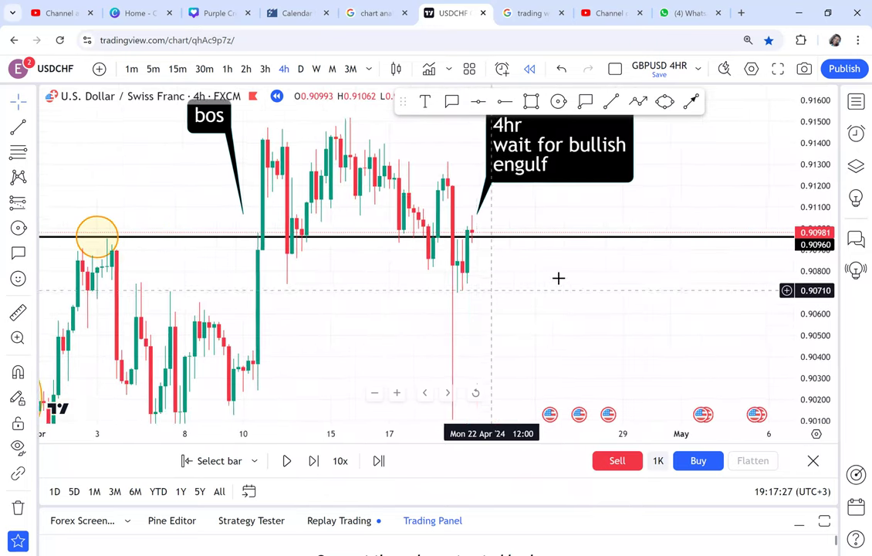
pyautogui.scroll(1, 559, 276)
pyautogui.moveTo(791, 227); pyautogui.dragTo(803, 301)
pyautogui.moveTo(520, 376); pyautogui.dragTo(498, 286)
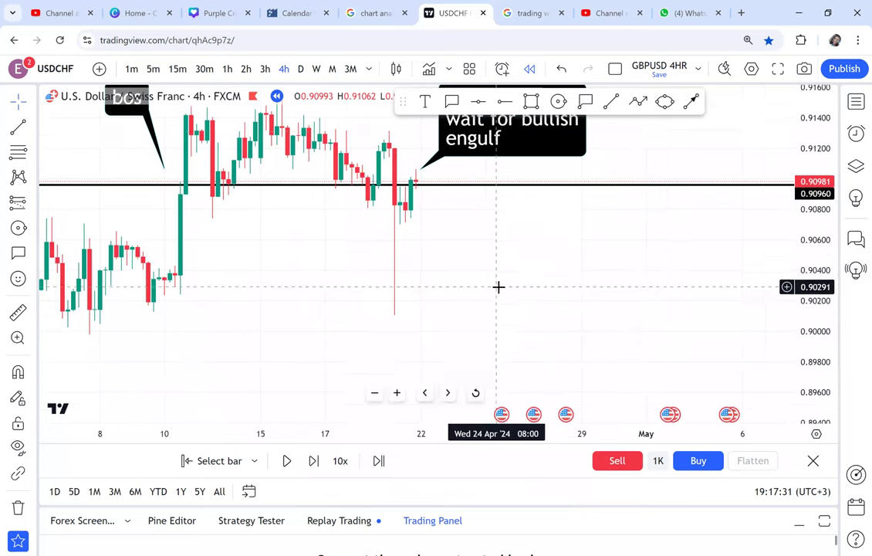
pyautogui.click(504, 101)
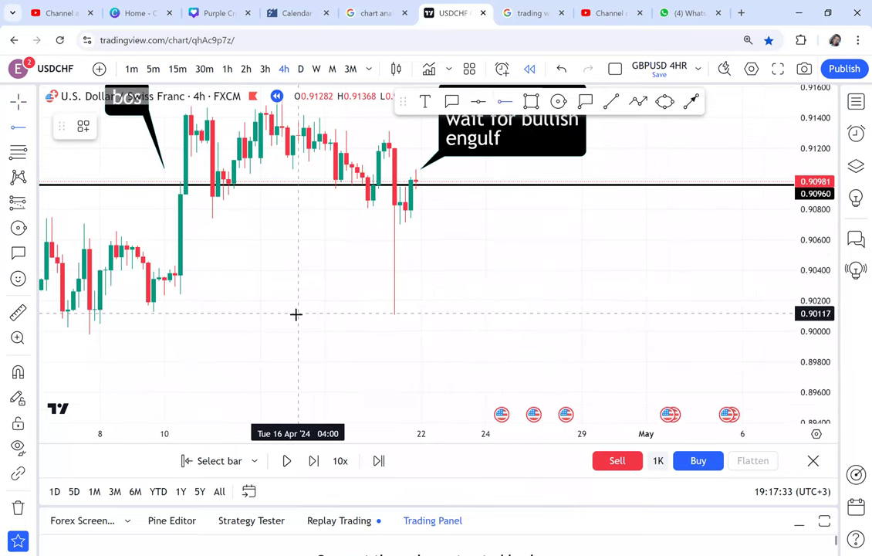
pyautogui.click(293, 316)
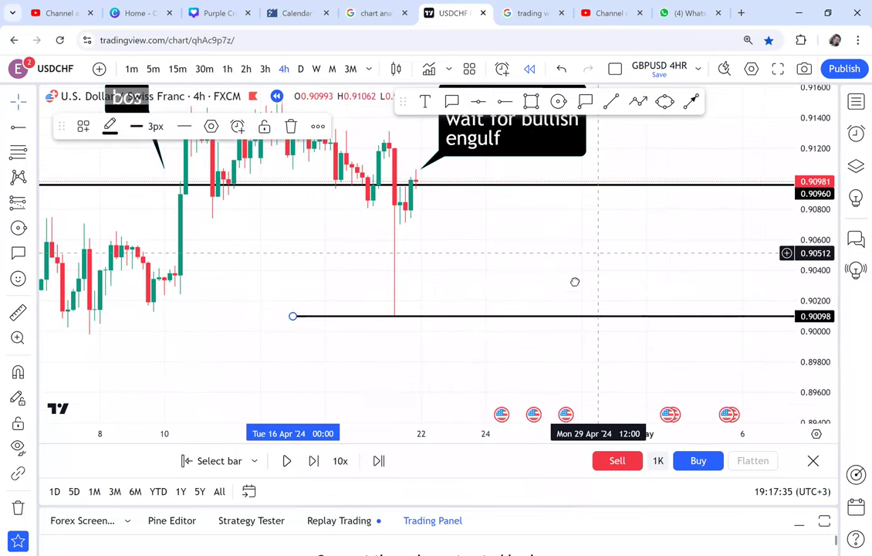
# - Place a text note in the empty chart area after the callout, reading "1.ENTRY" with "HAMMER ON DAILY" on the second line
pyautogui.moveTo(574, 282); pyautogui.dragTo(560, 301)
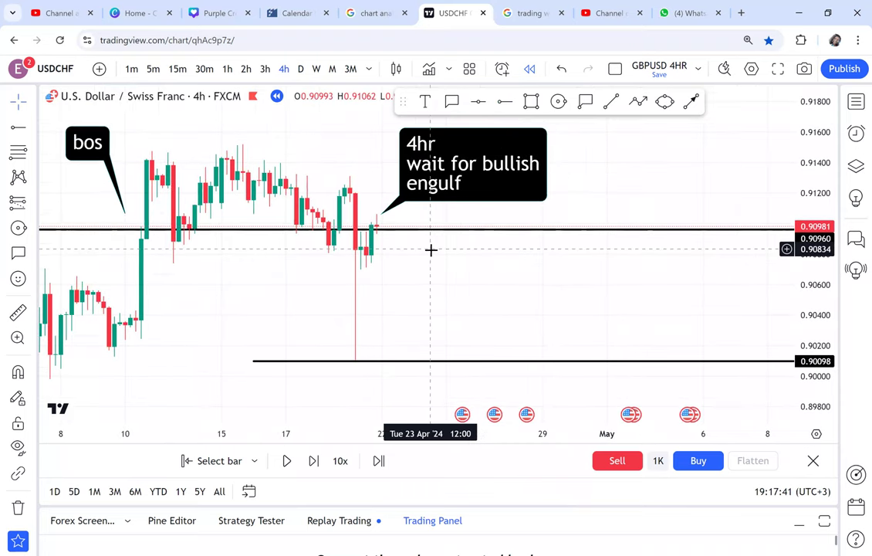
pyautogui.moveTo(621, 182); pyautogui.dragTo(440, 224)
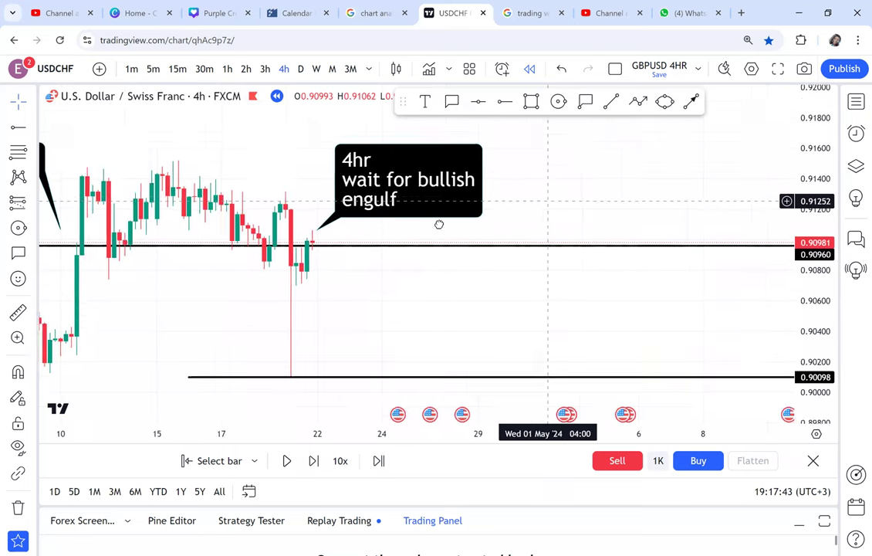
pyautogui.click(424, 101)
pyautogui.click(479, 176)
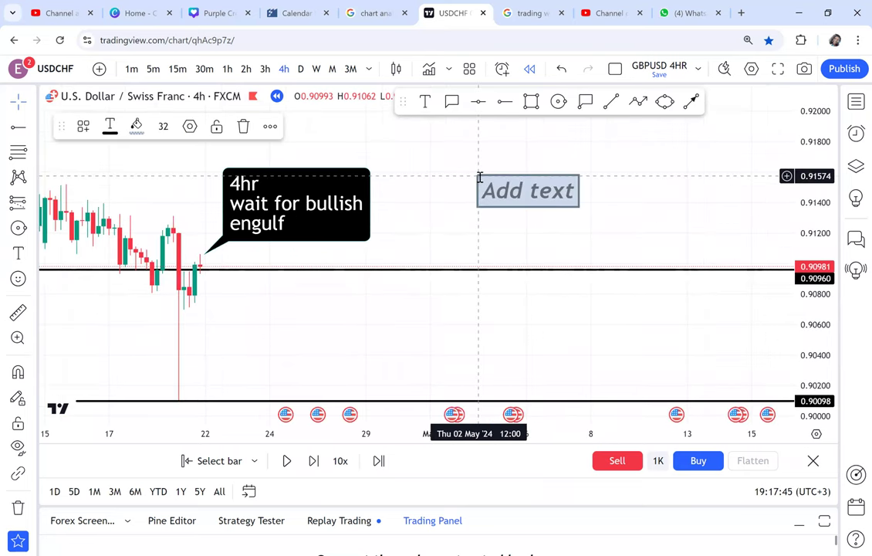
pyautogui.write('1.')
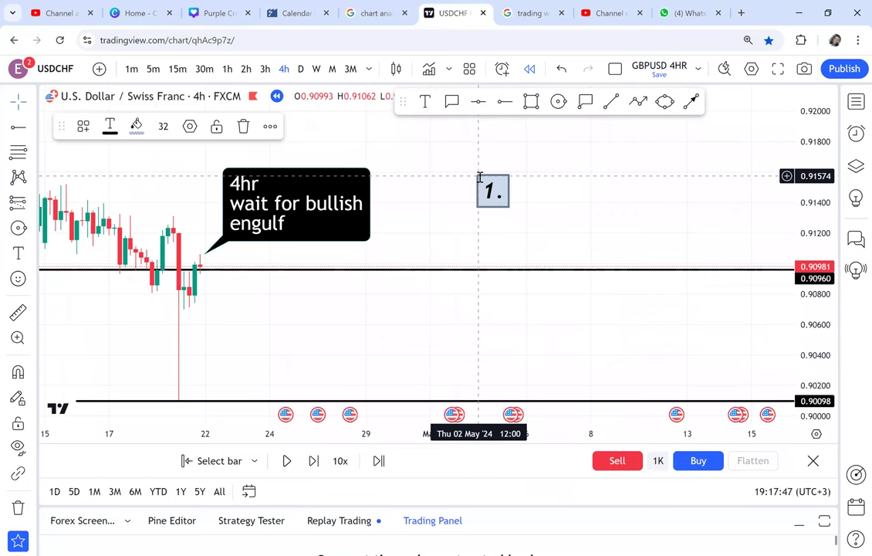
pyautogui.write('b')
pyautogui.press('BackSpace')
pyautogui.write('ENTRY')
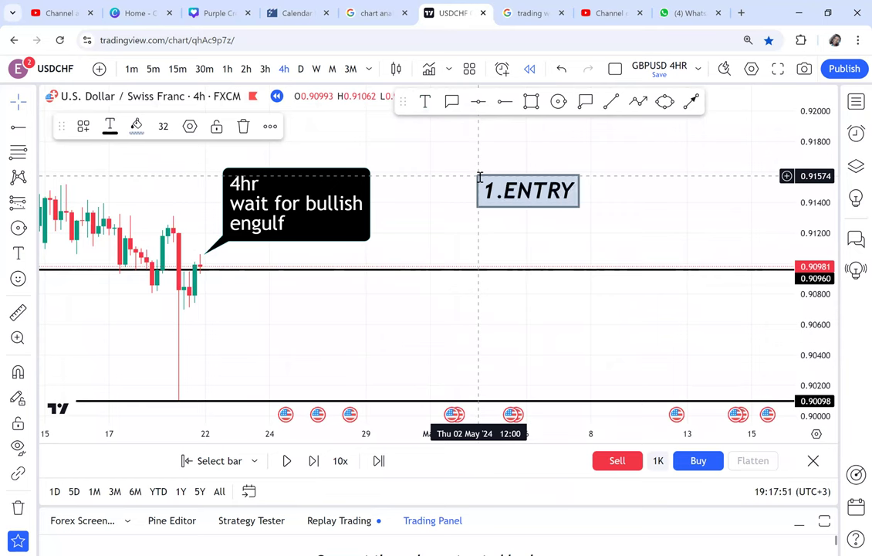
pyautogui.press('Return')
pyautogui.write('H')
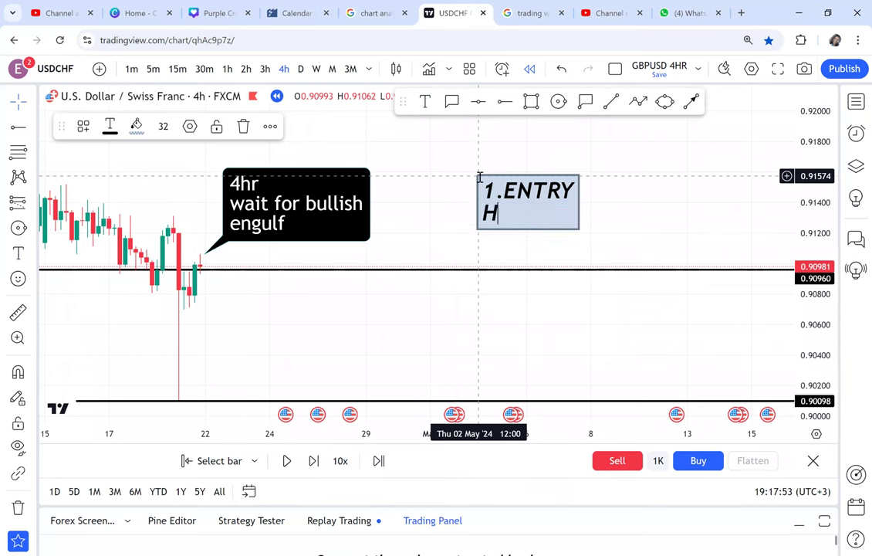
pyautogui.write('AMMER')
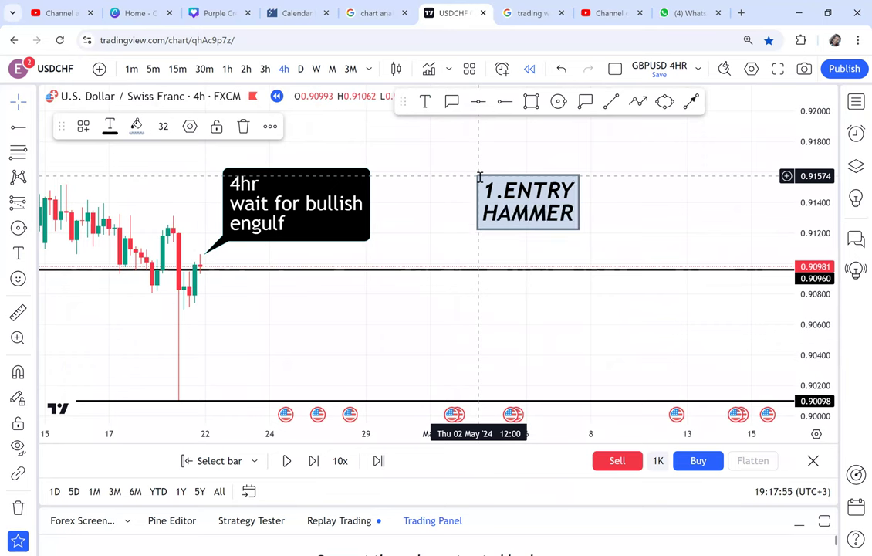
pyautogui.write(' ON D')
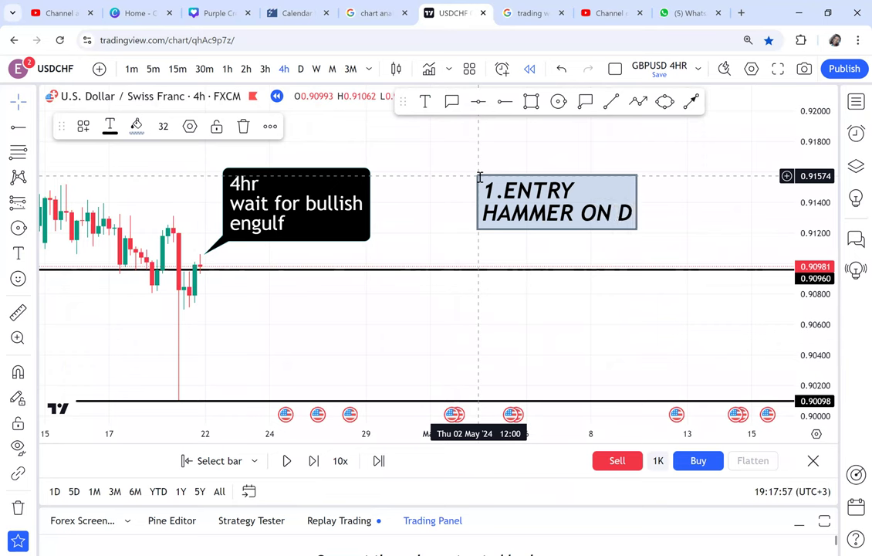
pyautogui.write('AILY')
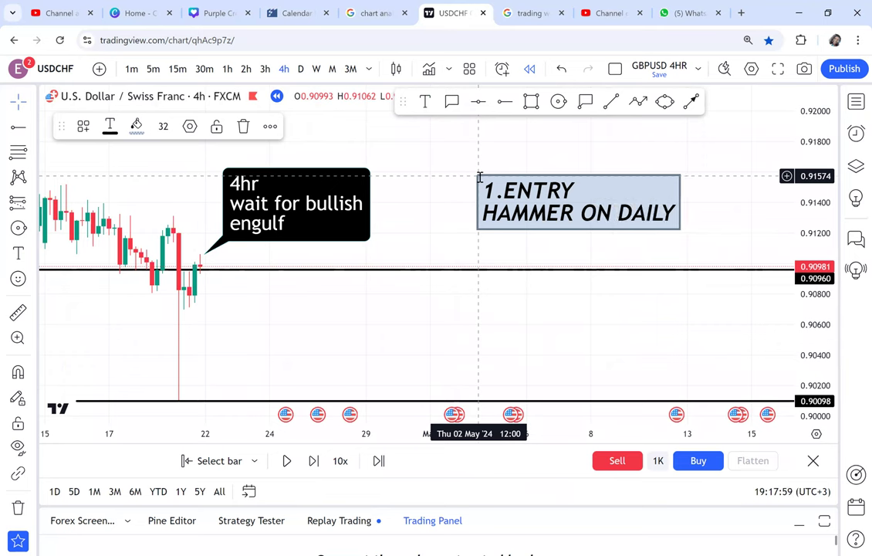
# - Continue the note with the lines "FLIP 4HR LOOK" and "BULLISH ENGULF"
pyautogui.press('Return')
pyautogui.write('FLI')
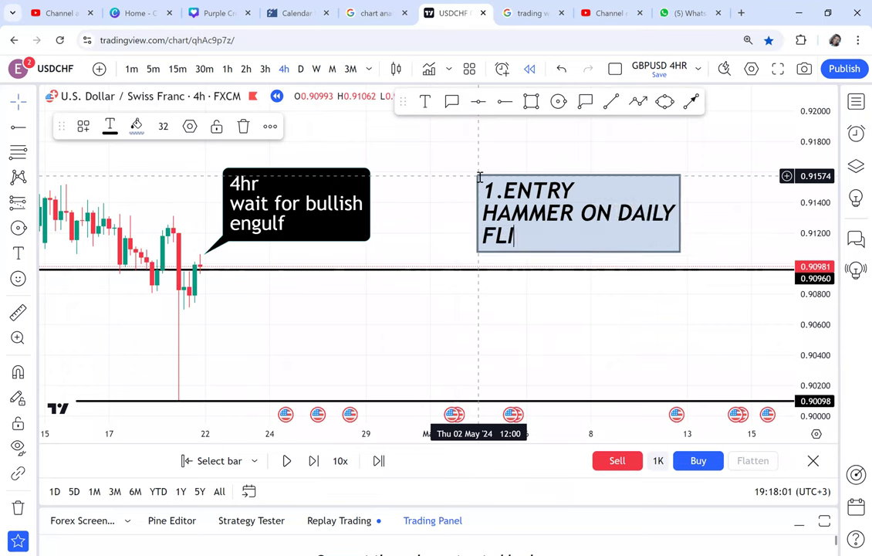
pyautogui.write('P 4HR ')
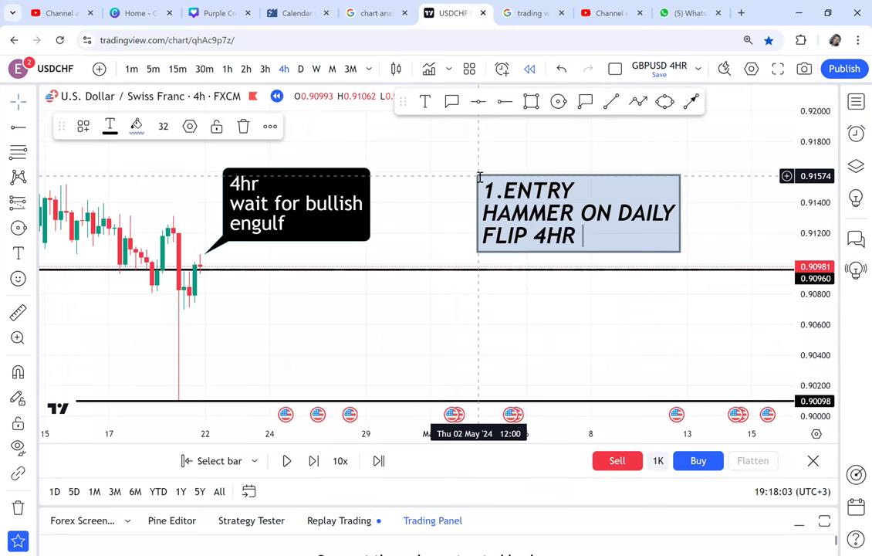
pyautogui.write('LOOK')
pyautogui.press('Return')
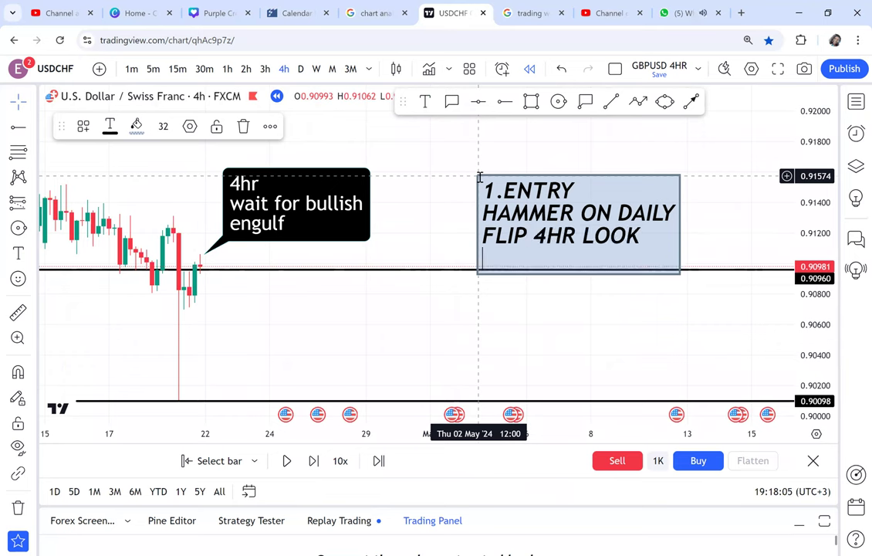
pyautogui.write('BULL')
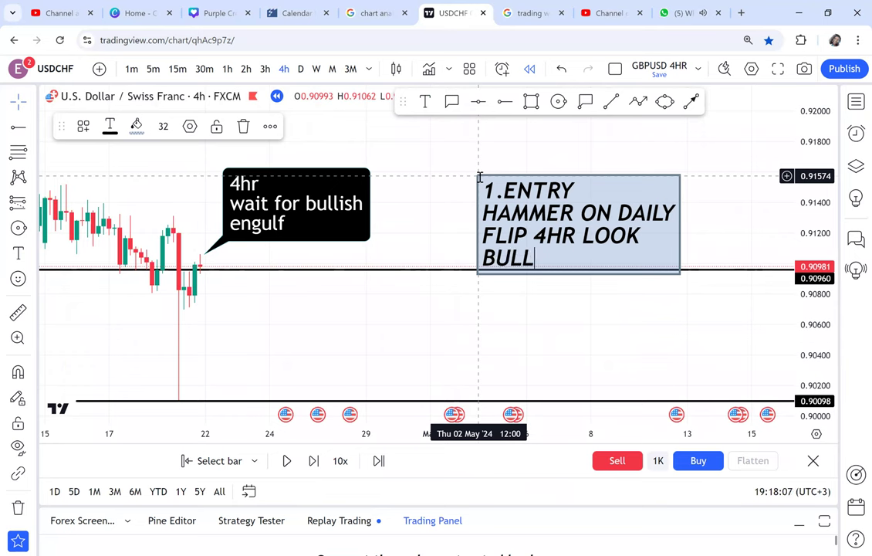
pyautogui.write('ISH')
pyautogui.write('ENGULF')
# - Add a second item to the note after a blank line: "2. TARGET" with "30 PIPS" below it
pyautogui.press('Return')
pyautogui.press('Return')
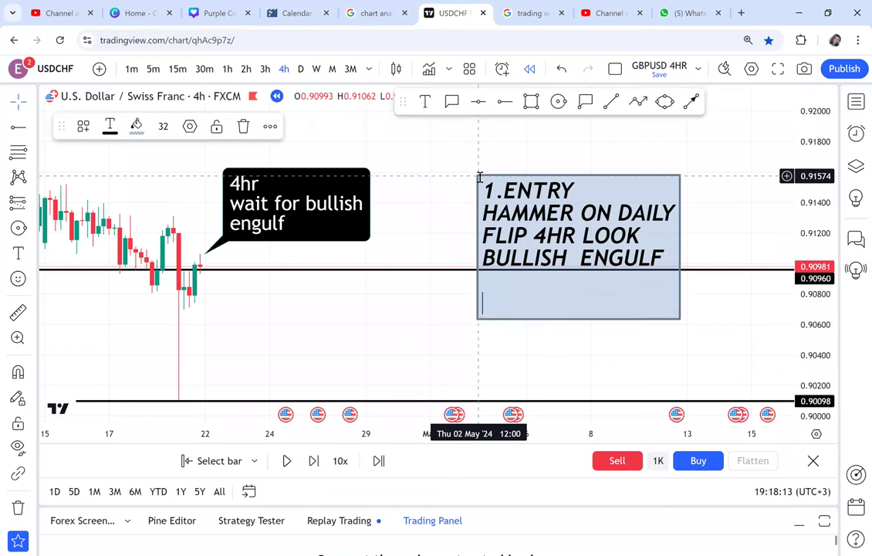
pyautogui.write('2. TARGET')
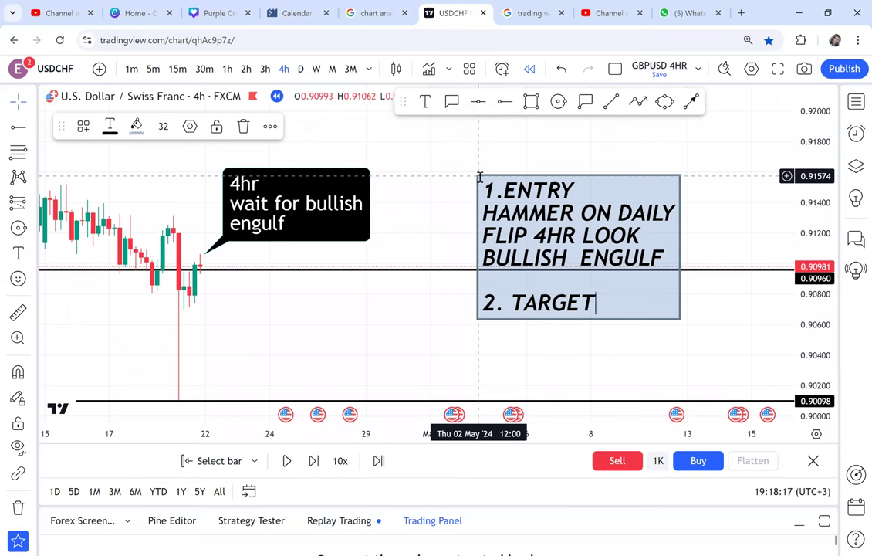
pyautogui.press('Return')
pyautogui.write('30 PIPS')
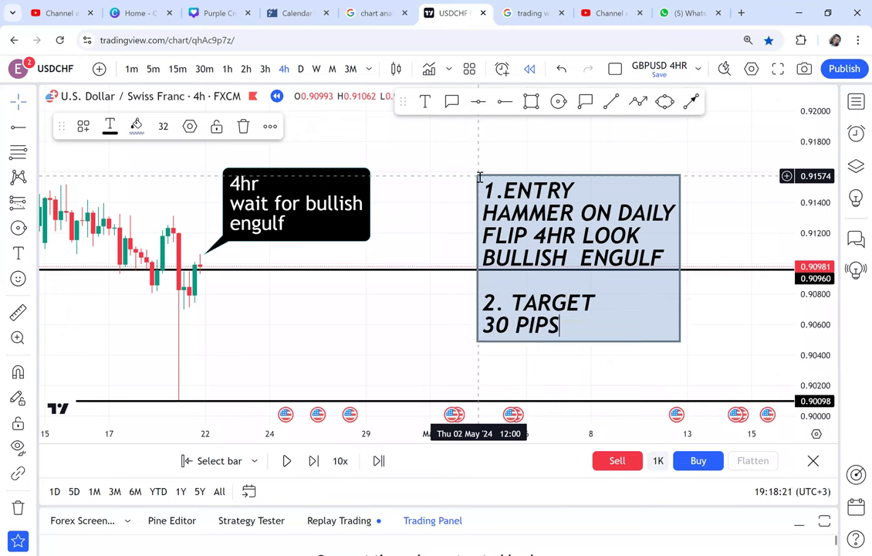
# - Add the third item "3. LOWEST SUPPORT BOS" after a blank line and move the note slightly up towards the callout
pyautogui.press('Return')
pyautogui.press('Return')
pyautogui.write('3')
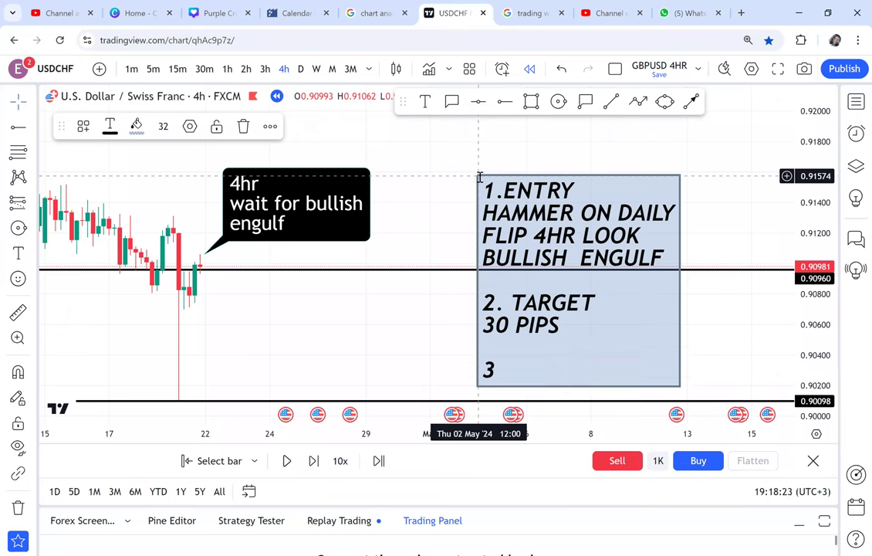
pyautogui.write('. LOWES')
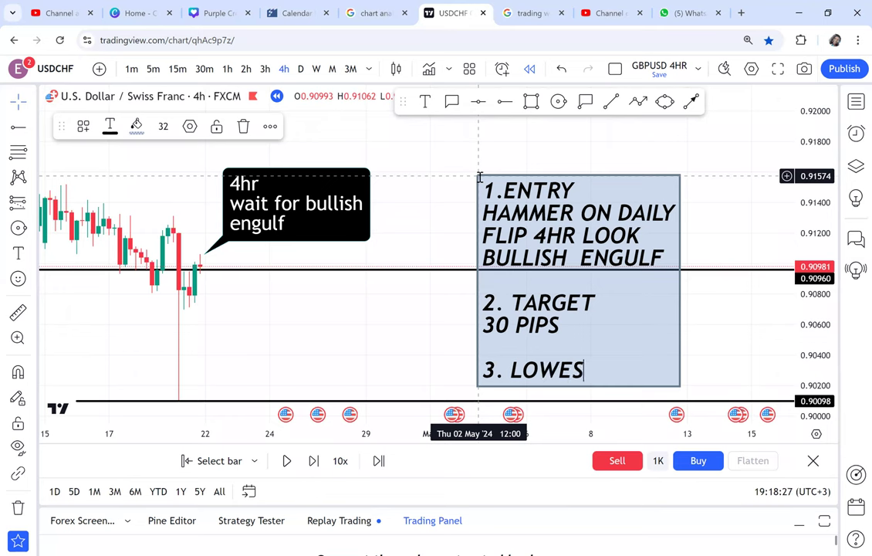
pyautogui.write('T SU')
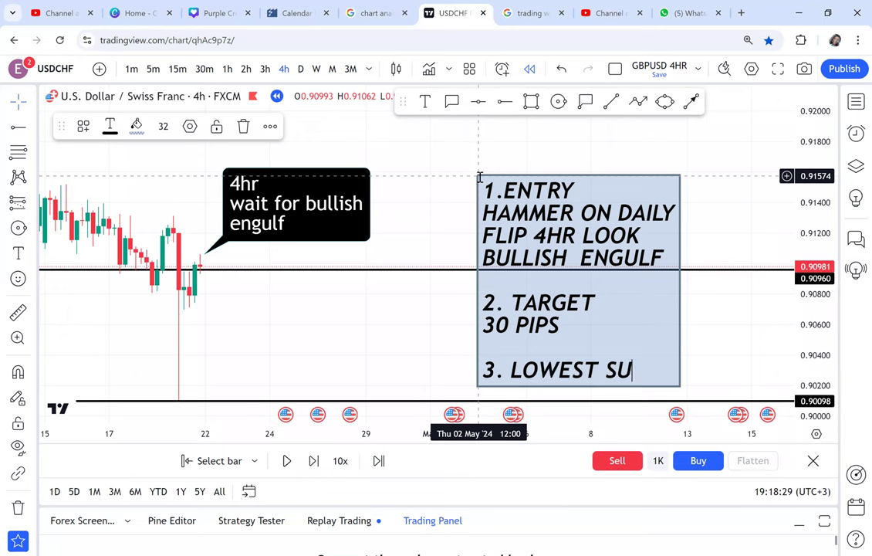
pyautogui.write('PPORT')
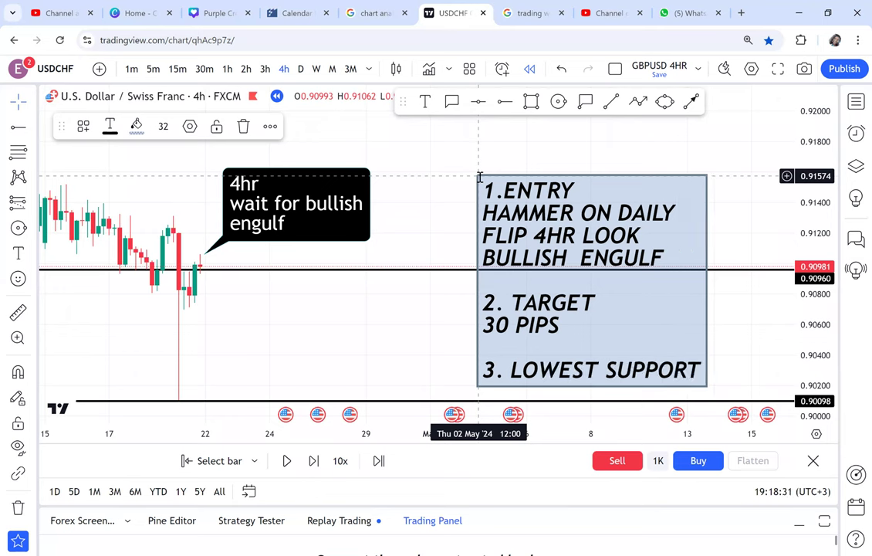
pyautogui.write(' BOS')
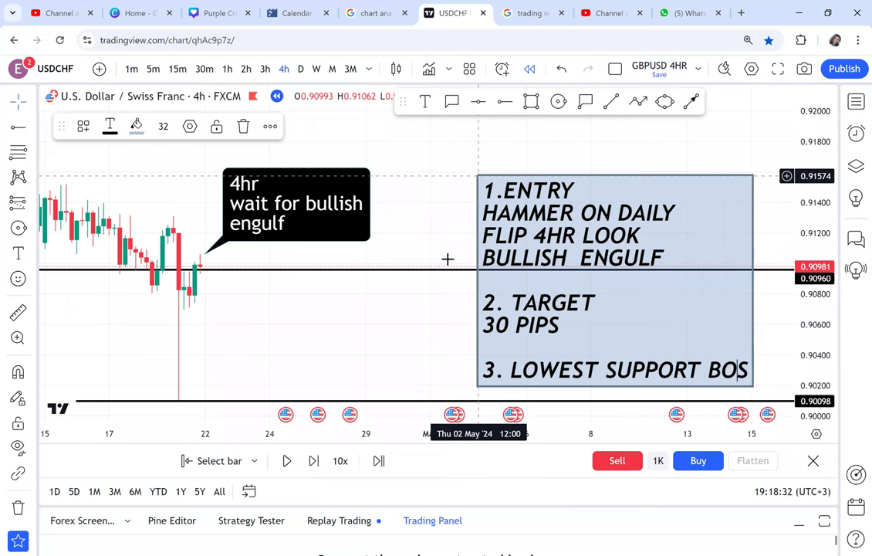
pyautogui.moveTo(521, 274); pyautogui.dragTo(508, 315)
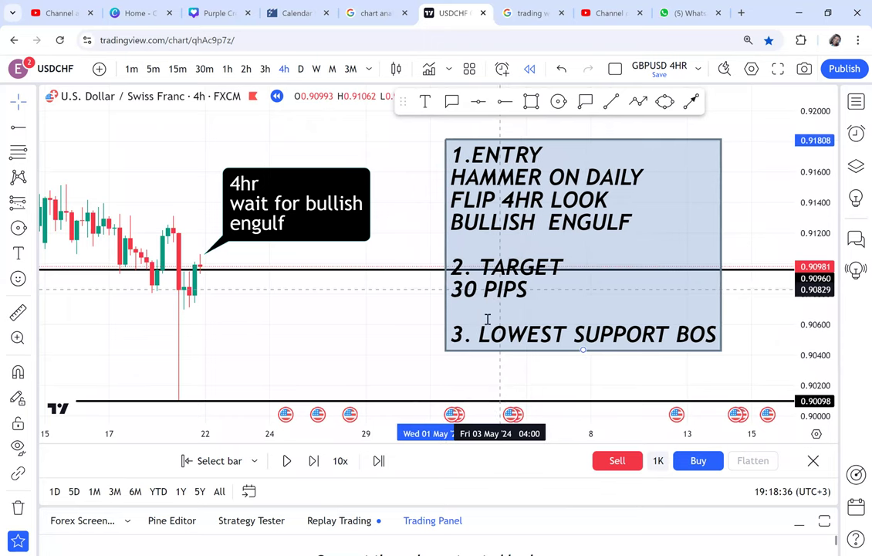
# - Draw a narrow rectangle beside the latest candle from about 0.90967 down to 0.89946, just below the lowest support line, and fill it red
pyautogui.scroll(-1, 342, 271)
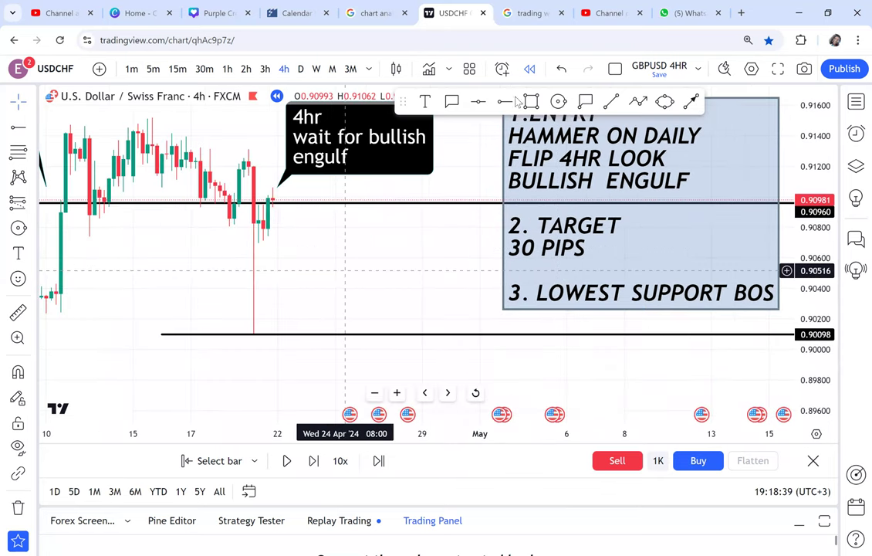
pyautogui.click(531, 101)
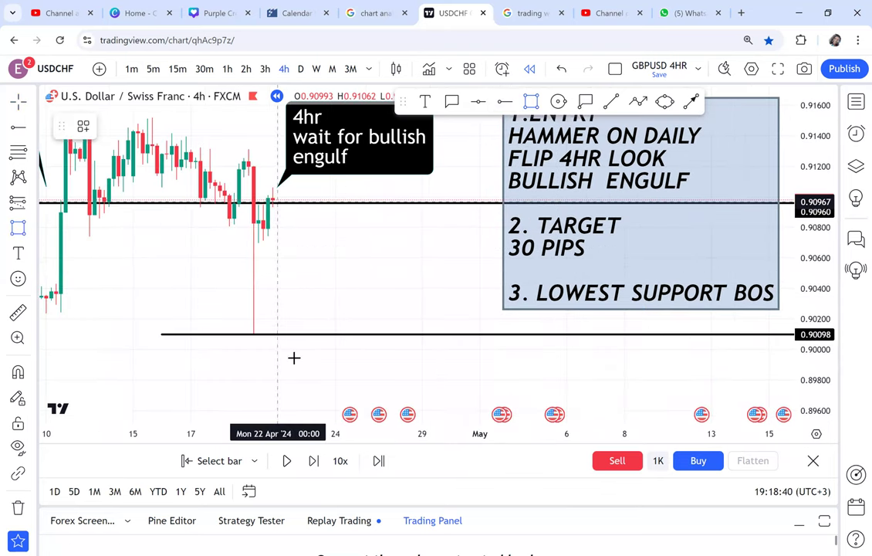
pyautogui.moveTo(277, 201); pyautogui.dragTo(292, 357)
pyautogui.click(136, 126)
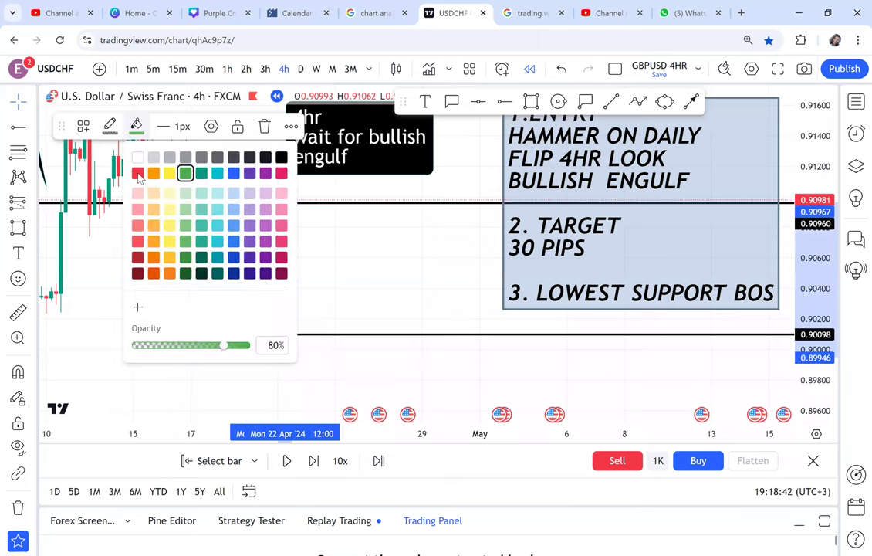
pyautogui.click(137, 174)
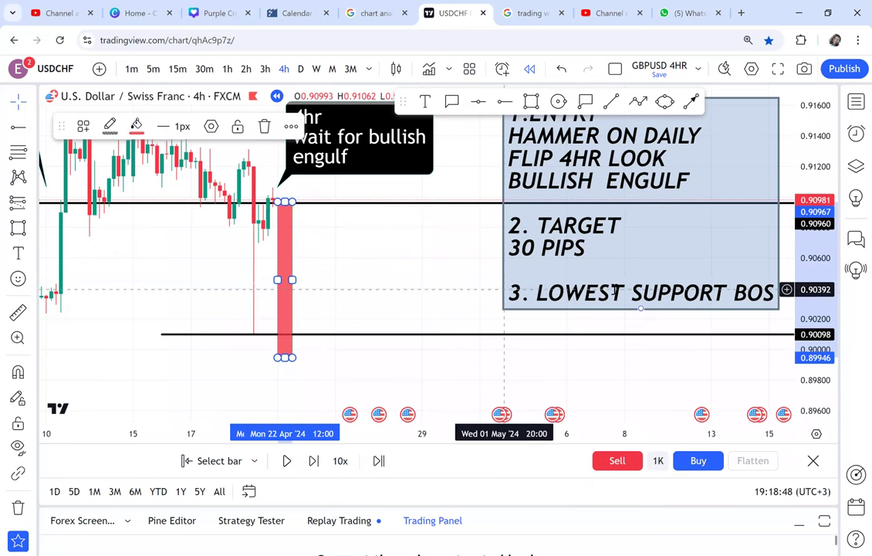
# - Replace ". LOWEST" in the third item of the text note with "CURRENT"
pyautogui.doubleClick(627, 293)
pyautogui.press('Escape')
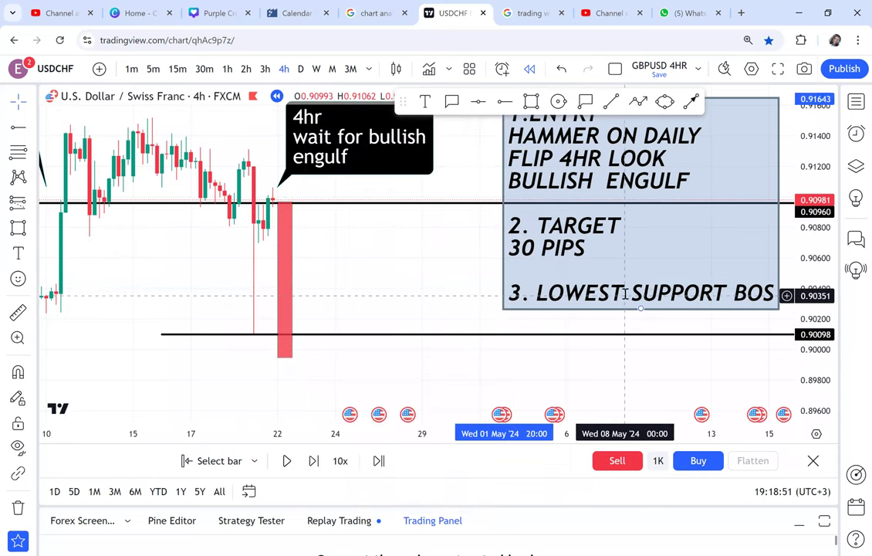
pyautogui.click(623, 292)
pyautogui.moveTo(620, 293); pyautogui.dragTo(521, 297)
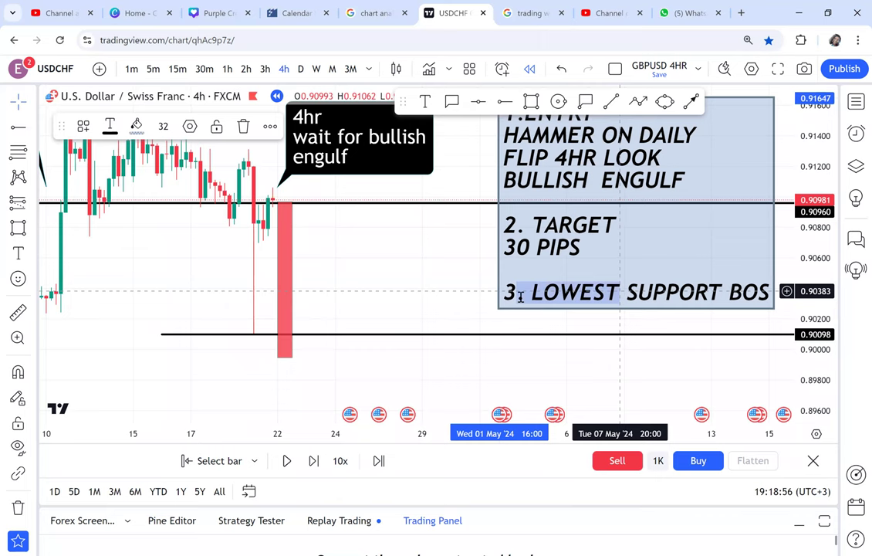
pyautogui.write('CURRENT')
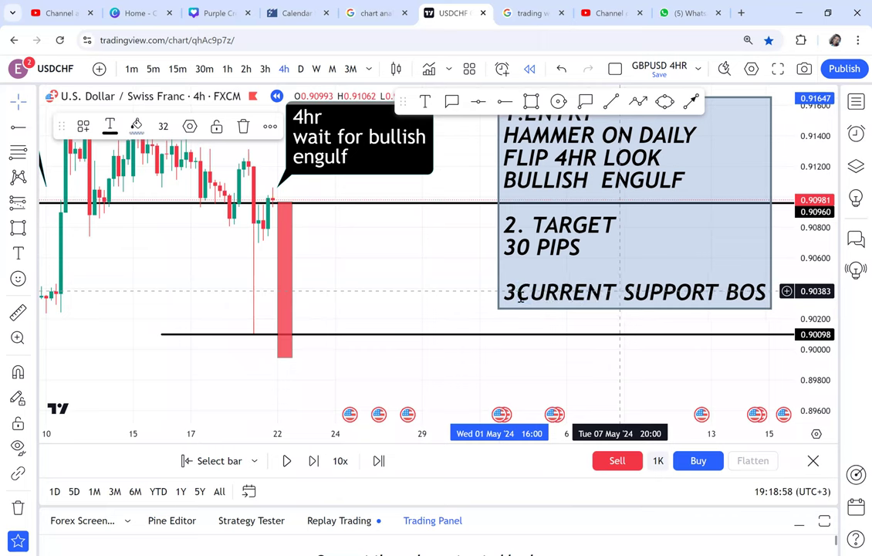
pyautogui.write(' SUPP')
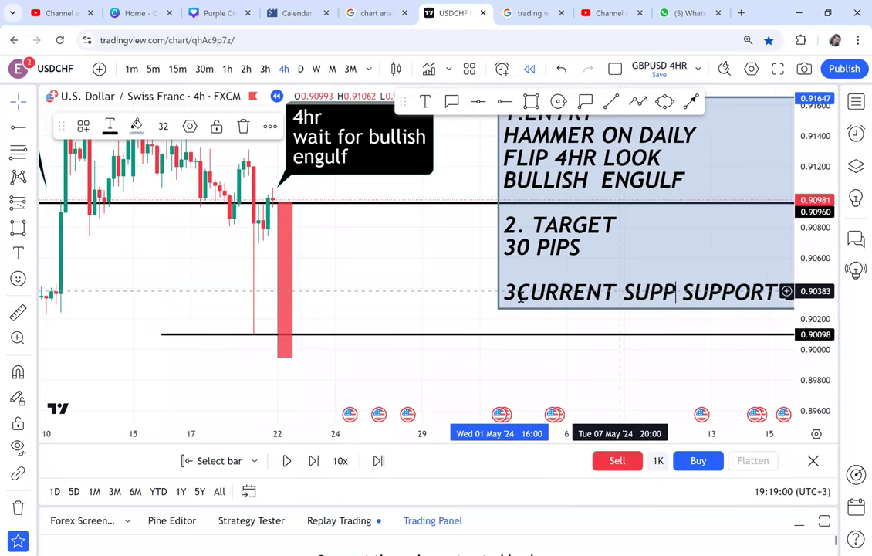
pyautogui.write('ORT')
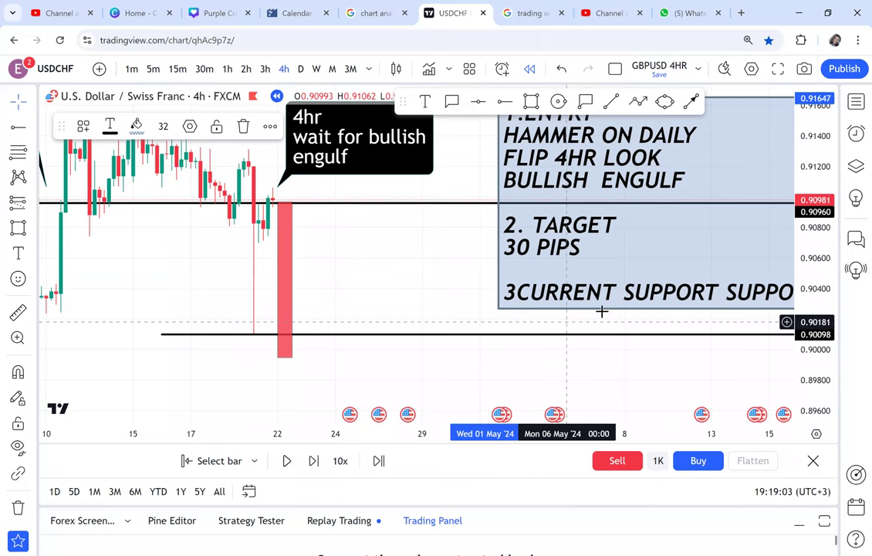
pyautogui.press('BackSpace')
pyautogui.press('BackSpace')
pyautogui.press('BackSpace')
pyautogui.press('BackSpace')
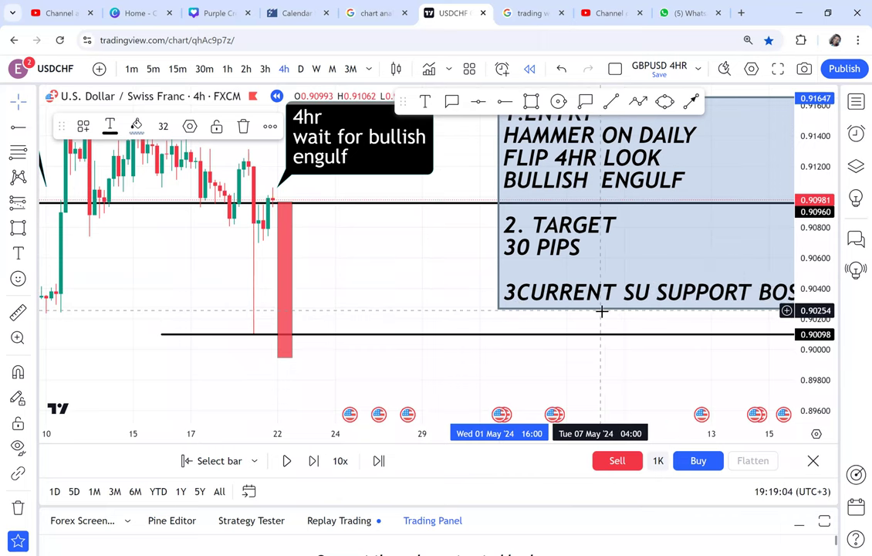
pyautogui.press('BackSpace')
pyautogui.press('BackSpace')
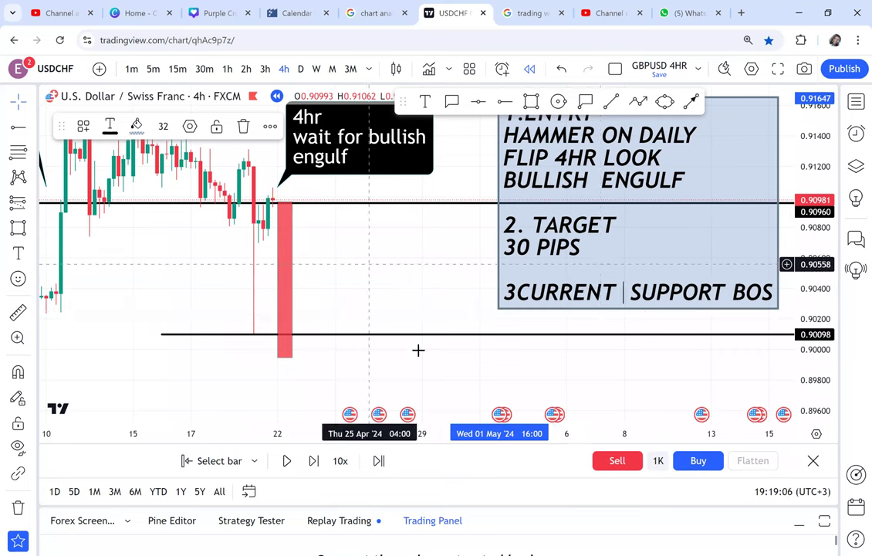
# - Move the "4hr wait for bullish engulf" callout box away from the latest candles to the early April area below the "bos" callout
pyautogui.click(369, 264)
pyautogui.scroll(-5, 414, 347)
pyautogui.moveTo(445, 336); pyautogui.dragTo(436, 335)
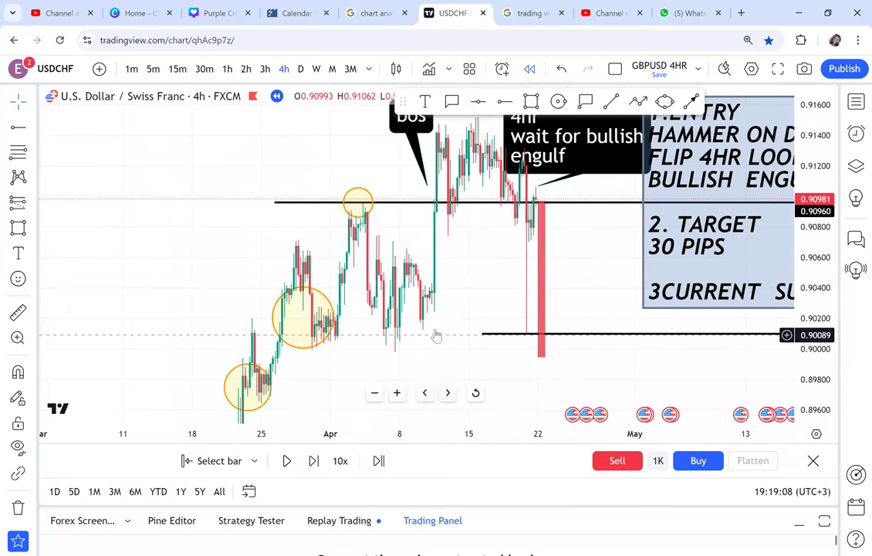
pyautogui.scroll(2, 440, 321)
pyautogui.scroll(2, 438, 212)
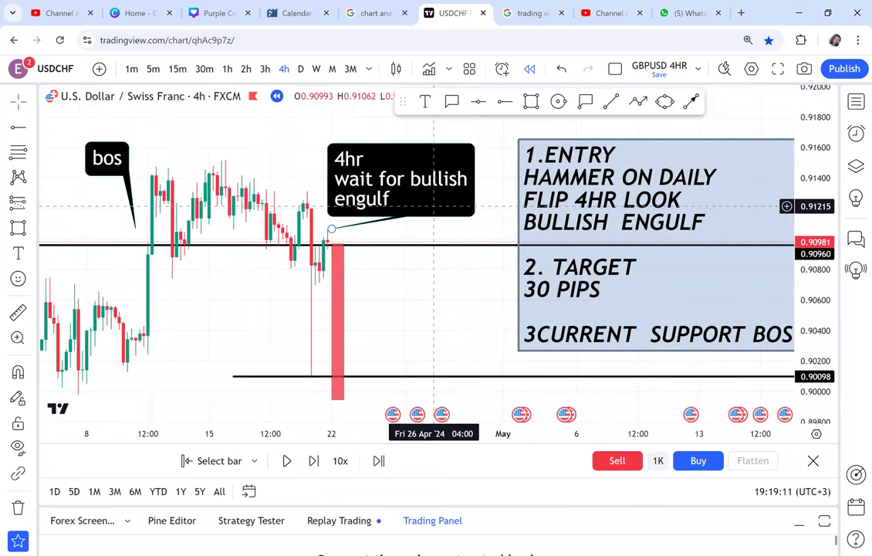
pyautogui.moveTo(434, 206); pyautogui.dragTo(85, 318)
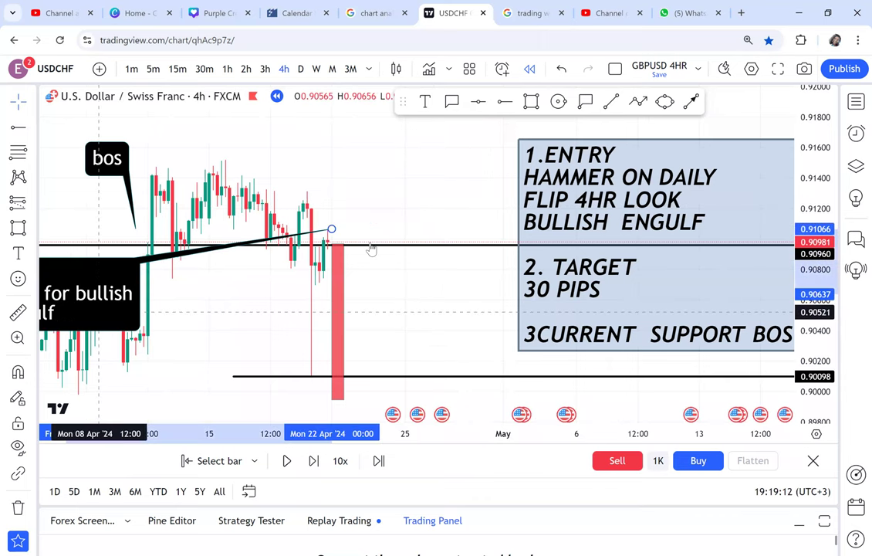
# - Move the horizontal line at 0.90960 down to about 0.89928, below the lowest support line, and delete the red rectangle
pyautogui.click(371, 249)
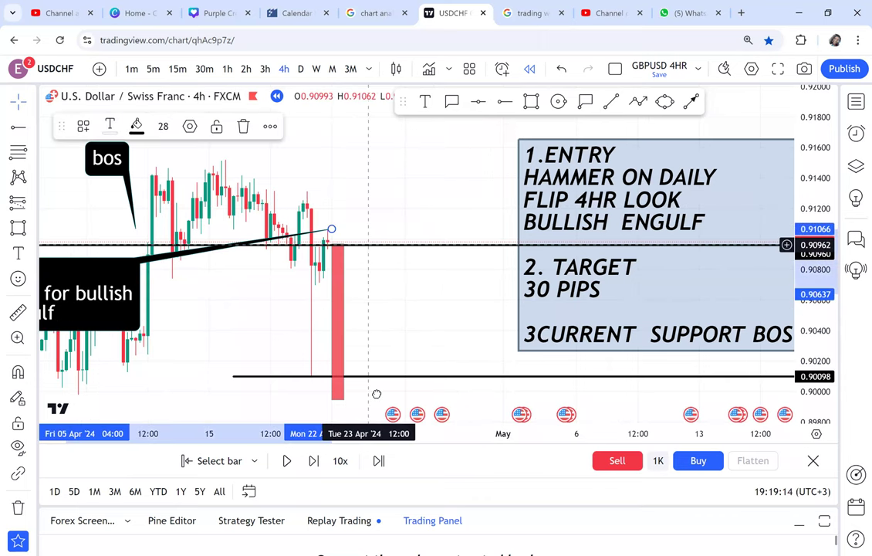
pyautogui.click(343, 349)
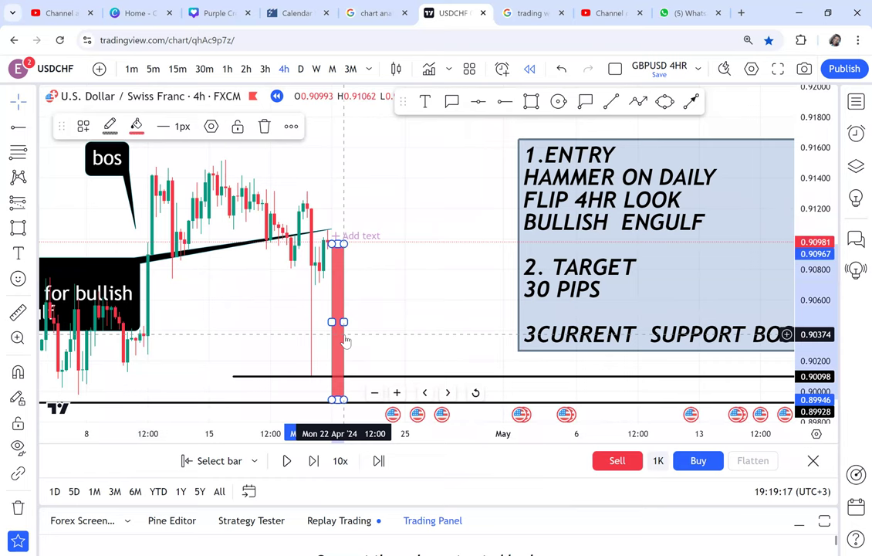
pyautogui.press('Delete')
pyautogui.scroll(3, 154, 222)
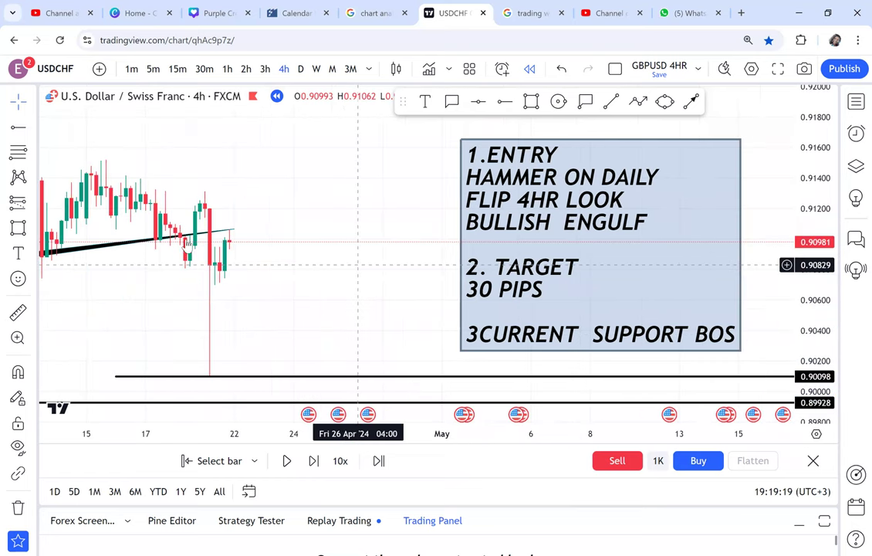
# - Advance the bar replay to complete the next 4-hour candle on 22 Apr '24 and check it for a bullish engulf
pyautogui.click(313, 461)
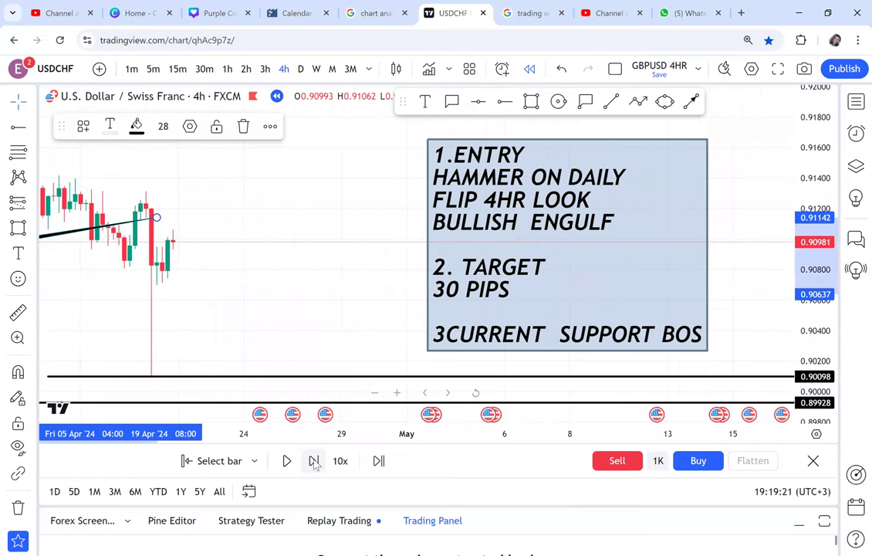
pyautogui.hotkey('shift', 'Right')
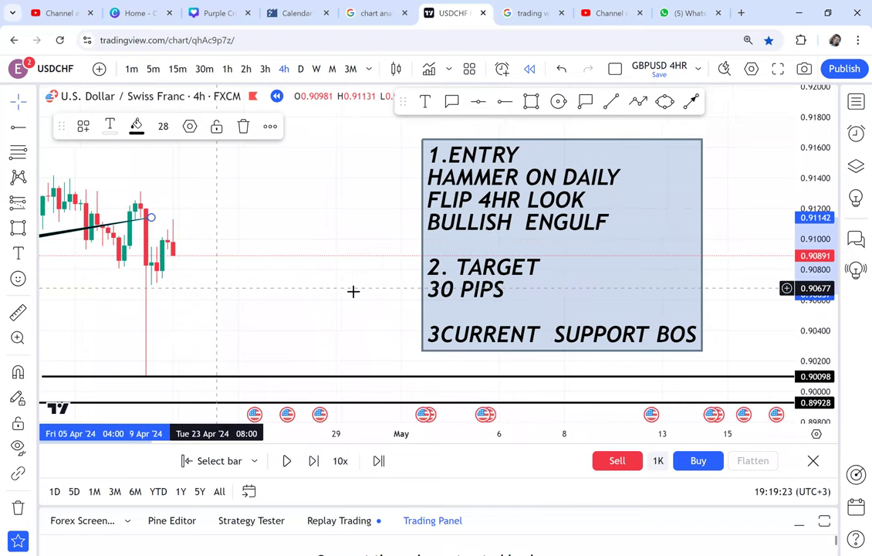
pyautogui.moveTo(294, 284); pyautogui.dragTo(561, 308)
pyautogui.moveTo(793, 305); pyautogui.dragTo(757, 228)
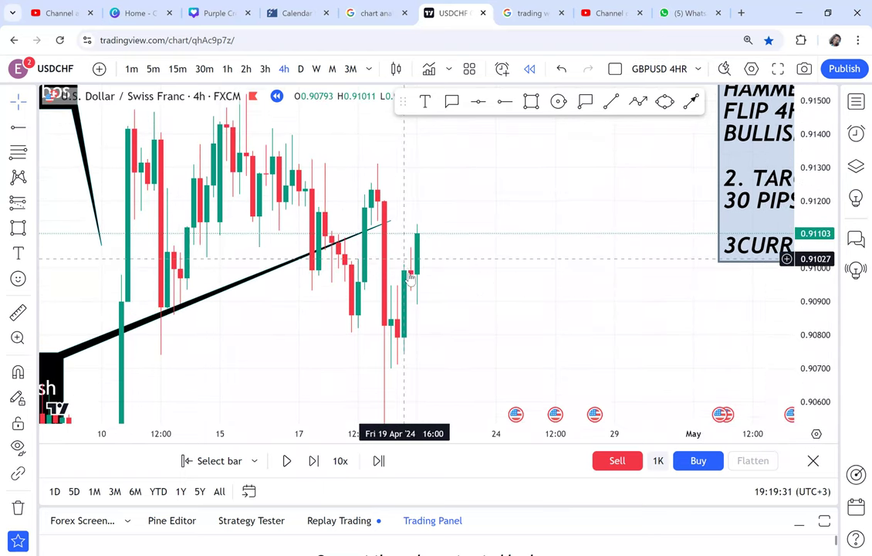
# - Place a horizontal ray starting at 19 Apr '24 at about 0.91065, level with the high of the small candle before the latest one
pyautogui.click(504, 102)
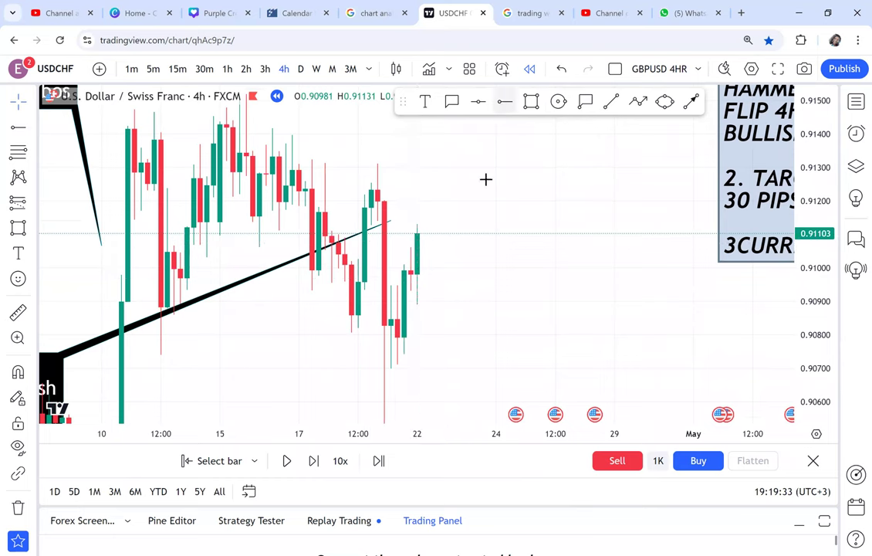
pyautogui.click(375, 246)
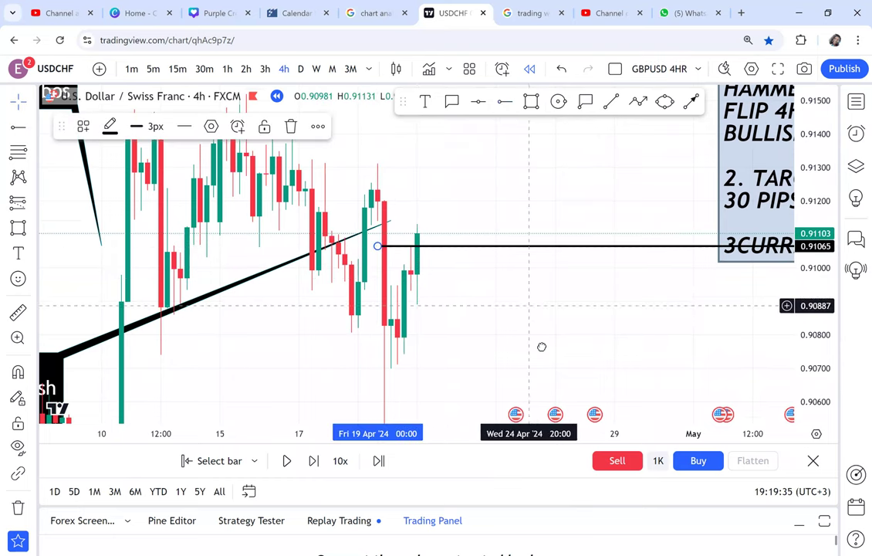
pyautogui.moveTo(819, 271); pyautogui.dragTo(823, 335)
pyautogui.scroll(-2, 617, 287)
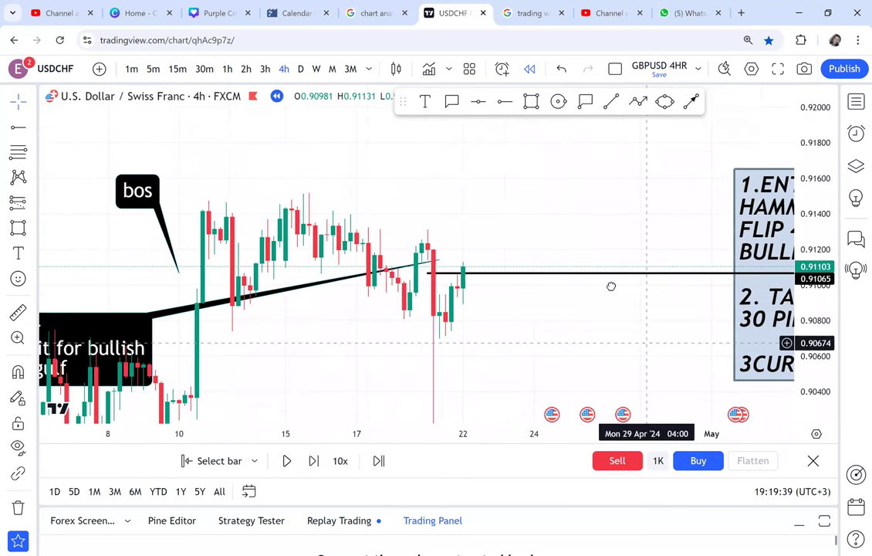
pyautogui.moveTo(595, 263); pyautogui.dragTo(420, 189)
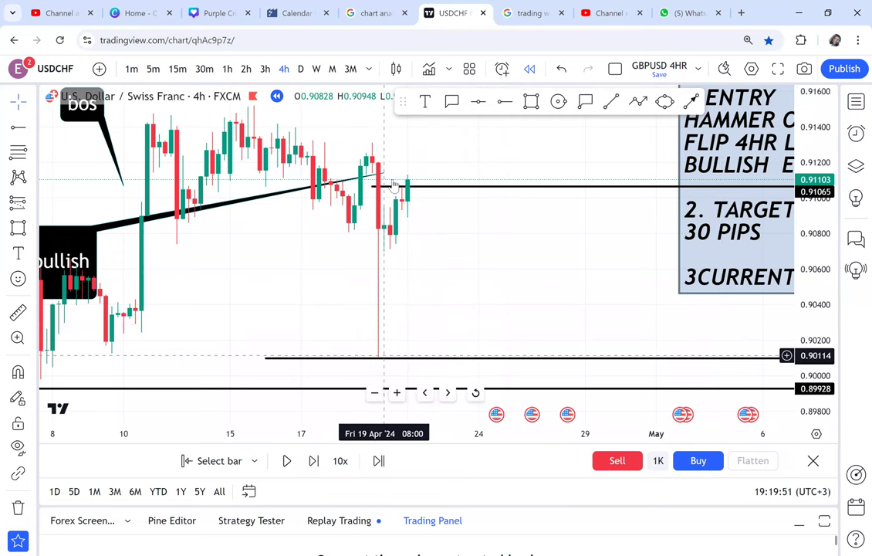
pyautogui.click(531, 101)
pyautogui.click(413, 181)
pyautogui.click(431, 365)
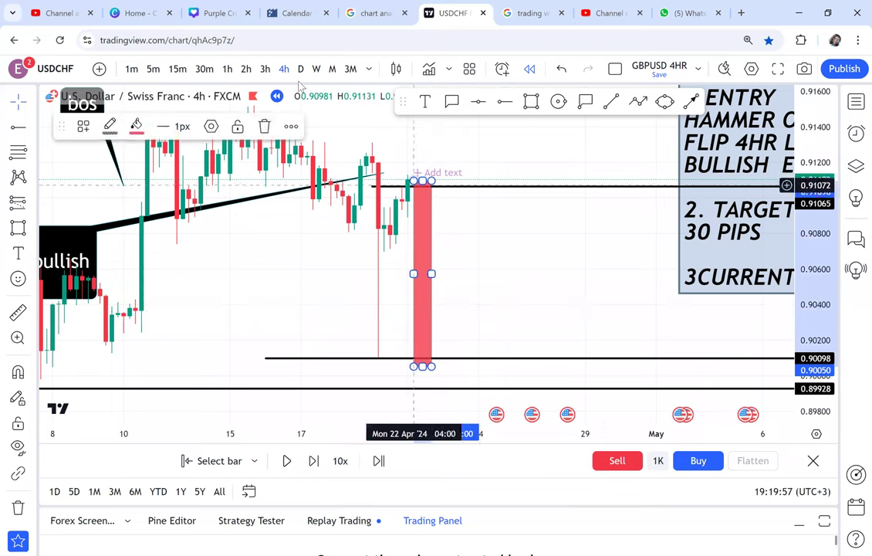
pyautogui.click(232, 116)
# - Measure about 30 pips up from the latest candle's close and mark the target with a horizontal ray at about 0.91423
pyautogui.moveTo(459, 242); pyautogui.dragTo(507, 288)
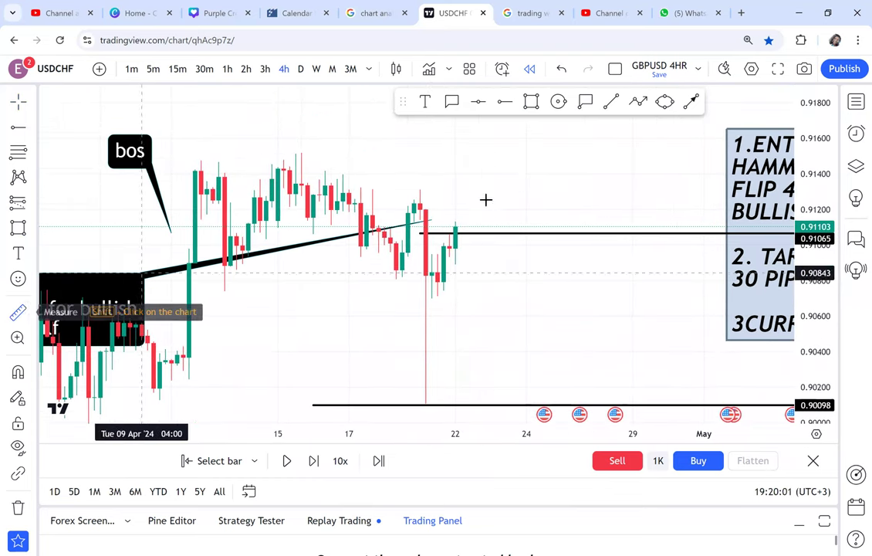
pyautogui.click(451, 212)
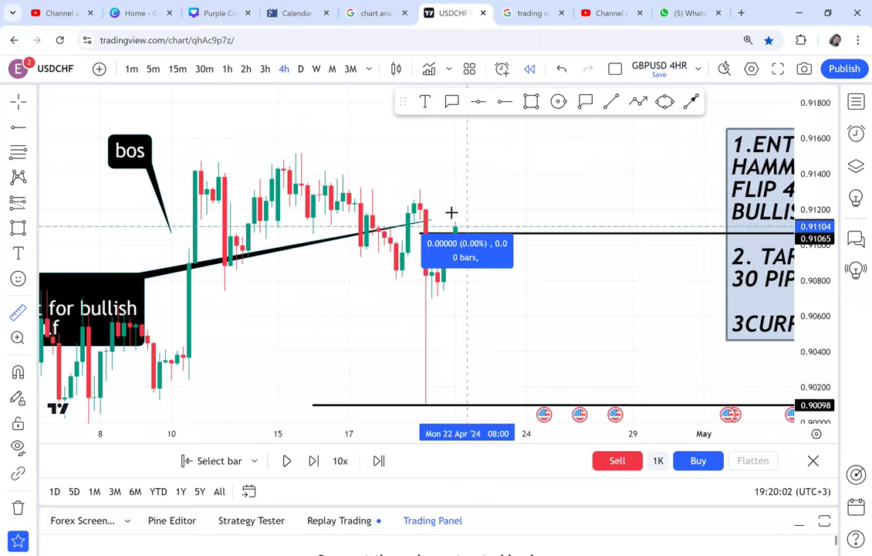
pyautogui.click(437, 171)
pyautogui.click(505, 101)
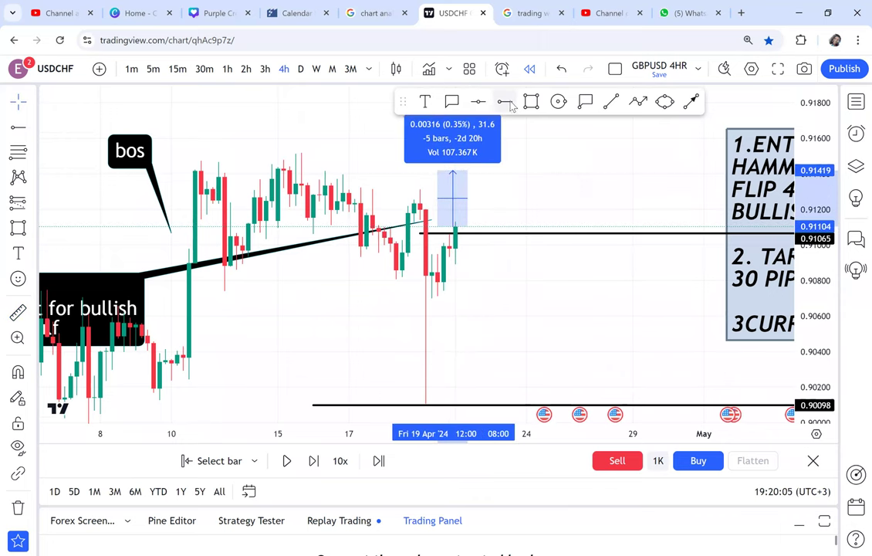
pyautogui.click(367, 169)
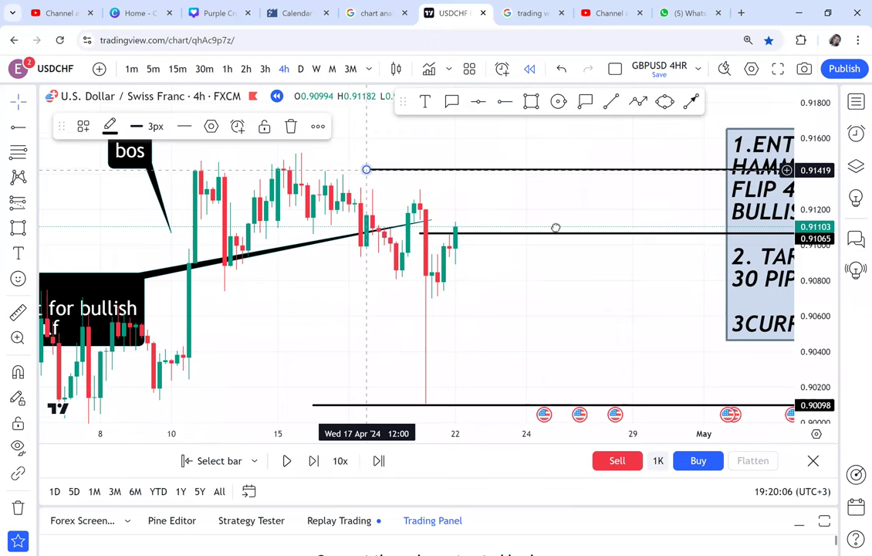
# - Add a long position beside the latest candle with entry at about 0.91112 and target at about 0.91420 on the upper ray
pyautogui.moveTo(124, 179); pyautogui.dragTo(124, 209)
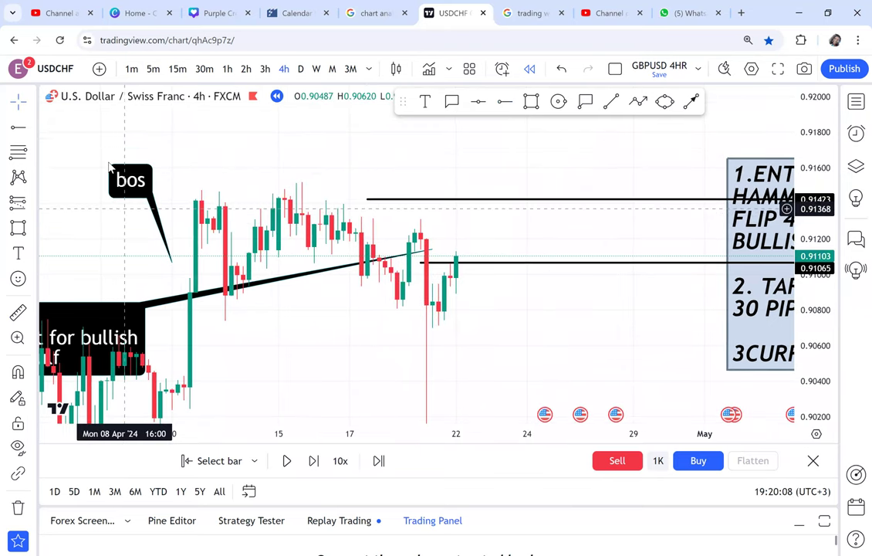
pyautogui.click(18, 151)
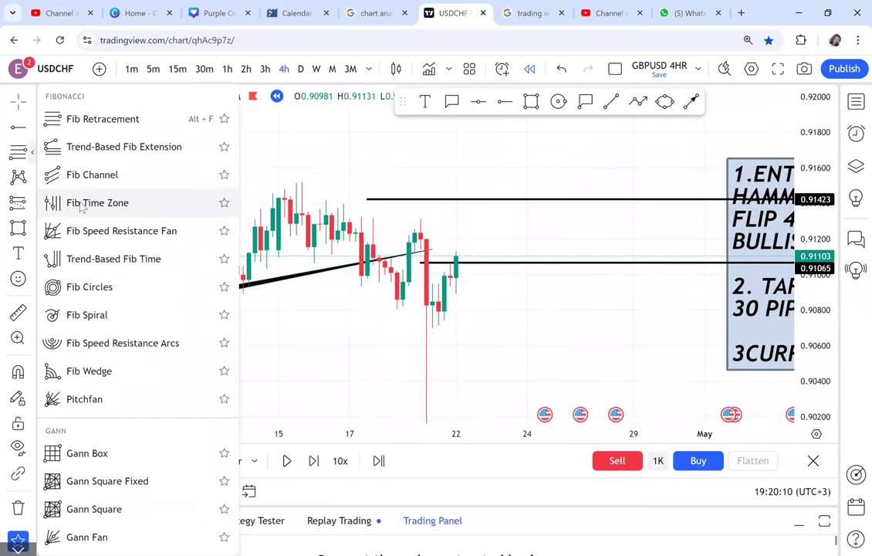
pyautogui.click(32, 203)
pyautogui.click(459, 252)
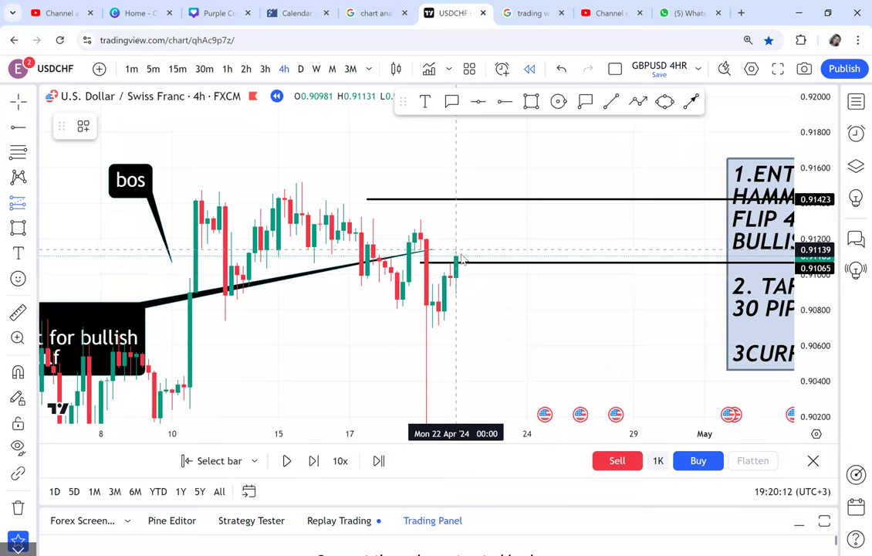
pyautogui.click(460, 199)
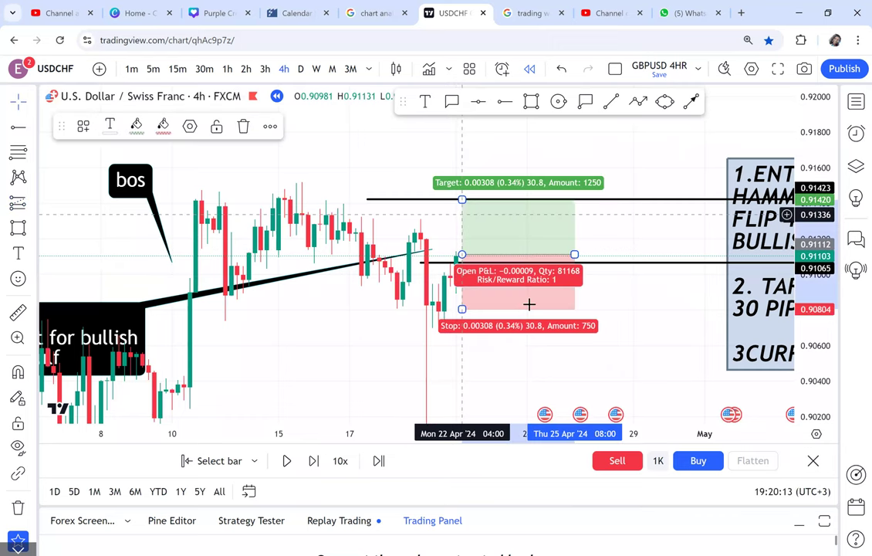
# - Step the bar replay forward through the 4-hour candles to 24 Apr '24, until price reaches the long position's target at 0.91420
pyautogui.click(315, 461)
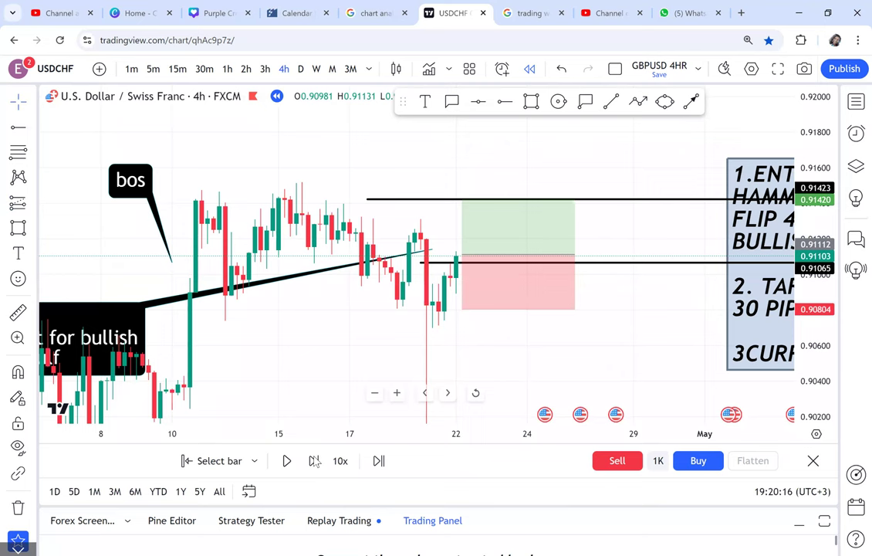
pyautogui.click(315, 460)
pyautogui.click(314, 460)
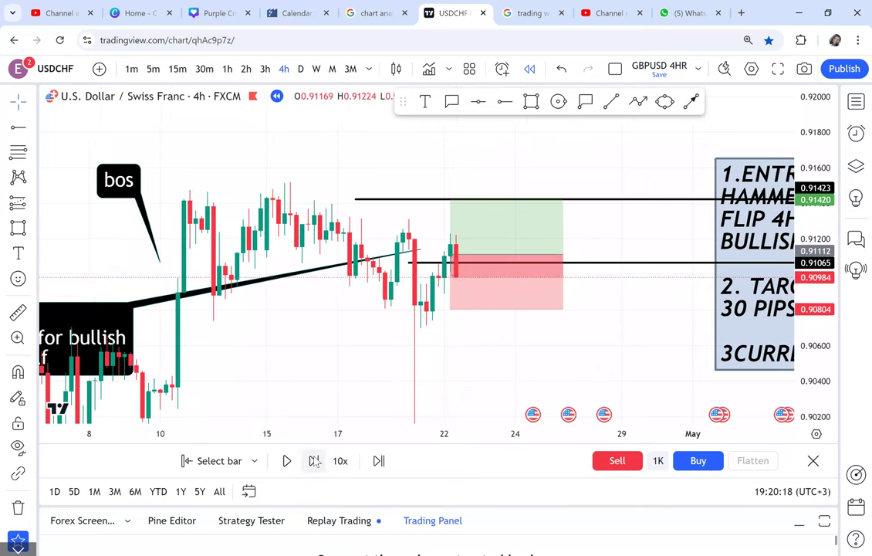
pyautogui.click(315, 461)
pyautogui.click(314, 460)
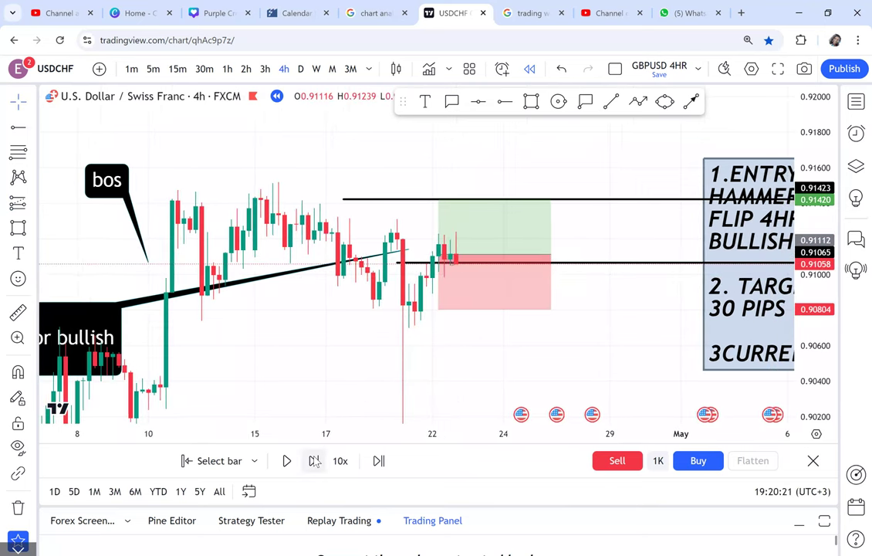
pyautogui.click(315, 461)
pyautogui.click(315, 461)
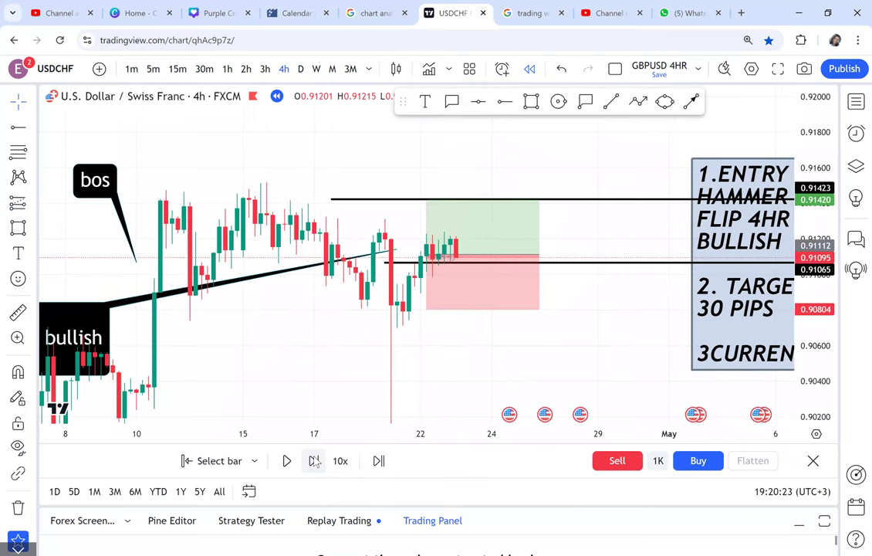
pyautogui.click(315, 461)
pyautogui.click(315, 461)
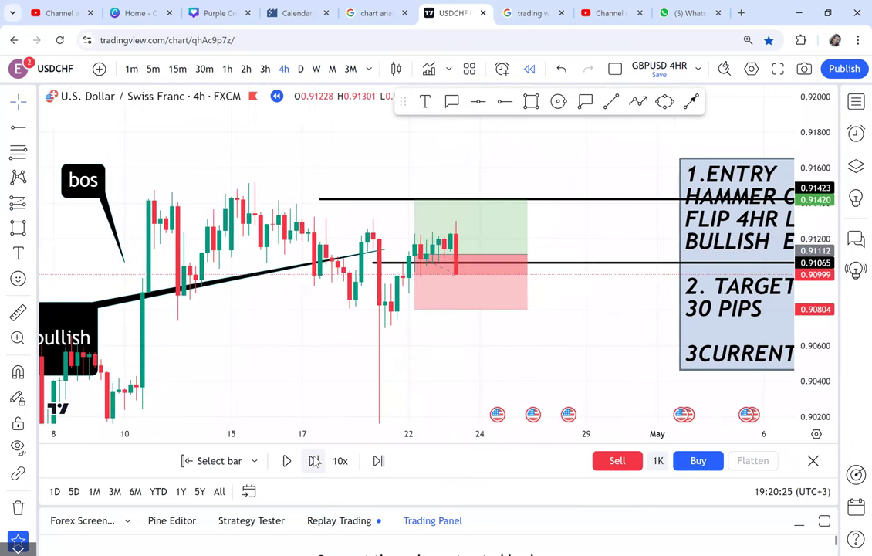
pyautogui.click(315, 461)
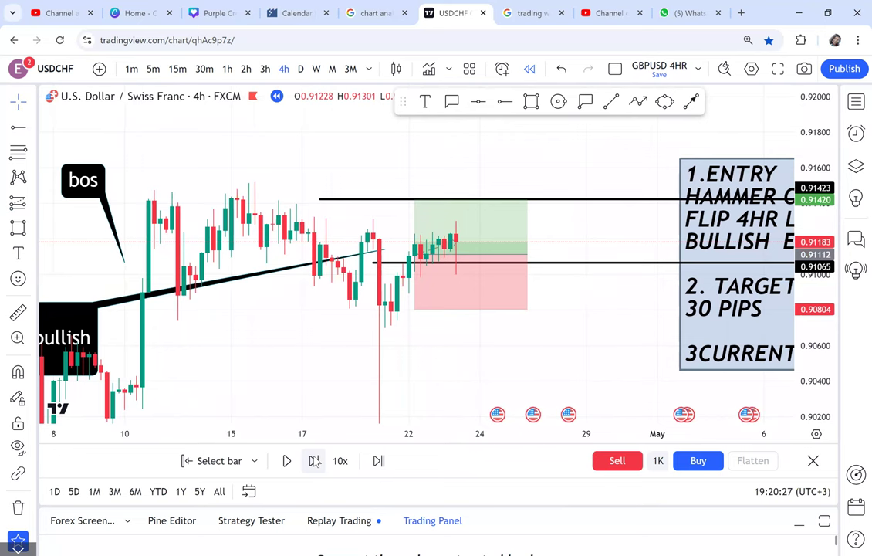
pyautogui.click(314, 460)
pyautogui.click(315, 461)
pyautogui.click(315, 461)
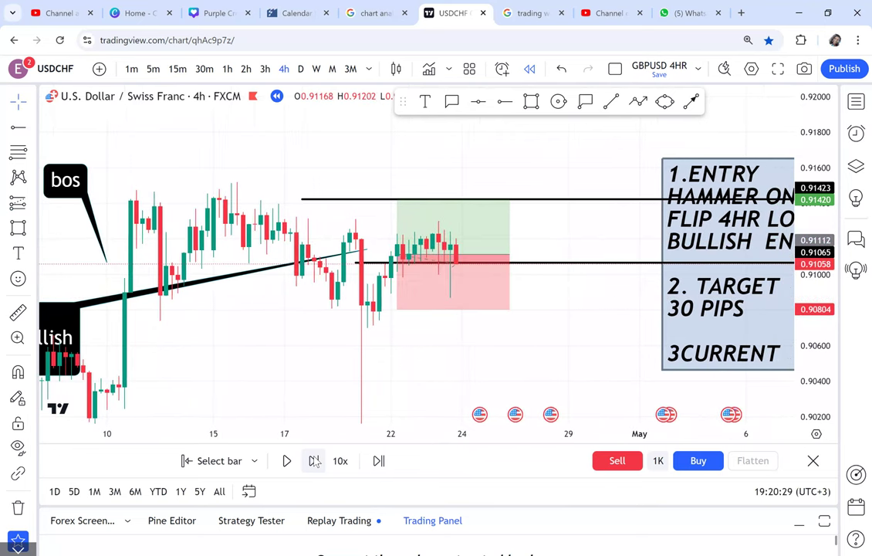
pyautogui.click(314, 461)
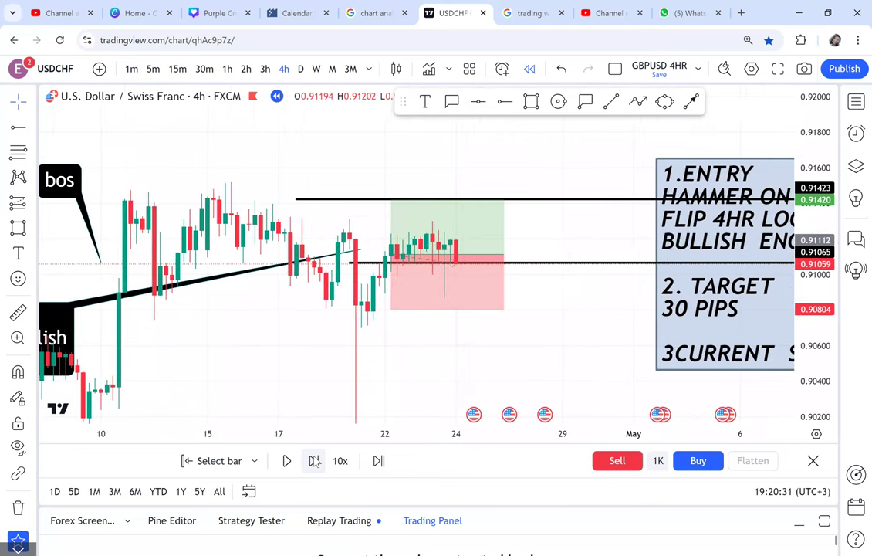
pyautogui.click(315, 461)
pyautogui.moveTo(382, 295)
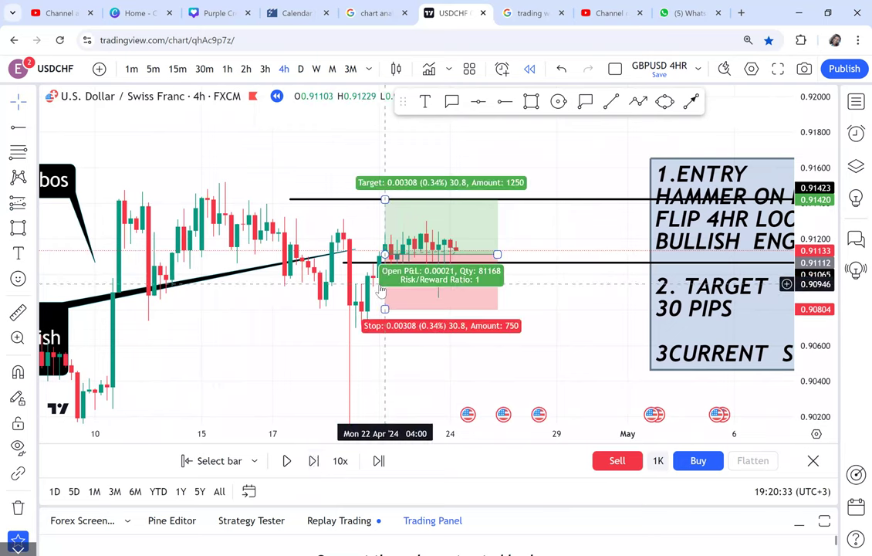
pyautogui.hotkey('shift', 'Right')
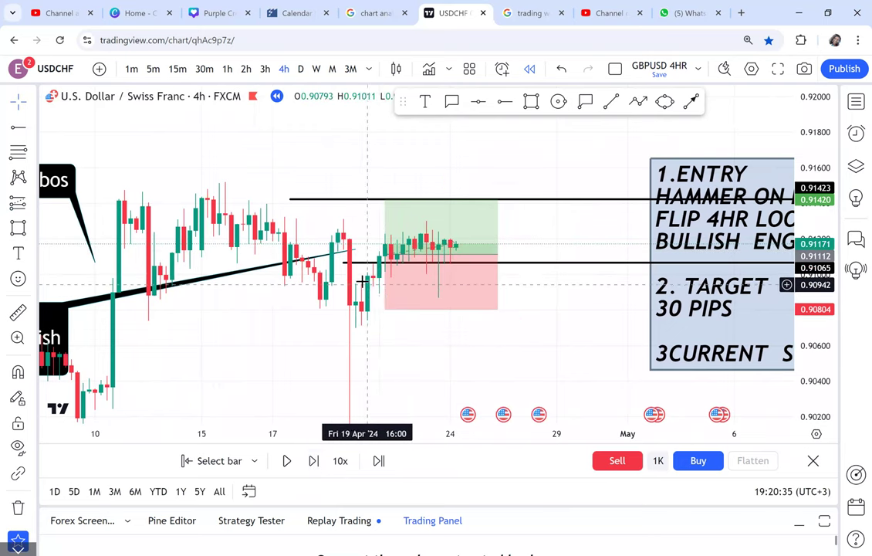
pyautogui.scroll(2, 467, 305)
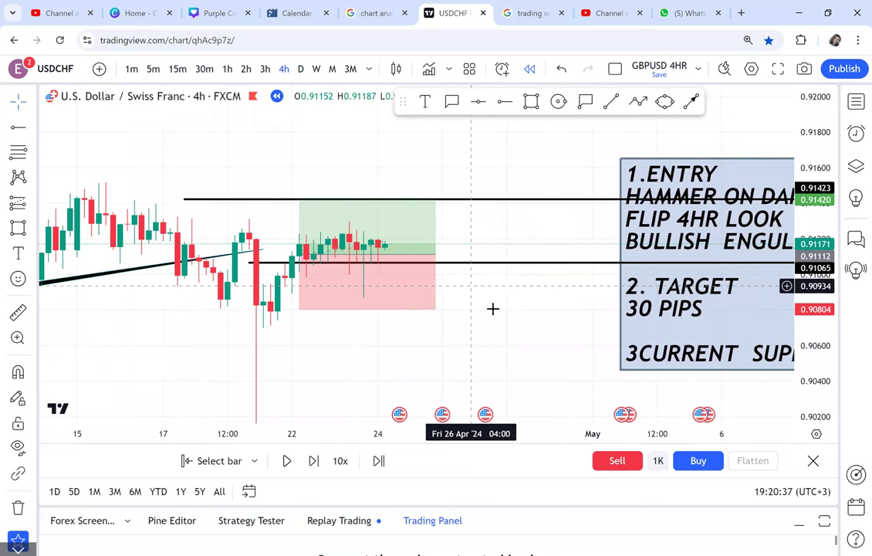
pyautogui.click(314, 460)
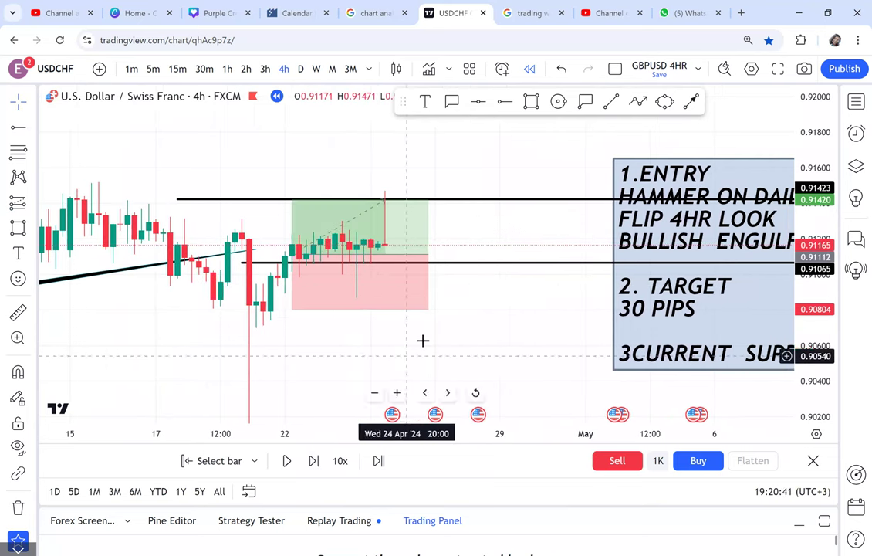
pyautogui.moveTo(463, 247); pyautogui.dragTo(541, 257)
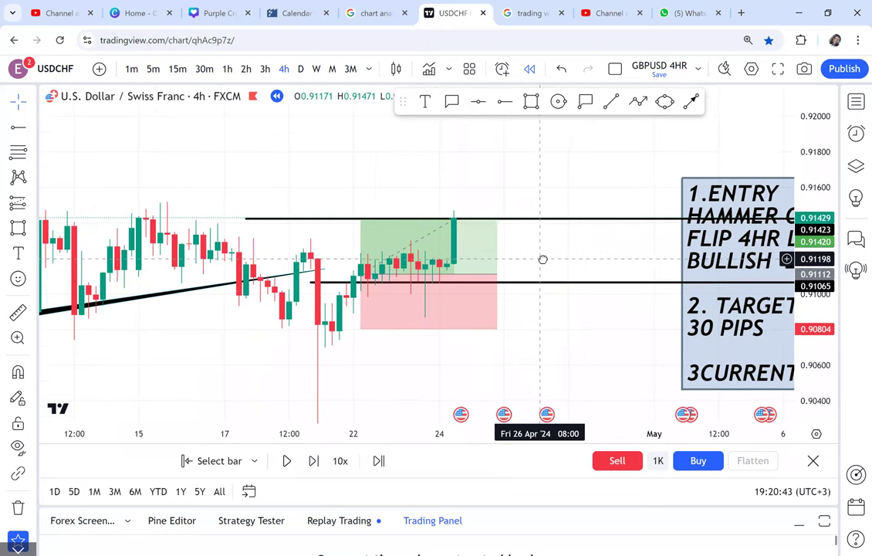
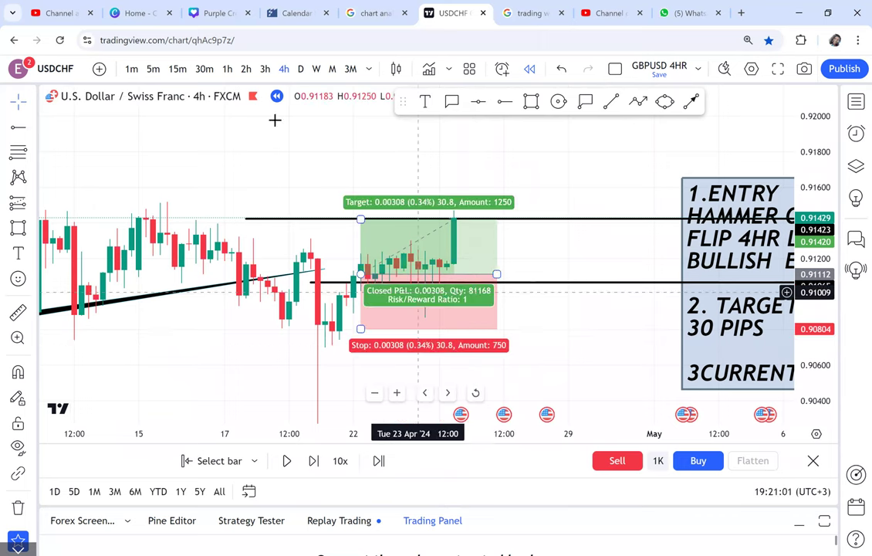
pyautogui.moveTo(360, 274)
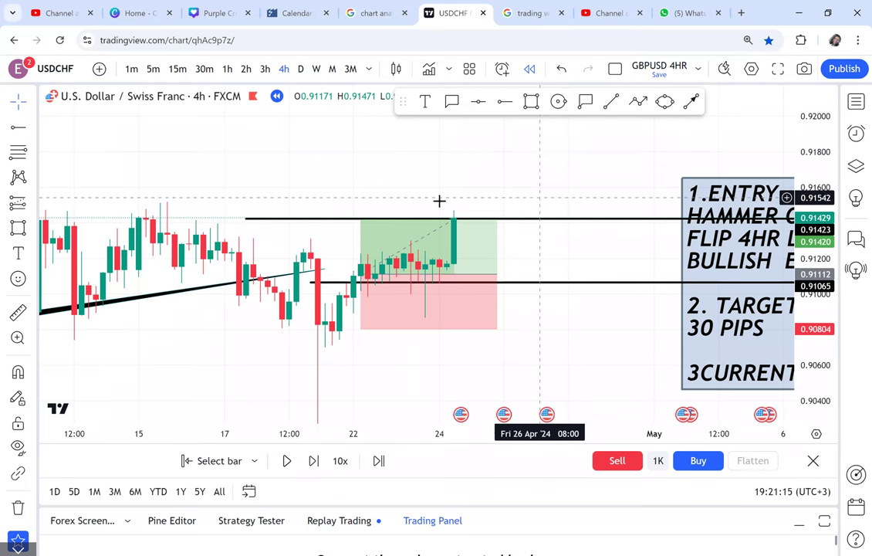
# - Switch the chart to the daily timeframe and restart the bar replay from 1 Feb '24, beside the circled low
pyautogui.click(301, 69)
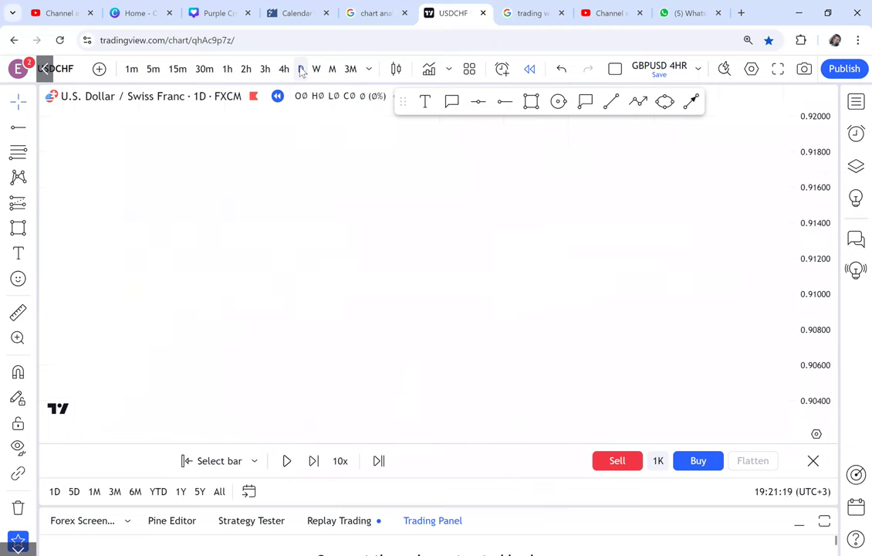
pyautogui.scroll(-5, 486, 339)
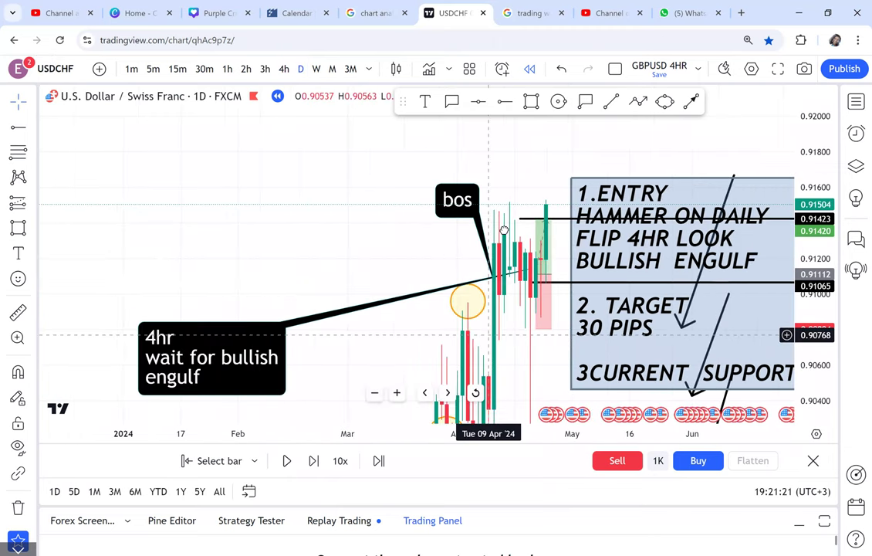
pyautogui.moveTo(498, 250); pyautogui.dragTo(584, 46)
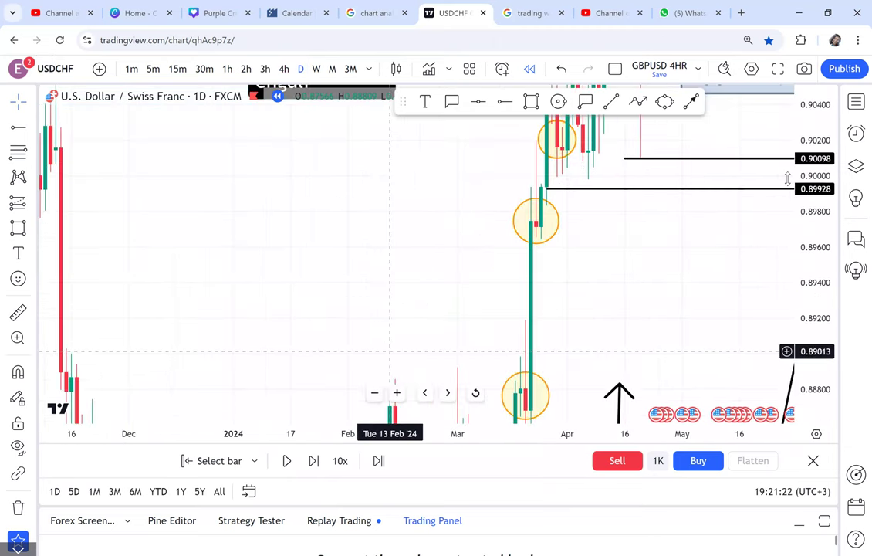
pyautogui.moveTo(391, 351); pyautogui.dragTo(545, 107)
pyautogui.moveTo(787, 207); pyautogui.dragTo(785, 339)
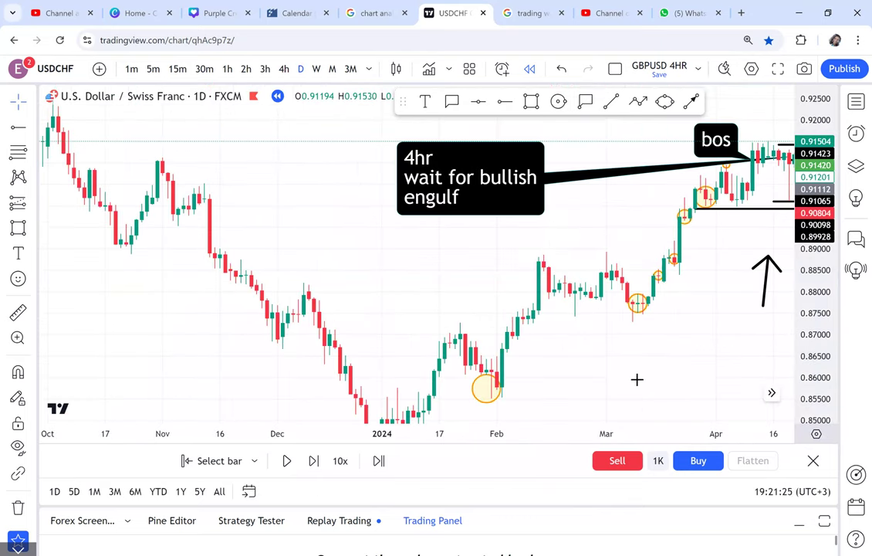
pyautogui.scroll(-3, 637, 376)
pyautogui.hscroll(4, 584, 246)
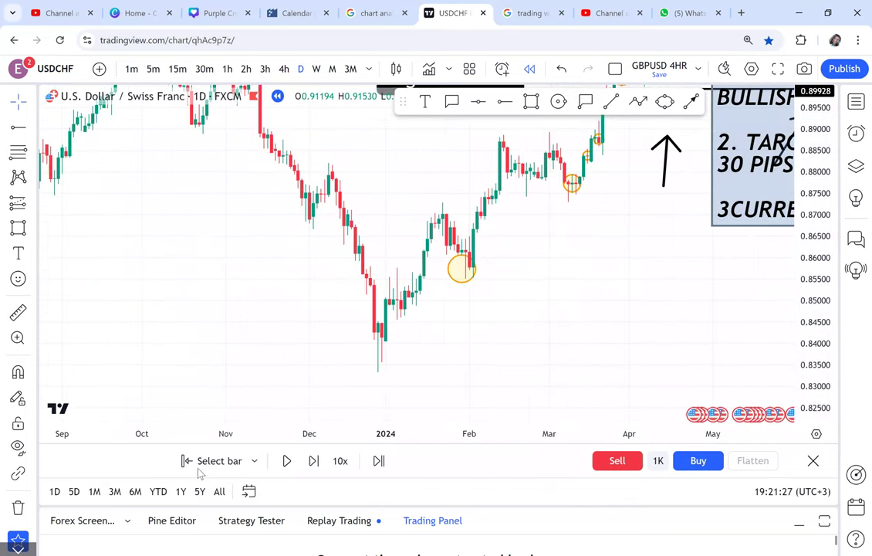
pyautogui.click(210, 461)
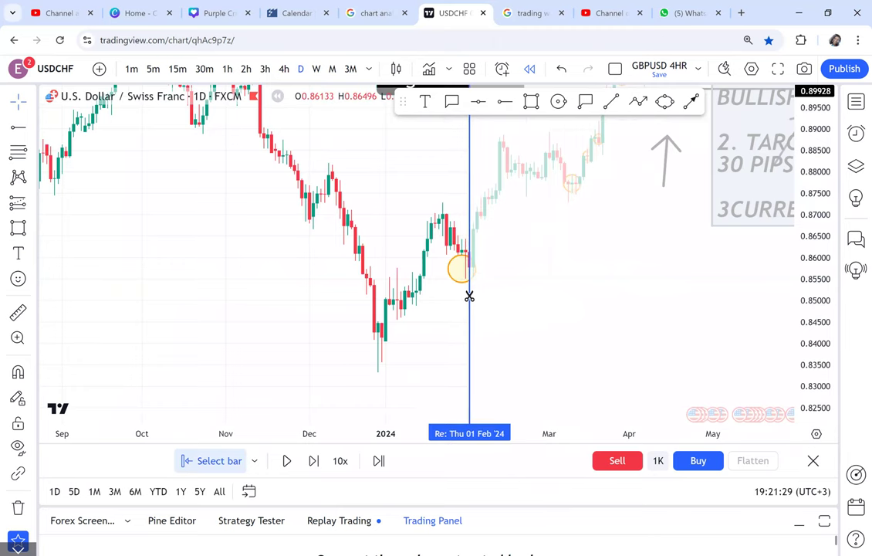
pyautogui.click(469, 295)
# - Center the yellow circle on the latest daily candle's long lower wick and enlarge it to enclose the candle
pyautogui.scroll(5, 467, 298)
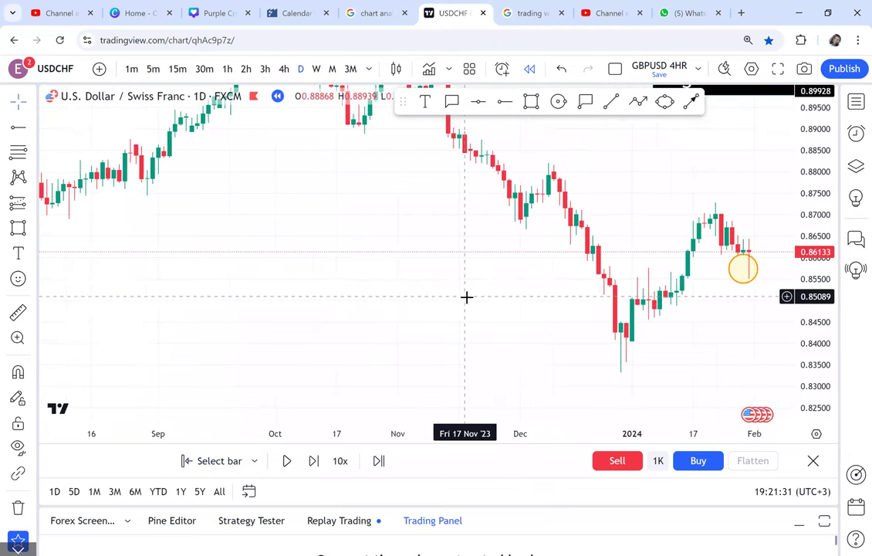
pyautogui.moveTo(632, 327); pyautogui.dragTo(302, 315)
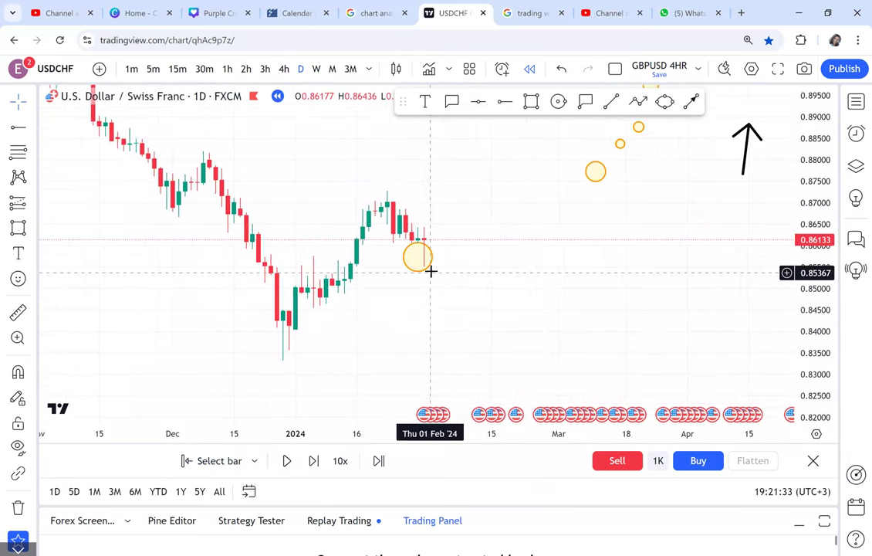
pyautogui.moveTo(430, 261)
pyautogui.mouseDown()
pyautogui.moveTo(436, 253)
pyautogui.moveTo(431, 274)
pyautogui.mouseUp()
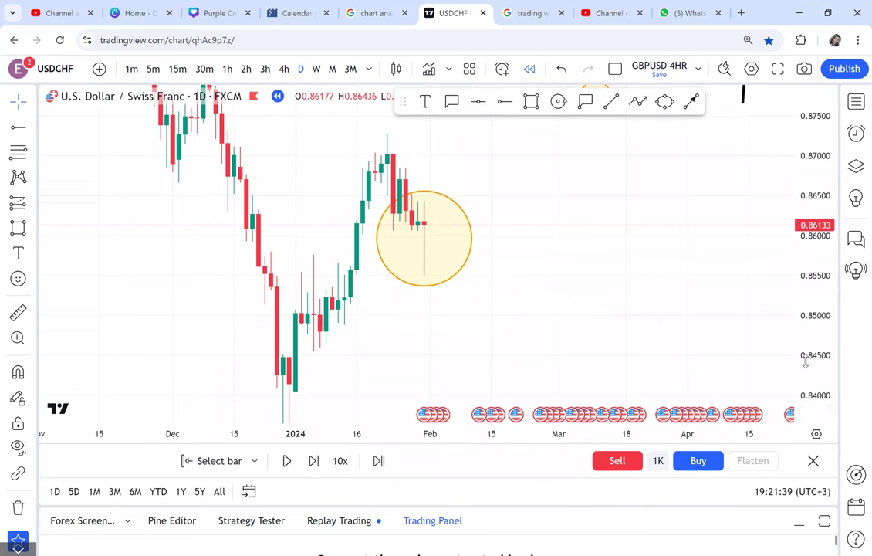
pyautogui.moveTo(806, 358); pyautogui.dragTo(788, 280)
pyautogui.scroll(3, 708, 272)
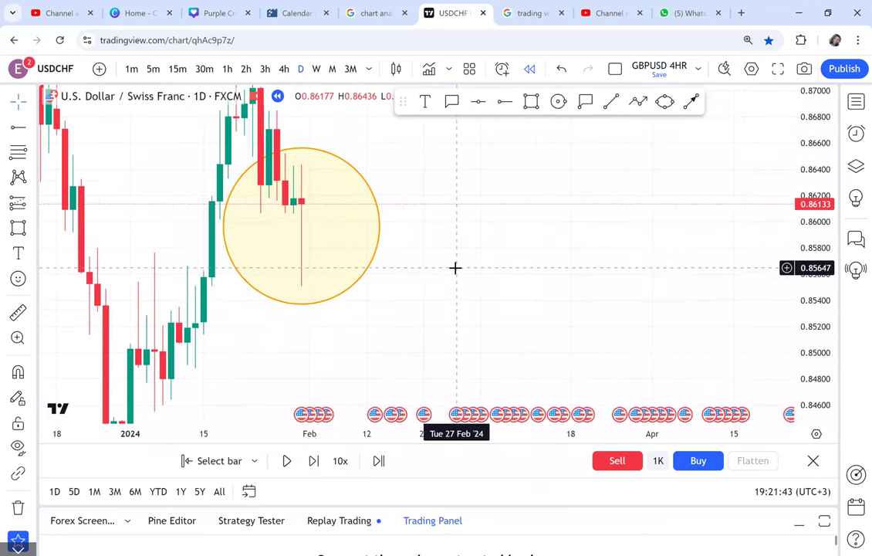
# - Place a horizontal ray starting at 19 Dec '23 at about 0.85788, crossing the latest daily candle's lower wick
pyautogui.scroll(-2, 728, 265)
pyautogui.moveTo(811, 207); pyautogui.dragTo(800, 347)
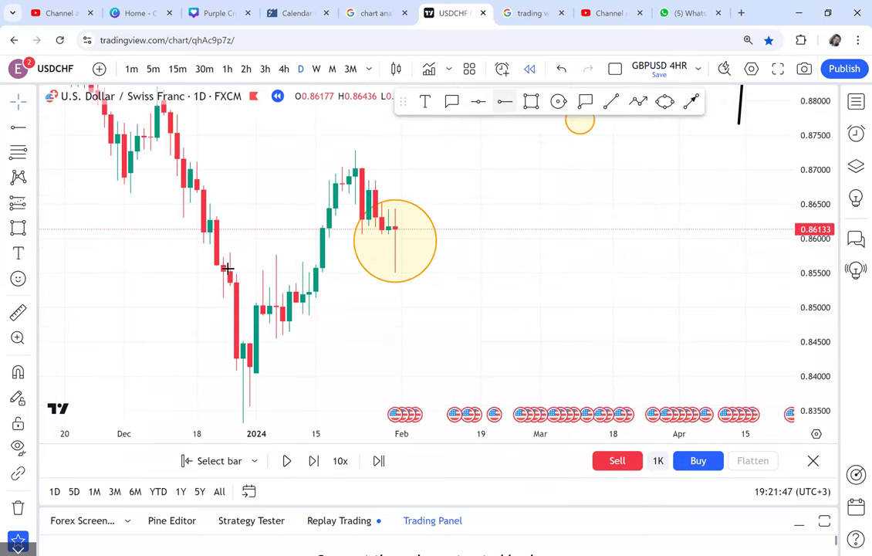
pyautogui.click(200, 254)
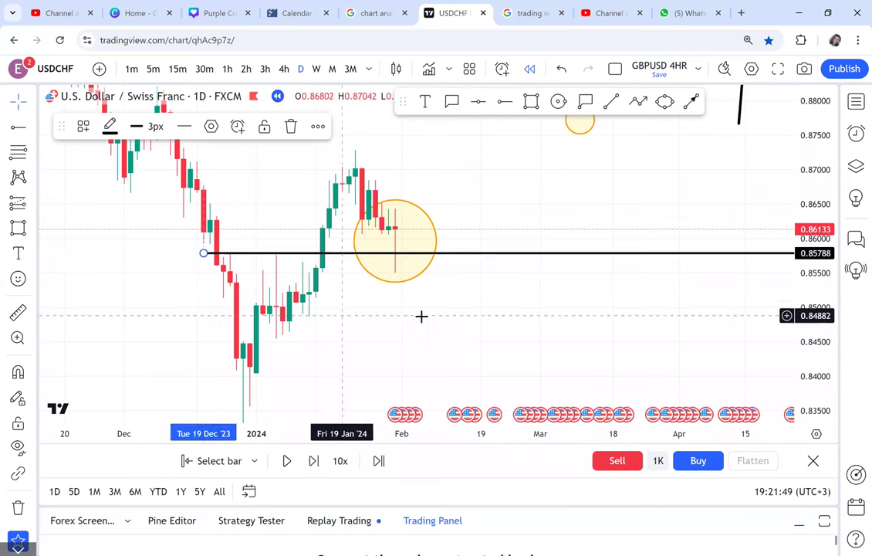
pyautogui.scroll(-1, 486, 313)
pyautogui.scroll(-2, 496, 316)
pyautogui.moveTo(487, 317); pyautogui.dragTo(400, 294)
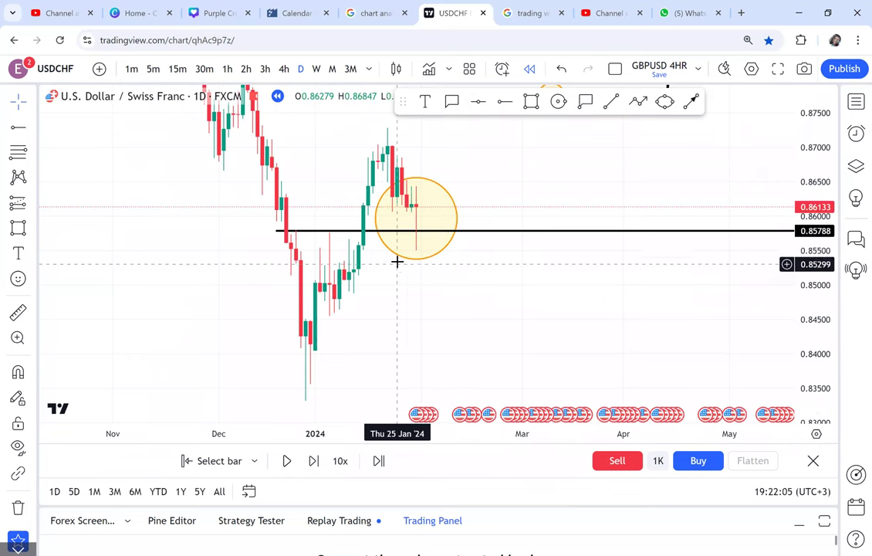
# - Move the yellow circle to the early January '24 wick high that touches the ray, and shrink it around that high
pyautogui.moveTo(402, 261); pyautogui.dragTo(638, 272)
pyautogui.moveTo(474, 203); pyautogui.dragTo(413, 262)
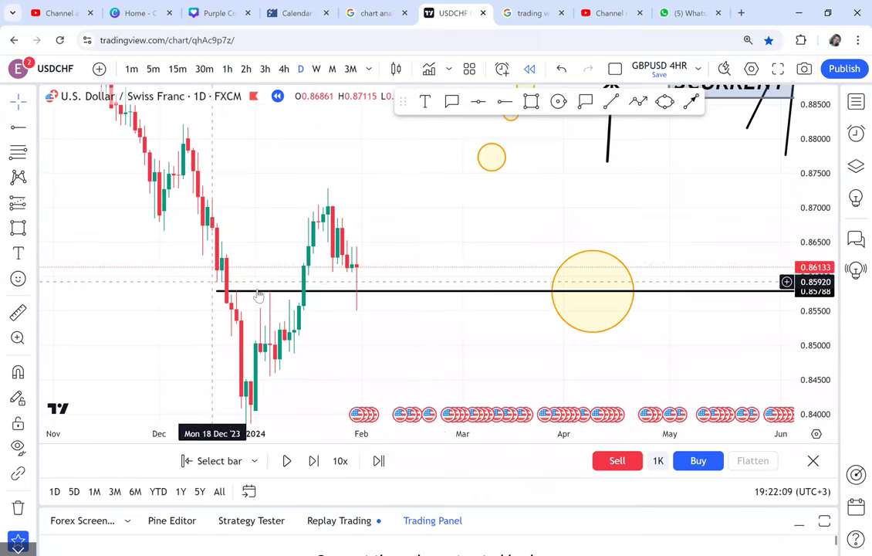
pyautogui.click(592, 319)
pyautogui.moveTo(592, 319); pyautogui.dragTo(279, 303)
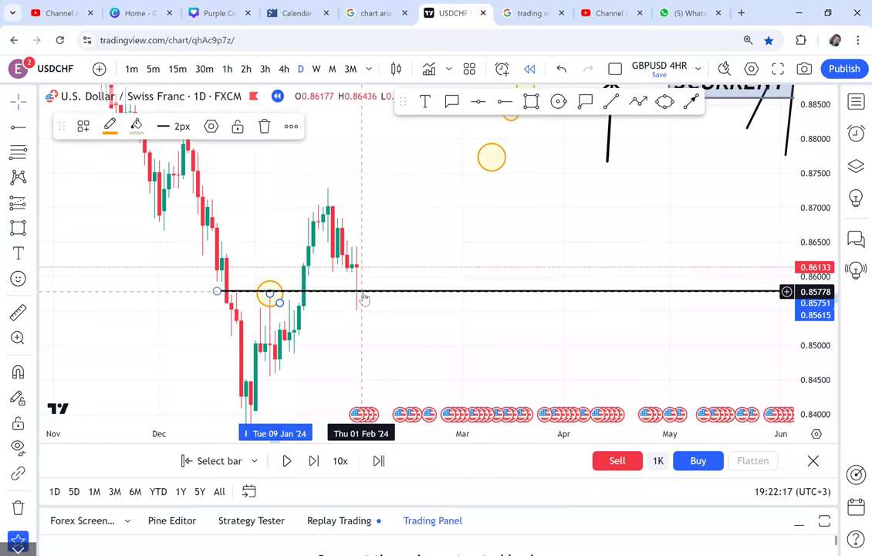
# - Switch the chart to the 4-hour timeframe and examine the latest candles around the horizontal ray at 0.85788
pyautogui.scroll(2, 355, 263)
pyautogui.moveTo(340, 270); pyautogui.dragTo(400, 233)
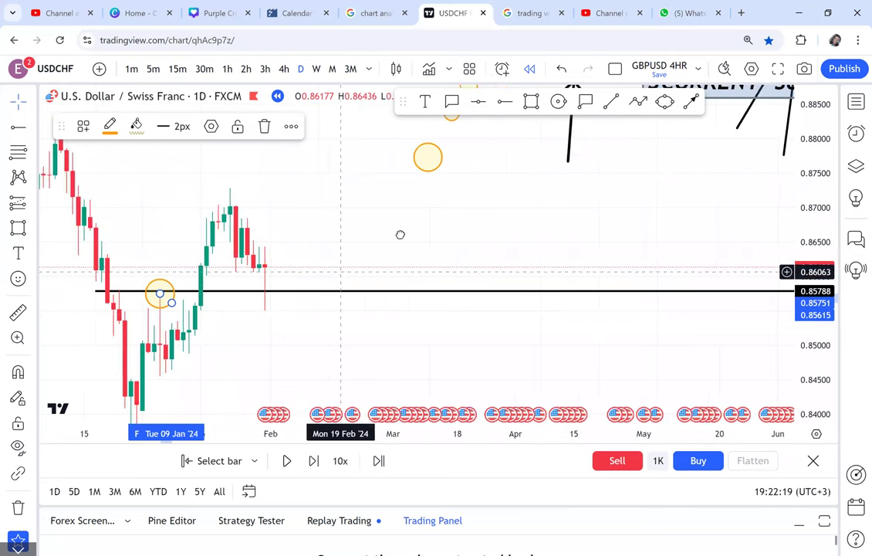
pyautogui.click(284, 69)
pyautogui.scroll(-3, 454, 273)
pyautogui.moveTo(522, 215); pyautogui.dragTo(492, 234)
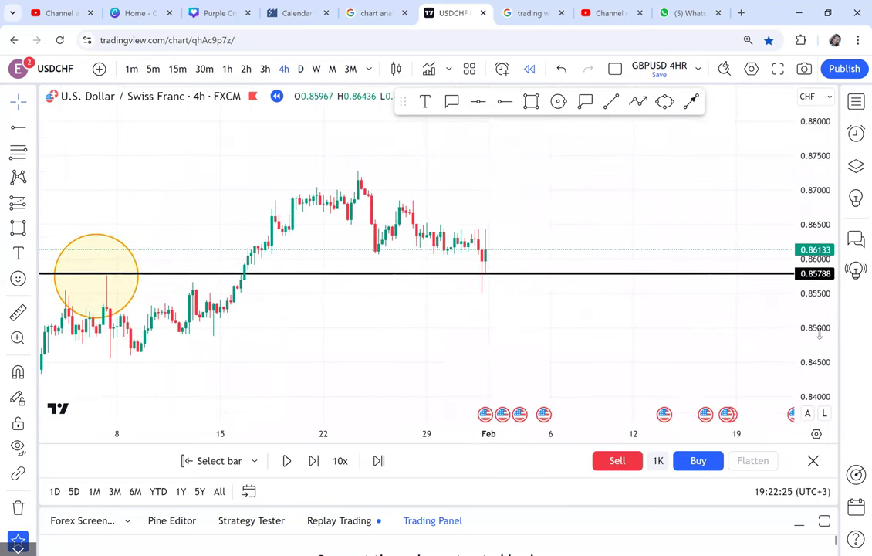
pyautogui.moveTo(792, 202); pyautogui.dragTo(781, 184)
pyautogui.scroll(4, 723, 185)
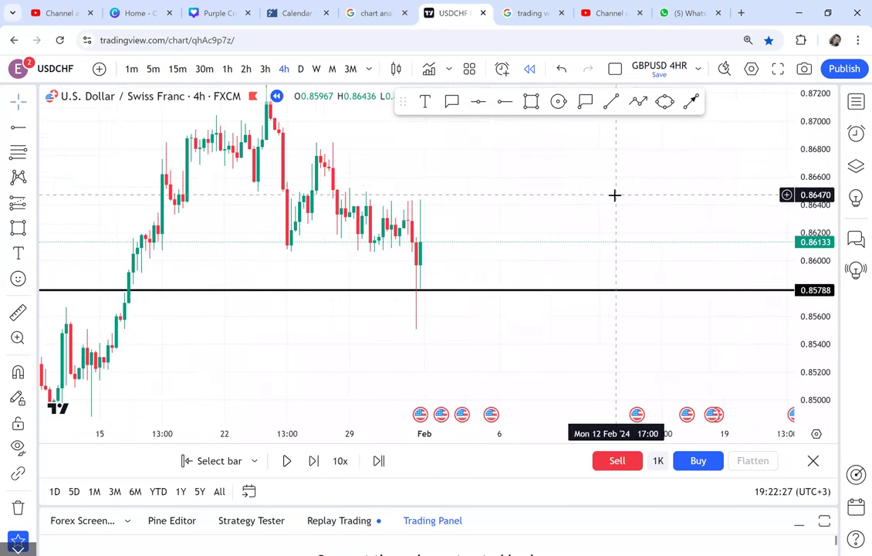
pyautogui.moveTo(619, 234); pyautogui.dragTo(594, 268)
pyautogui.scroll(2, 432, 302)
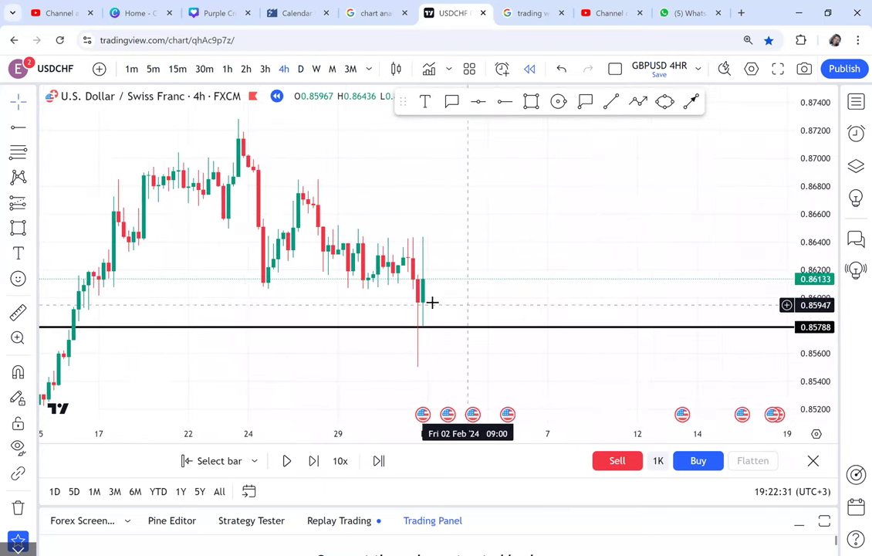
pyautogui.scroll(-2, 530, 288)
pyautogui.moveTo(531, 287); pyautogui.dragTo(462, 262)
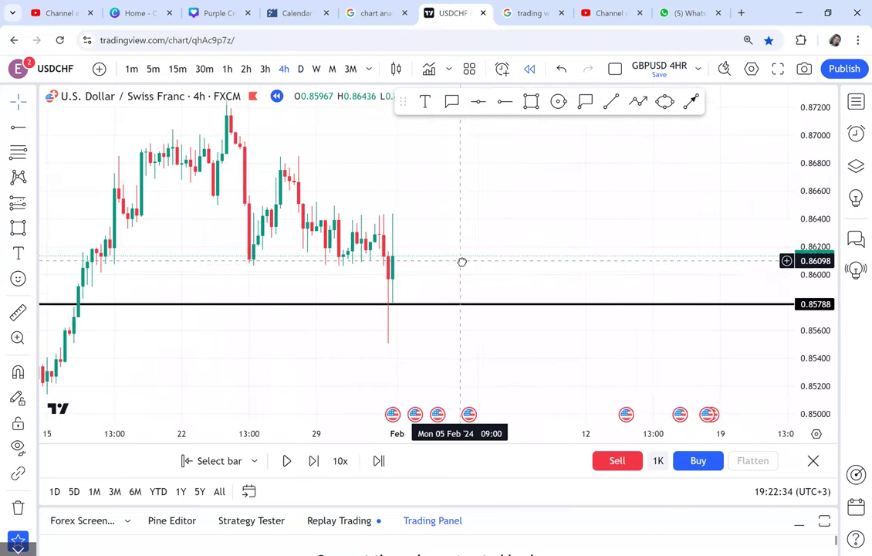
# - Advance the 4-hour replay and place a horizontal ray starting 29 Jan '24 at 0.85509, on the latest long lower wick's low
pyautogui.click(315, 462)
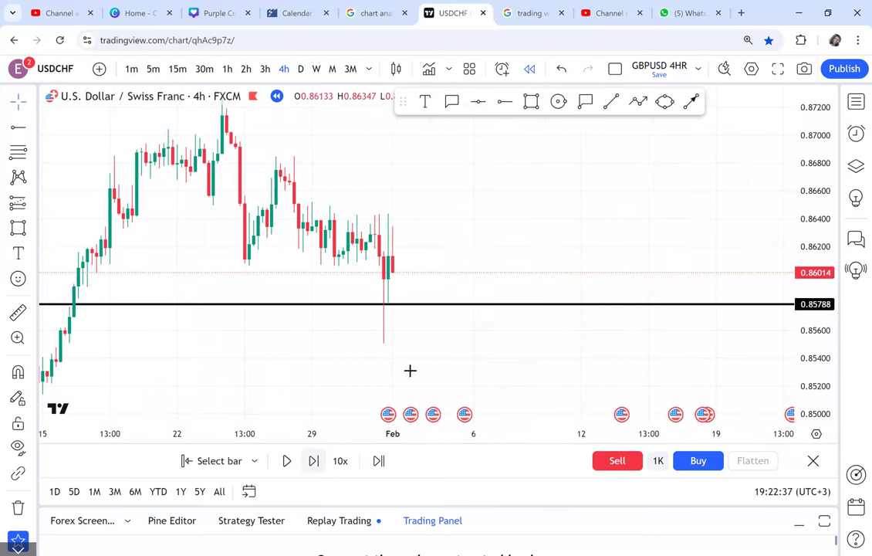
pyautogui.click(504, 102)
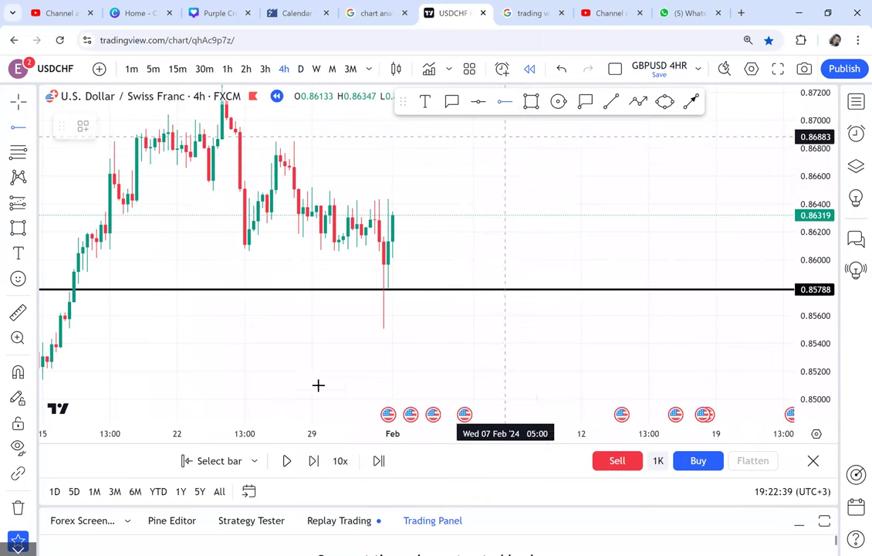
pyautogui.click(329, 328)
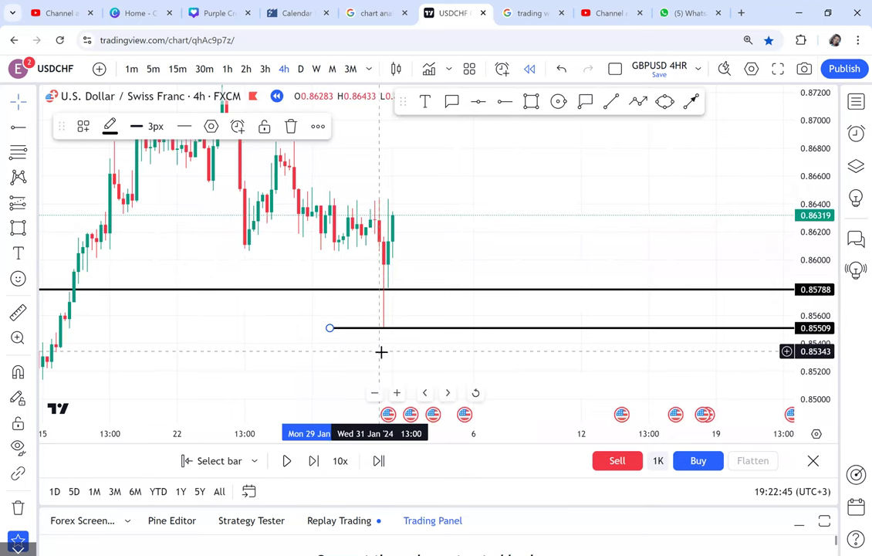
# - Advance the 4-hour replay candle by candle until a bullish engulfing candle closes above the 0.85788 ray on 2 Feb '24
pyautogui.click(314, 461)
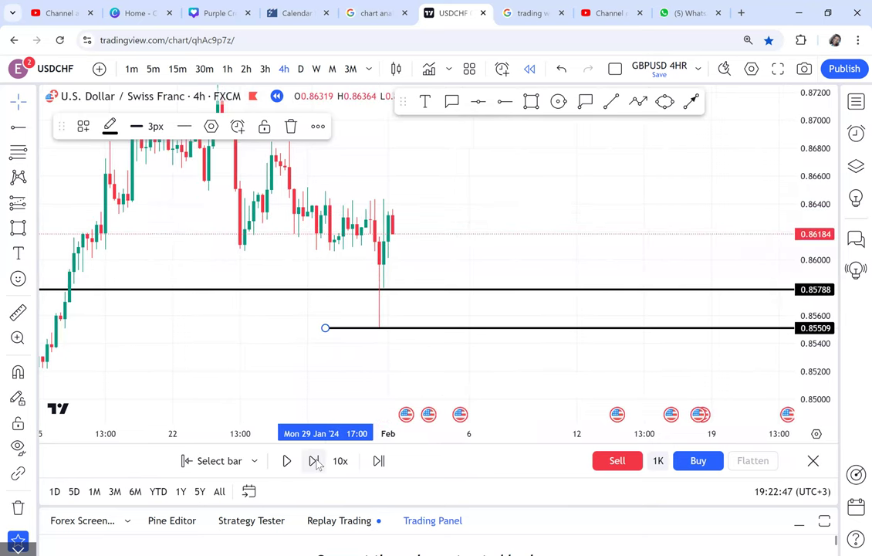
pyautogui.click(314, 460)
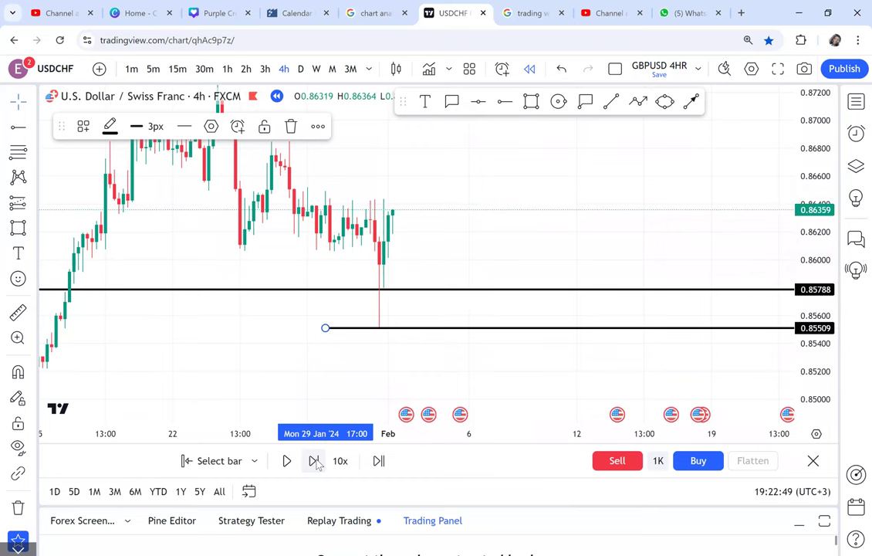
pyautogui.click(314, 460)
pyautogui.click(315, 461)
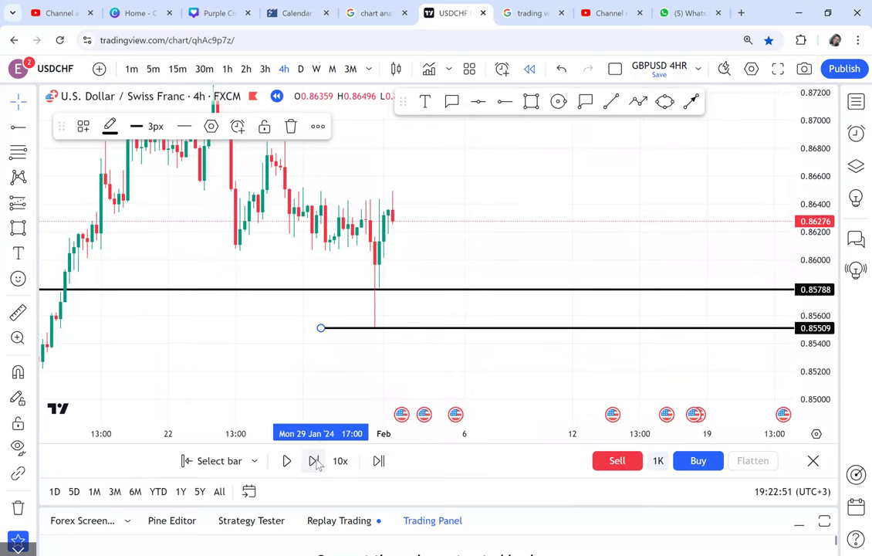
pyautogui.click(314, 460)
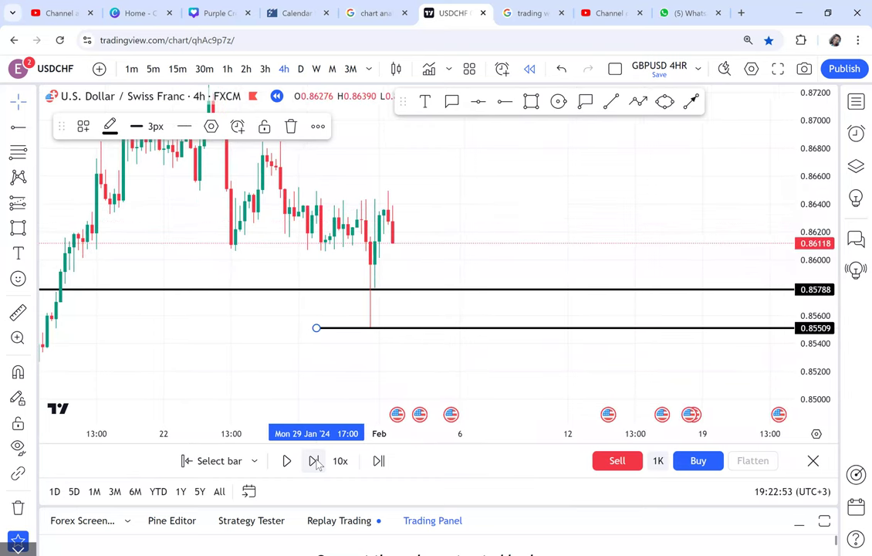
pyautogui.click(314, 460)
pyautogui.click(314, 461)
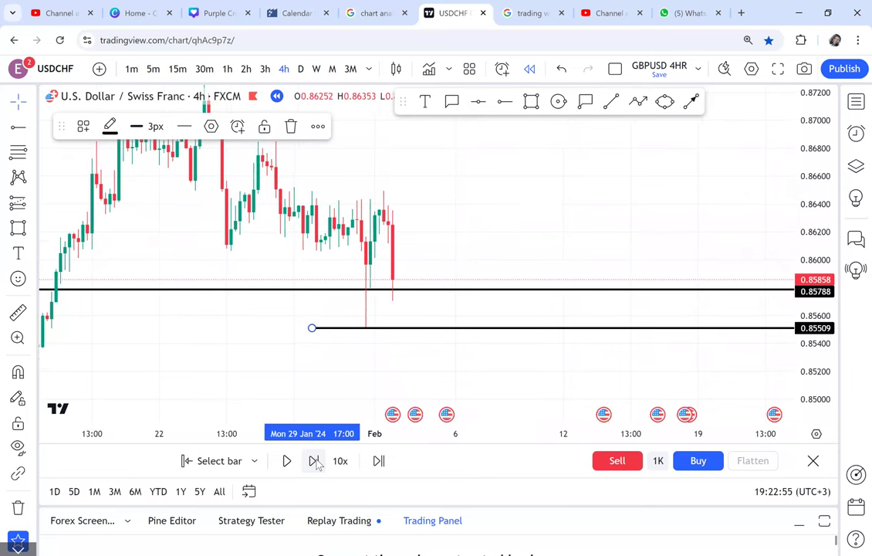
pyautogui.click(314, 461)
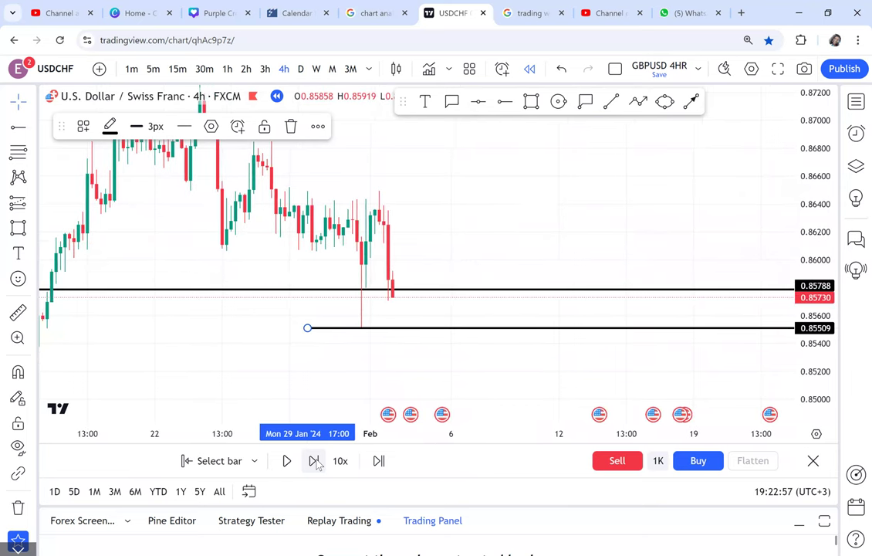
pyautogui.click(314, 461)
pyautogui.click(314, 461)
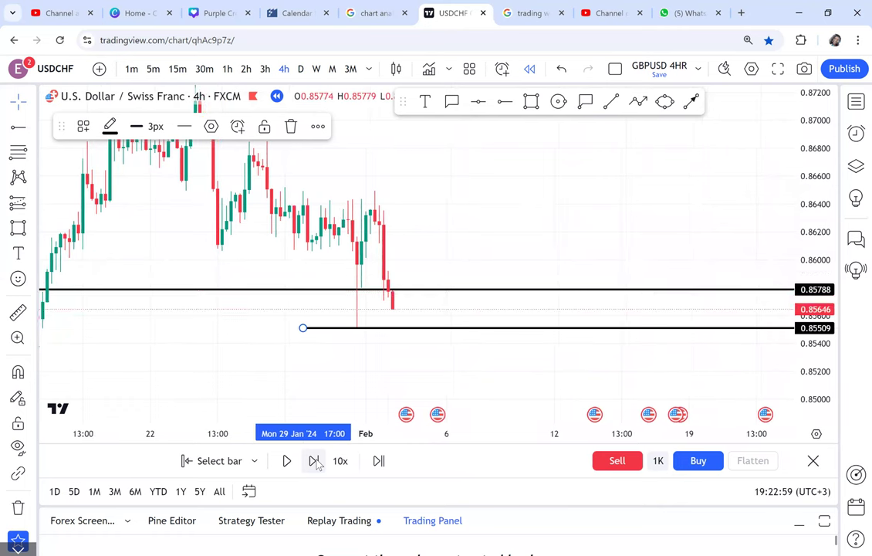
pyautogui.click(314, 460)
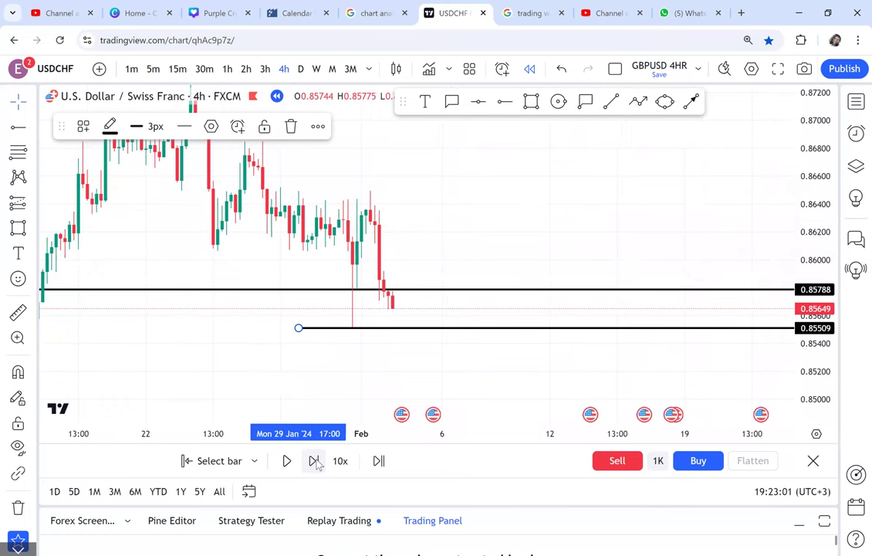
pyautogui.click(314, 461)
pyautogui.click(314, 460)
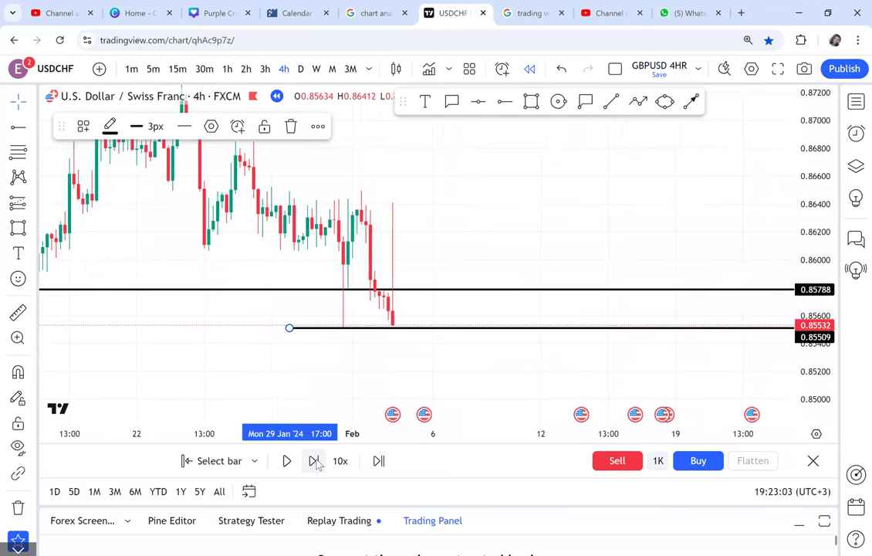
pyautogui.click(315, 461)
# - Add a callout reading "BULLISH ENGULF" that points to the large green 4-hour candle, and shift its label slightly lower
pyautogui.scroll(4, 573, 217)
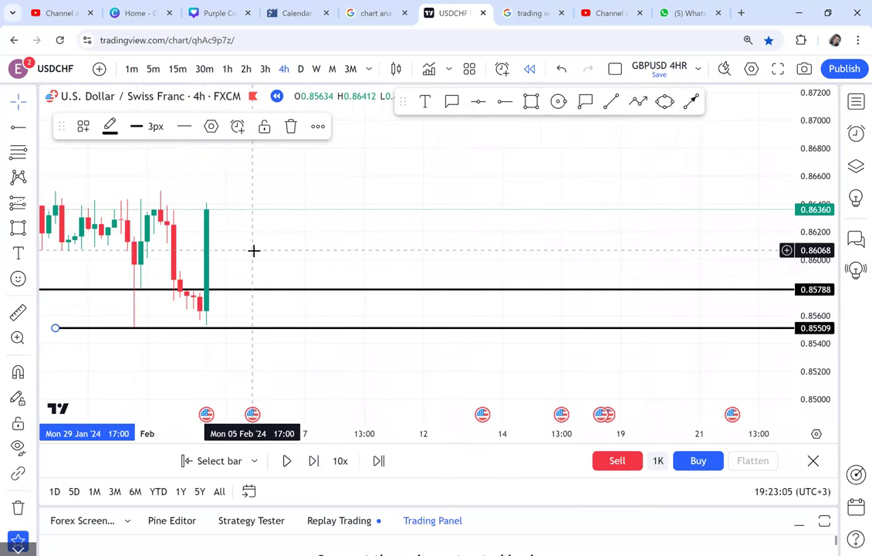
pyautogui.moveTo(254, 250); pyautogui.dragTo(482, 255)
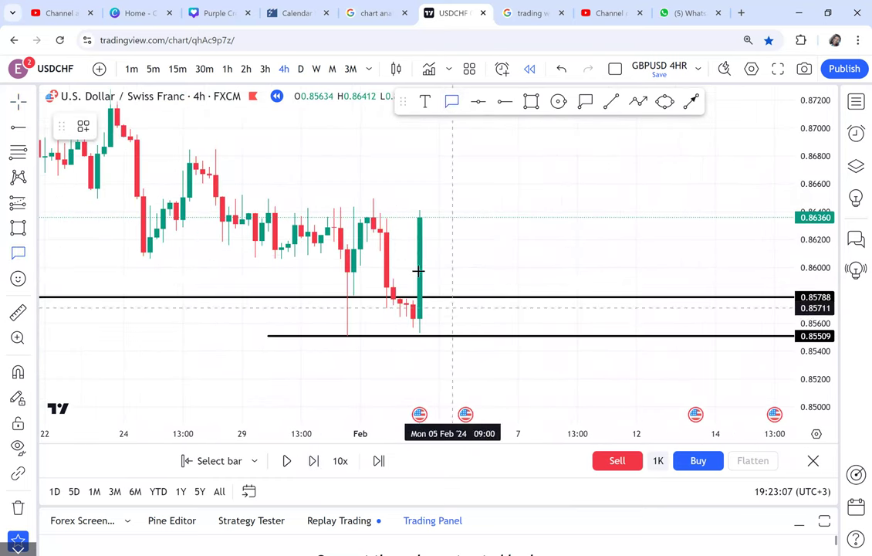
pyautogui.click(419, 271)
pyautogui.click(553, 231)
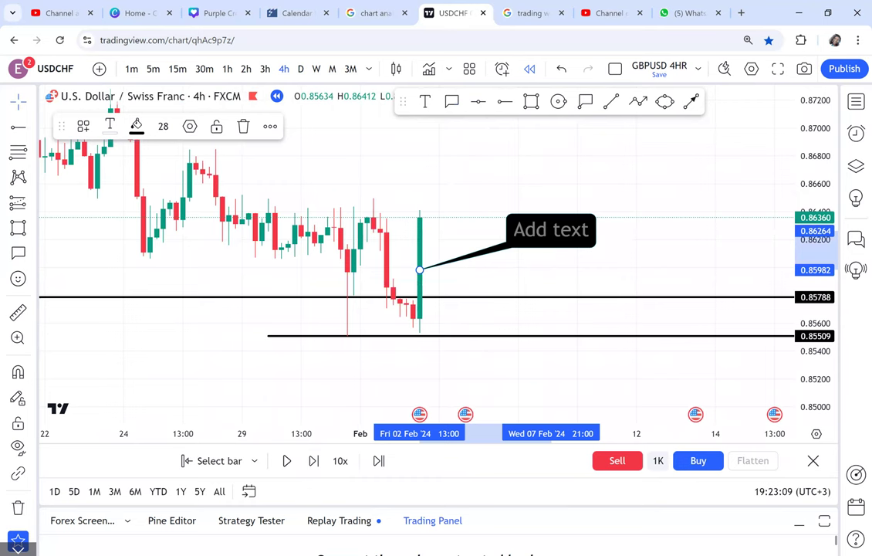
pyautogui.write('BULLISH')
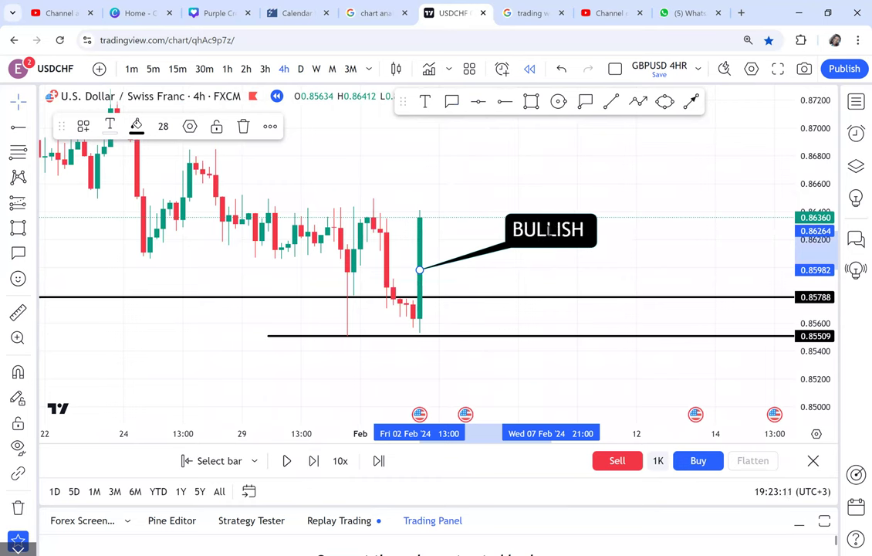
pyautogui.write(' ENGULF')
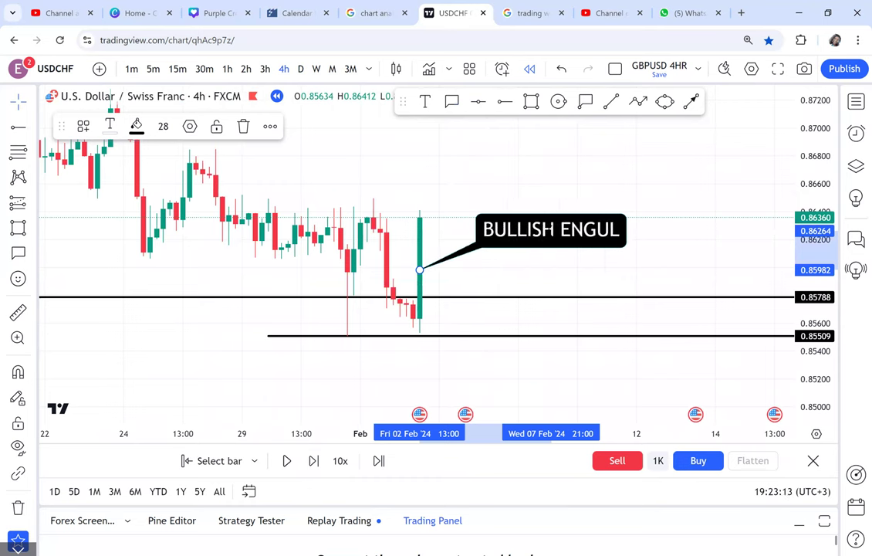
pyautogui.click(548, 195)
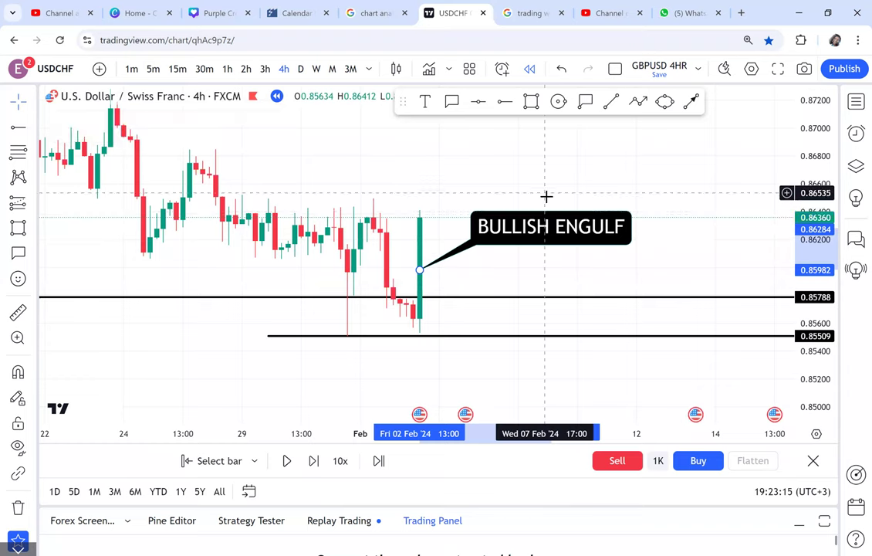
pyautogui.moveTo(549, 222); pyautogui.dragTo(561, 241)
pyautogui.click(551, 213)
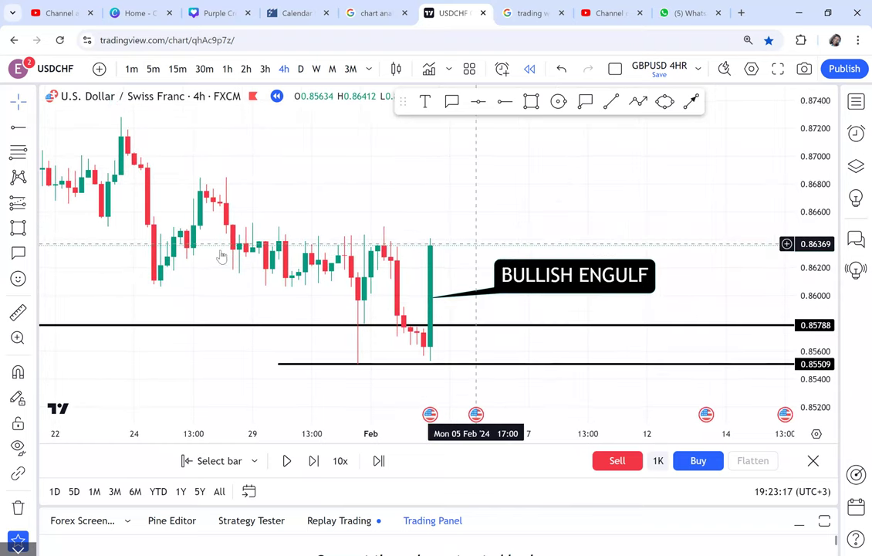
# - Measure about 30 pips up from the engulfing candle's close and place a horizontal ray at 0.86646
pyautogui.click(416, 246)
pyautogui.click(475, 206)
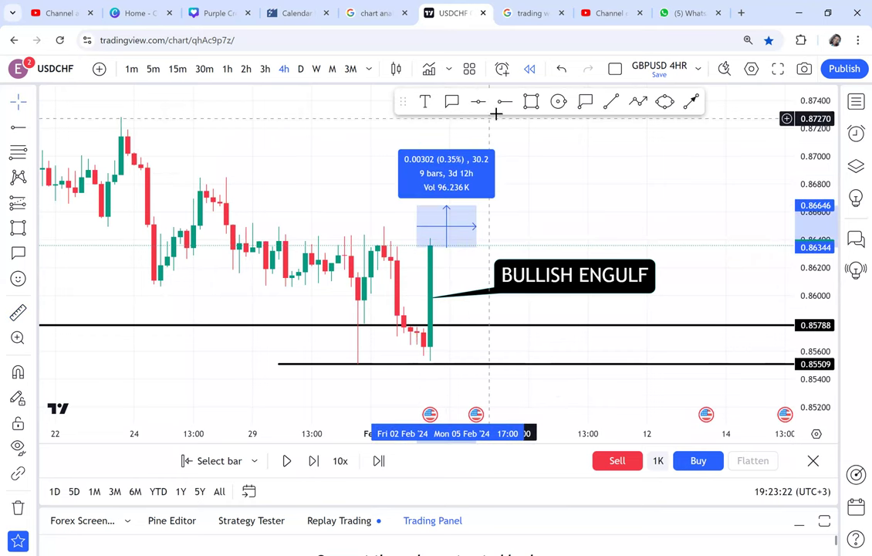
pyautogui.click(338, 206)
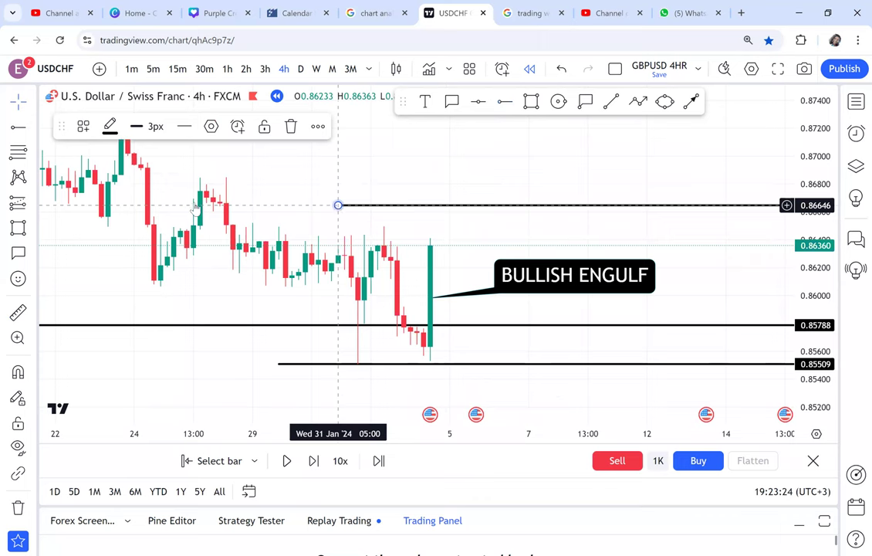
# - Add a long position beside the engulfing candle with entry at 0.86364 and its target aligned to the 0.86646 ray
pyautogui.click(31, 202)
pyautogui.click(96, 178)
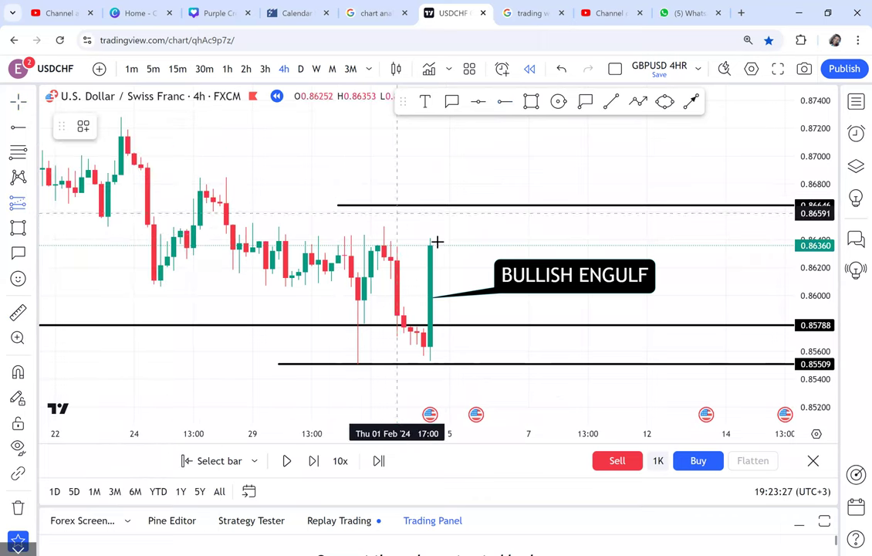
pyautogui.click(438, 246)
pyautogui.moveTo(437, 171); pyautogui.dragTo(437, 204)
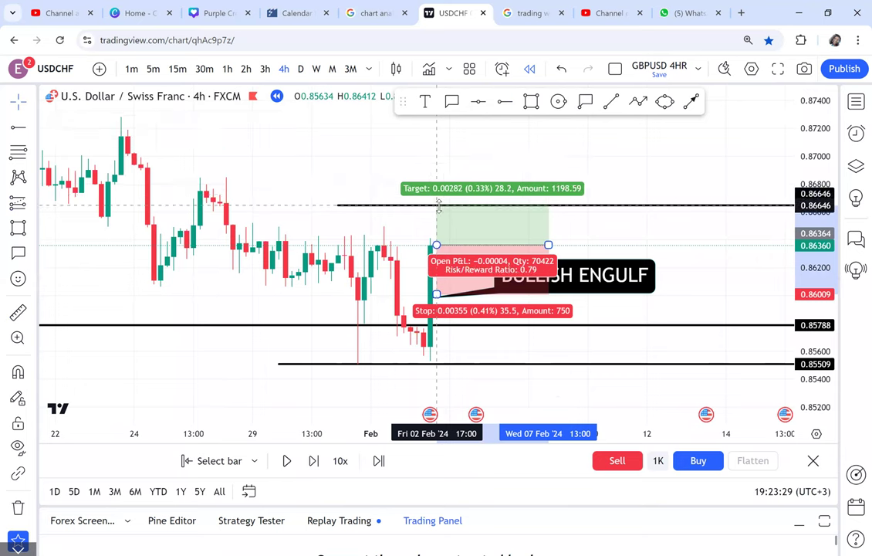
pyautogui.click(376, 357)
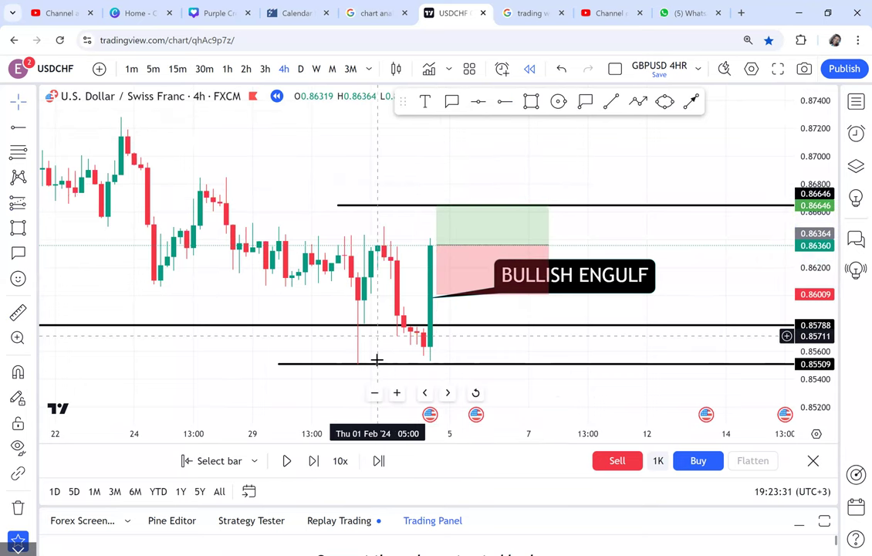
# - Advance the 4-hour replay past the long position's entry and check the price against its target
pyautogui.click(314, 460)
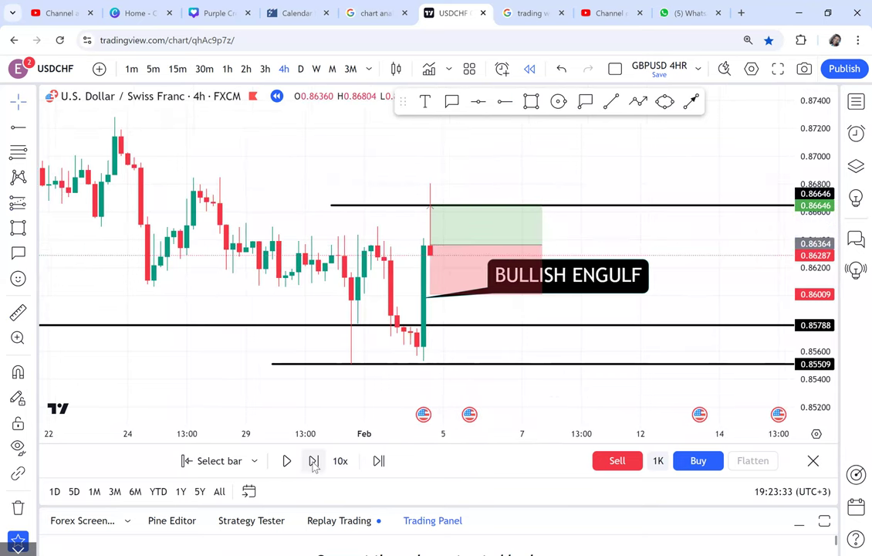
pyautogui.click(314, 460)
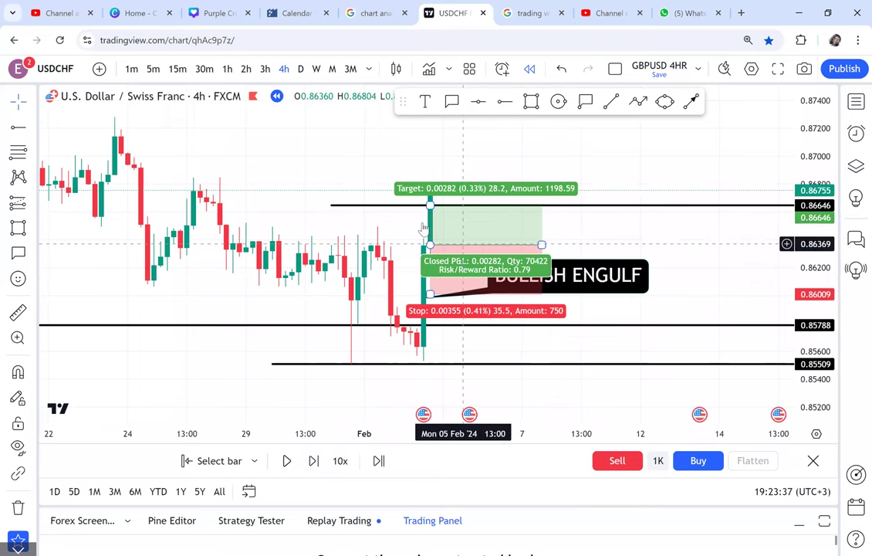
pyautogui.scroll(1, 472, 265)
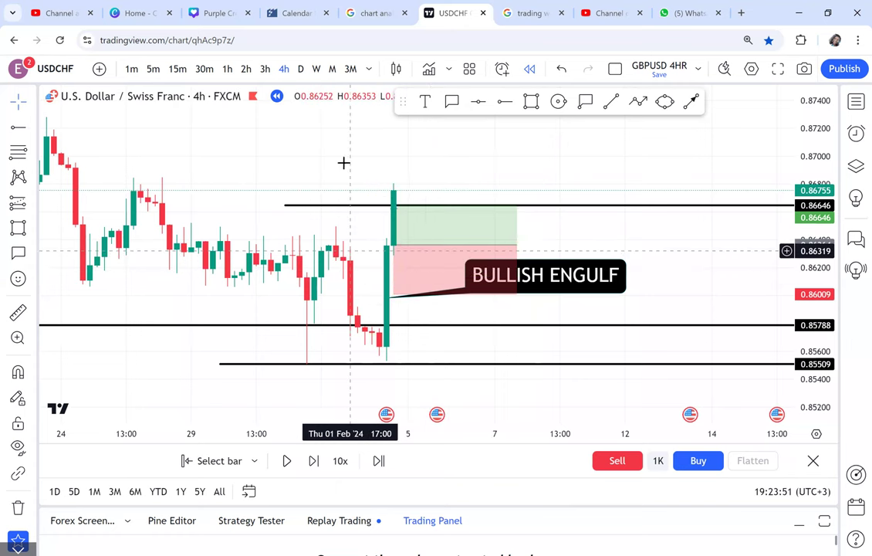
# - Switch to the daily timeframe, go back to 2022, and restart the bar replay at the August 2022 low-wick candle
pyautogui.click(301, 70)
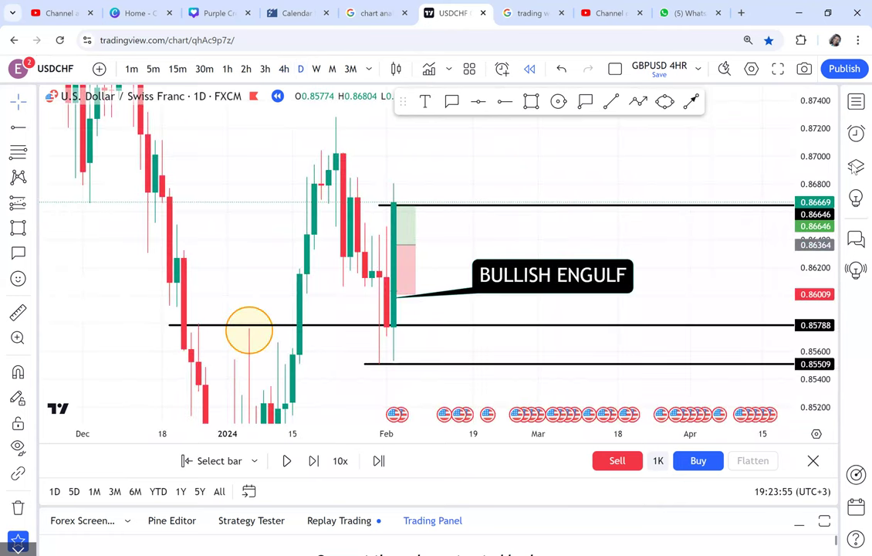
pyautogui.scroll(-5, 555, 280)
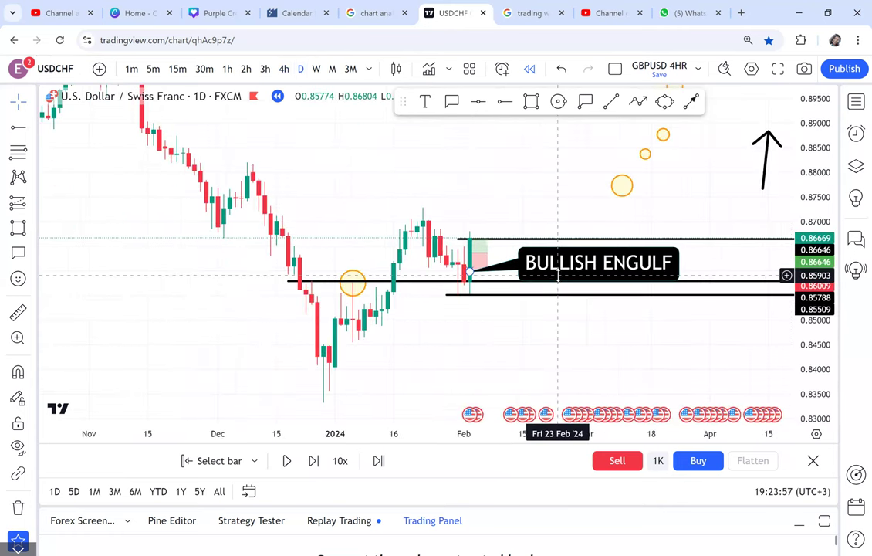
pyautogui.scroll(-2, 471, 251)
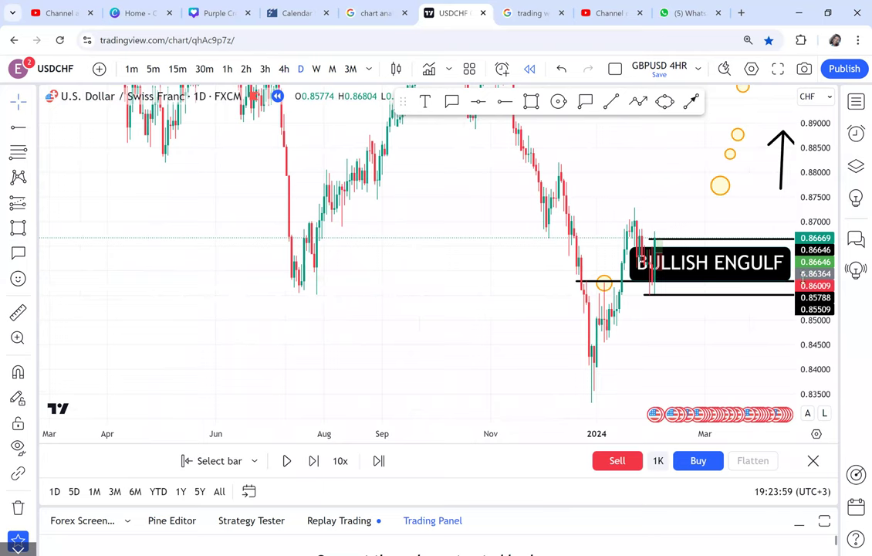
pyautogui.moveTo(803, 281); pyautogui.dragTo(804, 370)
pyautogui.moveTo(360, 249); pyautogui.dragTo(508, 298)
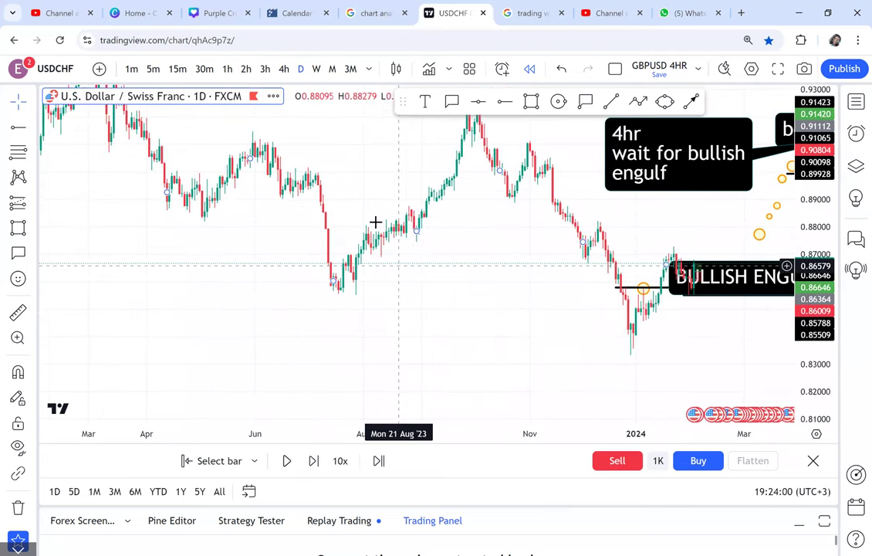
pyautogui.moveTo(375, 222); pyautogui.dragTo(634, 287)
pyautogui.moveTo(358, 204); pyautogui.dragTo(707, 433)
pyautogui.click(219, 459)
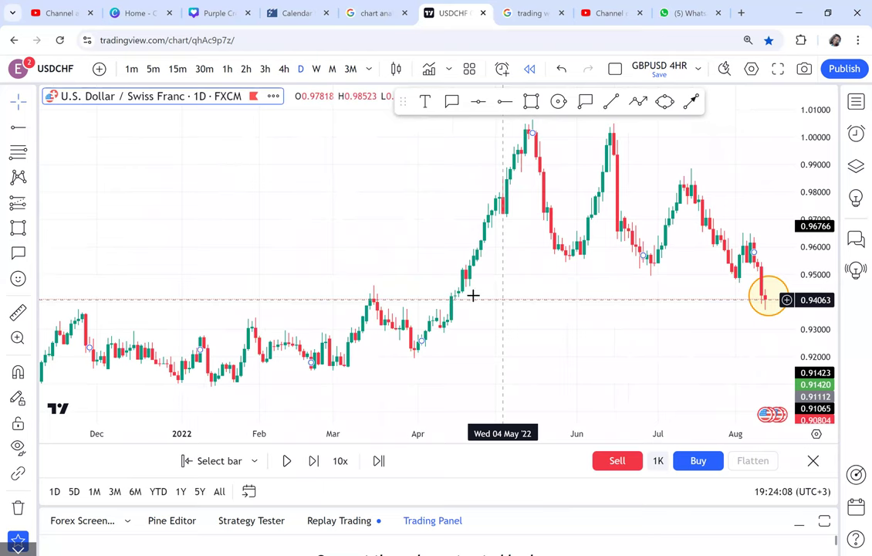
# - Place a horizontal ray at 0.93793 from the mid-March 2022 candles to the August low-wick candle, marking the support level
pyautogui.moveTo(473, 296); pyautogui.dragTo(260, 233)
pyautogui.moveTo(812, 346); pyautogui.dragTo(779, 166)
pyautogui.scroll(3, 615, 227)
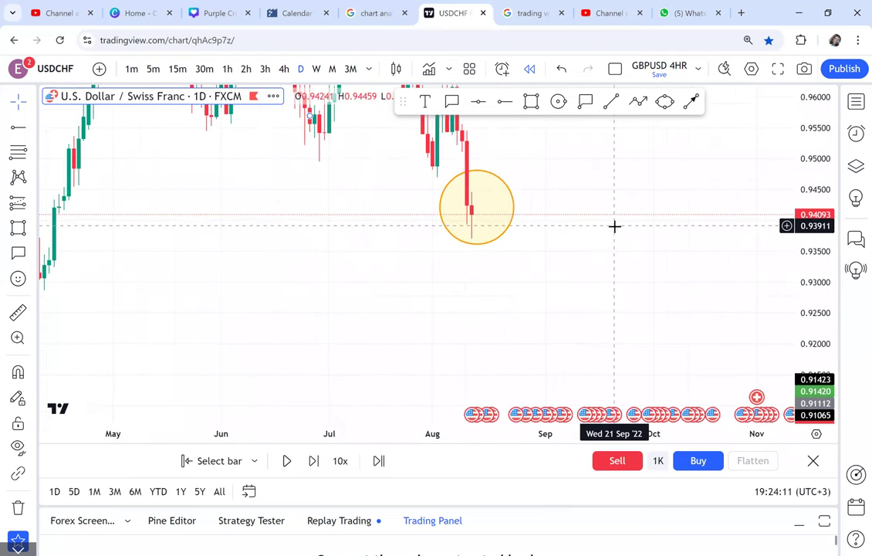
pyautogui.scroll(1, 463, 230)
pyautogui.moveTo(810, 279); pyautogui.dragTo(795, 201)
pyautogui.scroll(-3, 670, 224)
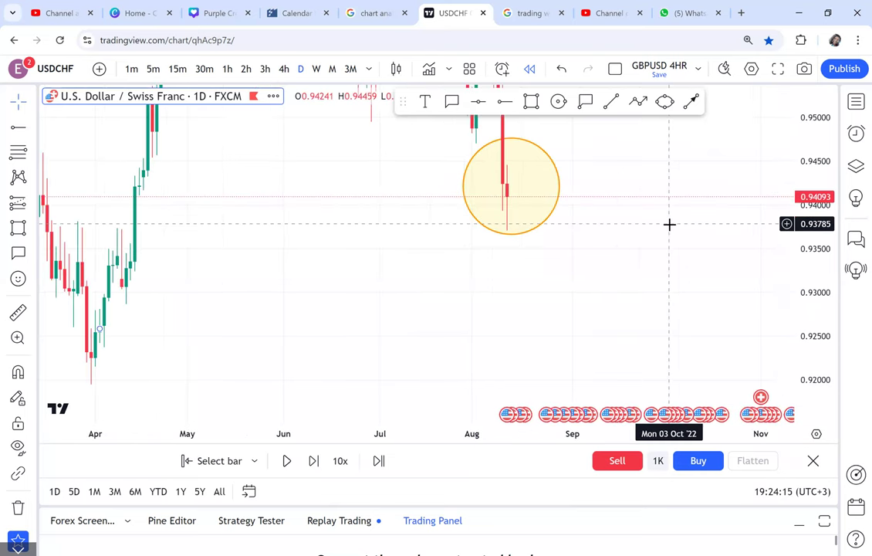
pyautogui.scroll(2, 605, 213)
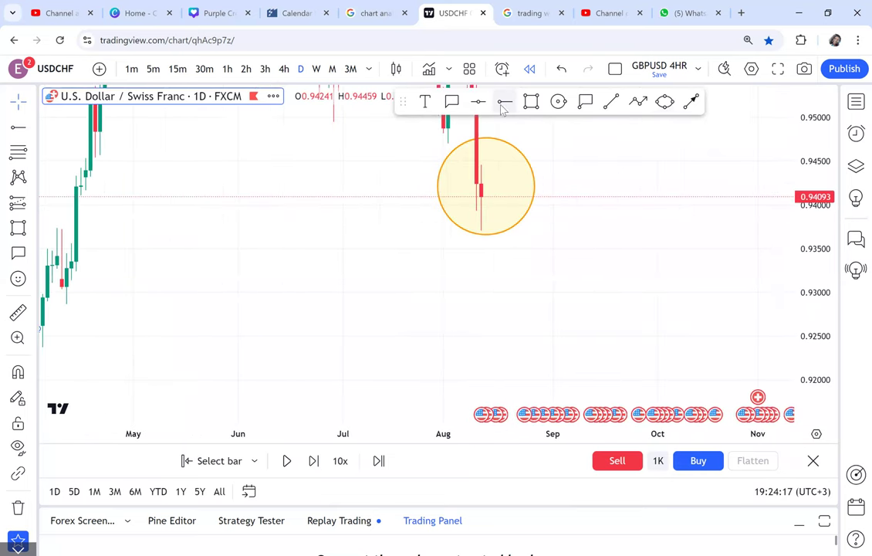
pyautogui.click(42, 228)
pyautogui.moveTo(128, 247); pyautogui.dragTo(455, 285)
pyautogui.moveTo(366, 266); pyautogui.dragTo(300, 262)
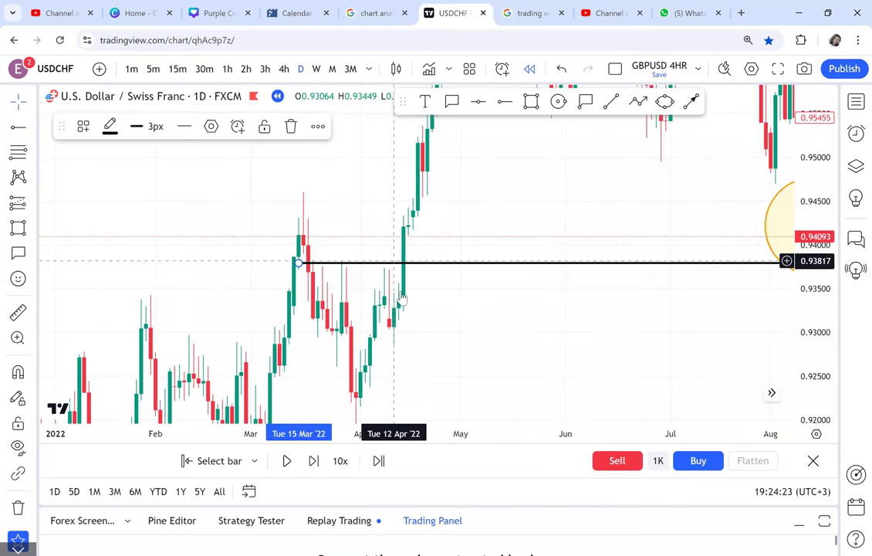
pyautogui.moveTo(429, 304); pyautogui.dragTo(309, 304)
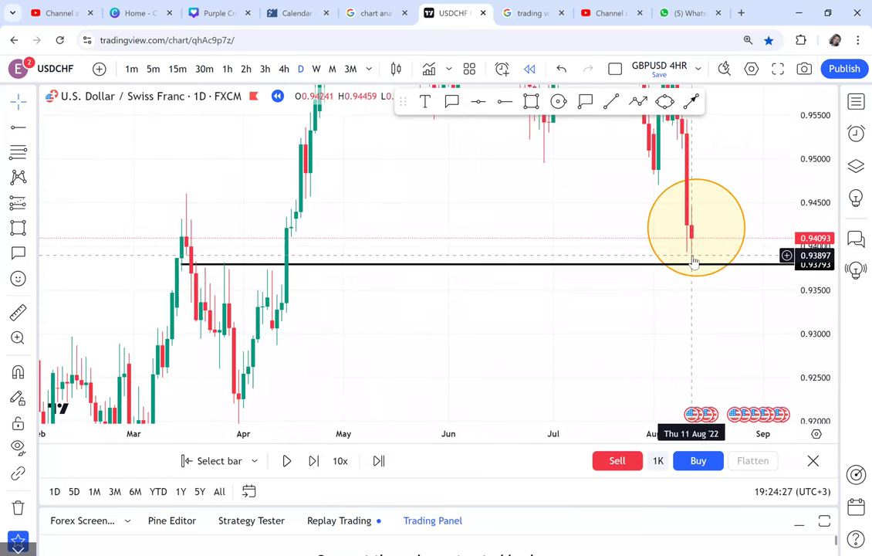
# - Draw a small circle around the early April 2022 highs on the 0.93793 ray
pyautogui.click(558, 103)
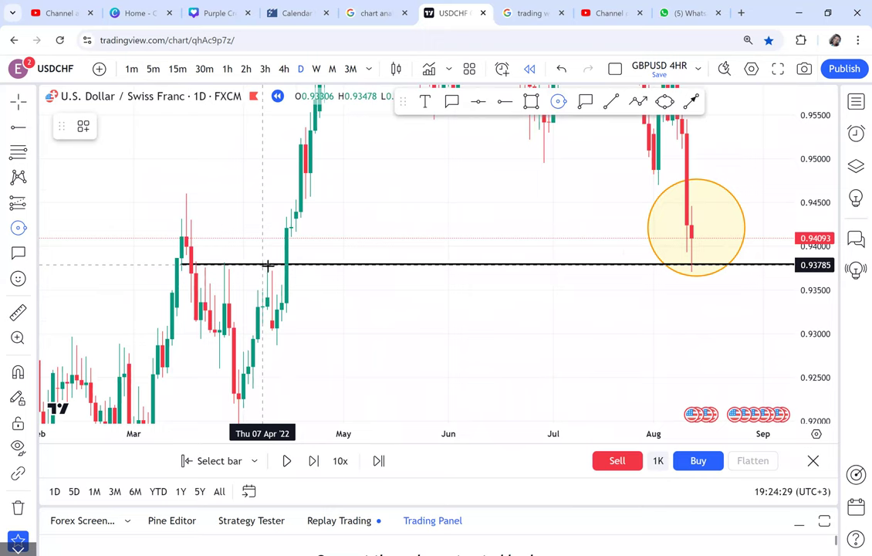
pyautogui.moveTo(267, 265); pyautogui.dragTo(276, 274)
pyautogui.moveTo(372, 251); pyautogui.dragTo(338, 249)
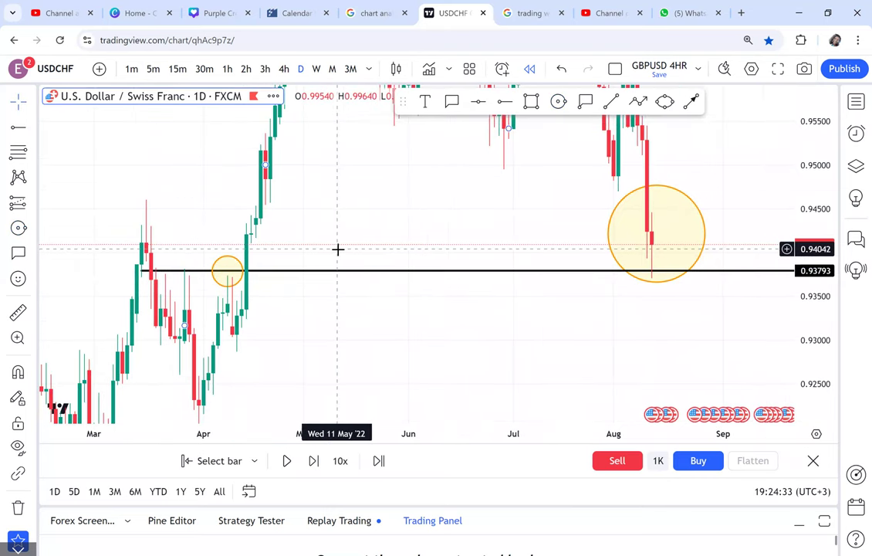
pyautogui.scroll(5, 386, 251)
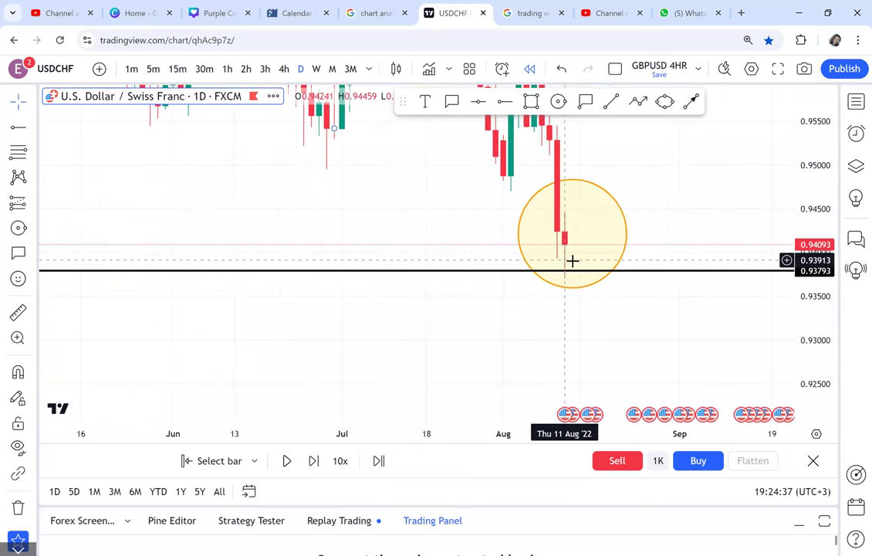
pyautogui.scroll(-2, 572, 261)
pyautogui.scroll(3, 573, 259)
pyautogui.scroll(-2, 577, 255)
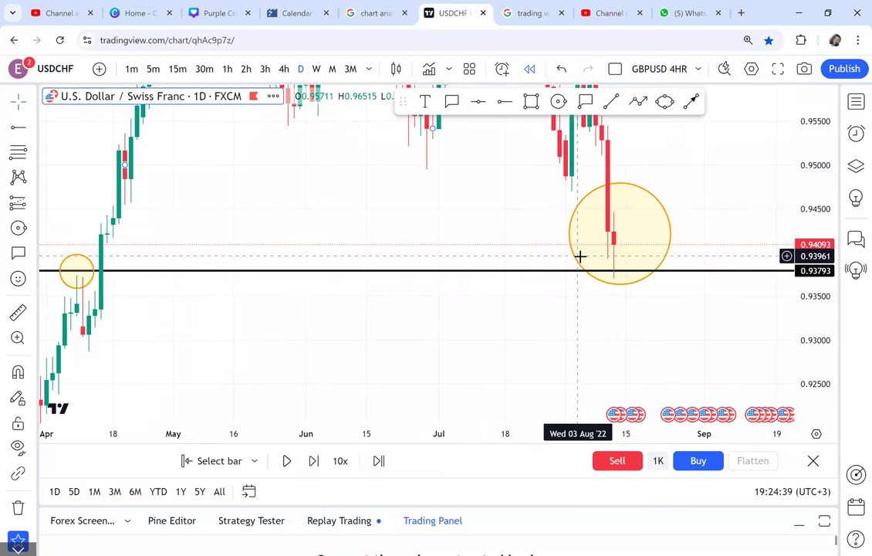
# - Add a horizontal ray at 0.95348 starting in early April 2022 and compare it with the late June lows
pyautogui.moveTo(401, 189); pyautogui.dragTo(467, 345)
pyautogui.scroll(-1, 481, 298)
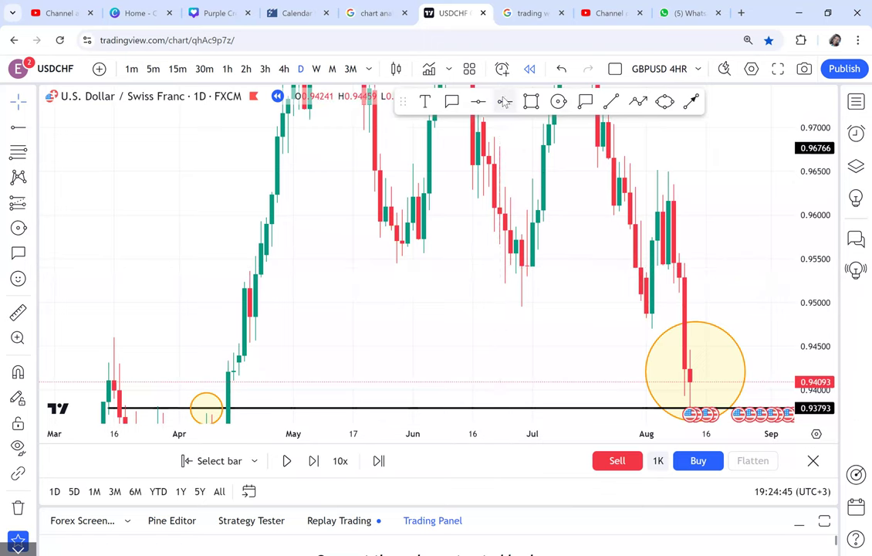
pyautogui.click(205, 271)
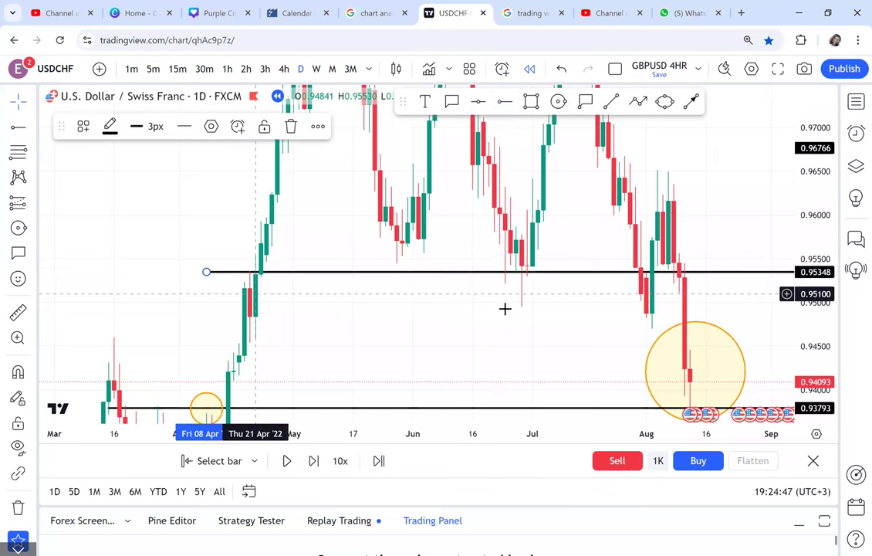
pyautogui.scroll(2, 509, 285)
pyautogui.moveTo(515, 262); pyautogui.dragTo(523, 320)
pyautogui.moveTo(525, 281); pyautogui.dragTo(533, 218)
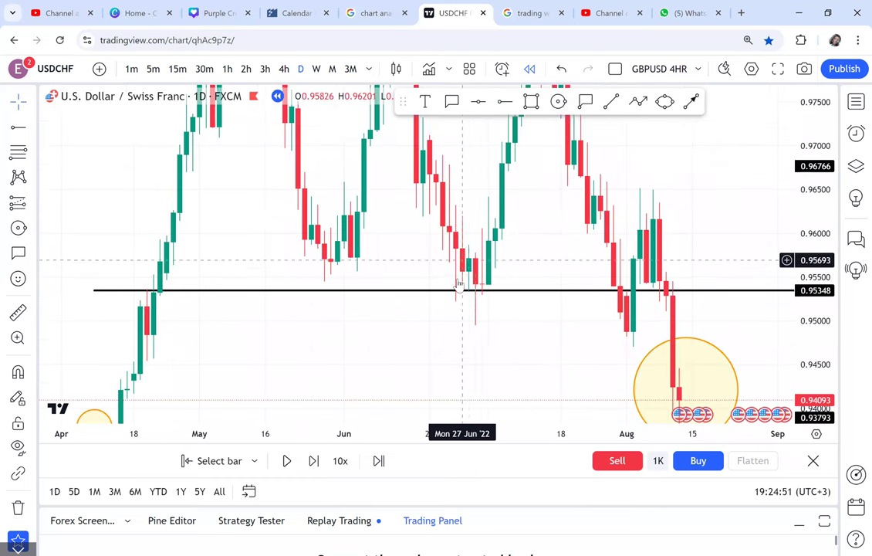
pyautogui.moveTo(521, 202); pyautogui.dragTo(518, 89)
pyautogui.scroll(-1, 532, 229)
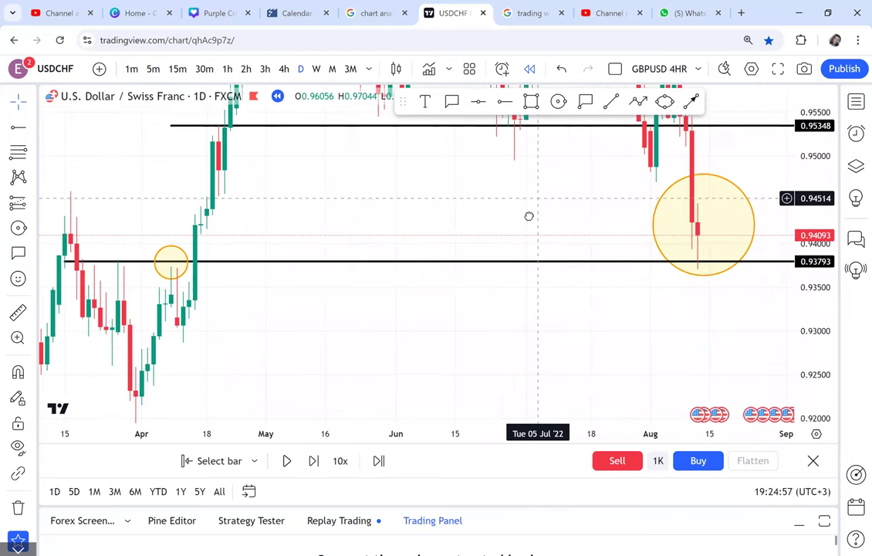
# - Switch the chart to the 4-hour timeframe with the August 2022 low in view
pyautogui.moveTo(527, 216); pyautogui.dragTo(443, 247)
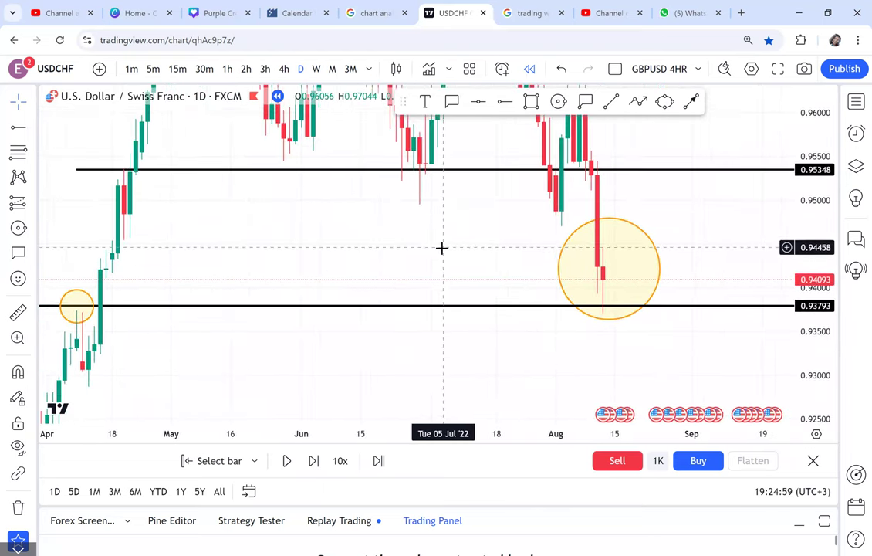
pyautogui.scroll(-1, 442, 248)
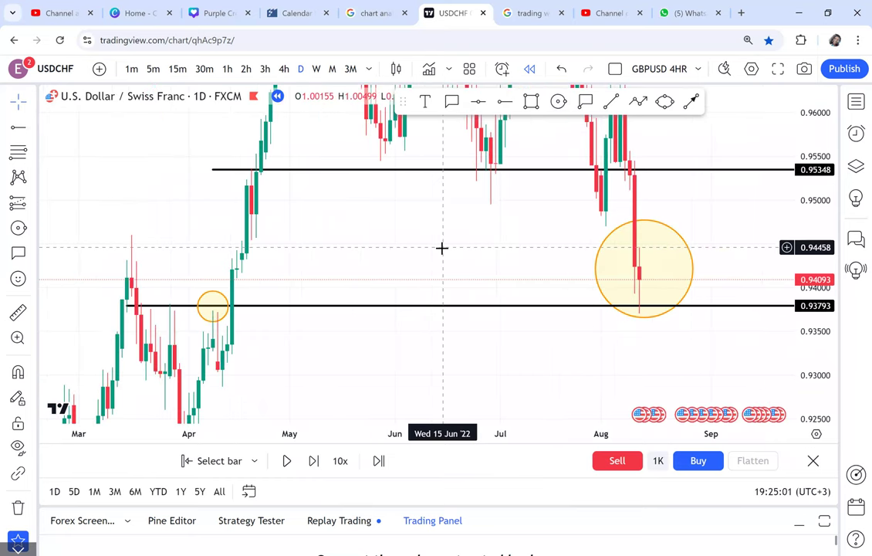
pyautogui.moveTo(522, 253); pyautogui.dragTo(304, 251)
pyautogui.scroll(1, 406, 269)
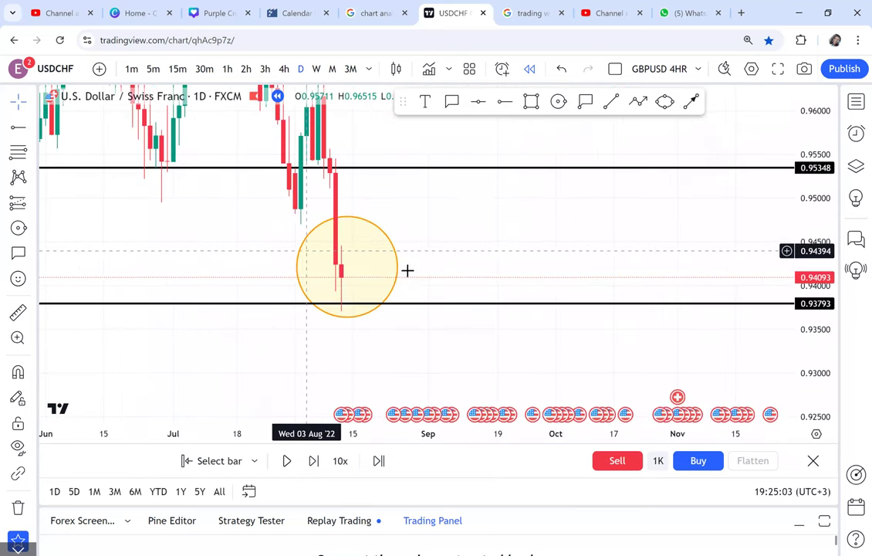
pyautogui.click(289, 70)
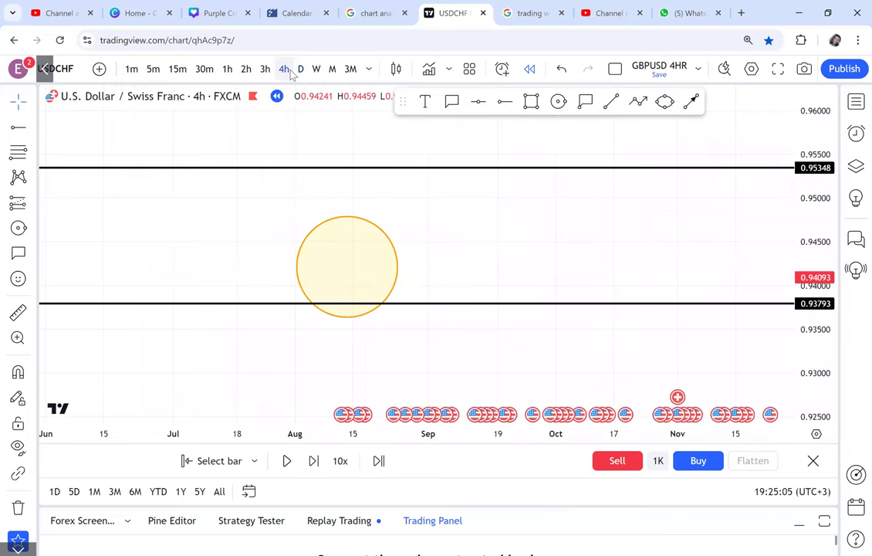
pyautogui.scroll(-1, 609, 271)
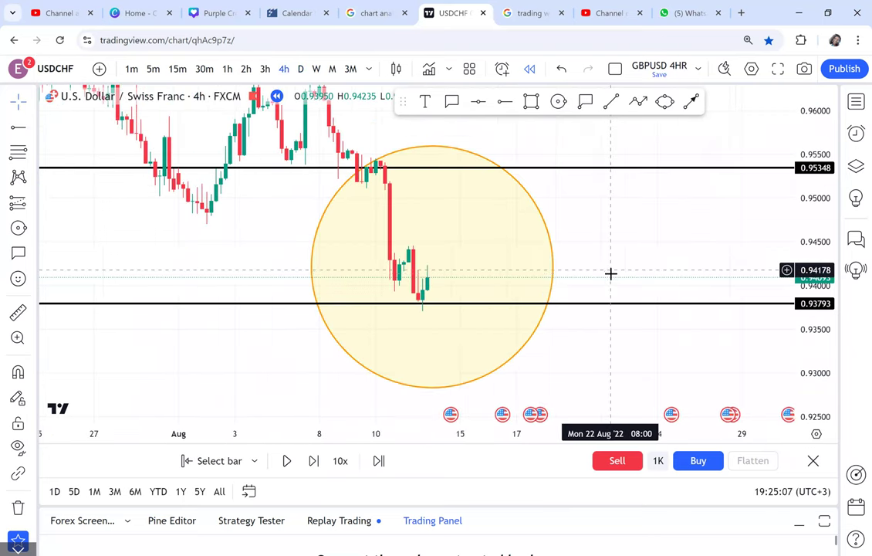
# - Move the large circle away from the August candles and delete the 0.95348 ray
pyautogui.moveTo(351, 298); pyautogui.dragTo(27, 371)
pyautogui.click(422, 169)
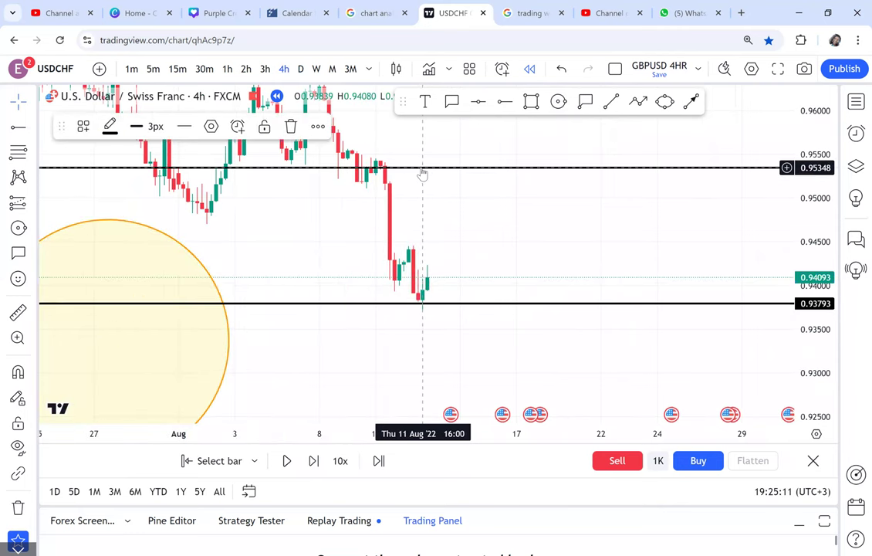
pyautogui.press('Delete')
# - Advance the 4-hour replay four candles through 12 August 2022
pyautogui.moveTo(484, 376); pyautogui.dragTo(528, 340)
pyautogui.click(315, 460)
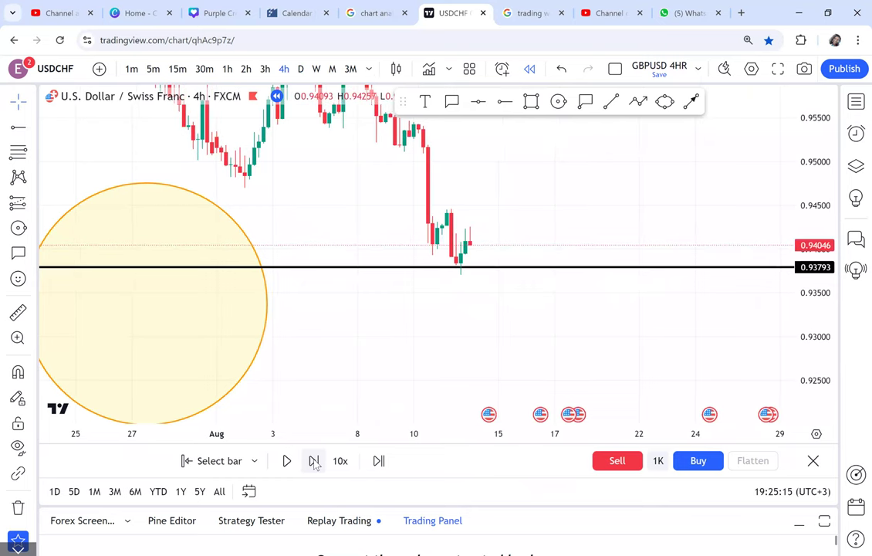
pyautogui.click(314, 461)
pyautogui.click(314, 461)
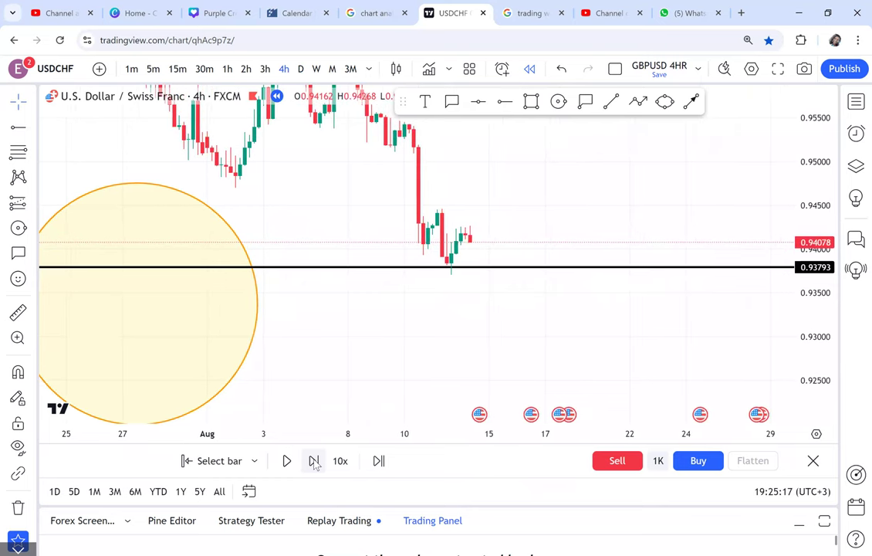
pyautogui.click(314, 461)
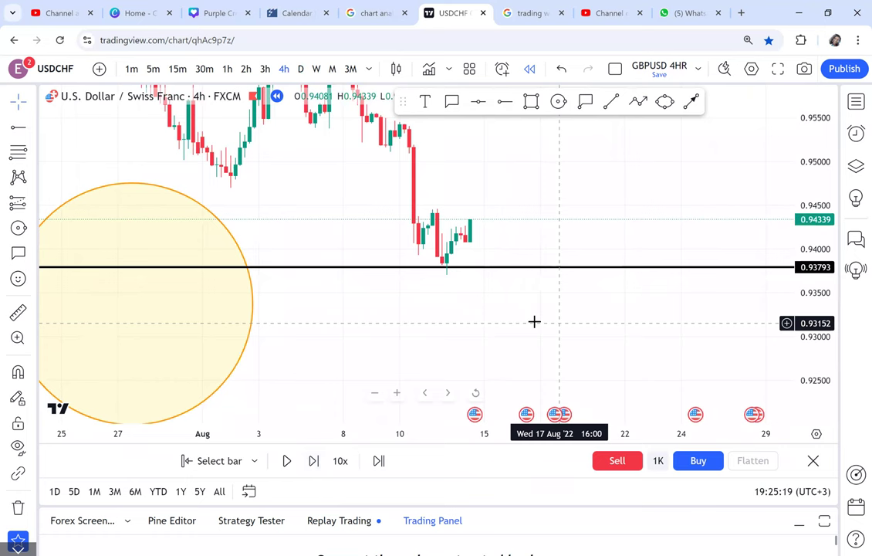
# - Place a horizontal ray at 0.93710 along the lowest wick of the 11 August candle
pyautogui.scroll(2, 577, 287)
pyautogui.scroll(4, 627, 232)
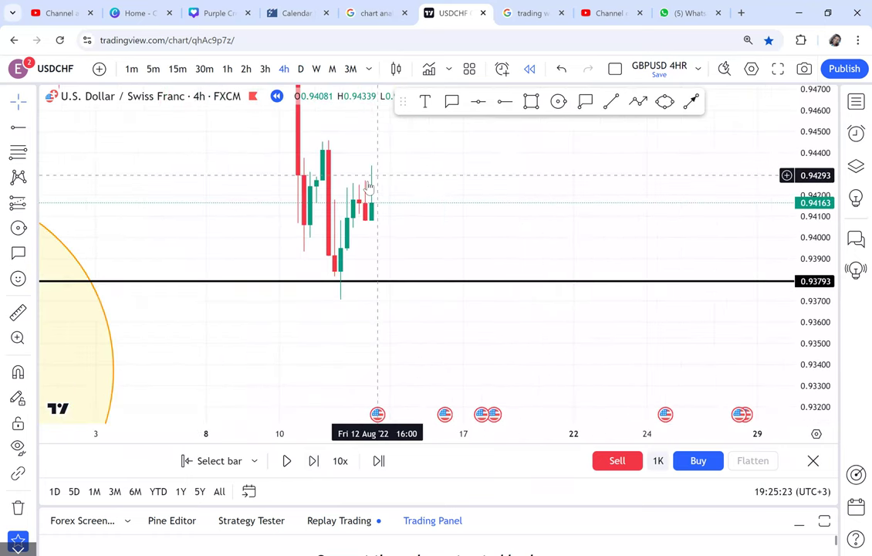
pyautogui.moveTo(462, 194); pyautogui.dragTo(546, 256)
pyautogui.scroll(3, 510, 255)
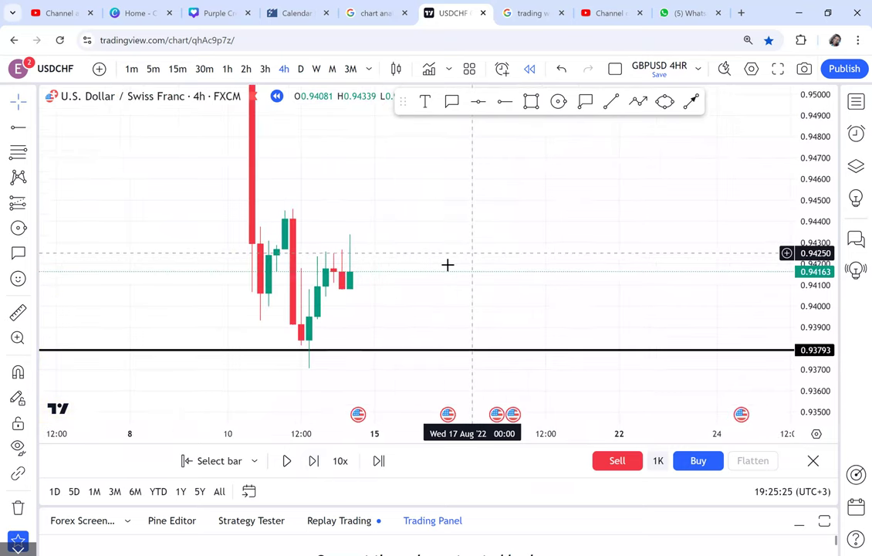
pyautogui.moveTo(445, 258)
pyautogui.mouseDown()
pyautogui.moveTo(509, 241)
pyautogui.moveTo(517, 227)
pyautogui.mouseUp()
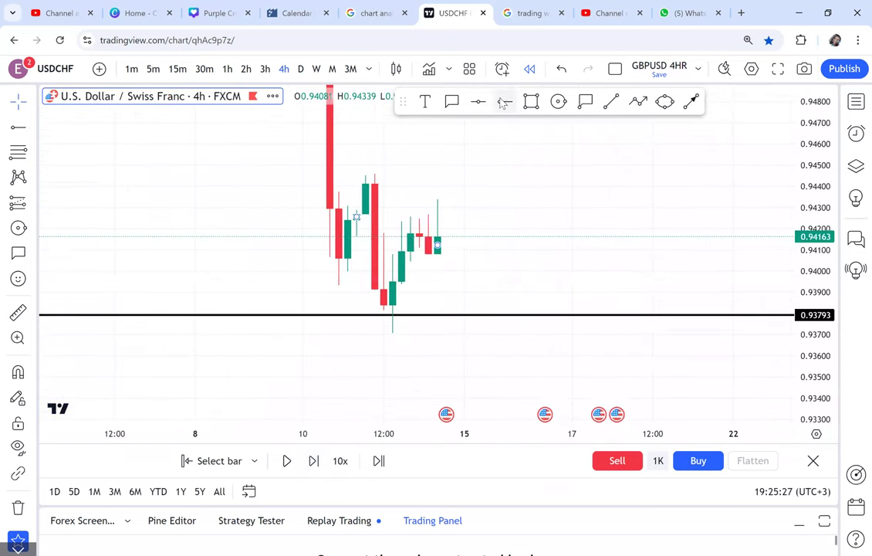
pyautogui.click(503, 102)
pyautogui.click(302, 332)
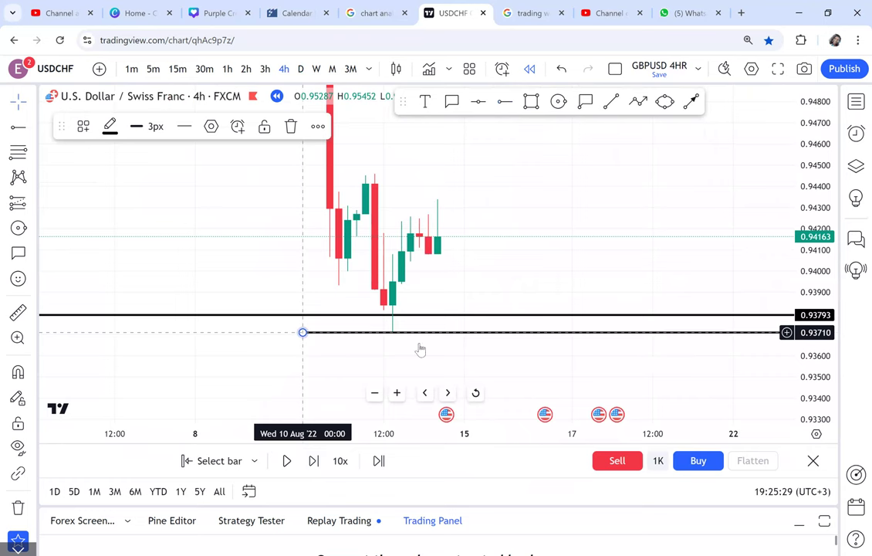
pyautogui.moveTo(512, 267); pyautogui.dragTo(521, 306)
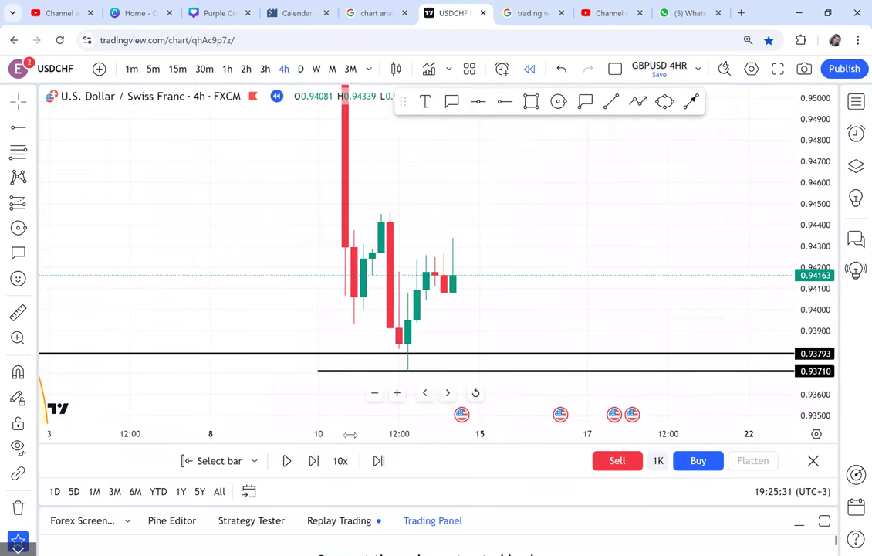
# - Advance the 4-hour replay candle by candle through 15 August 2022 and inspect the new candles for a bullish engulfing pattern
pyautogui.click(314, 461)
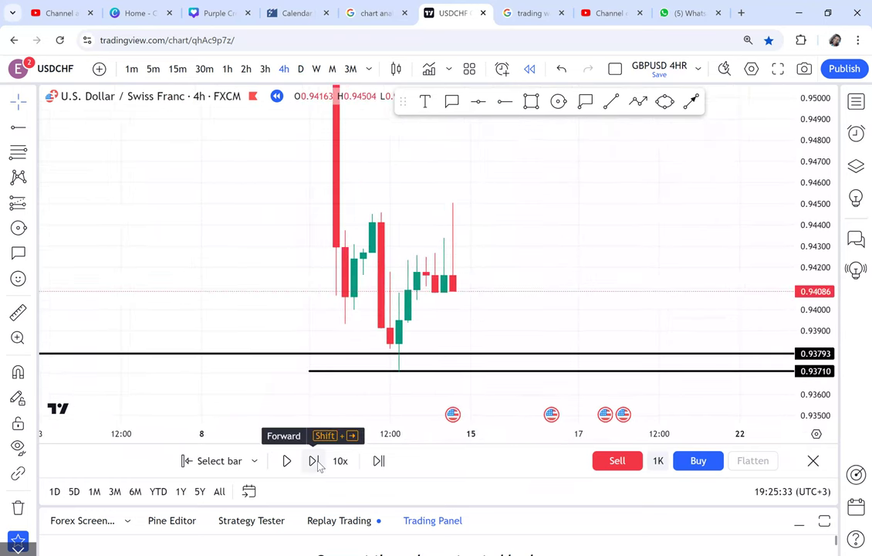
pyautogui.click(314, 460)
pyautogui.click(314, 461)
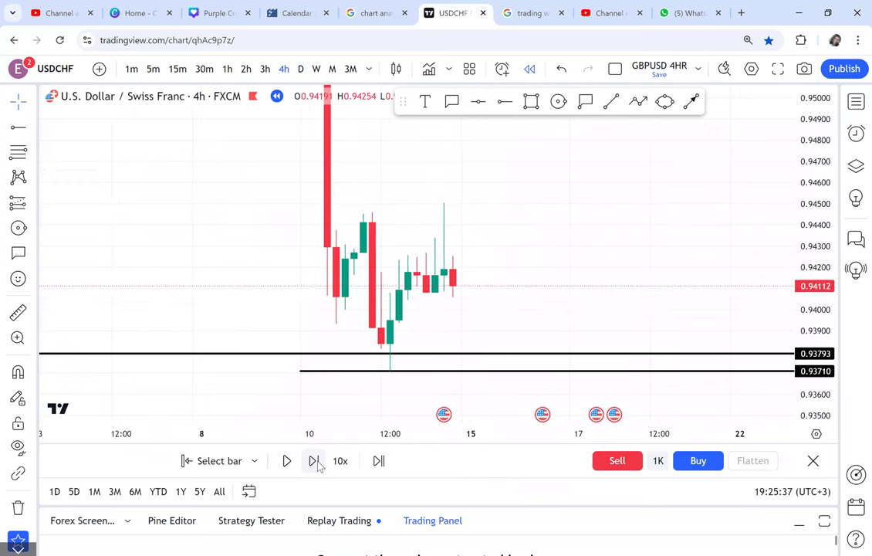
pyautogui.click(315, 462)
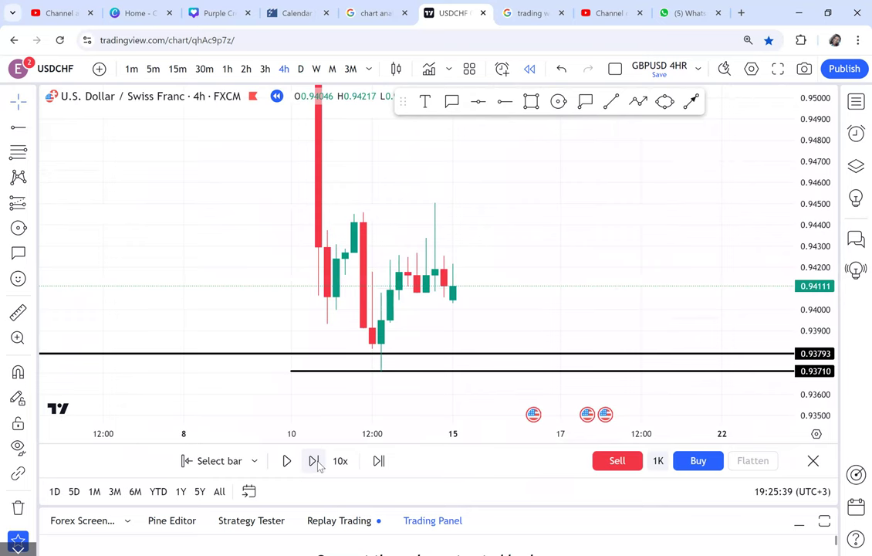
pyautogui.click(315, 462)
pyautogui.click(315, 461)
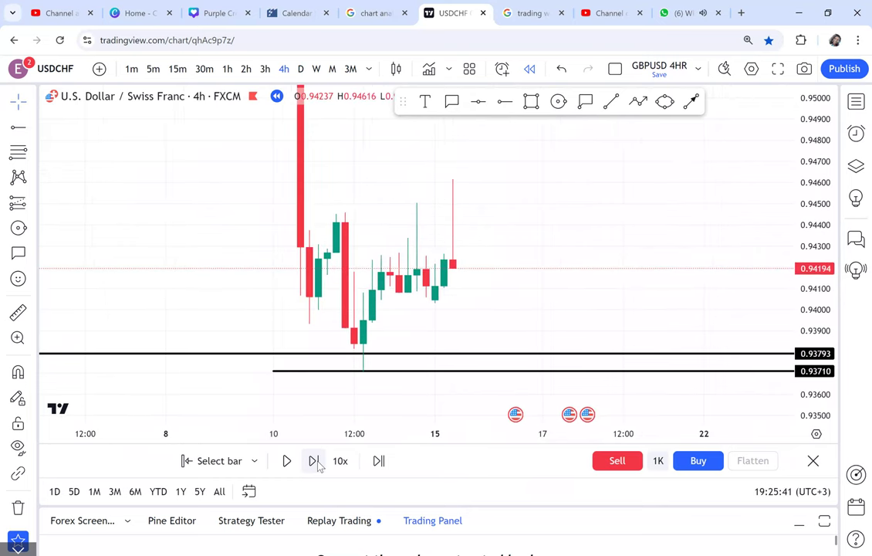
pyautogui.click(315, 461)
pyautogui.click(315, 461)
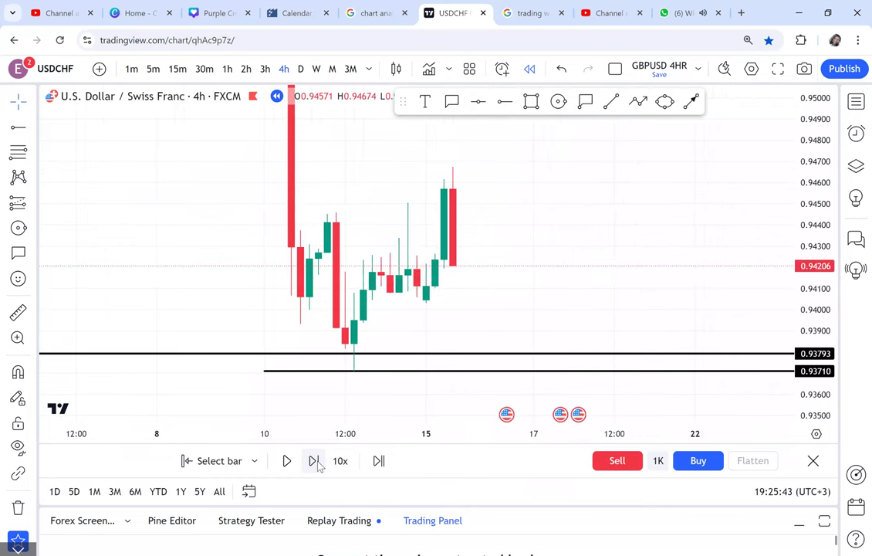
pyautogui.click(315, 462)
pyautogui.click(315, 461)
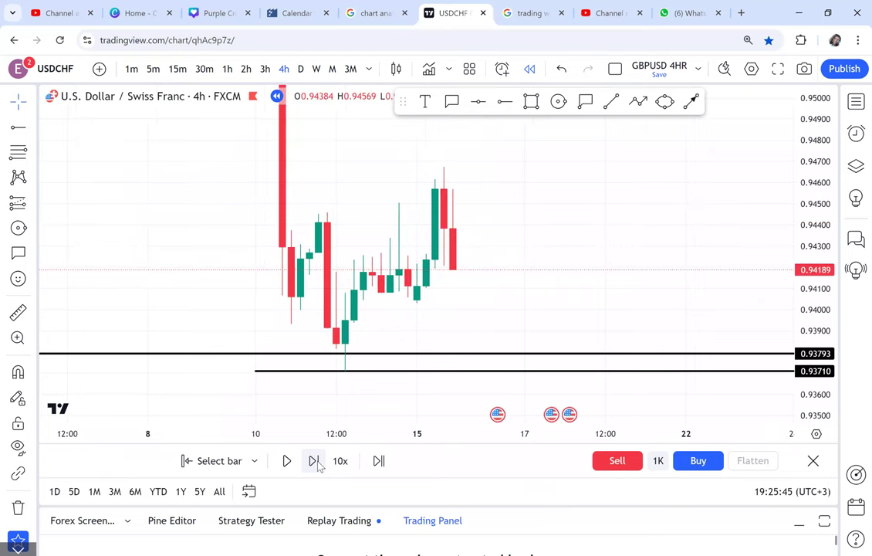
pyautogui.click(315, 462)
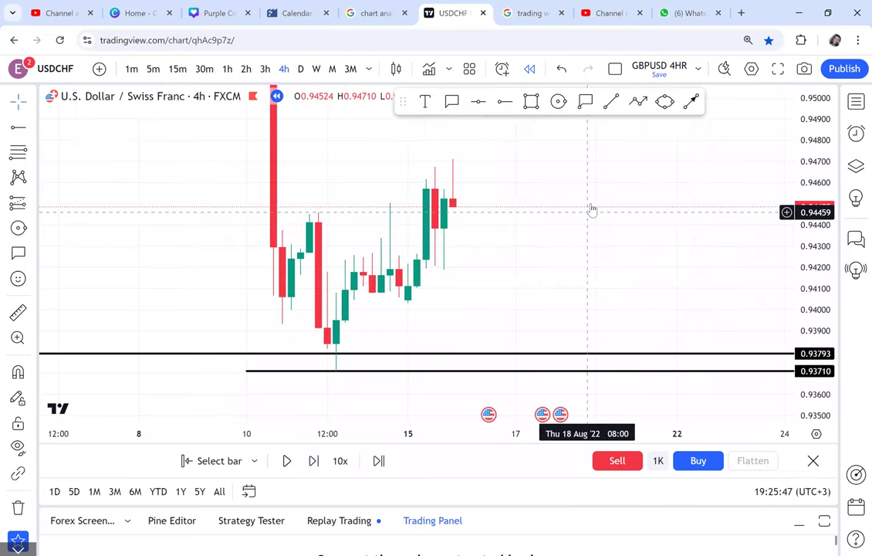
pyautogui.scroll(3, 592, 208)
pyautogui.moveTo(506, 208); pyautogui.dragTo(661, 239)
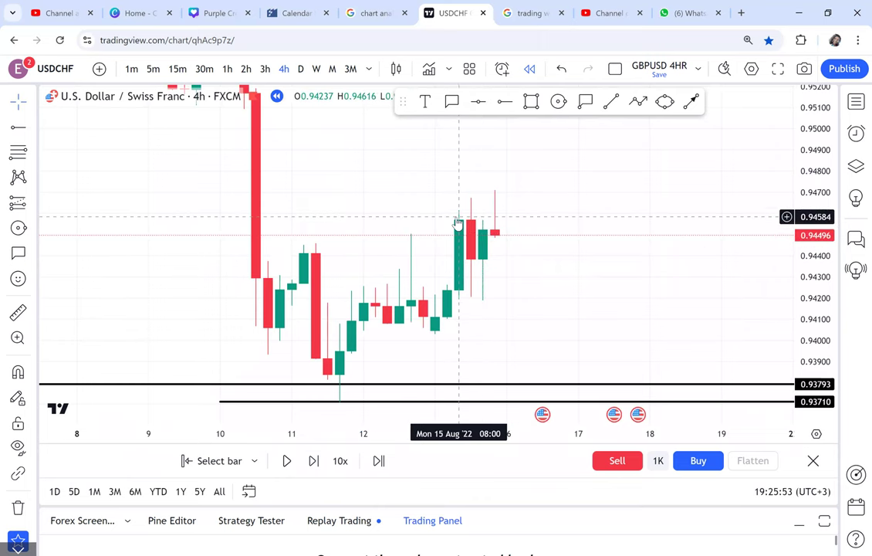
# - Advance the 4-hour replay candle by candle into the early candles of 16 August 2022, looking for a bullish engulfing pattern
pyautogui.click(313, 461)
pyautogui.click(313, 461)
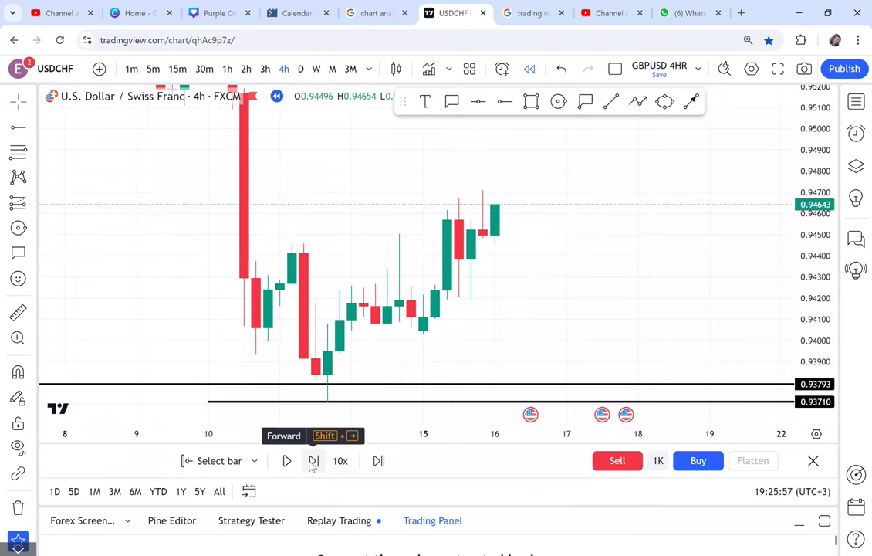
pyautogui.scroll(2, 492, 214)
pyautogui.moveTo(509, 220); pyautogui.dragTo(681, 236)
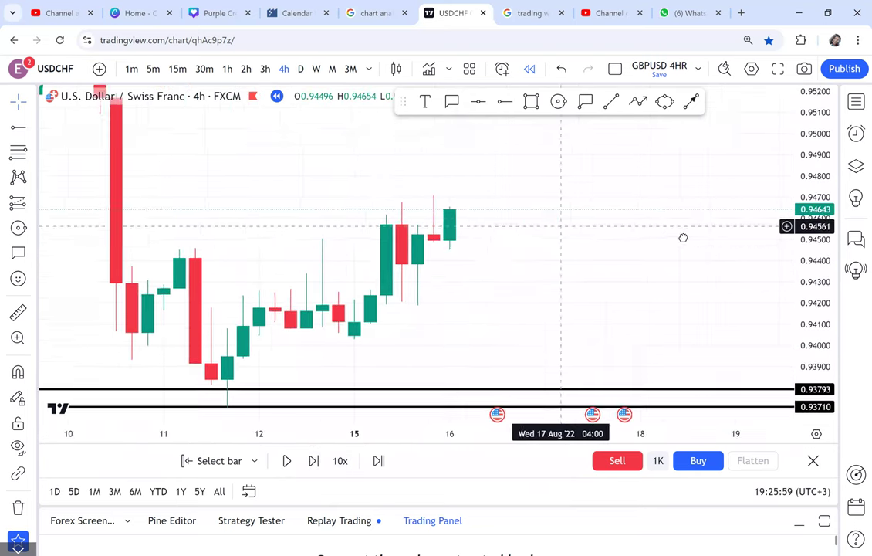
pyautogui.click(314, 461)
pyautogui.scroll(-5, 568, 201)
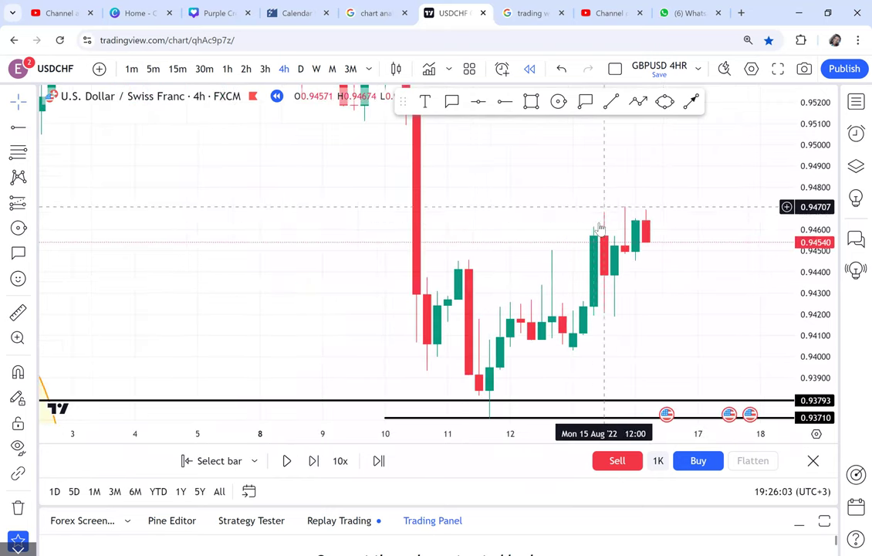
pyautogui.moveTo(692, 274); pyautogui.dragTo(461, 276)
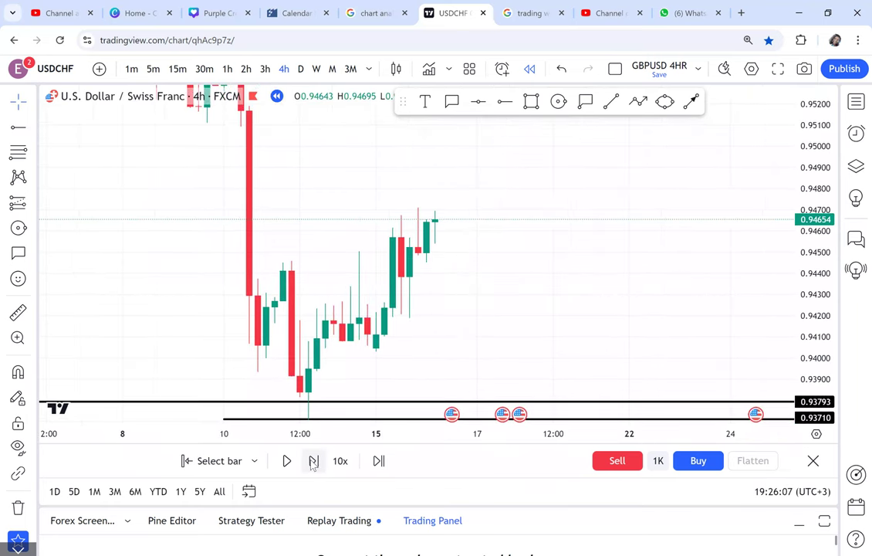
# - Continue the 4-hour replay candle by candle through the 16 August rise into the 17 August 2022 candles
pyautogui.click(314, 461)
pyautogui.click(314, 461)
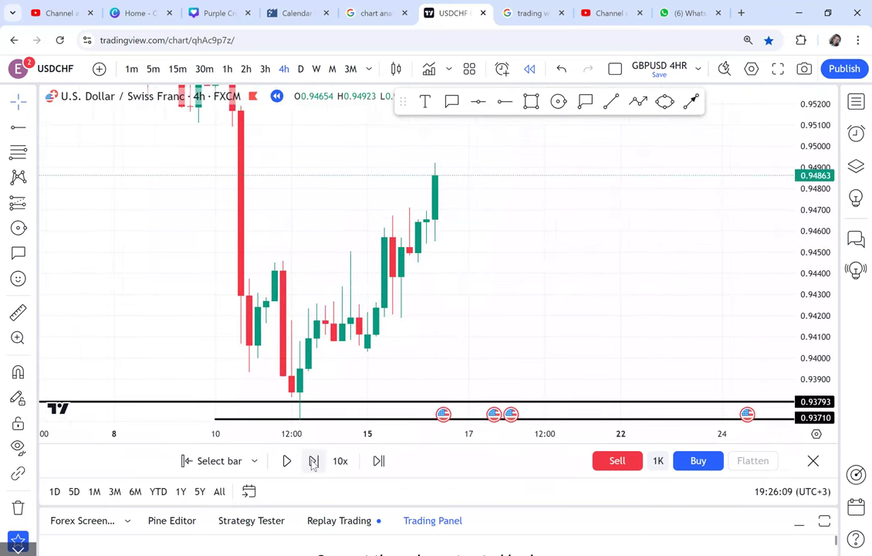
pyautogui.click(313, 464)
pyautogui.moveTo(572, 265); pyautogui.dragTo(594, 296)
pyautogui.moveTo(819, 186); pyautogui.dragTo(636, 274)
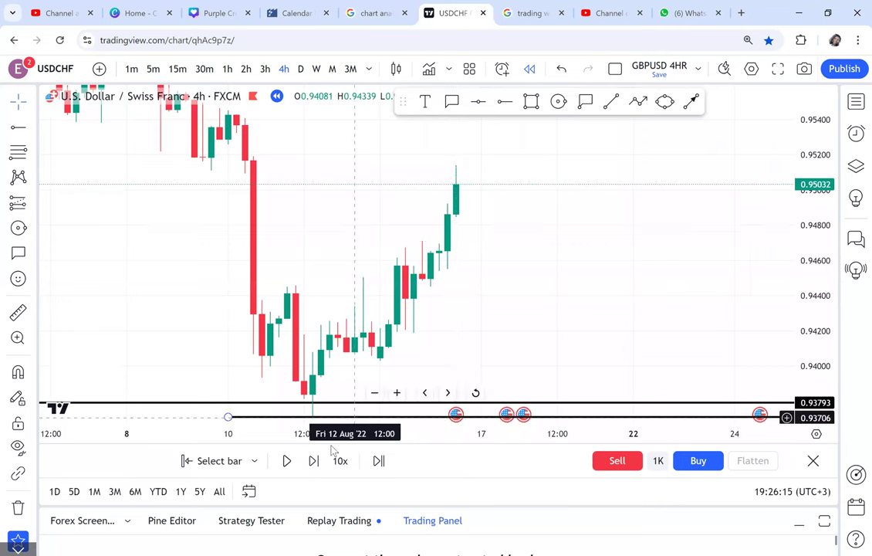
pyautogui.click(313, 460)
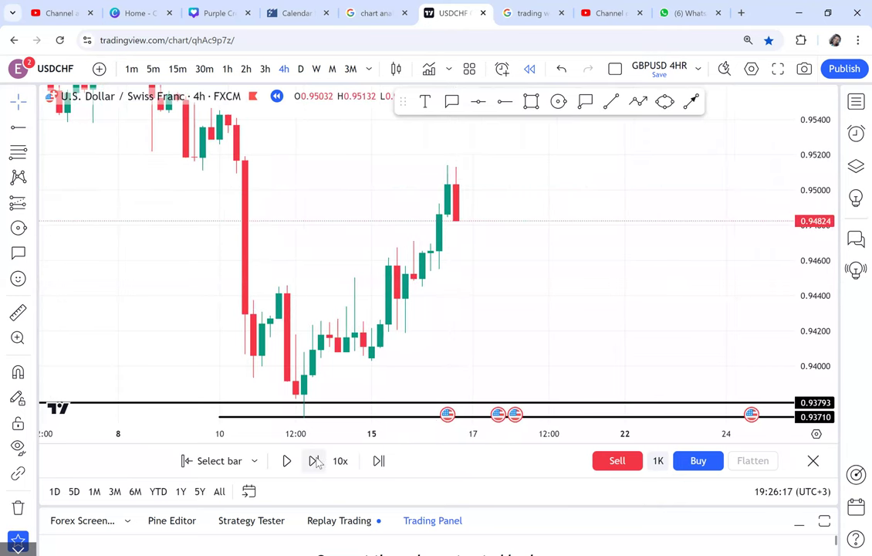
pyautogui.click(314, 460)
pyautogui.click(313, 461)
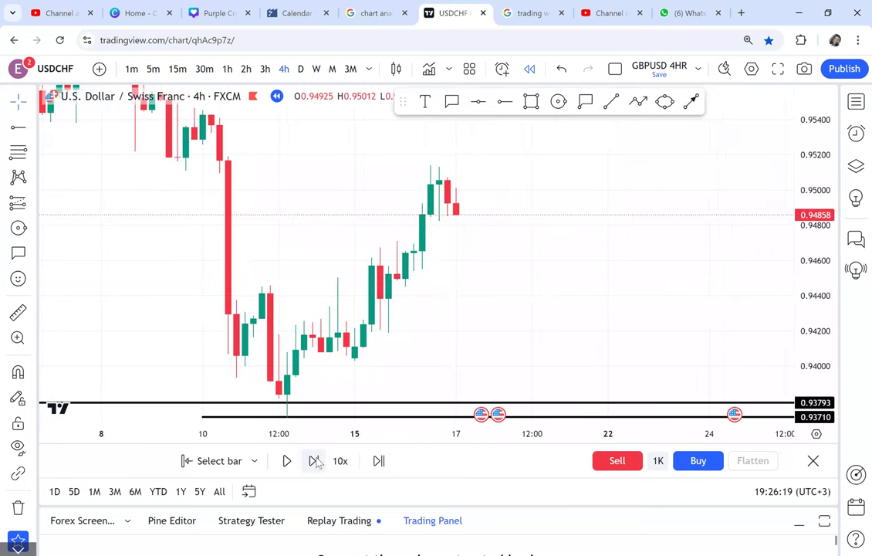
pyautogui.click(313, 461)
pyautogui.click(314, 461)
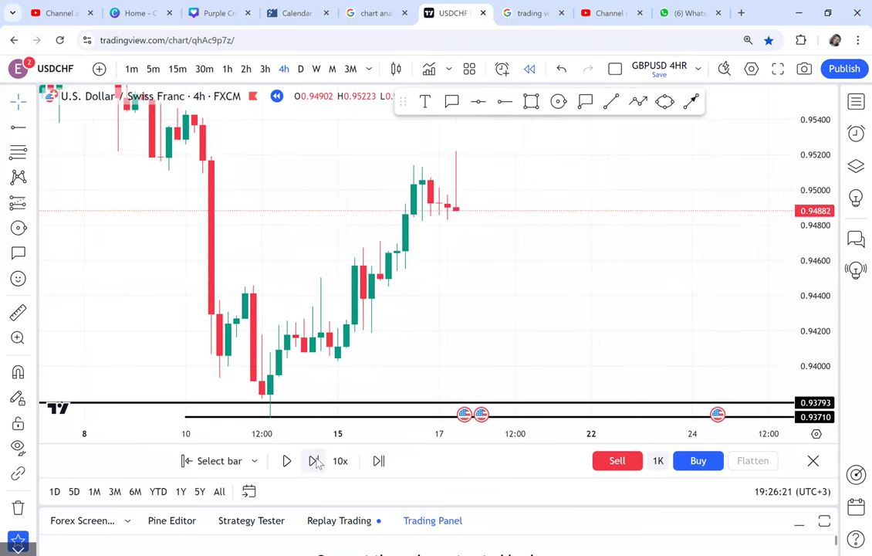
# - Draw a small circle around the small red candles and the bullish engulfing candle of 17 August 2022
pyautogui.scroll(-2, 676, 220)
pyautogui.moveTo(675, 220)
pyautogui.mouseDown()
pyautogui.moveTo(670, 290)
pyautogui.moveTo(562, 267)
pyautogui.mouseUp()
pyautogui.click(415, 254)
pyautogui.click(422, 272)
pyautogui.click(575, 274)
pyautogui.moveTo(414, 252); pyautogui.dragTo(449, 263)
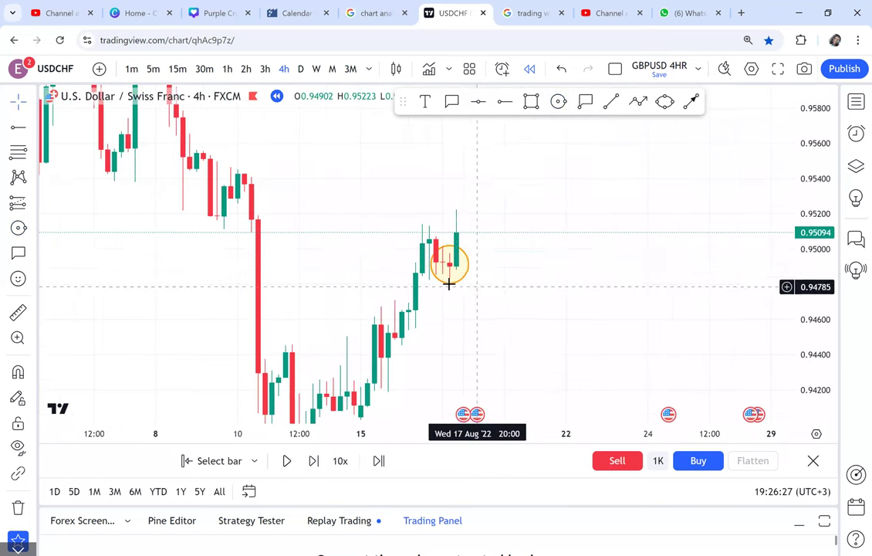
# - Measure about 30 pips above the 17 August engulfing candle's close and try placing a horizontal target ray at 0.95243
pyautogui.moveTo(589, 280); pyautogui.dragTo(189, 275)
pyautogui.scroll(-2, 603, 237)
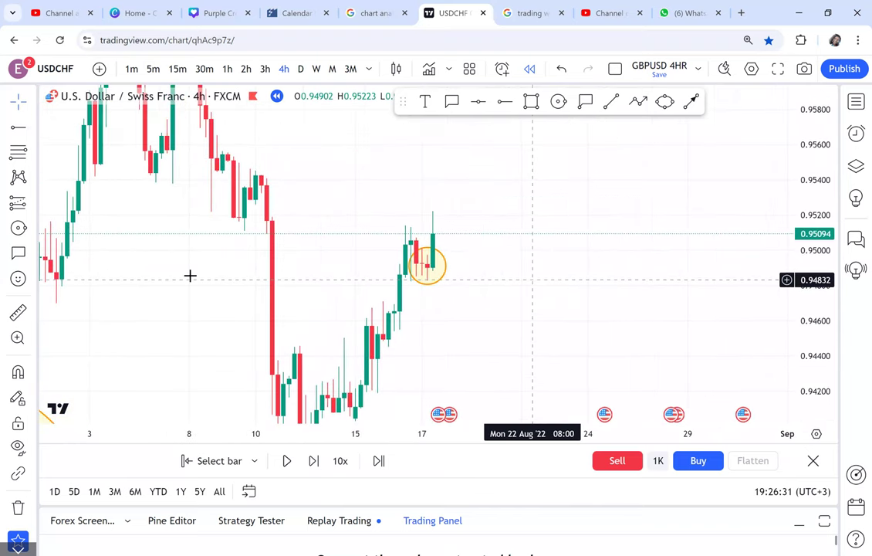
pyautogui.click(18, 312)
pyautogui.click(405, 234)
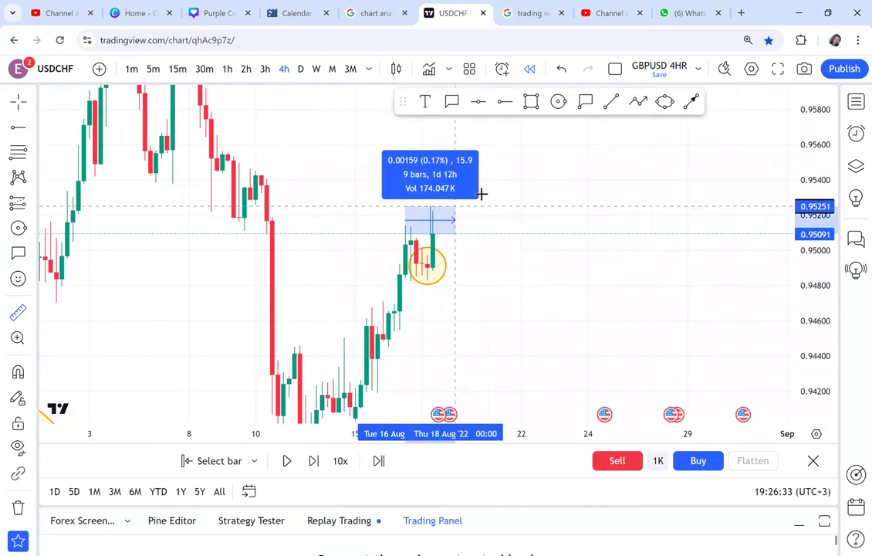
pyautogui.click(493, 181)
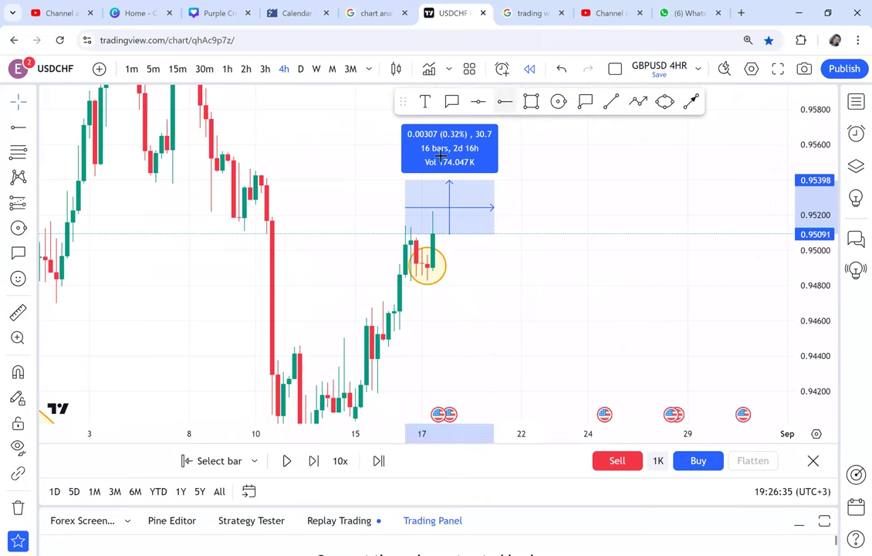
pyautogui.click(366, 207)
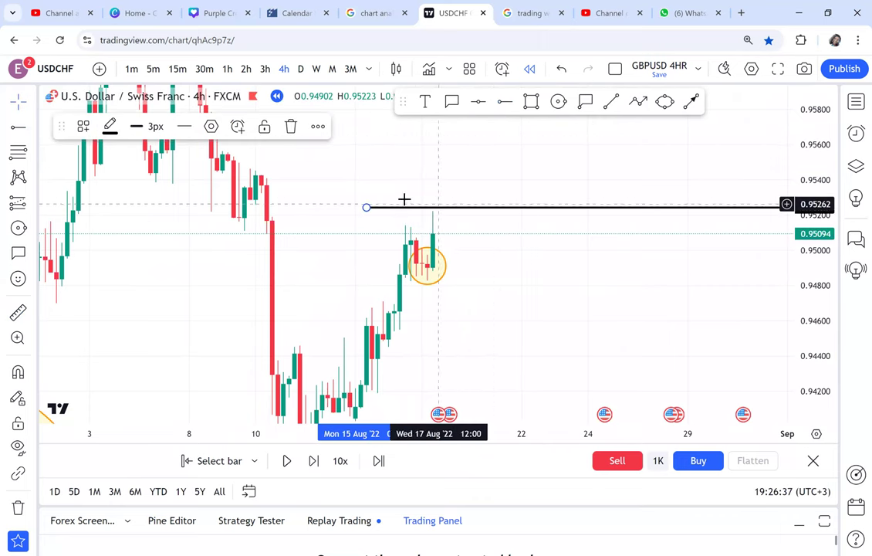
# - Remeasure about 30 pips above the engulfing candle's close, place a horizontal ray at 0.95410, and delete the 0.95243 ray
pyautogui.click(18, 312)
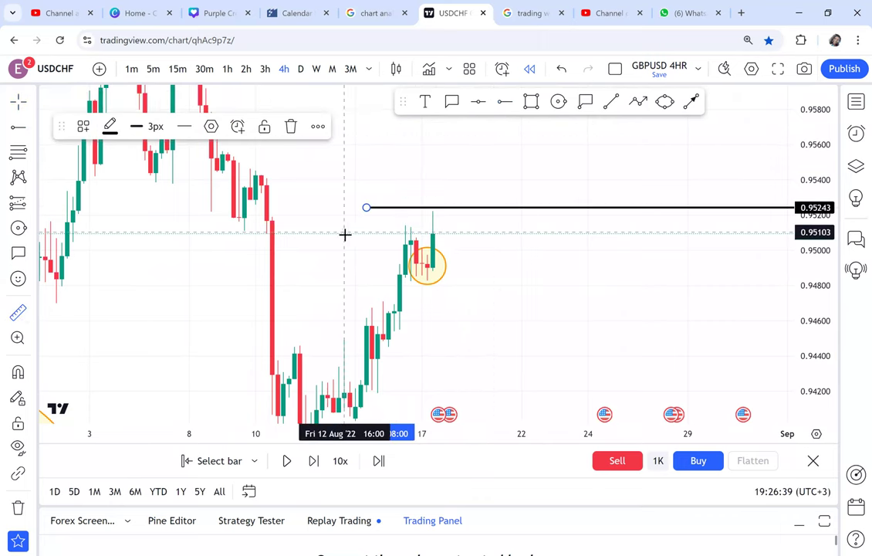
pyautogui.click(345, 234)
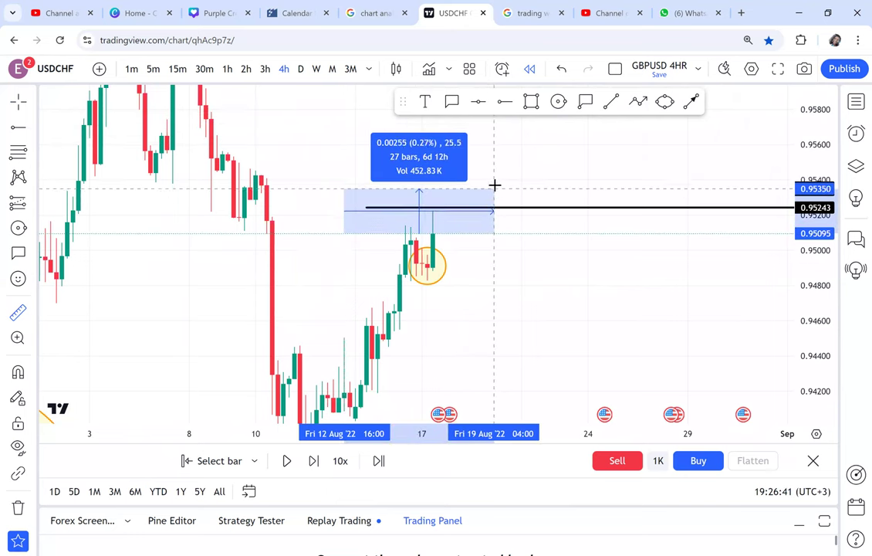
pyautogui.click(496, 179)
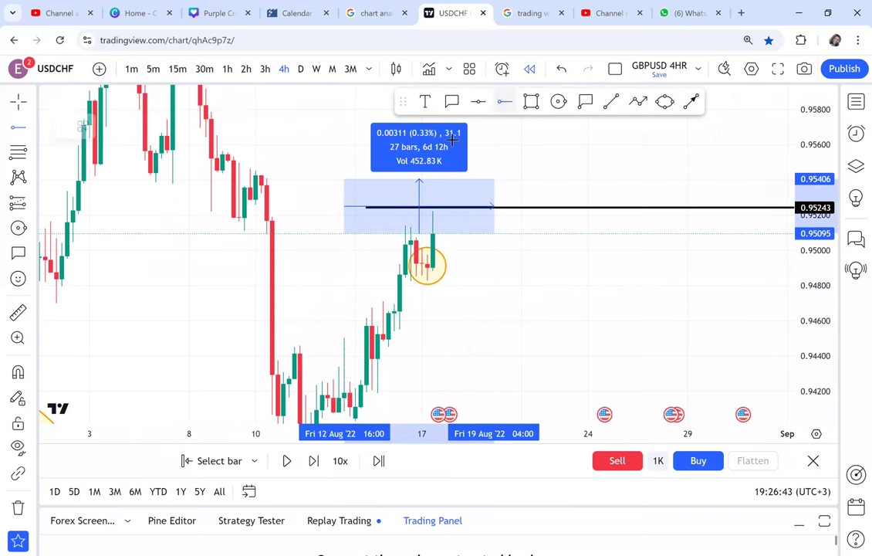
pyautogui.click(327, 179)
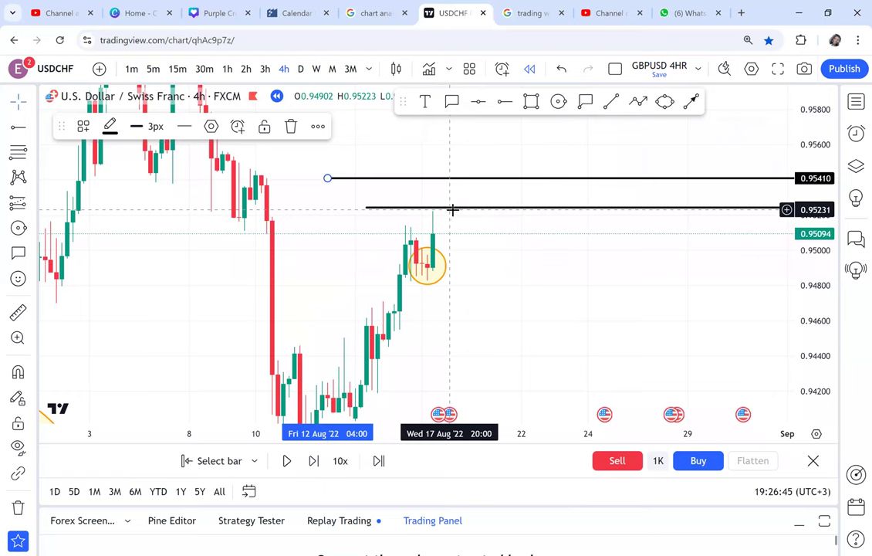
pyautogui.click(454, 207)
pyautogui.press('Delete')
# - Place a long position entering at about 0.95107 beside the engulfing candle and lower its target to about 0.95422
pyautogui.moveTo(518, 262); pyautogui.dragTo(569, 182)
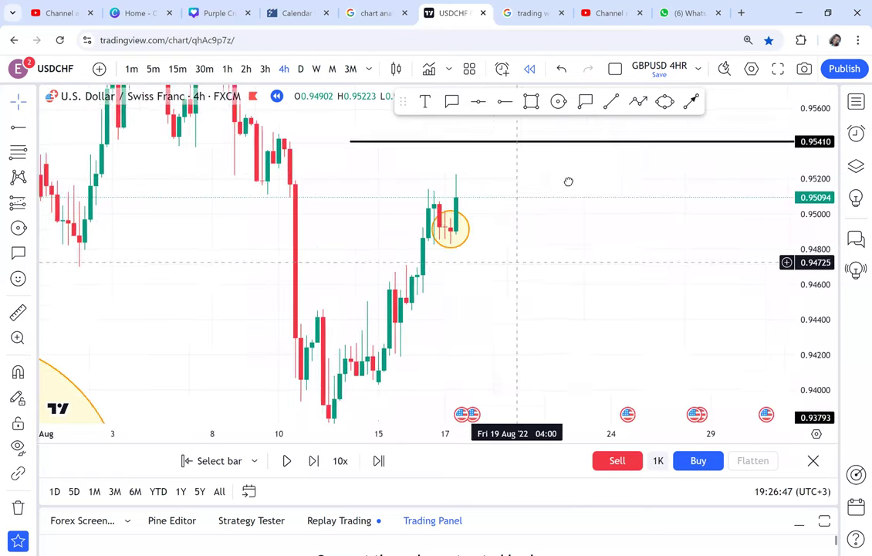
pyautogui.moveTo(398, 293); pyautogui.dragTo(376, 336)
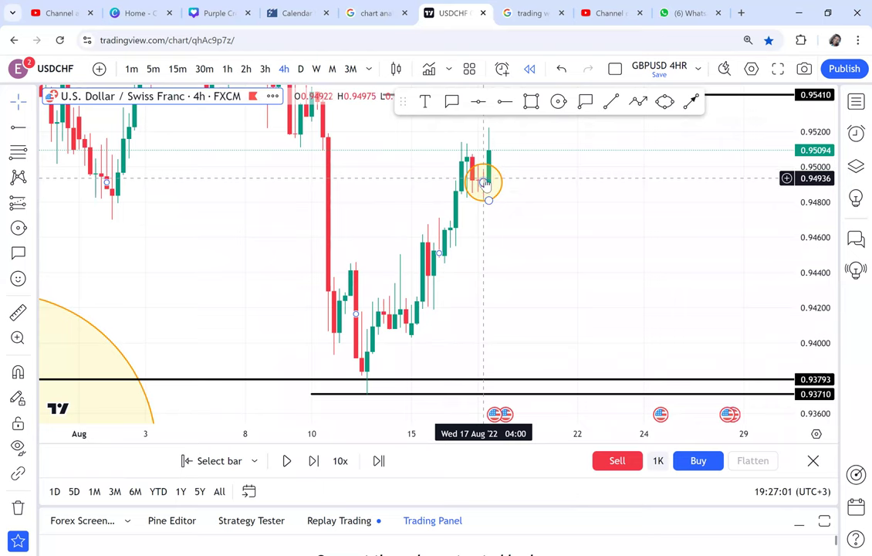
pyautogui.scroll(-2, 555, 230)
pyautogui.moveTo(613, 225); pyautogui.dragTo(365, 253)
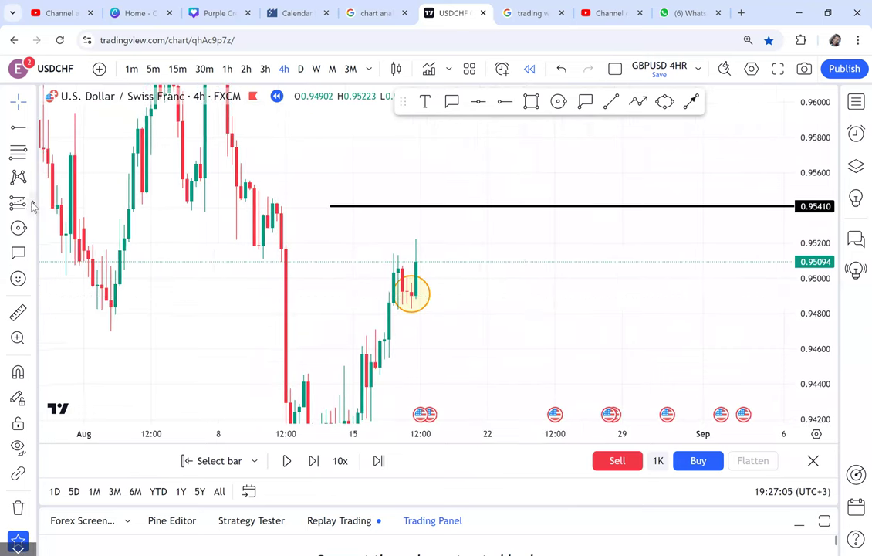
pyautogui.click(31, 202)
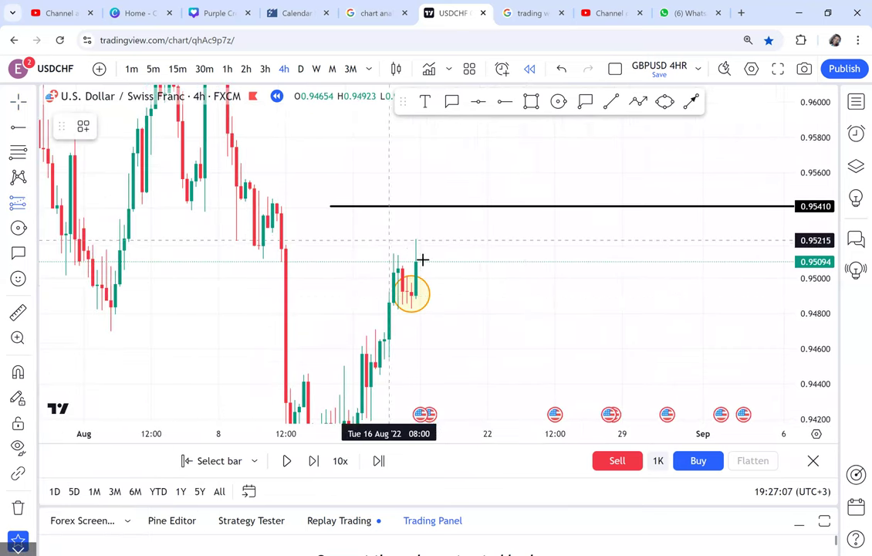
pyautogui.click(424, 259)
pyautogui.moveTo(425, 160); pyautogui.dragTo(425, 204)
# - Advance the 4-hour replay by two candles and move the long position drawing clear of the upcoming candles
pyautogui.click(313, 461)
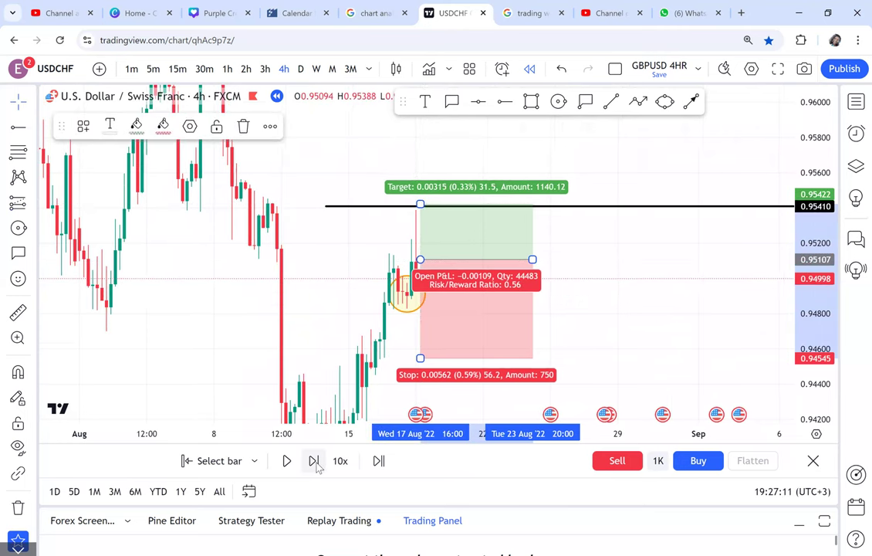
pyautogui.click(314, 460)
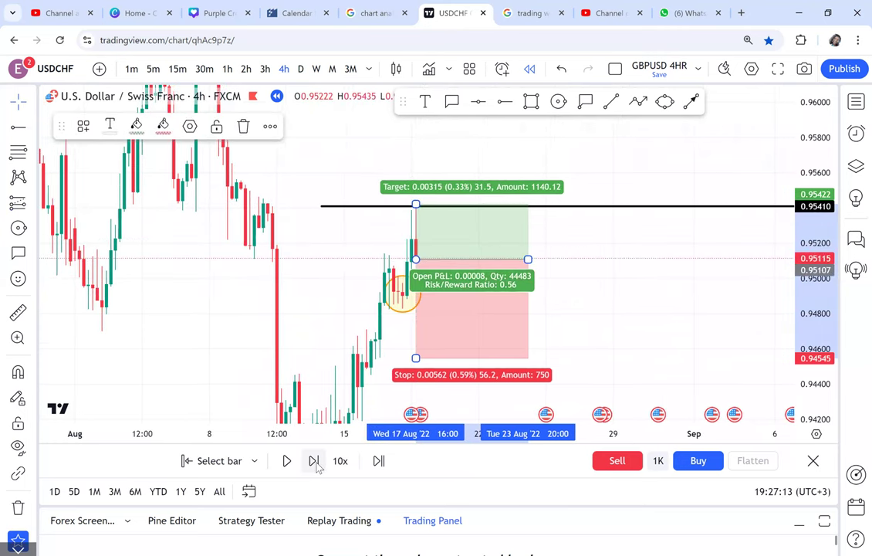
pyautogui.moveTo(525, 247); pyautogui.dragTo(717, 253)
pyautogui.click(502, 384)
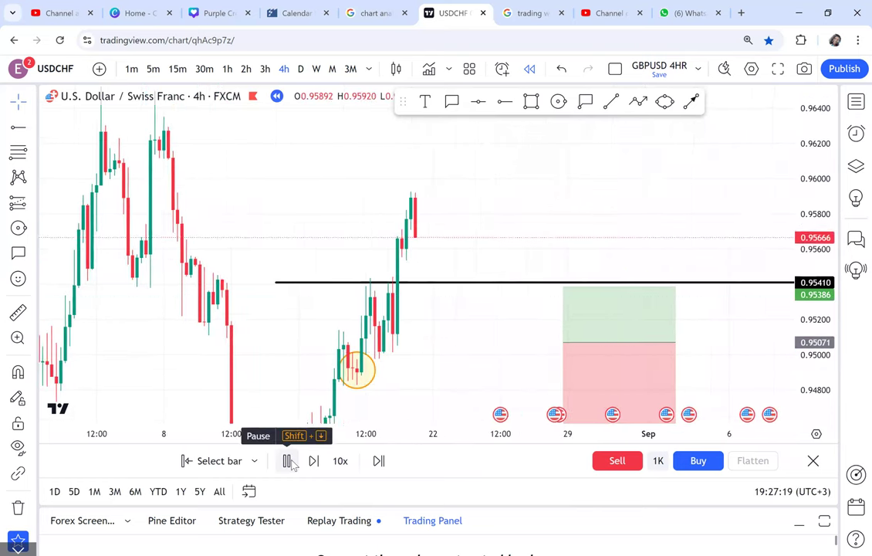
# - Run the 4-hour replay past the 0.95410 target ray through 22 August 2022 and pause it
pyautogui.click(287, 460)
pyautogui.scroll(-2, 430, 328)
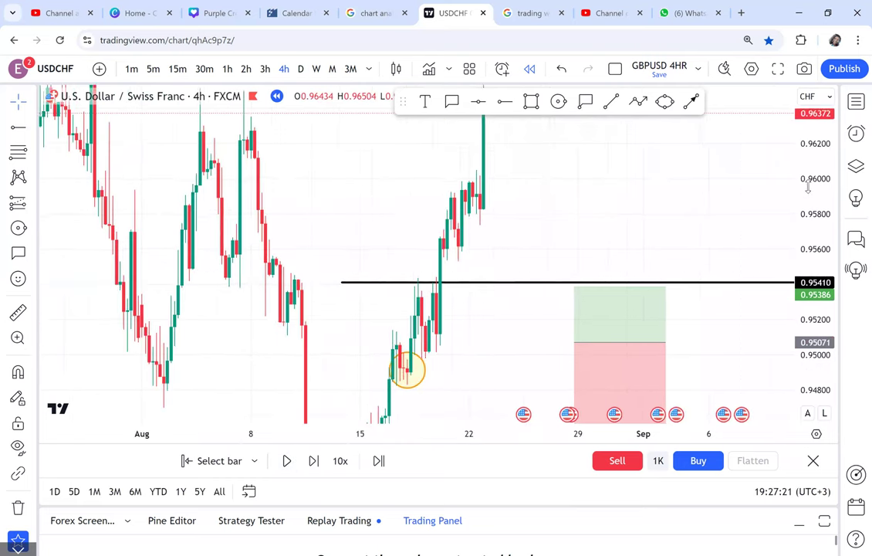
pyautogui.moveTo(494, 332); pyautogui.dragTo(480, 359)
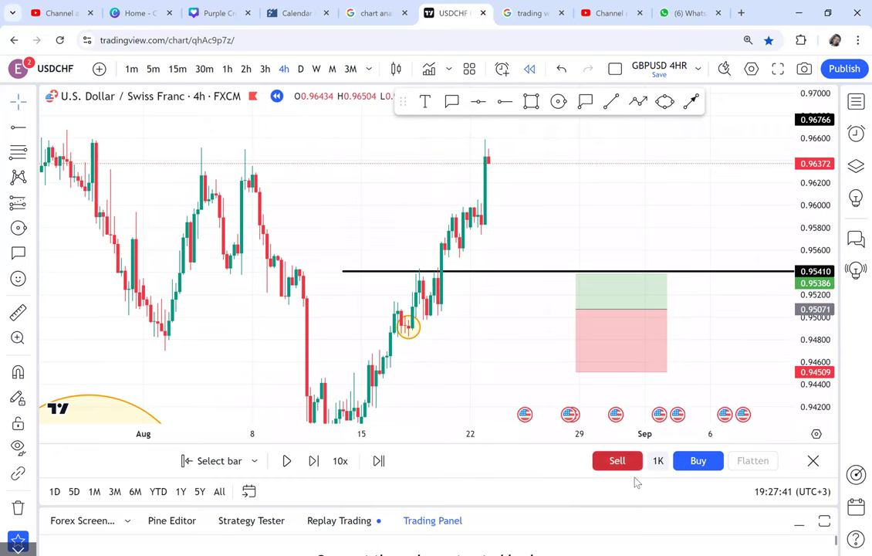
# - Add a text note in the empty area above the candles and paste the course advert with its contact phone number and prices
pyautogui.moveTo(454, 279); pyautogui.dragTo(488, 370)
pyautogui.moveTo(420, 217); pyautogui.dragTo(382, 259)
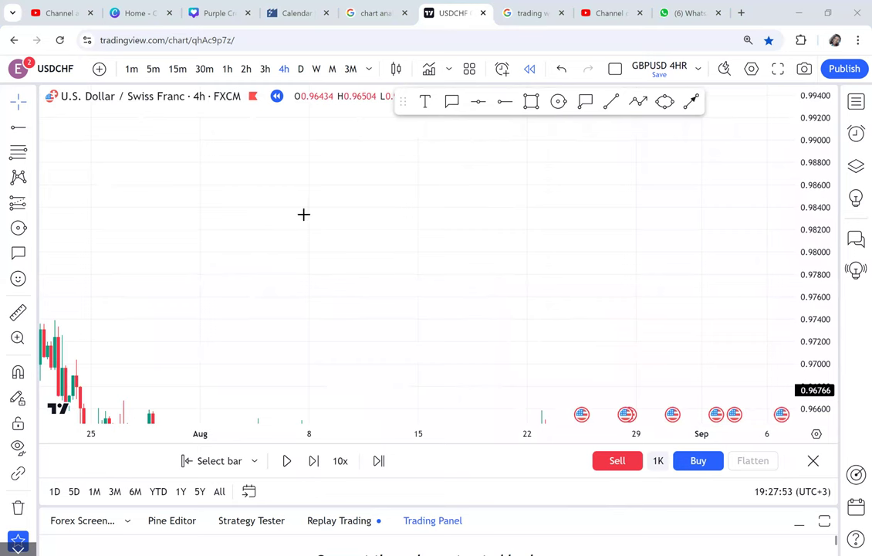
pyautogui.click(424, 101)
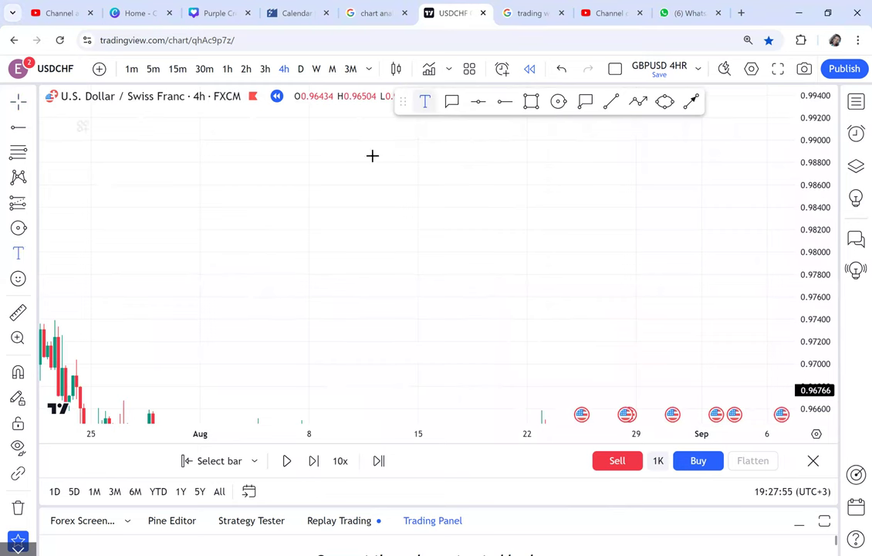
pyautogui.click(291, 198)
pyautogui.rightClick(306, 209)
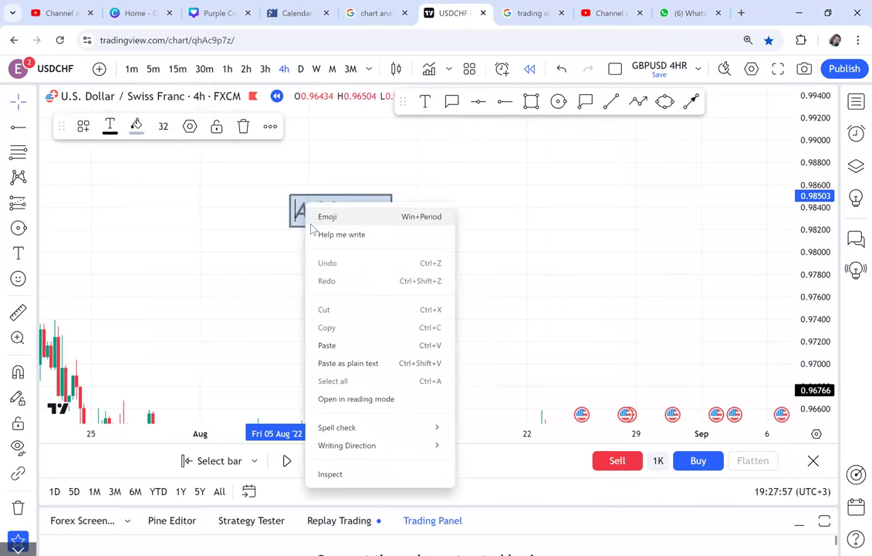
pyautogui.click(327, 345)
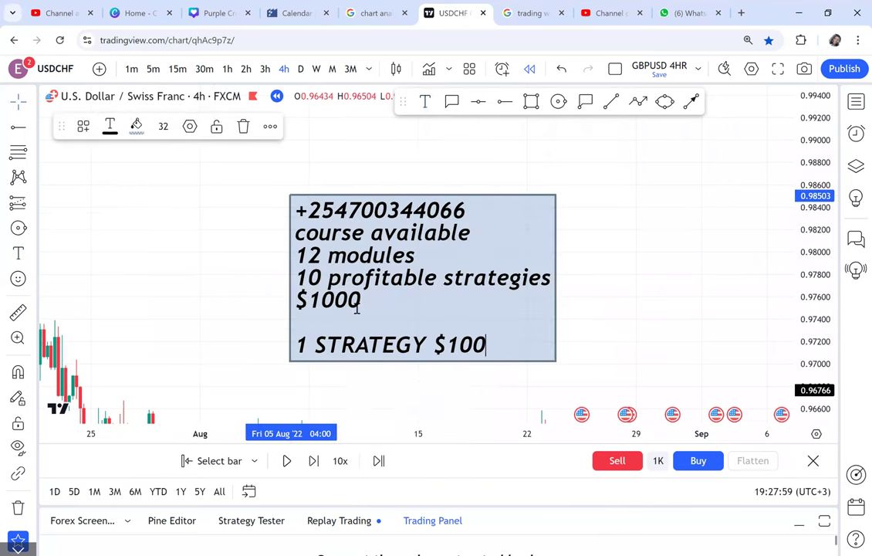
pyautogui.moveTo(495, 279); pyautogui.dragTo(438, 266)
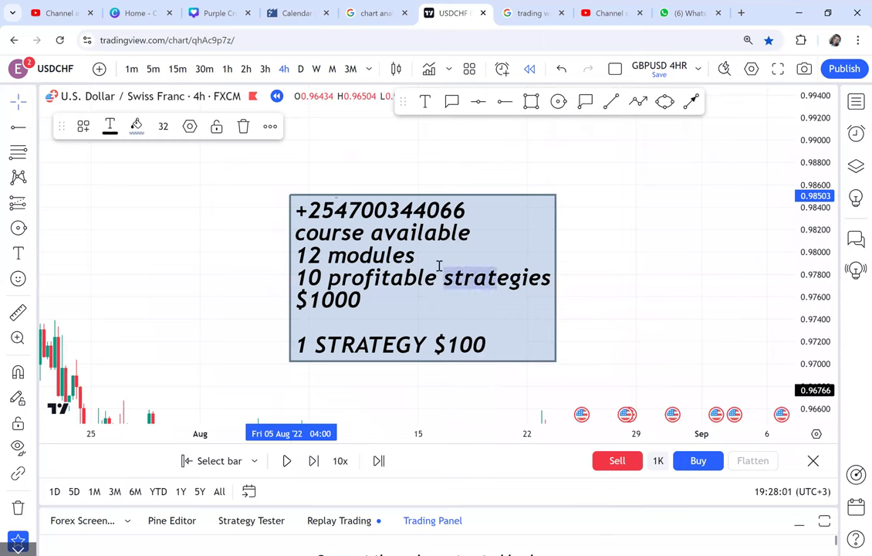
pyautogui.click(586, 257)
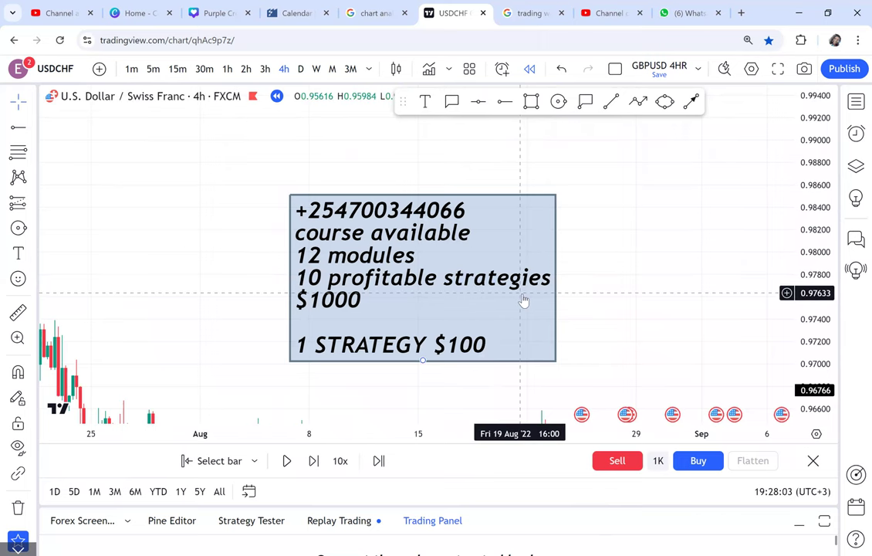